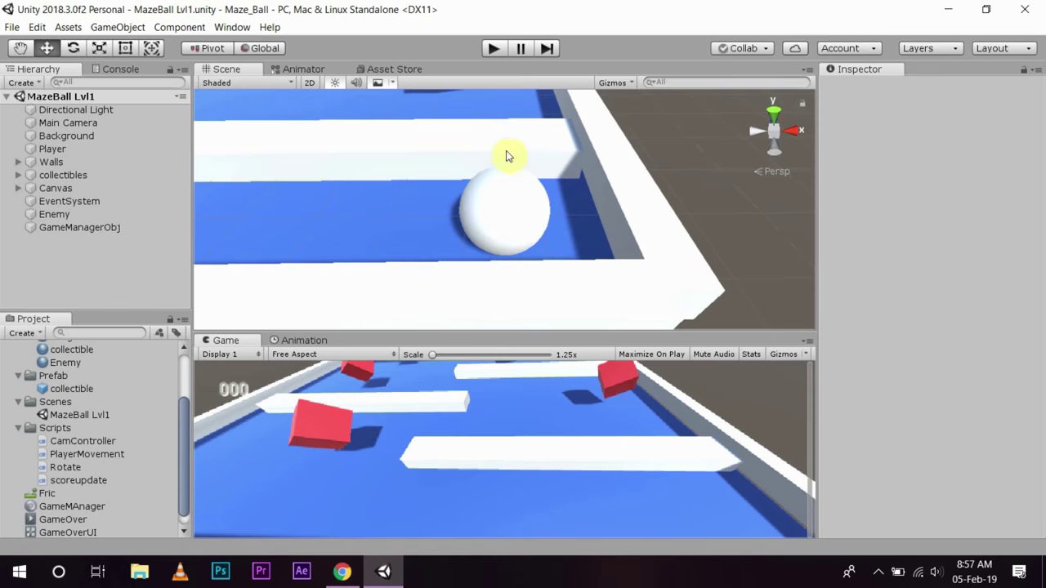
Zoom out in the Scene view to show the whole Level 1 maze, then return the Project panel to the top.
scroll(457, 304, "down", 10)
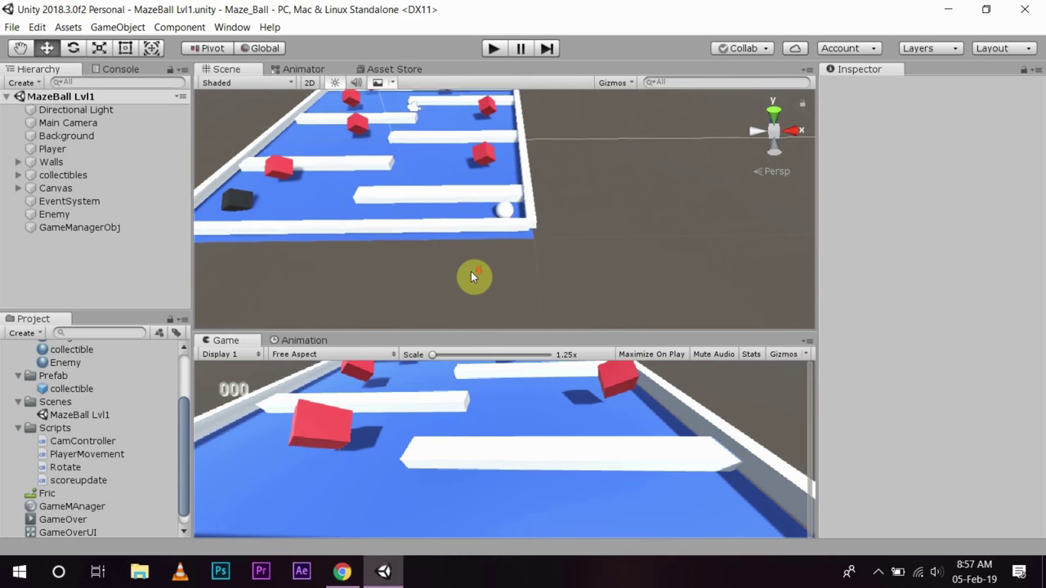
scroll(384, 163, "down", 2)
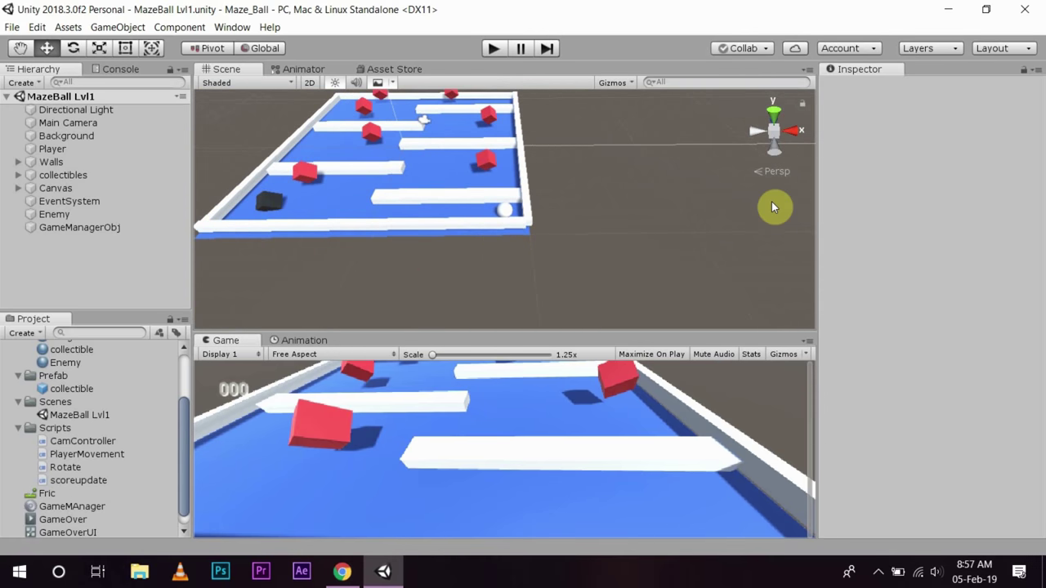
scroll(122, 343, "up", 3)
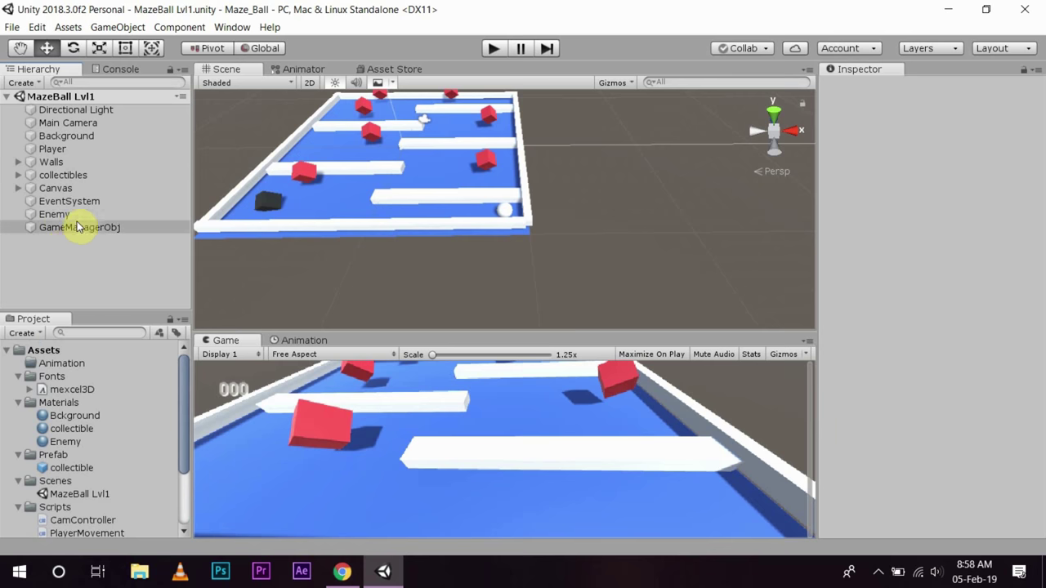
Make the Enemy object a prefab in the Prefab folder and inspect its components.
left_click_drag(54, 215, 57, 455)
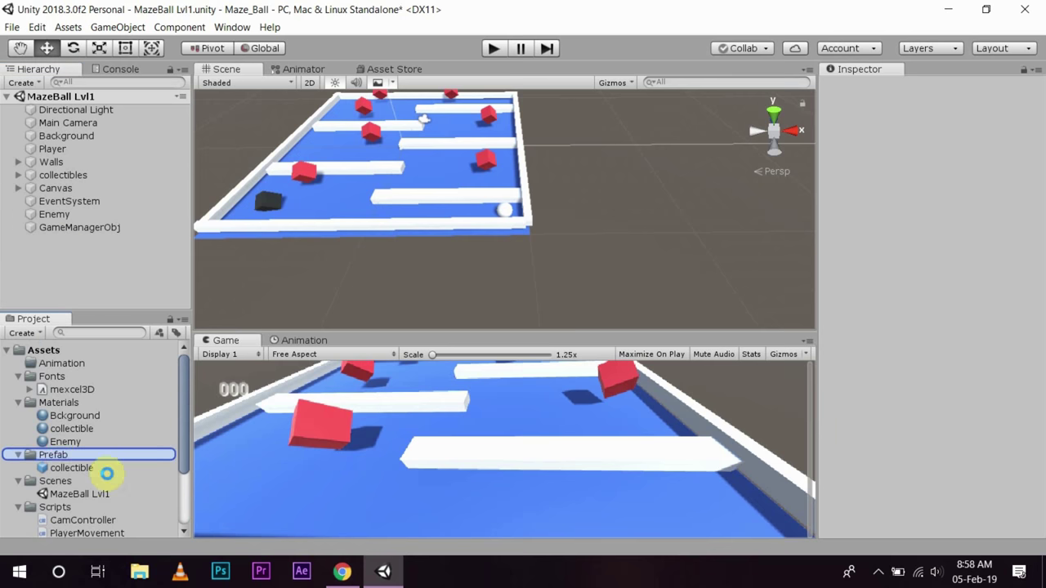
left_click(65, 481)
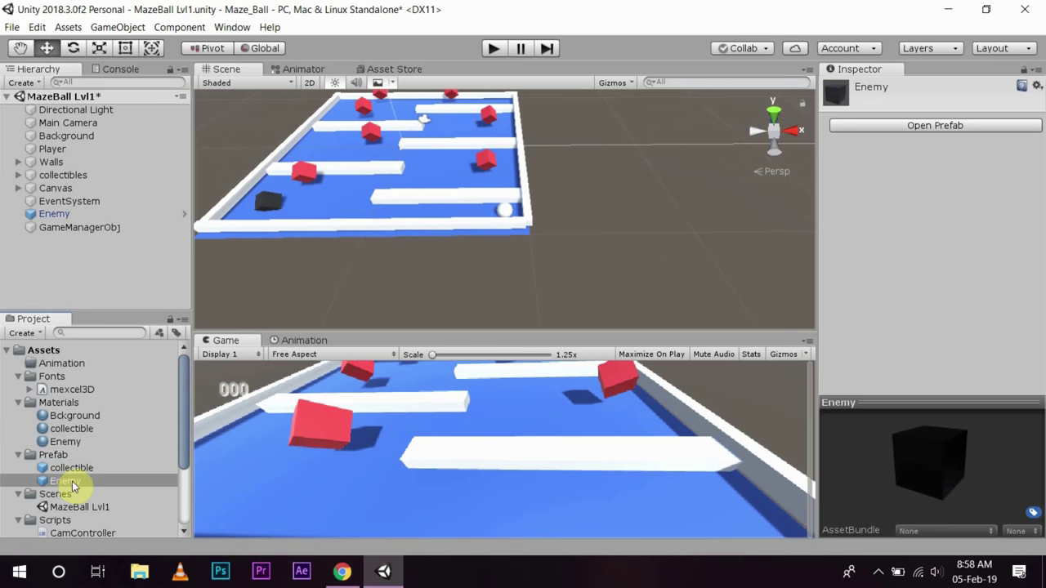
left_click(75, 226)
left_click(78, 212)
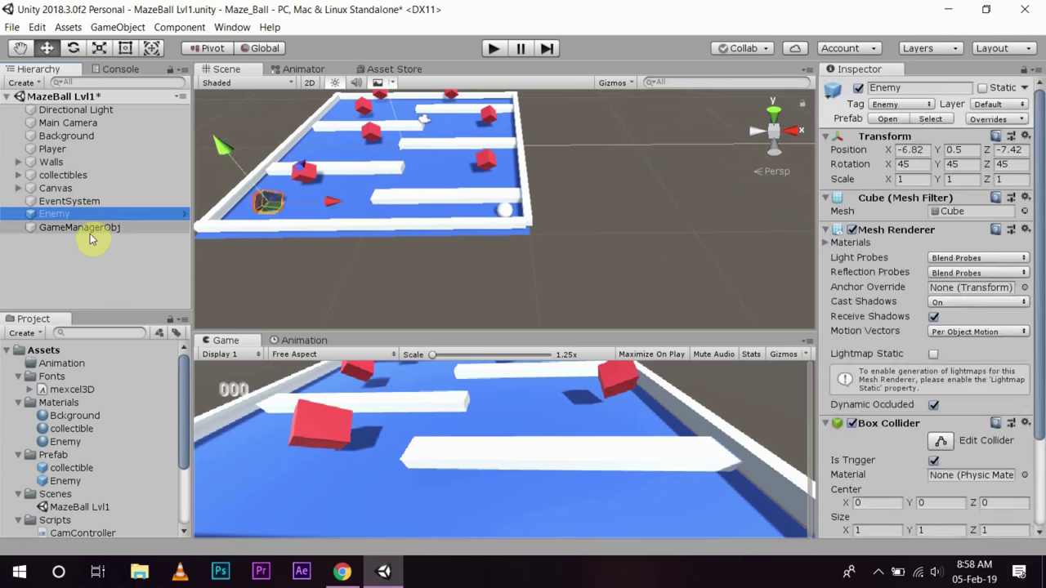
left_click(139, 281)
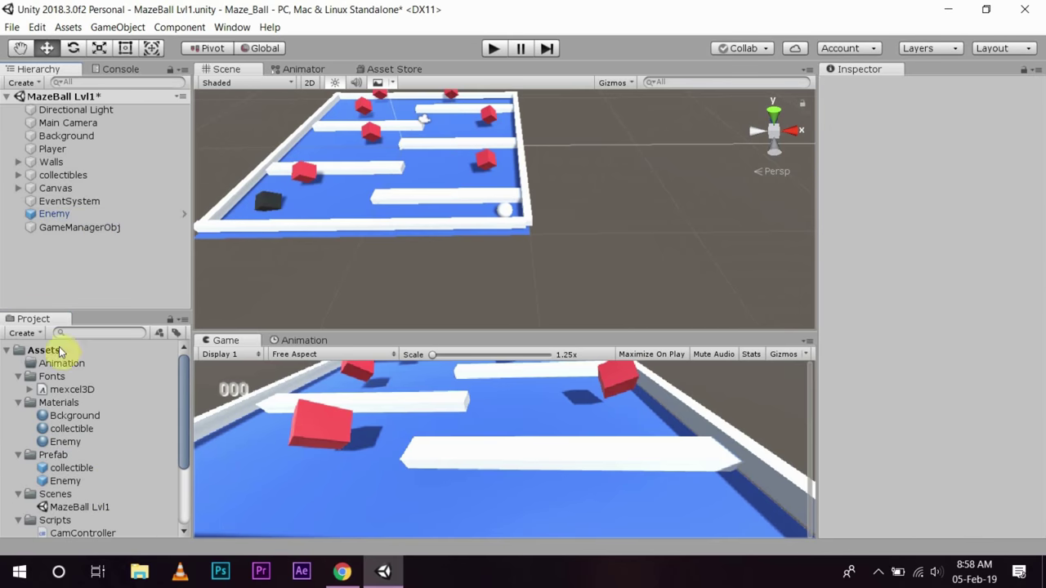
Make the Player object a prefab in the Prefab folder and check its components.
left_click_drag(53, 150, 71, 462)
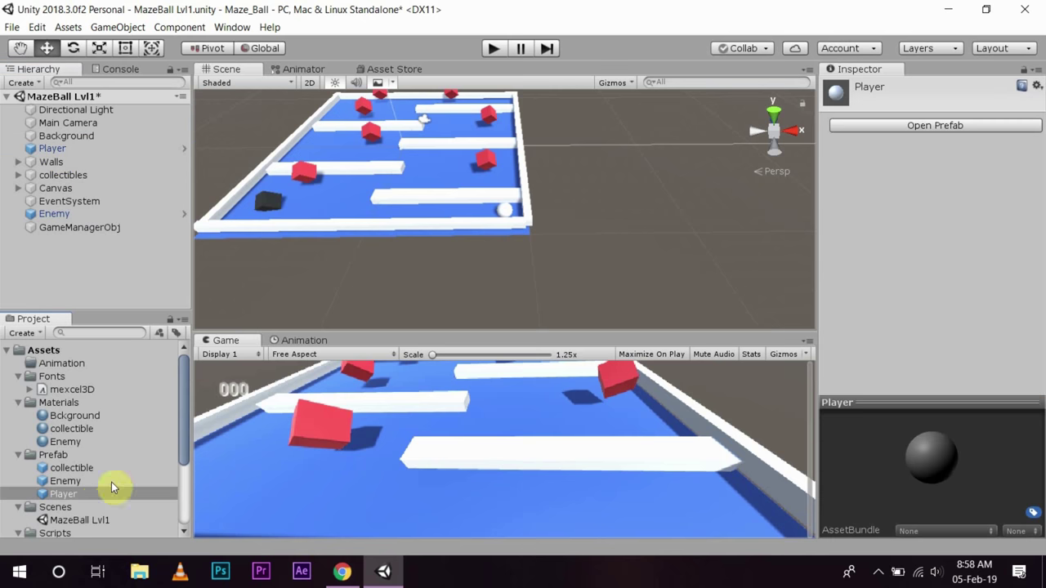
left_click_drag(34, 137, 45, 149)
left_click(45, 149)
scroll(1020, 385, "down", 7)
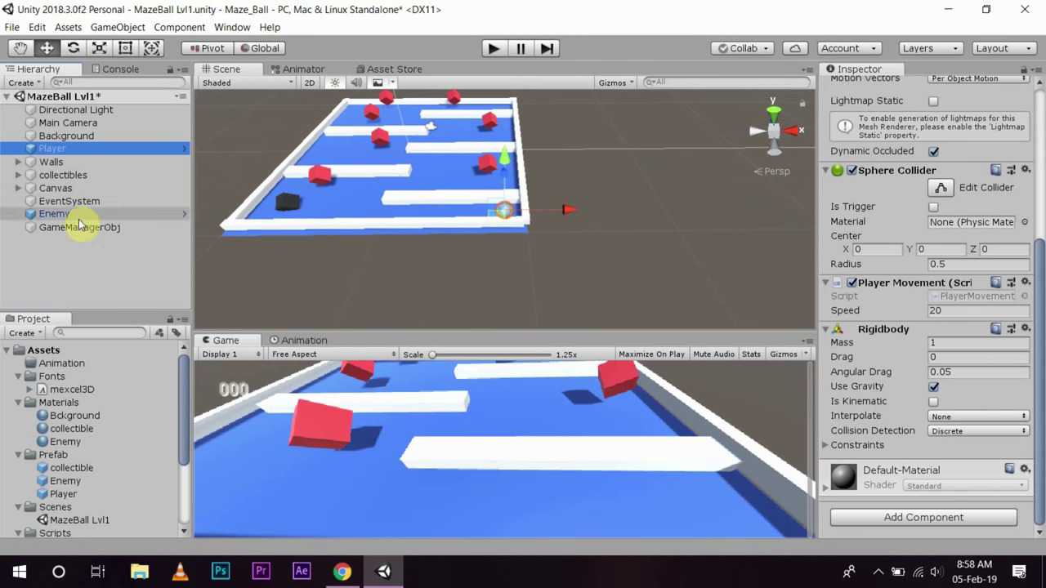
left_click(67, 178)
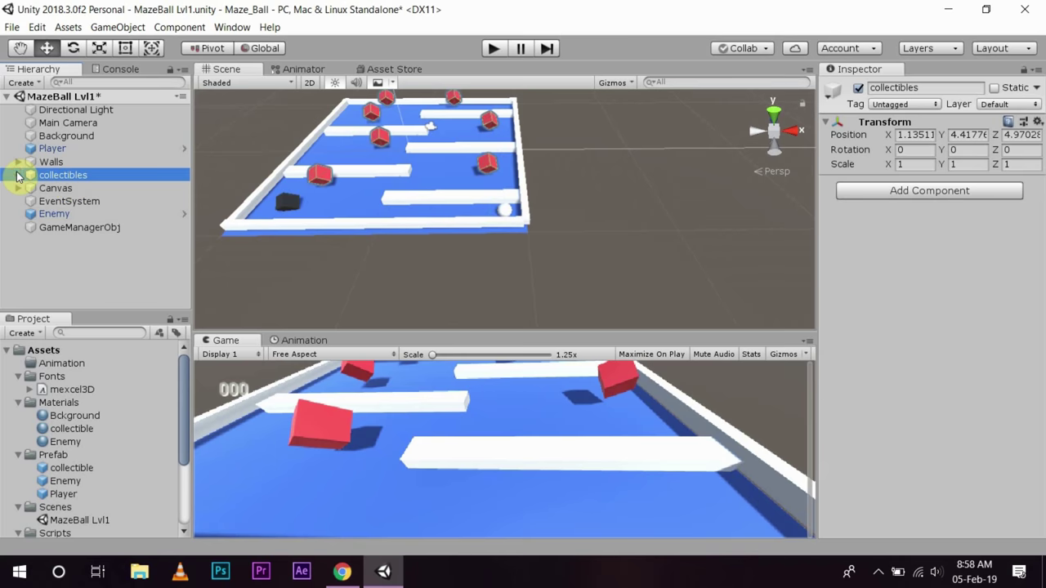
left_click(17, 176)
left_click(56, 187)
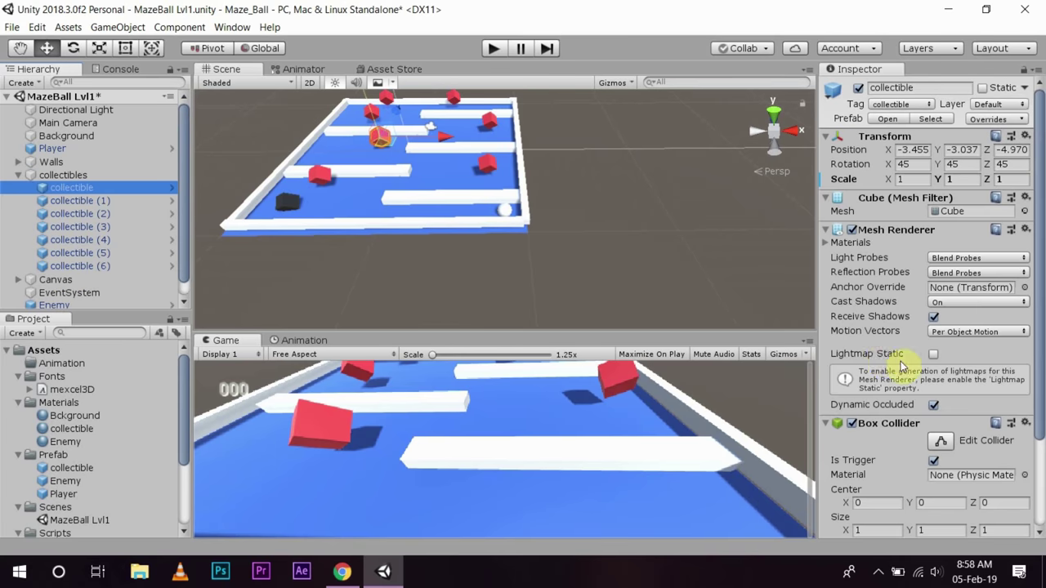
scroll(907, 368, "down", 3)
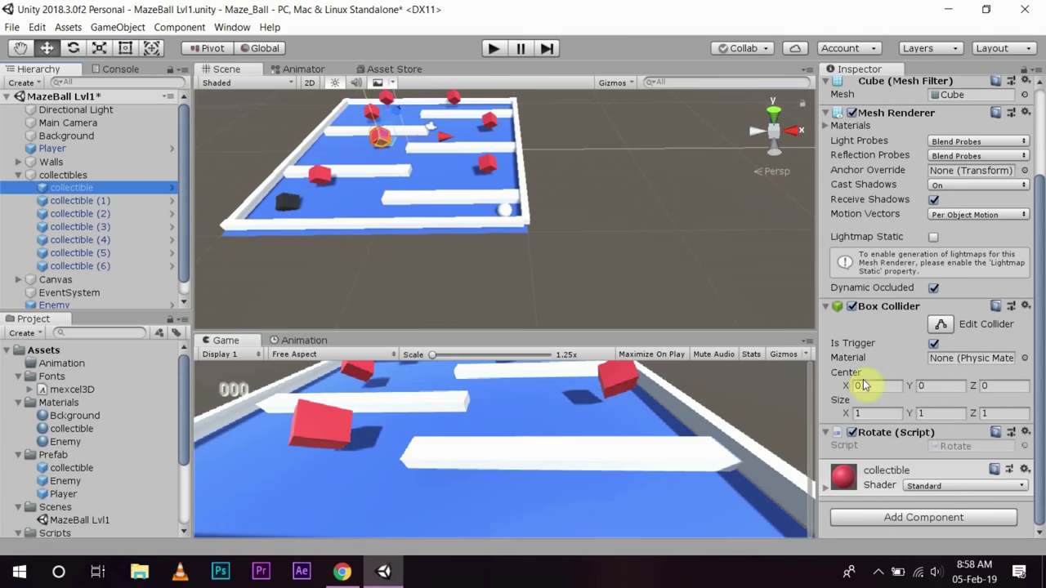
scroll(35, 291, "down", 1)
left_click(74, 289)
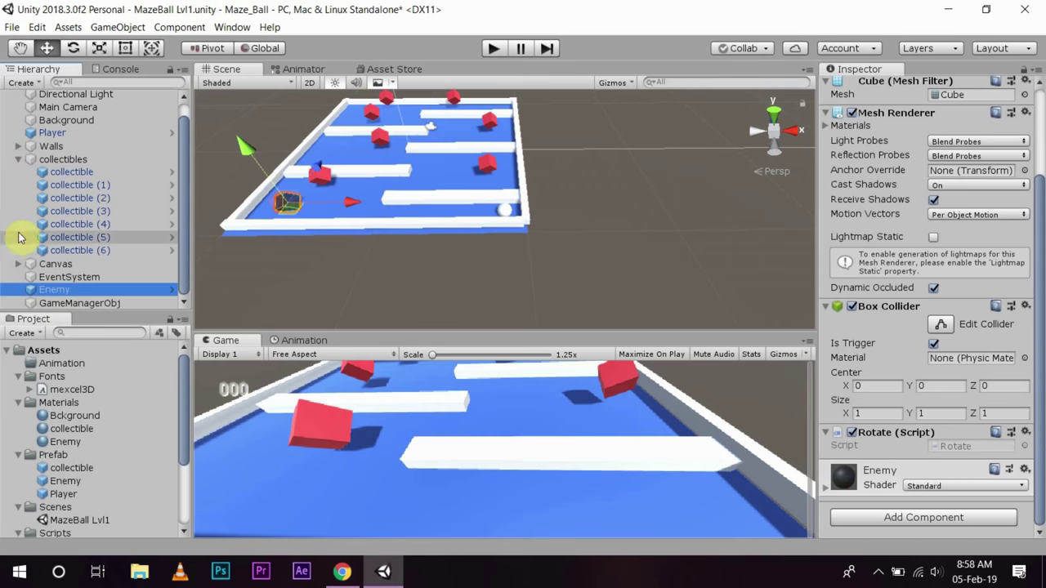
scroll(21, 232, "up", 1)
left_click(9, 98)
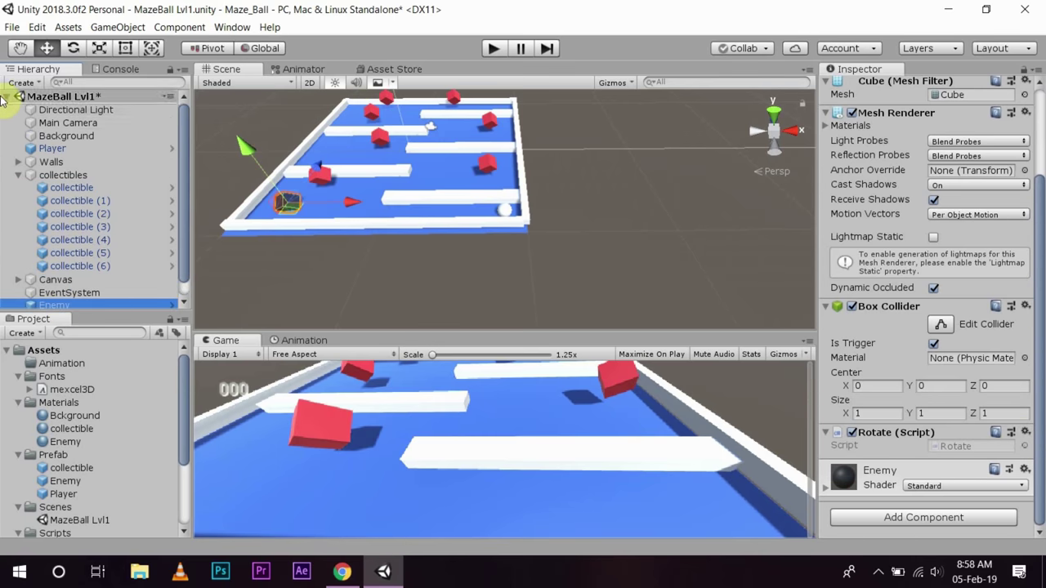
Duplicate the MazeBall Lvl1 scene asset as MazeBall Lvl2.
left_click(7, 97)
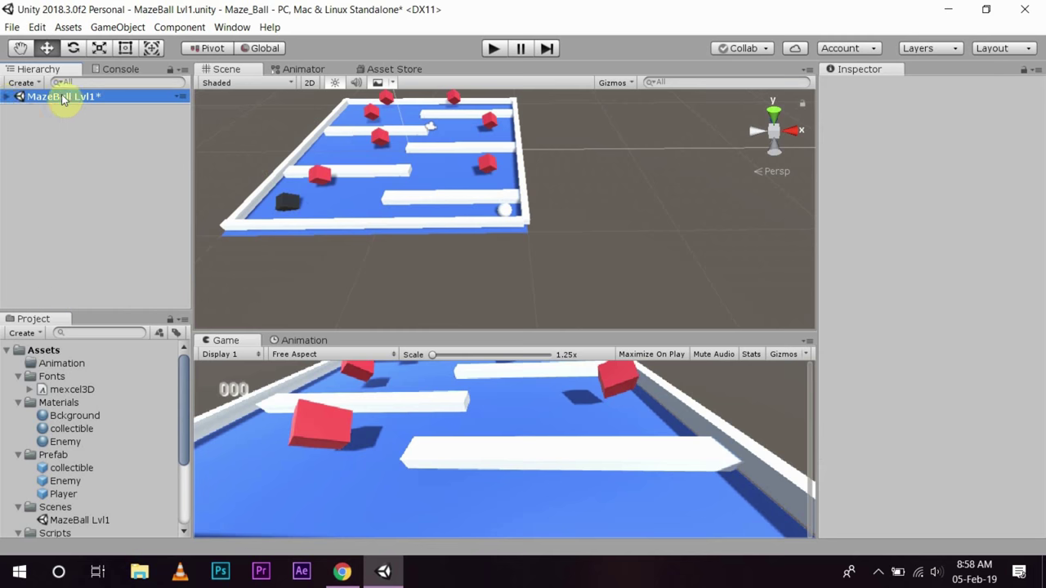
scroll(79, 408, "down", 3)
left_click(80, 403)
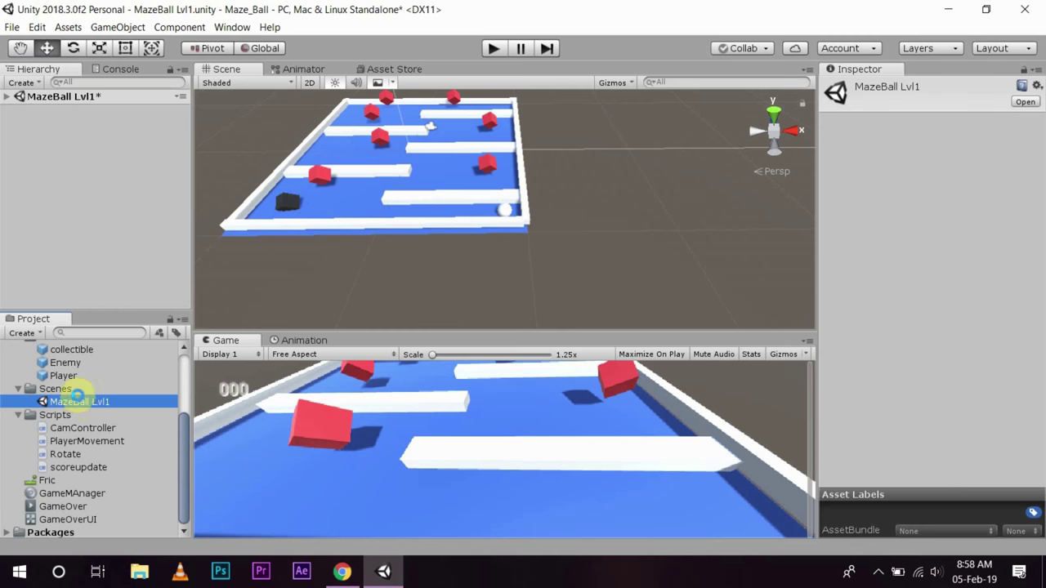
key("ctrl+d")
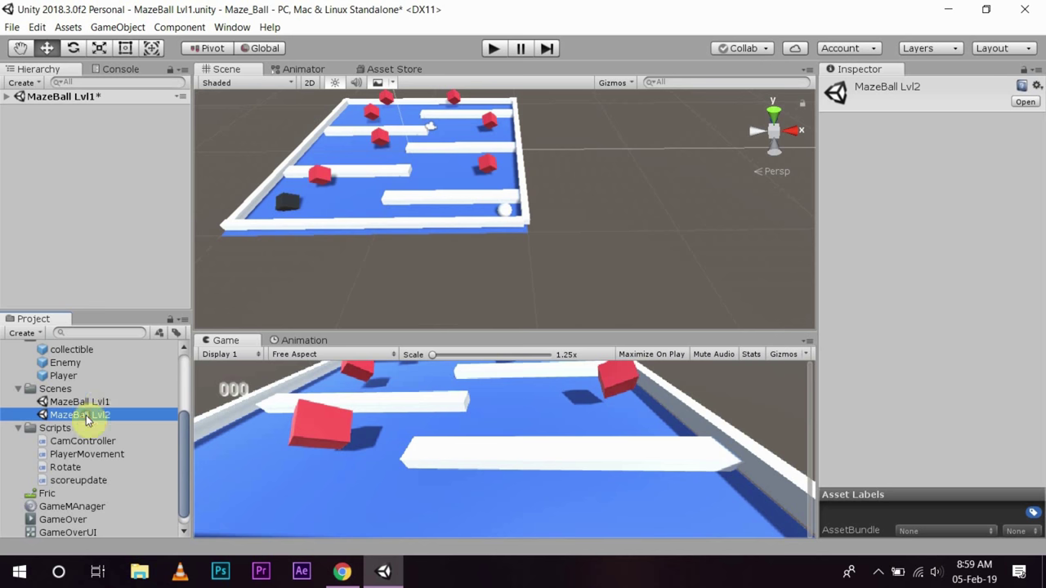
left_click(85, 416)
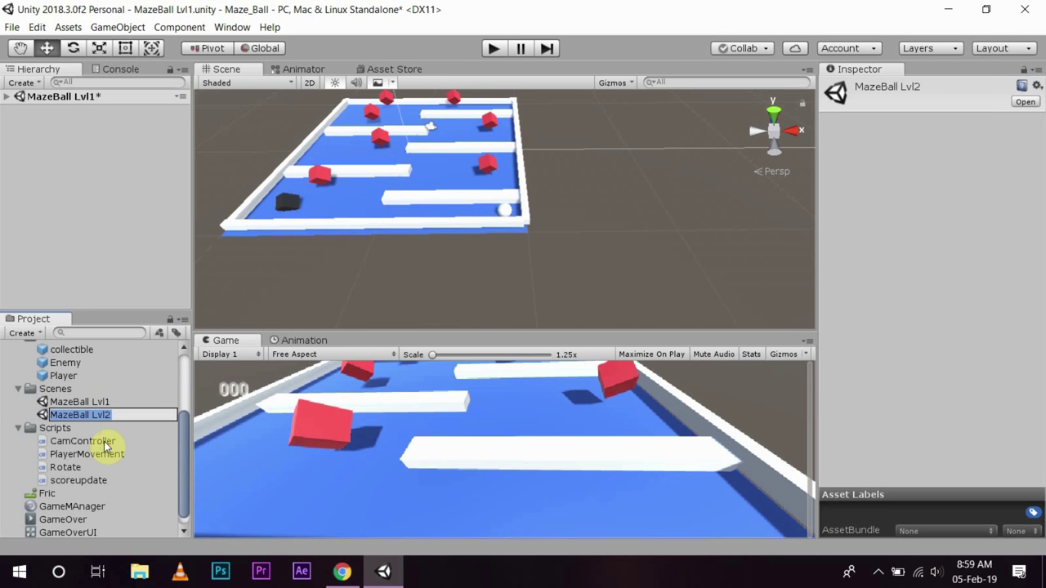
left_click(103, 442)
Open MazeBall Lvl2, saving Level 1's changes when prompted.
left_click(88, 417)
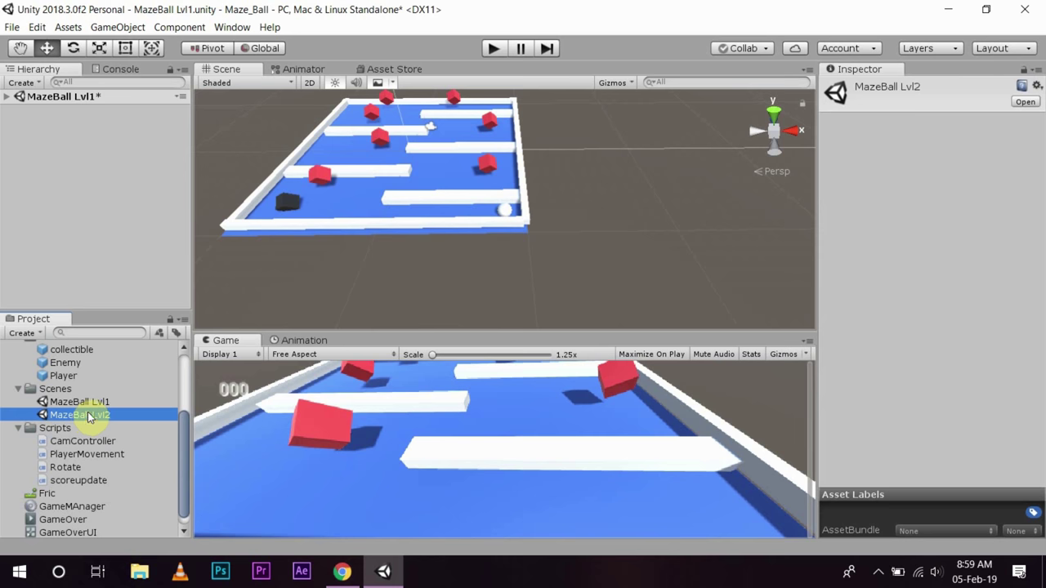
double_click(86, 415)
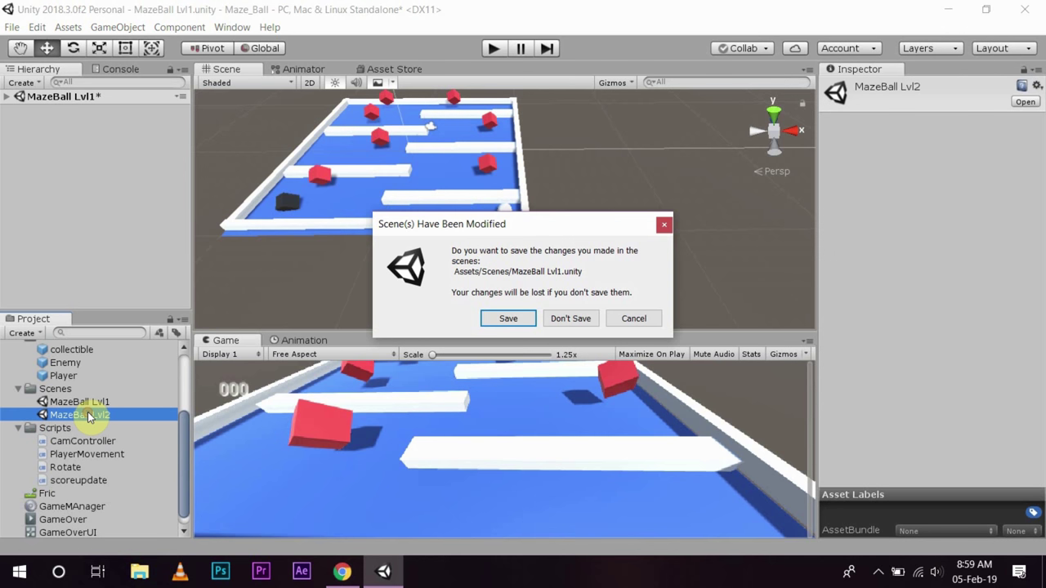
left_click(508, 319)
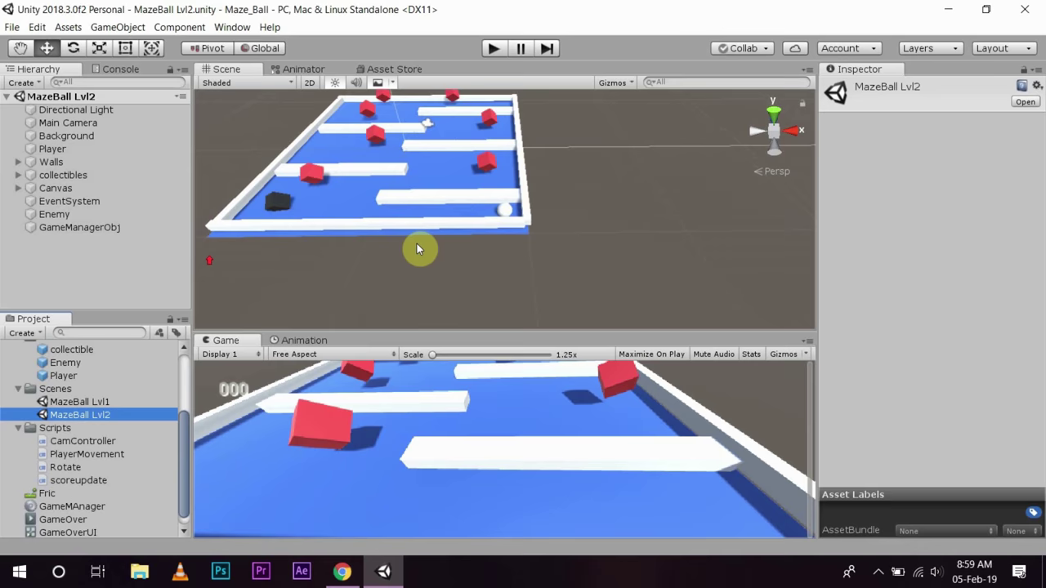
Slide, shorten and roughly rotate wall MAzeWall1 (1) into place in the Scene view.
left_click_drag(416, 244, 321, 217, "alt")
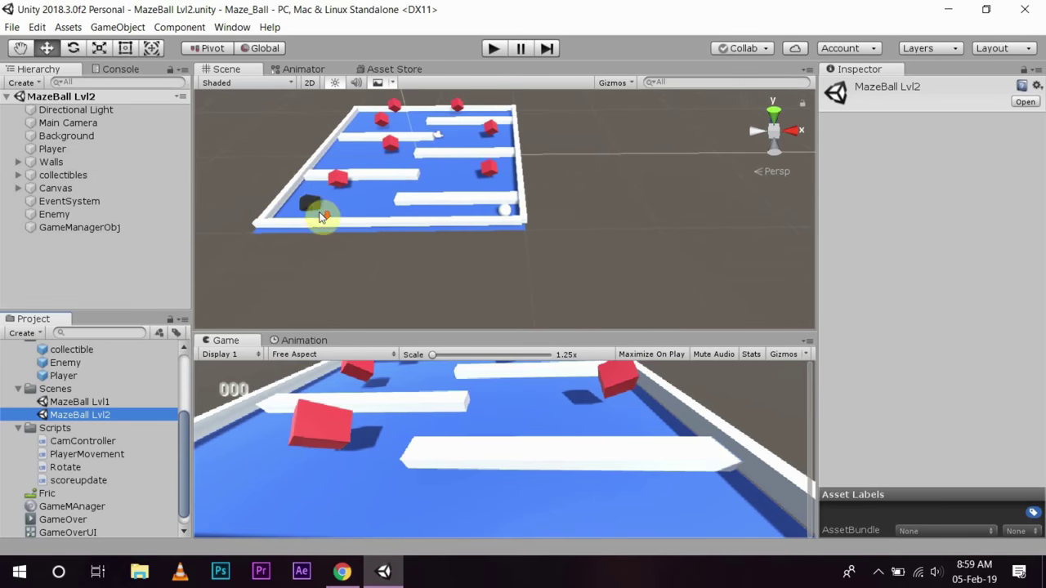
scroll(342, 178, "up", 5)
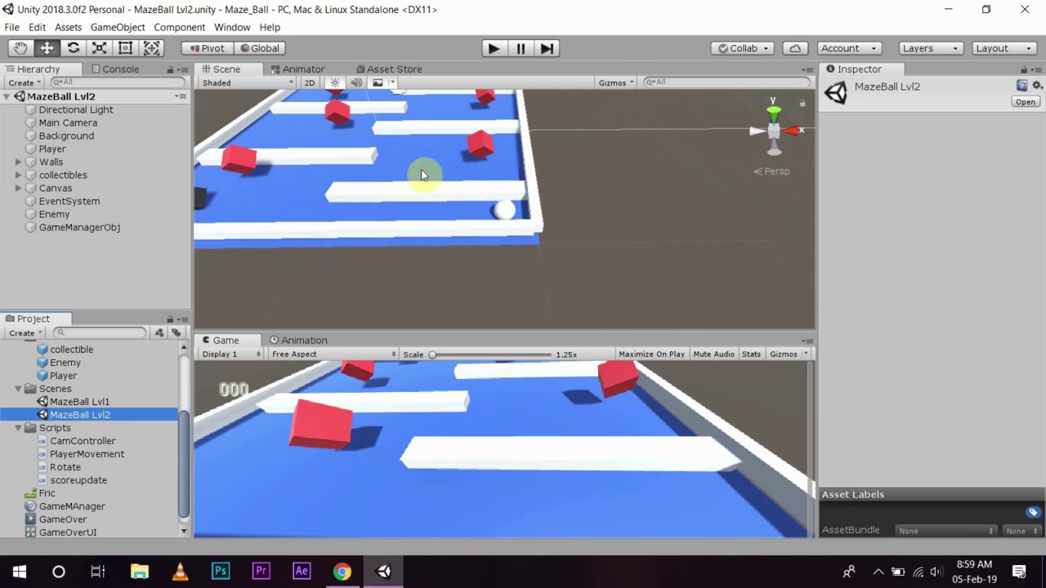
left_click(364, 197)
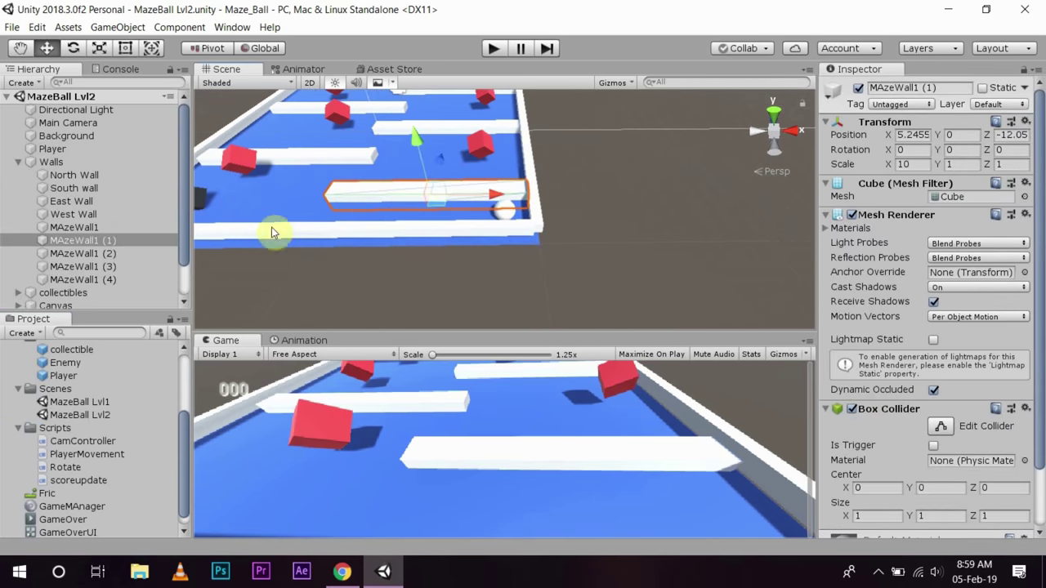
left_click_drag(492, 196, 391, 197)
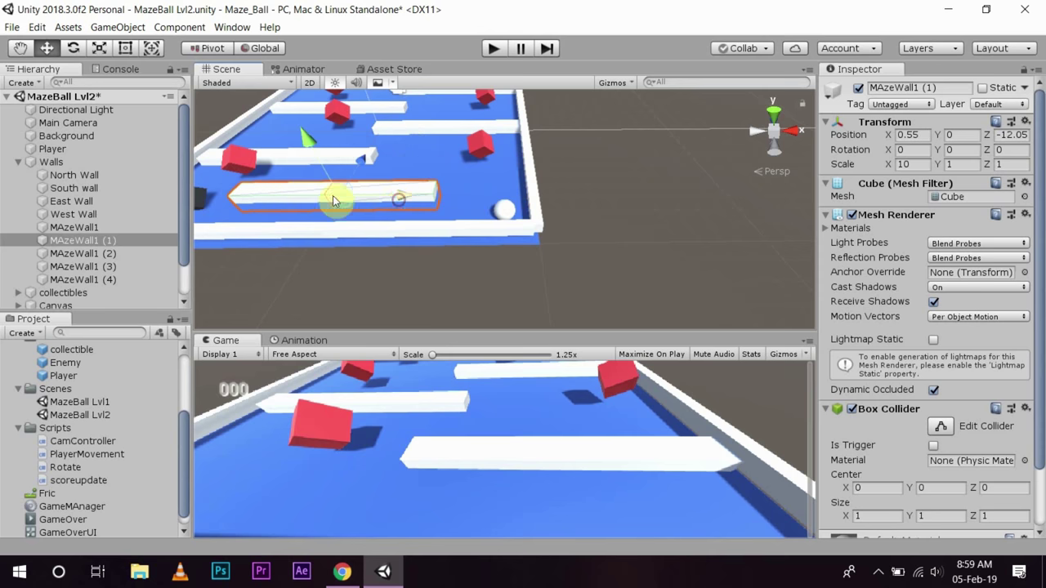
left_click(99, 47)
left_click_drag(404, 195, 356, 197)
left_click(73, 47)
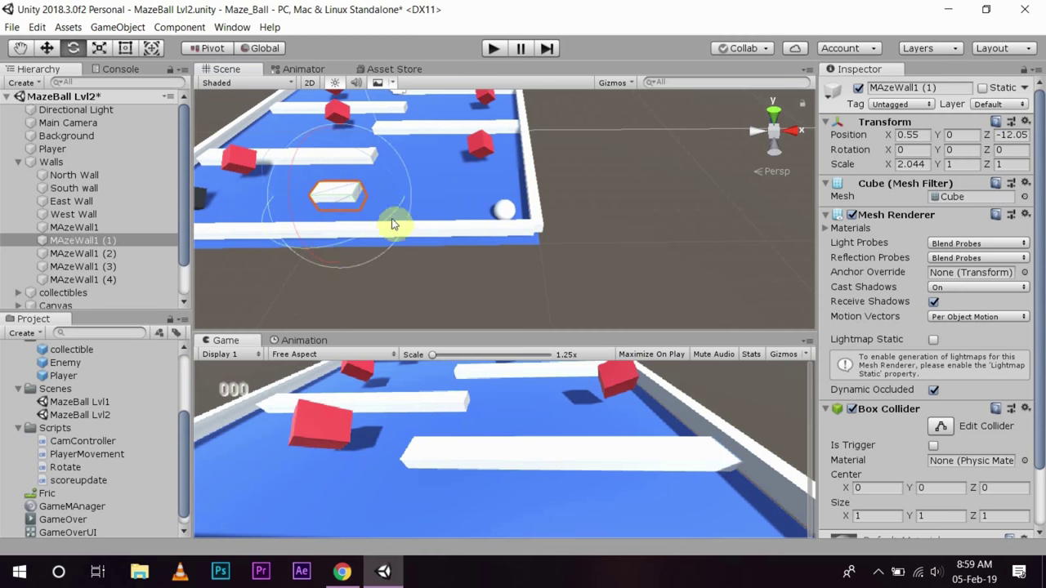
left_click_drag(390, 206, 140, 194)
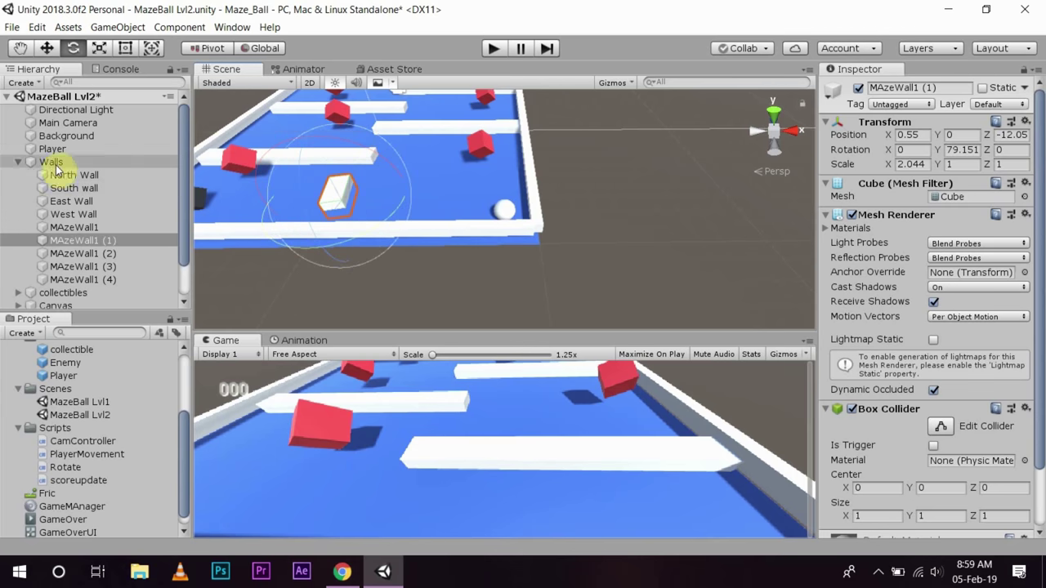
left_click(43, 49)
left_click_drag(339, 196, 362, 152)
From the top view, set the wall's Y rotation to 90 and nudge it along Z to -10.47.
scroll(351, 175, "up", 2)
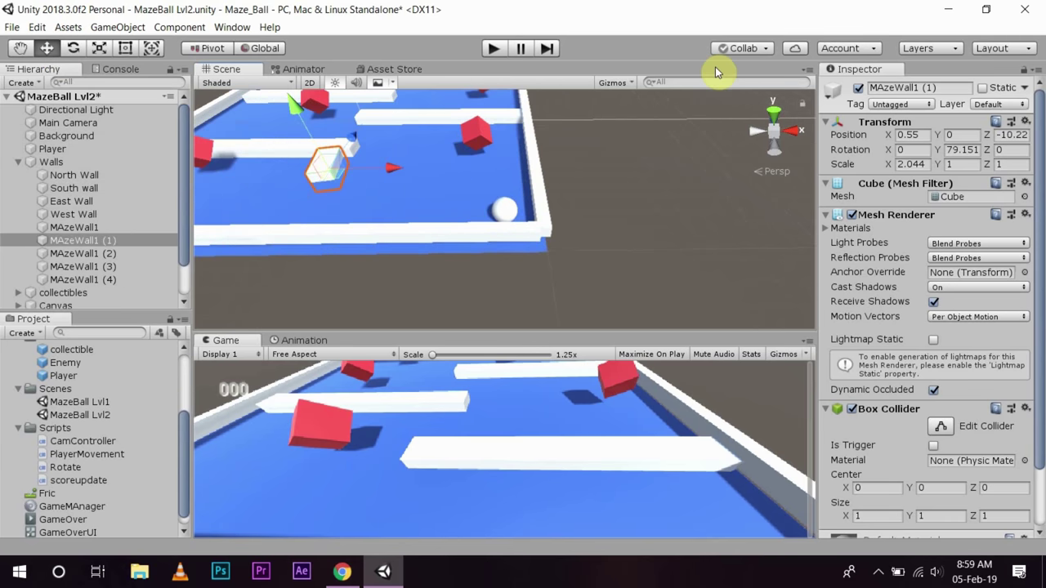
left_click(773, 111)
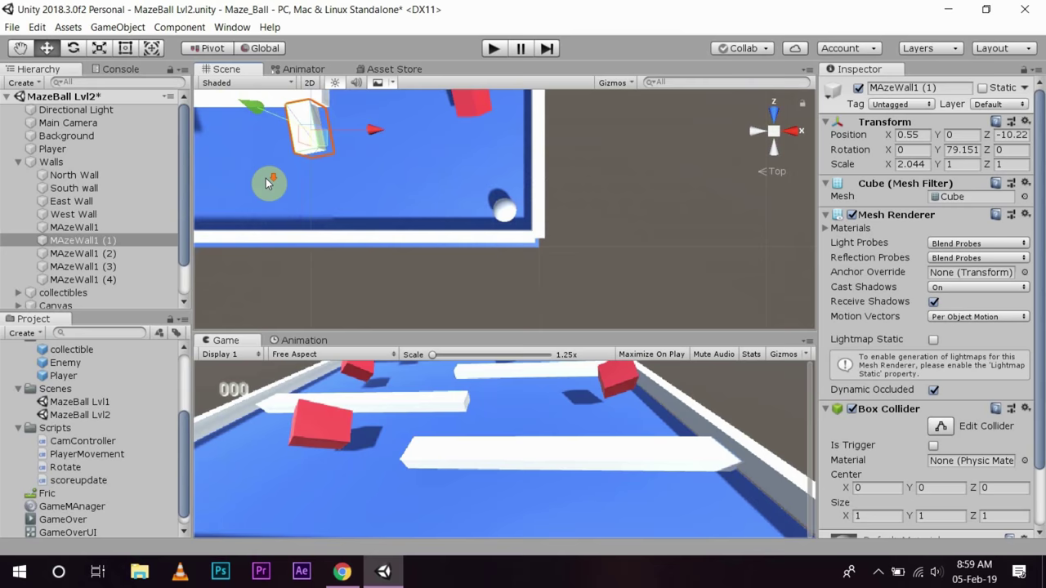
scroll(269, 182, "down", 1)
left_click(21, 49)
left_click_drag(261, 178, 327, 273)
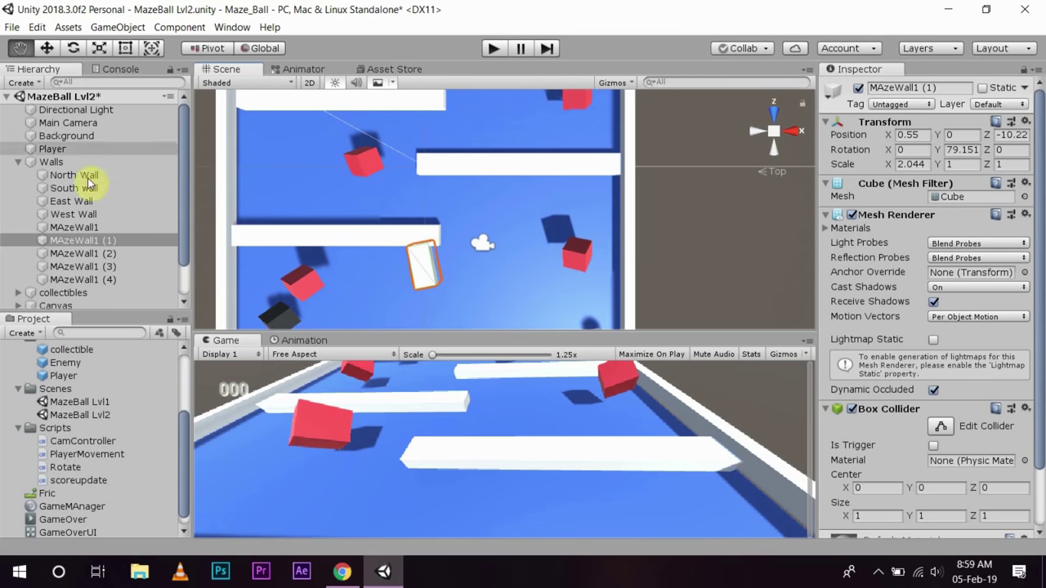
left_click(46, 48)
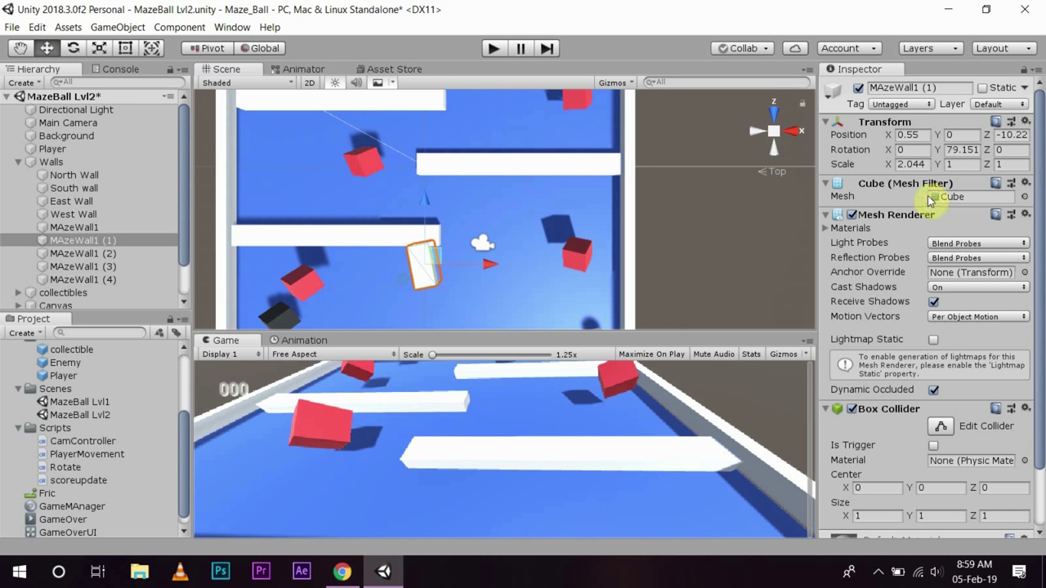
left_click(970, 148)
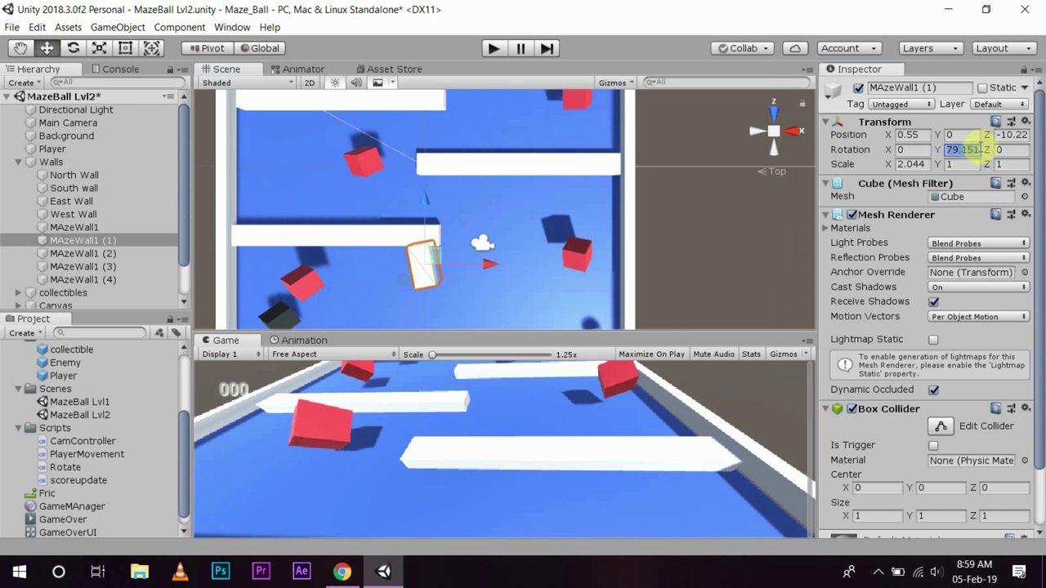
type("90")
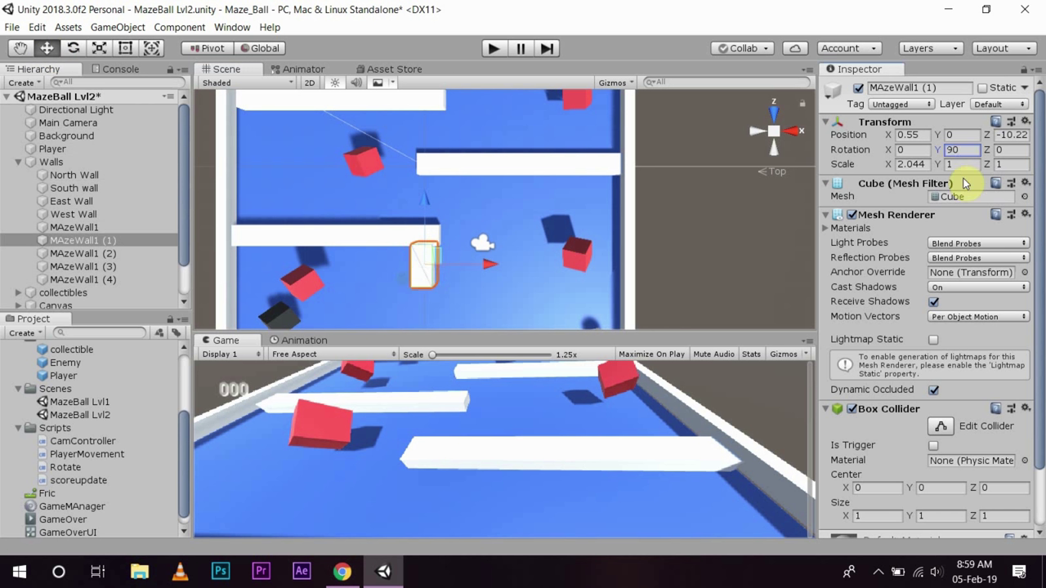
mouse_move(423, 200)
left_mouse_down()
mouse_move(426, 219)
mouse_move(431, 207)
left_mouse_up()
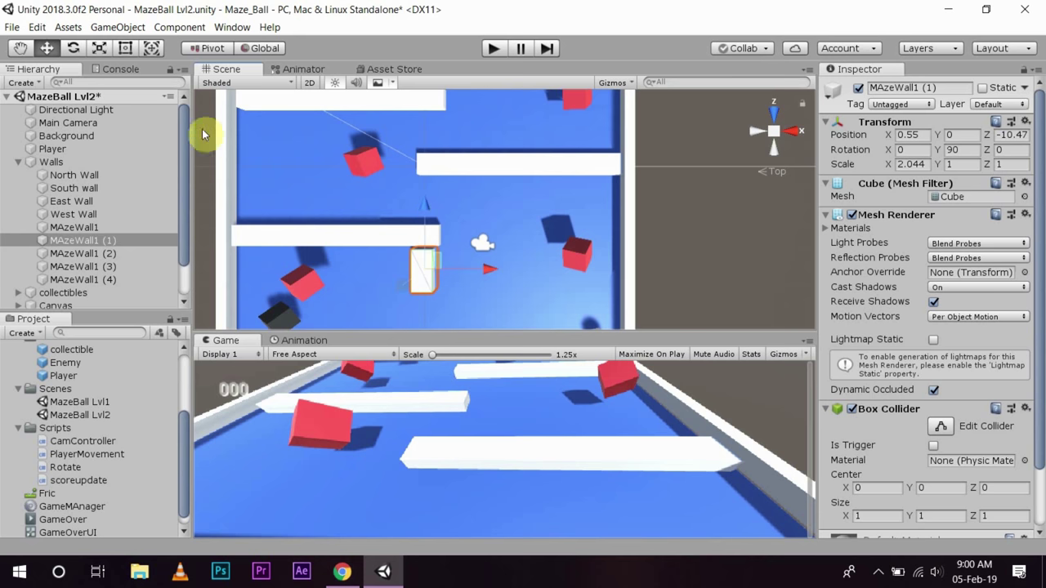
Pan to show the whole Level 2 maze, collapse MazeBall Lvl2 in the Hierarchy, and open the File menu.
left_click(498, 121)
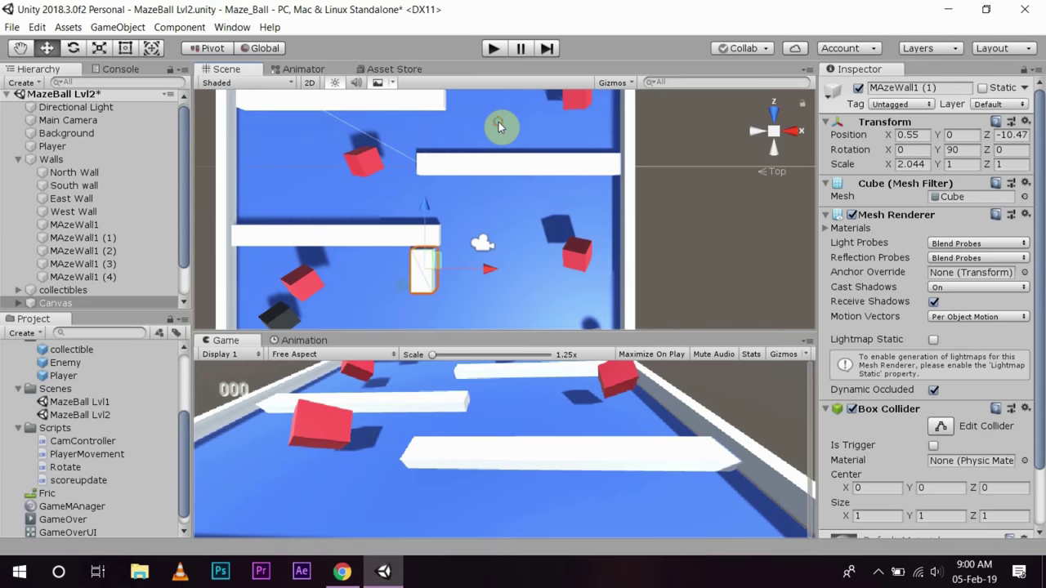
scroll(447, 151, "down", 5)
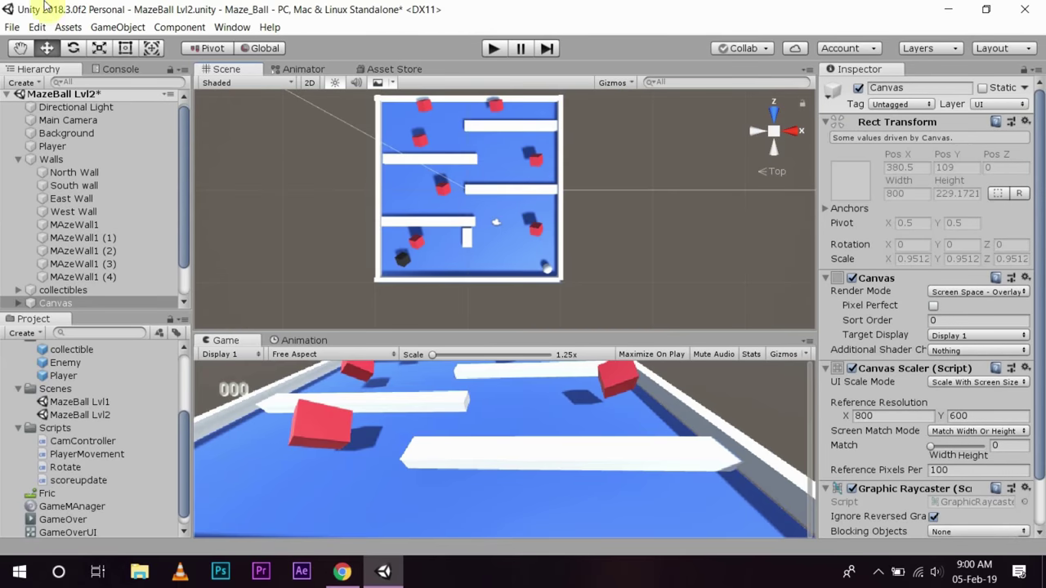
left_click(20, 47)
left_click_drag(469, 189, 458, 239)
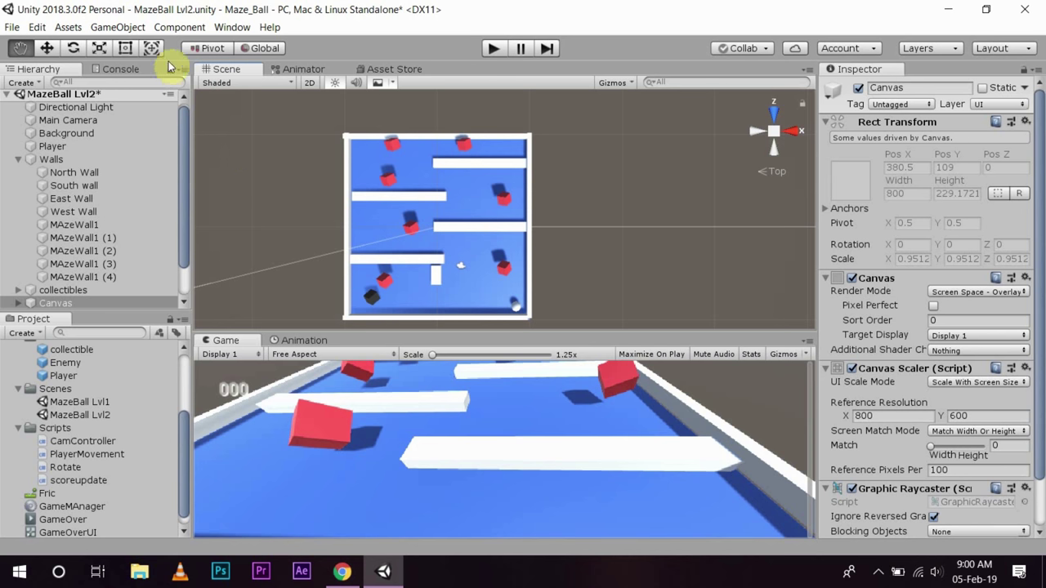
left_click(8, 98)
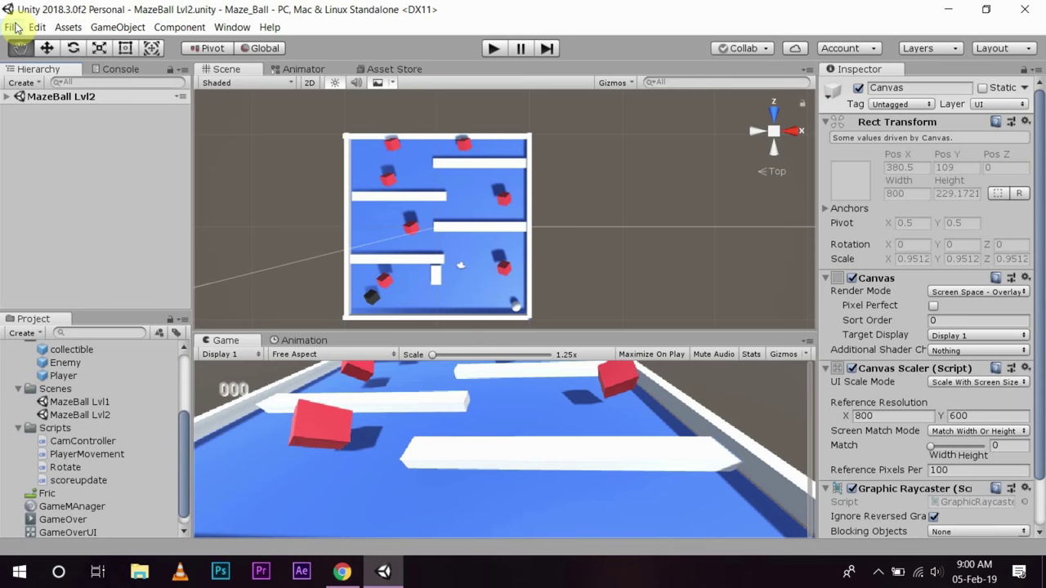
left_click(14, 26)
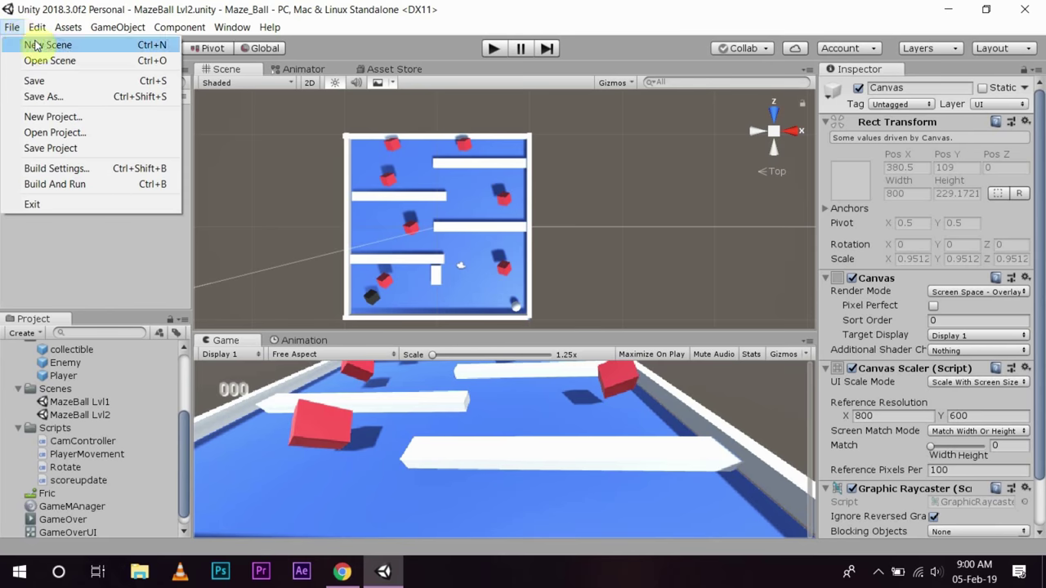
Start a new empty scene and save it as End Credits inside the Scenes folder.
left_click(41, 44)
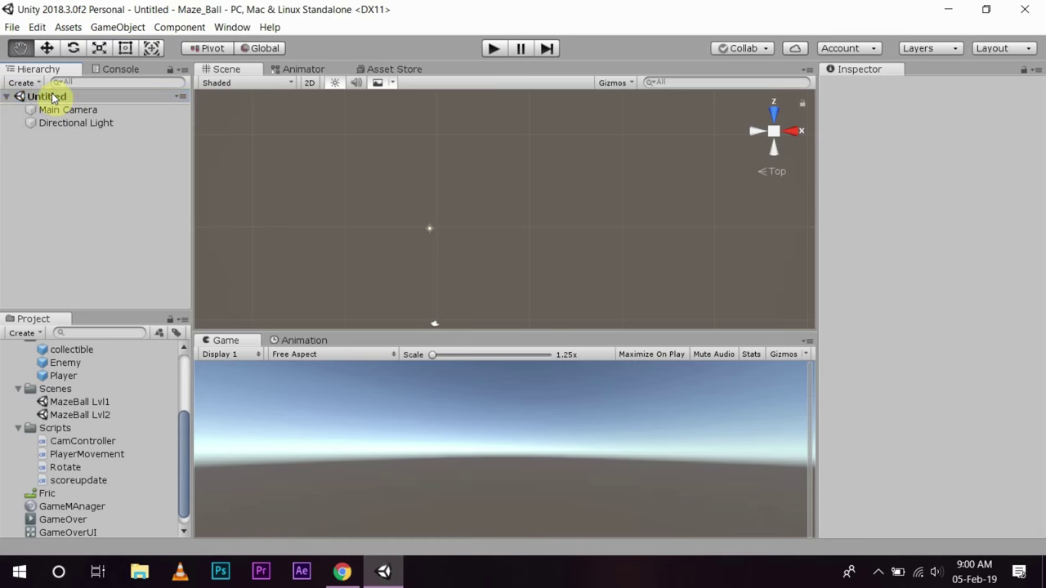
left_click(37, 96)
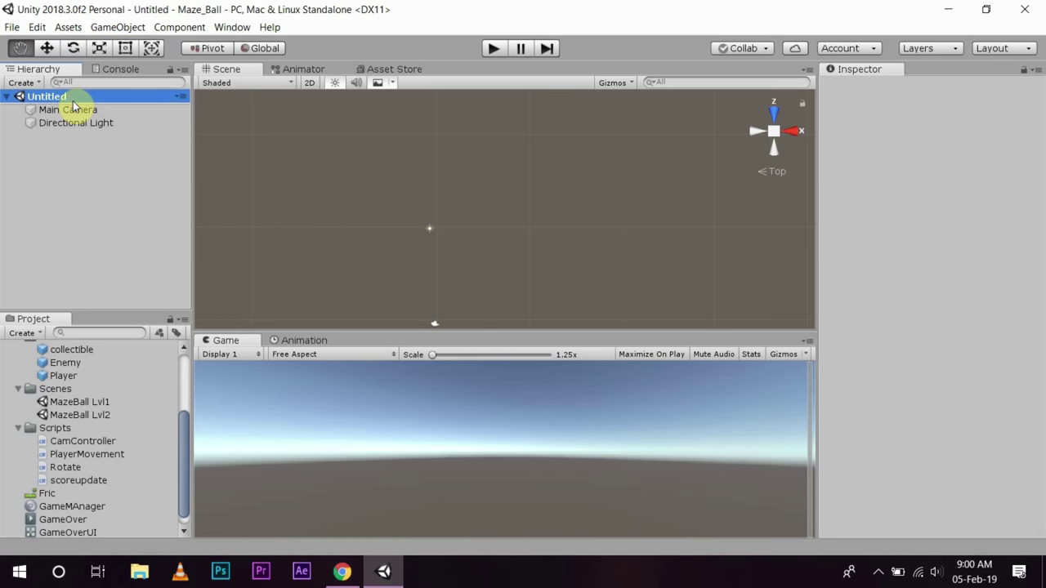
key("ctrl+s")
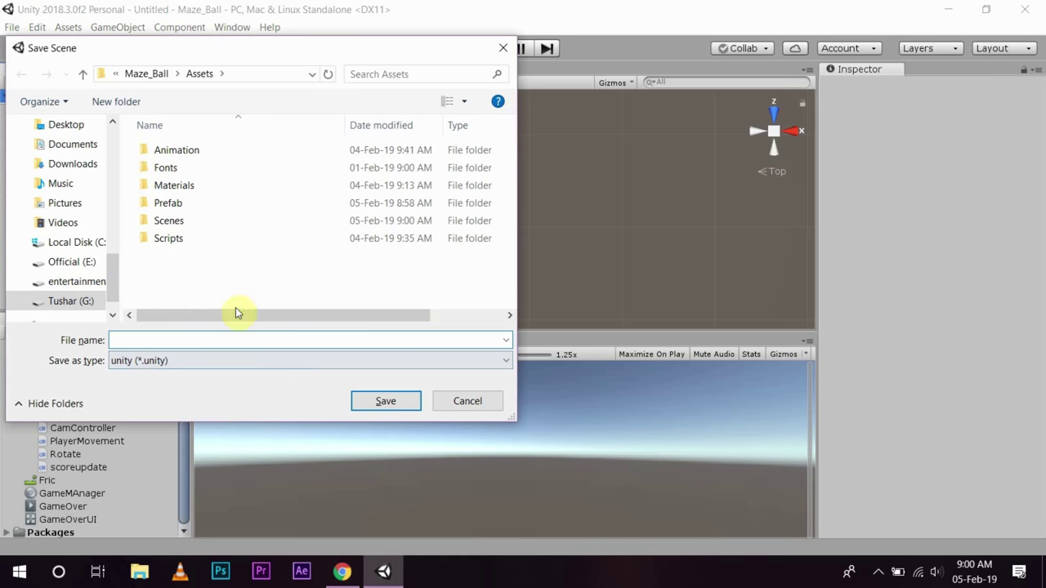
double_click(219, 219)
left_click(160, 337)
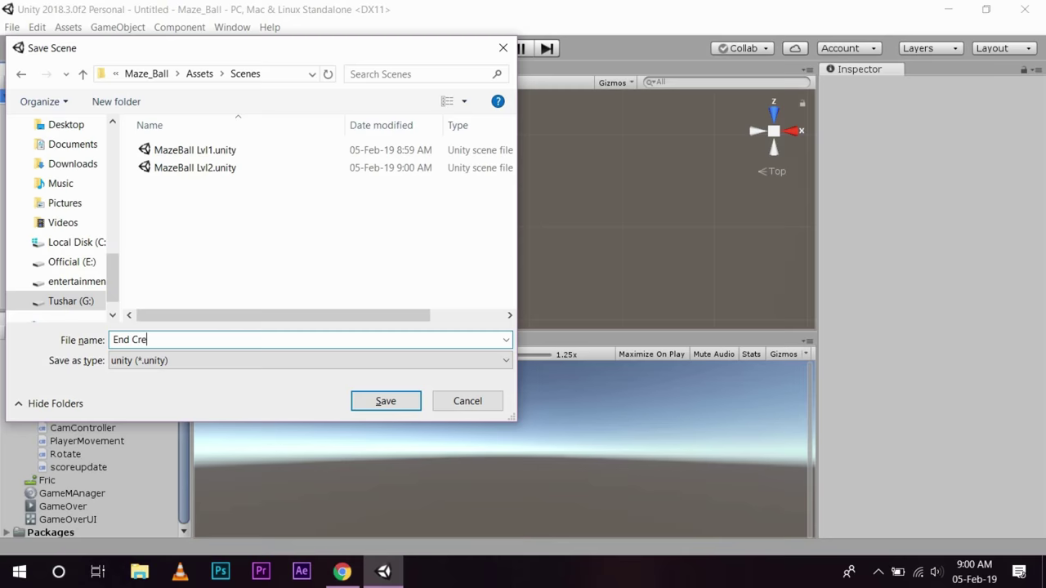
key("Return")
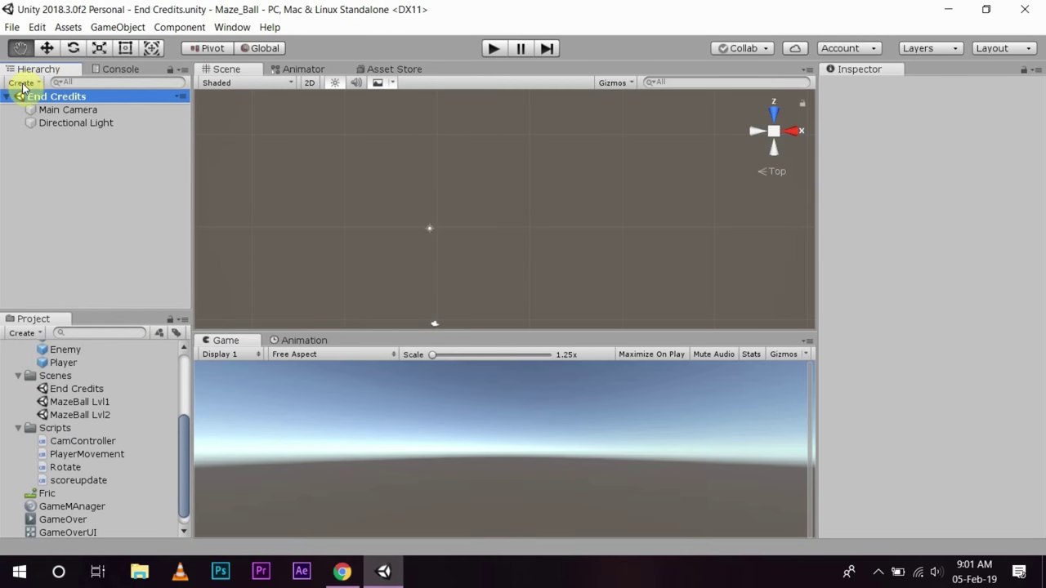
Switch the Scene view to 2D, add a UI Canvas with its EventSystem, and frame the Canvas.
left_click(311, 82)
left_click(22, 83)
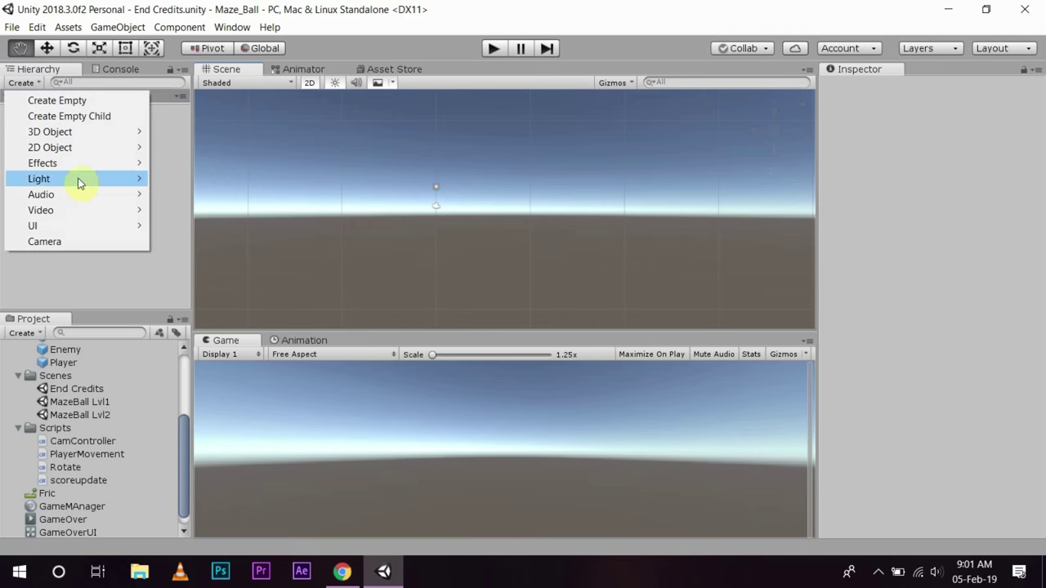
mouse_move(79, 220)
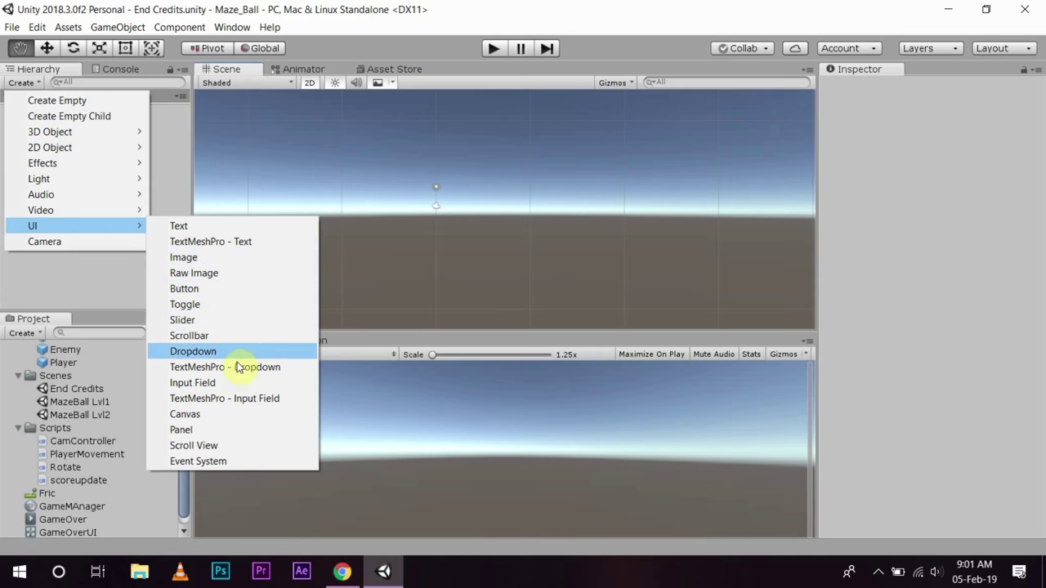
left_click(219, 416)
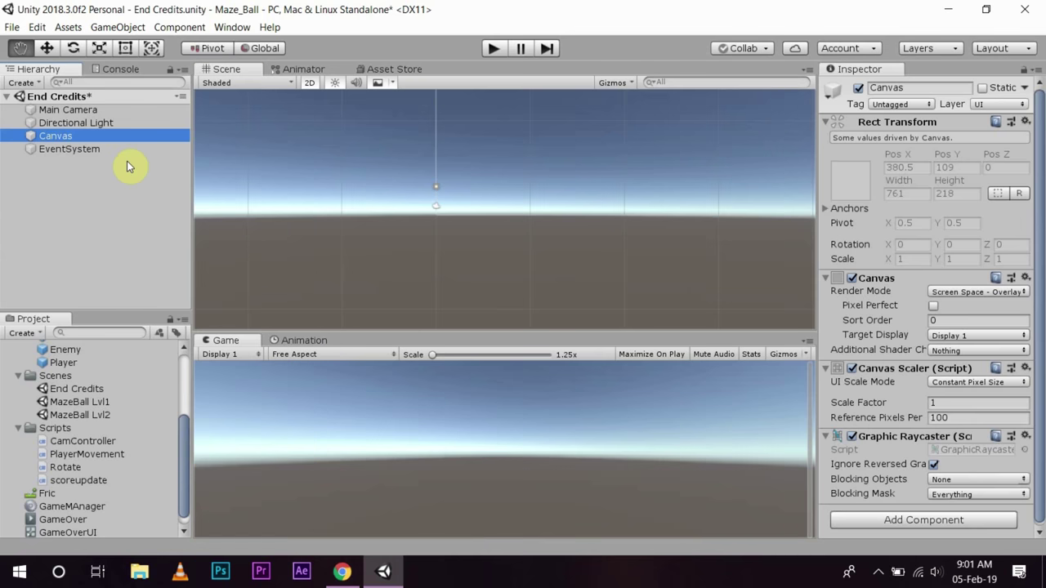
scroll(513, 205, "down", 1)
left_click(100, 136)
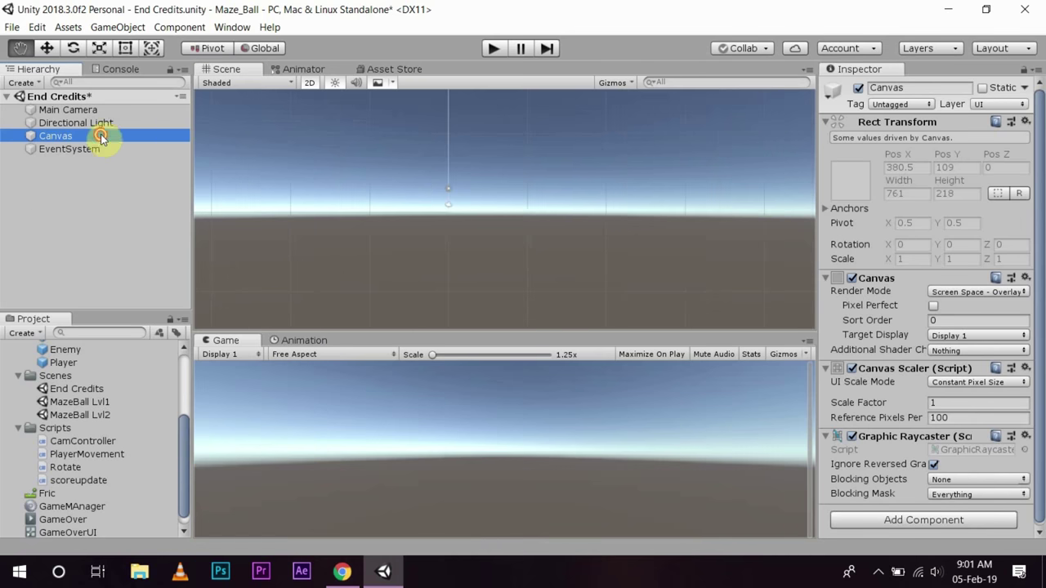
double_click(100, 136)
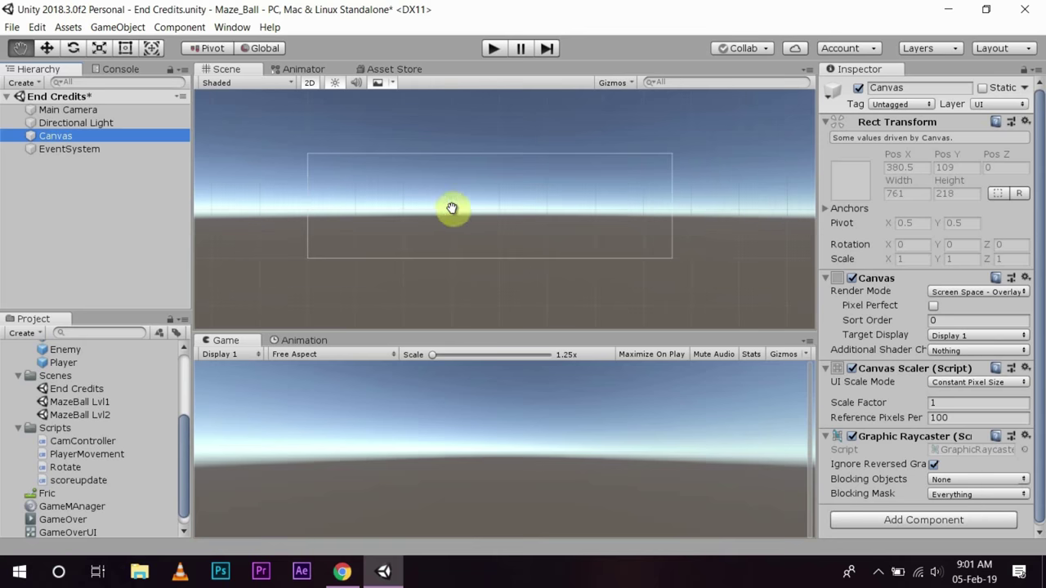
scroll(694, 217, "up", 2)
scroll(479, 229, "up", 1)
scroll(289, 247, "up", 1)
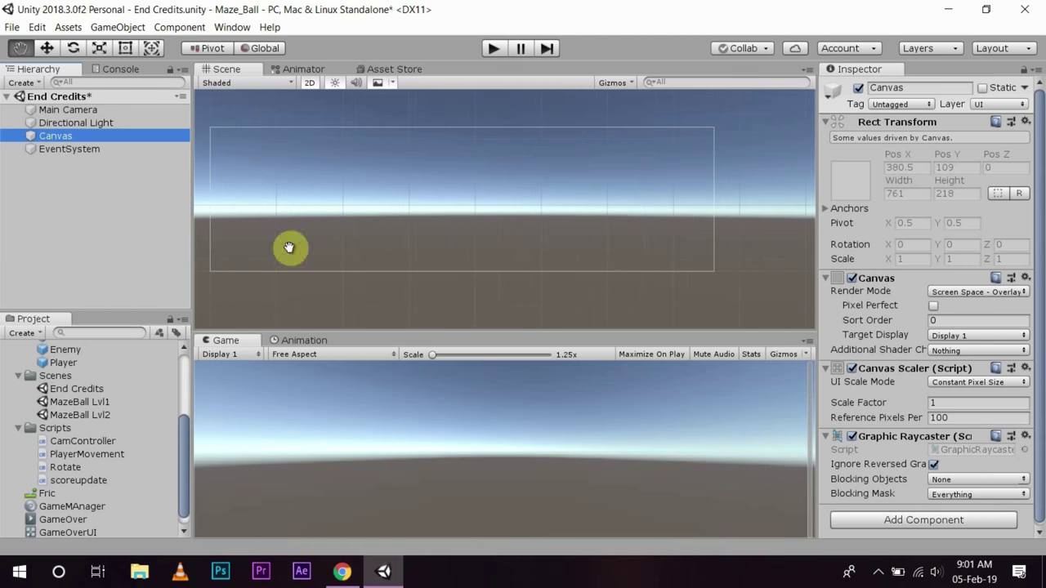
left_click(51, 124)
left_click(56, 141)
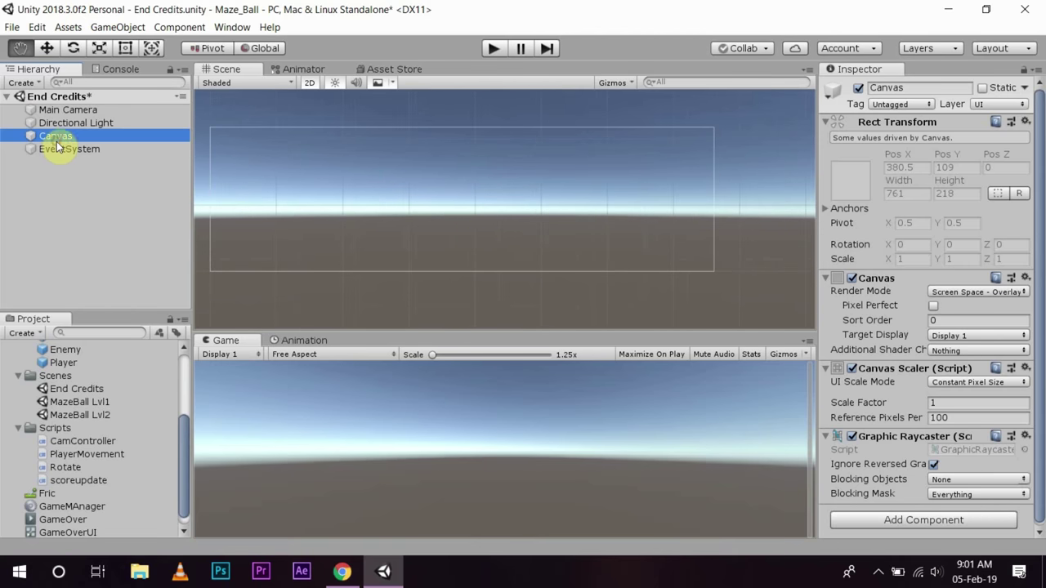
Add a UI Panel under the Canvas and colour it orange CF802C at full opacity.
left_click(22, 83)
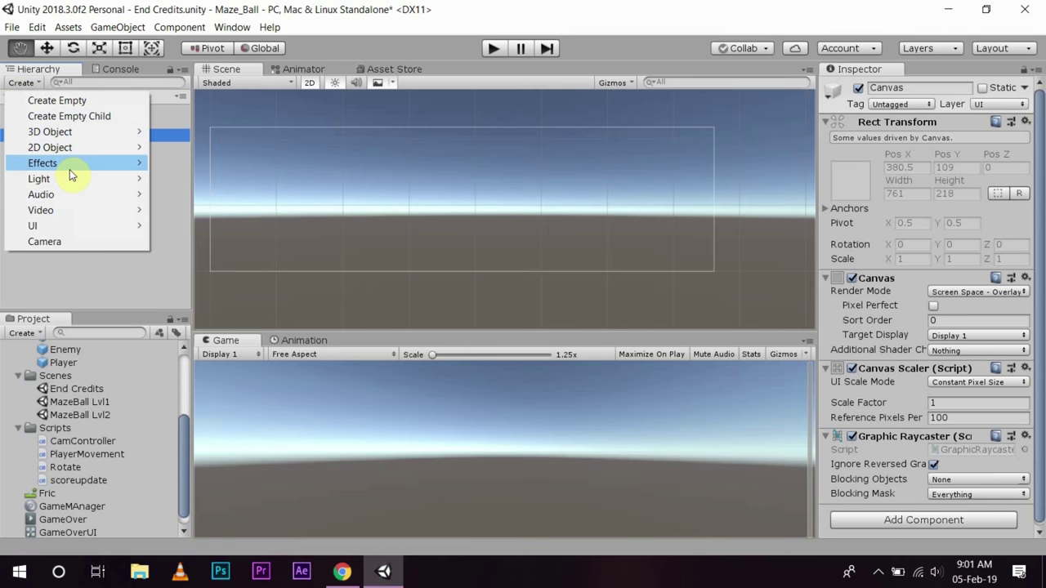
mouse_move(66, 227)
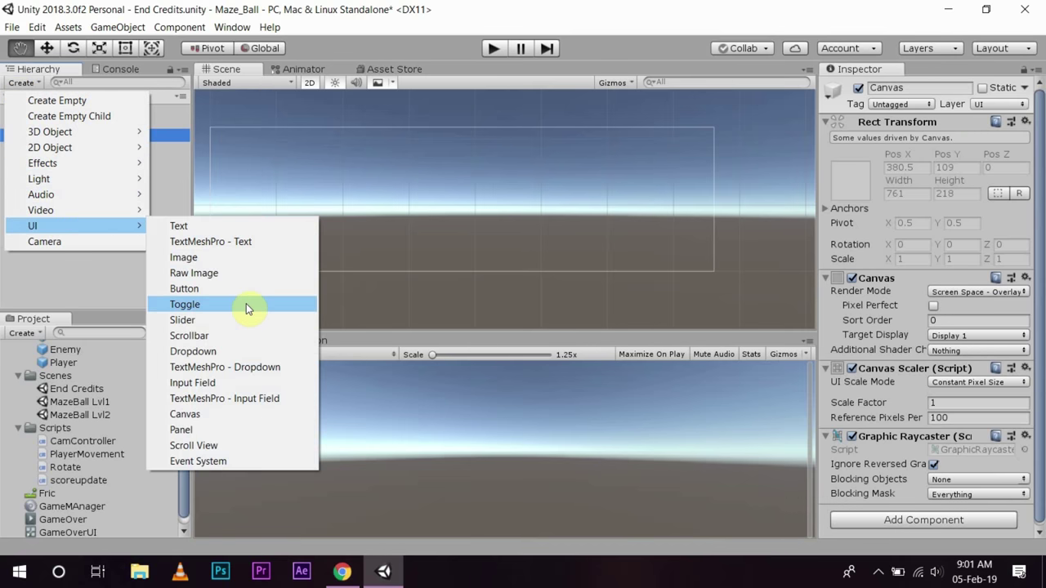
left_click(235, 433)
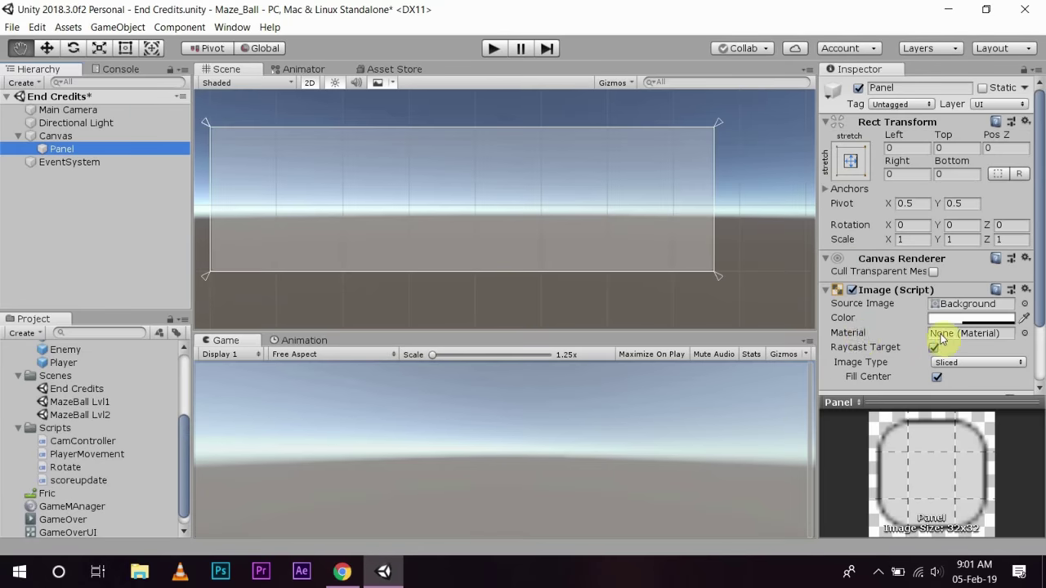
left_click(956, 318)
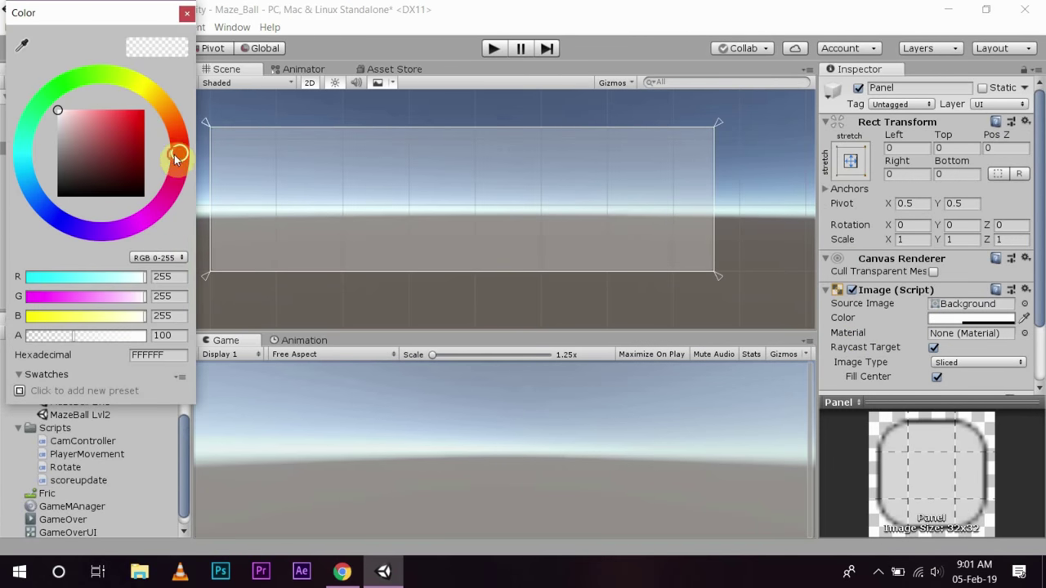
left_click_drag(175, 159, 169, 114)
left_click_drag(123, 112, 141, 131)
left_click_drag(106, 335, 127, 335)
left_click_drag(168, 113, 126, 125)
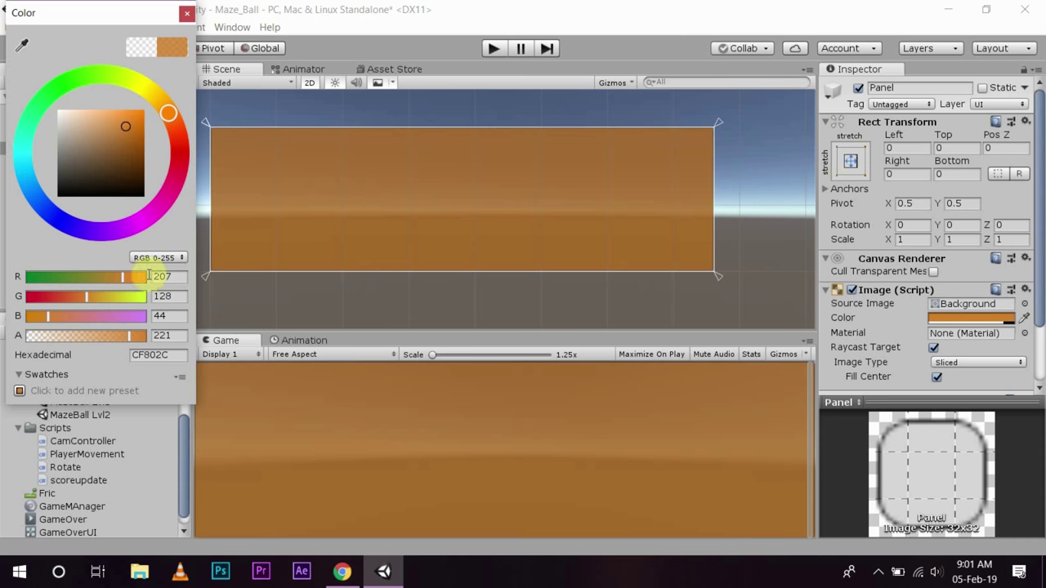
left_click_drag(127, 336, 173, 338)
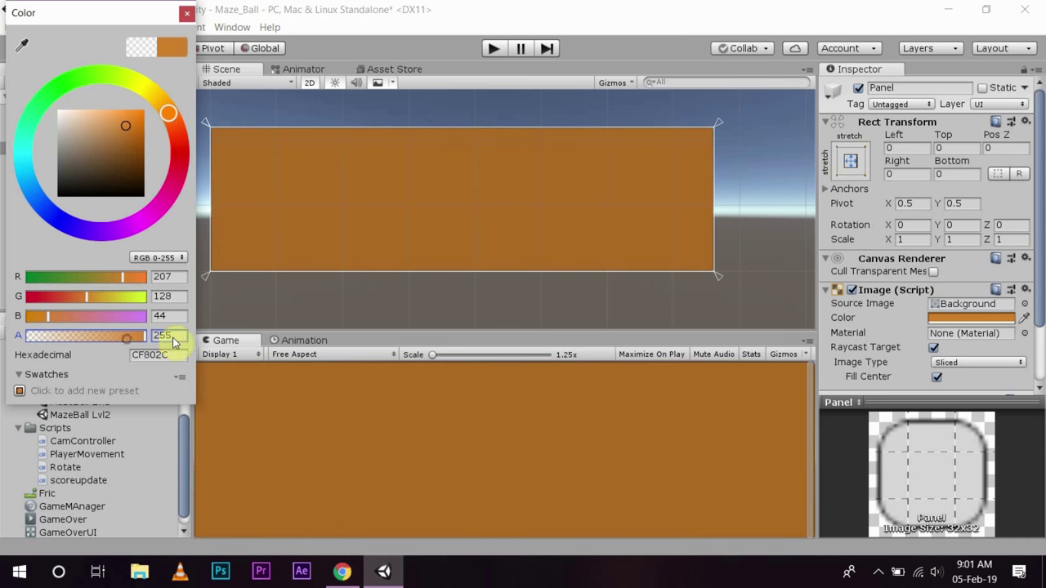
left_click(187, 13)
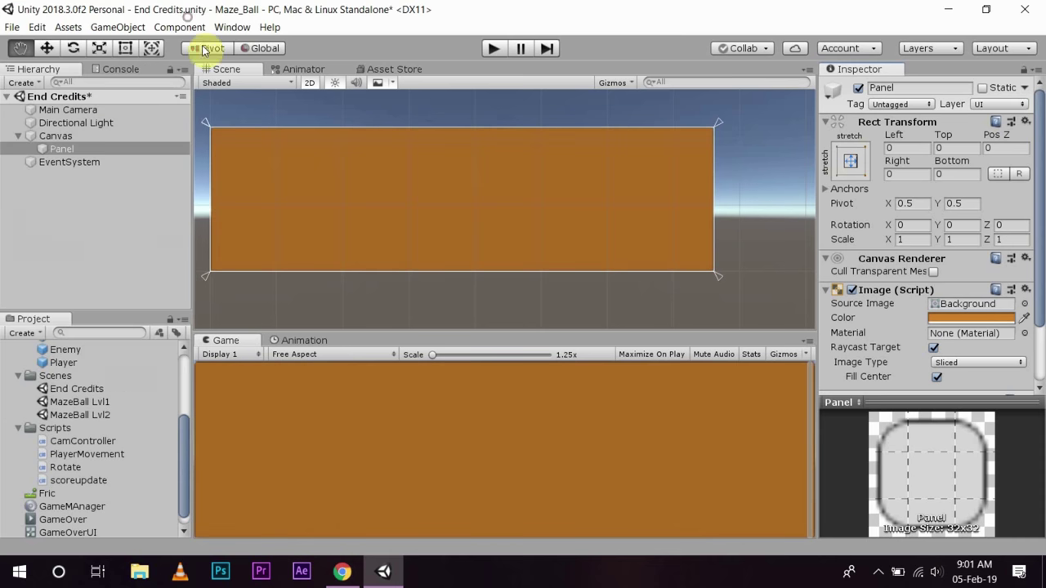
Rename the Panel to CreditPanel.
left_click(66, 146)
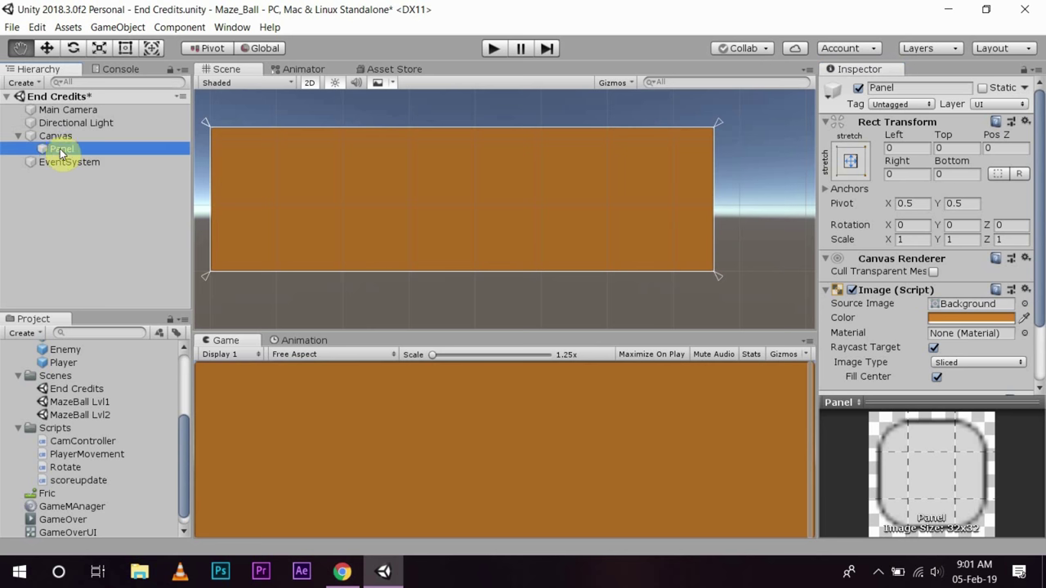
left_click(49, 149)
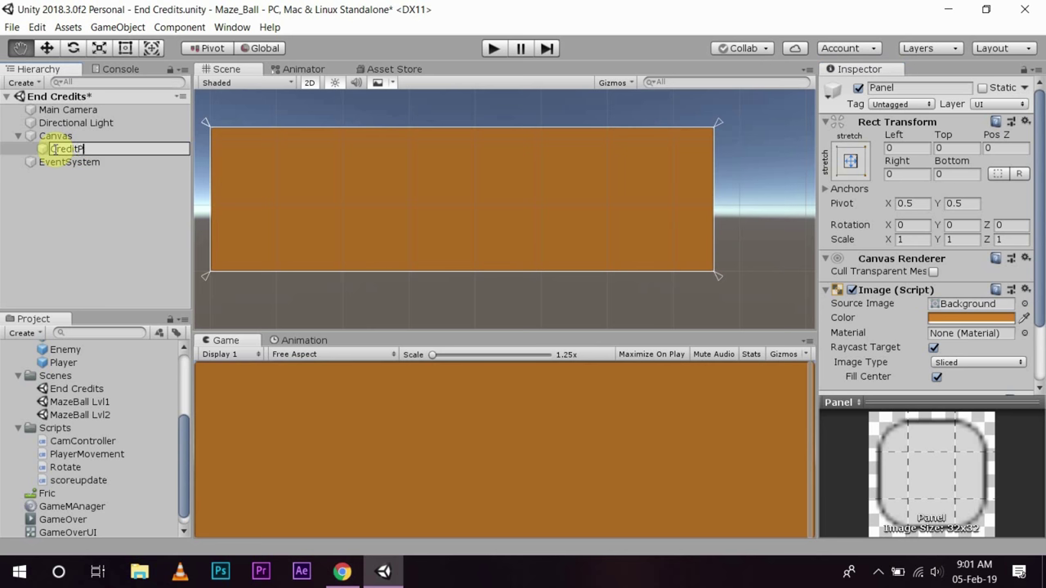
type("CreditPanel")
key("Return")
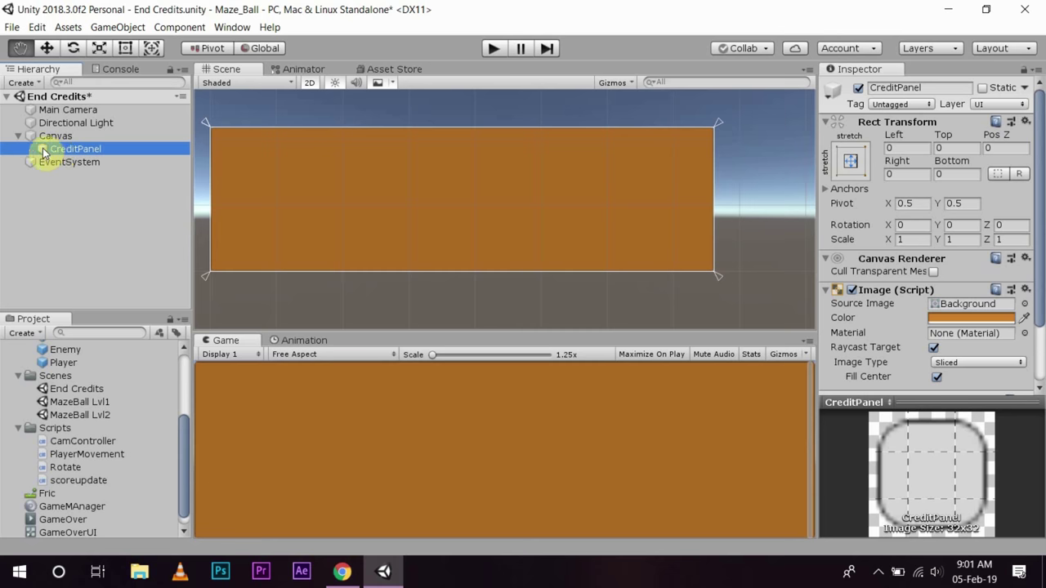
Add a UI Text object and centre it at 0,0 with the Alt middle-center anchor preset.
left_click(27, 84)
mouse_move(59, 228)
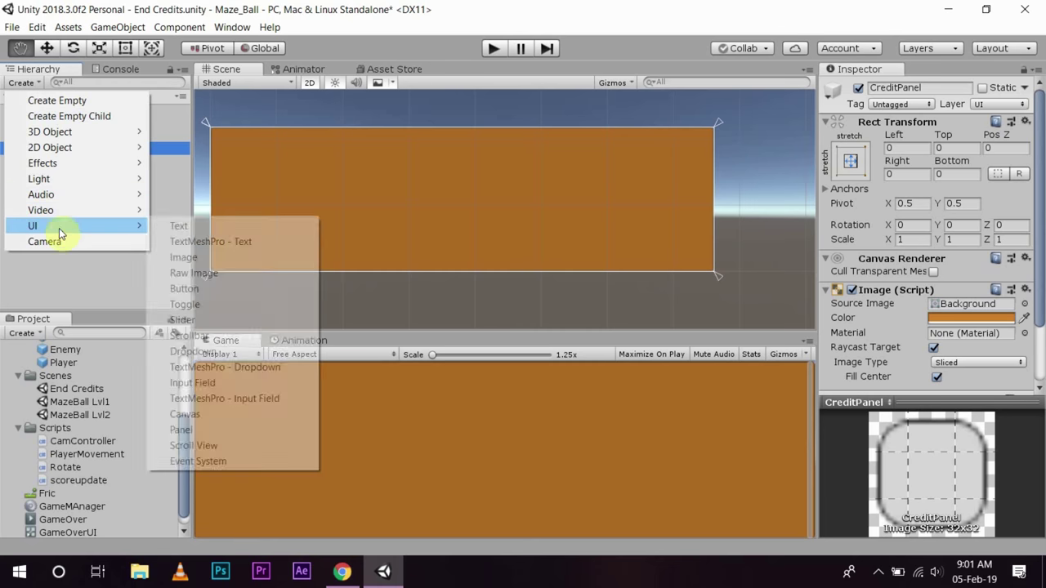
left_click(215, 230)
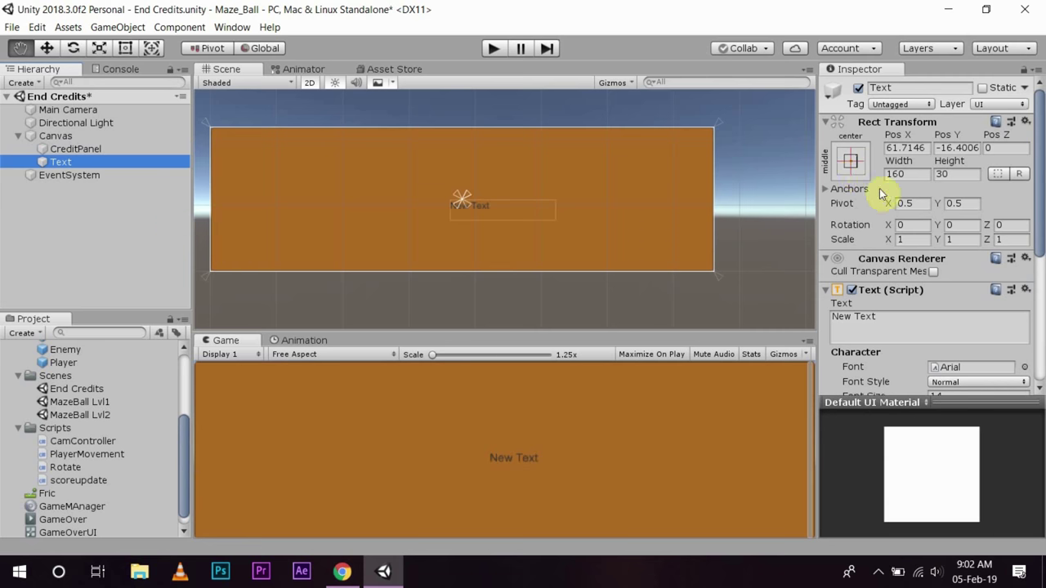
left_click(850, 161)
key("alt")
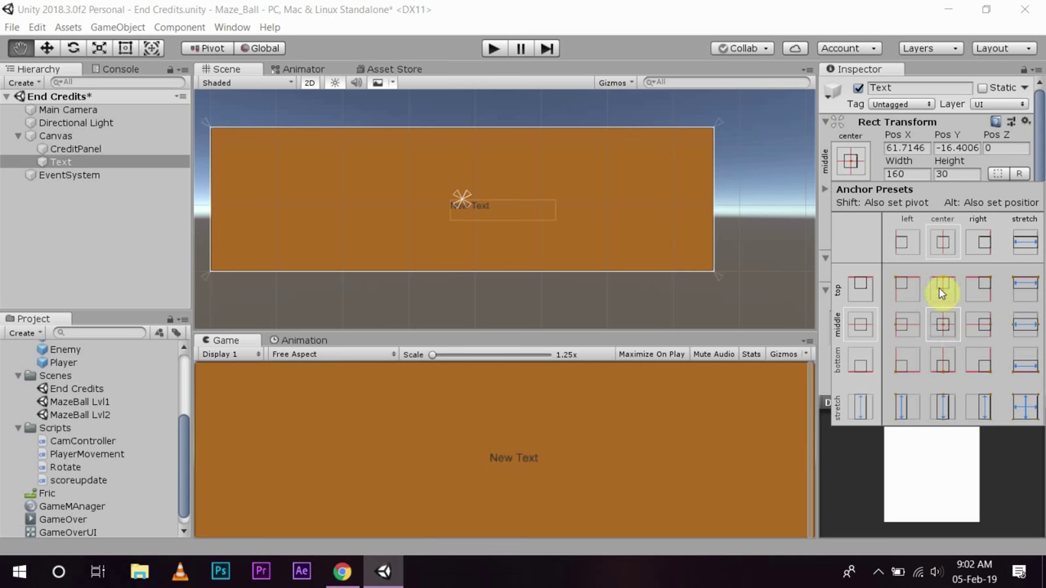
left_click(943, 324, "alt")
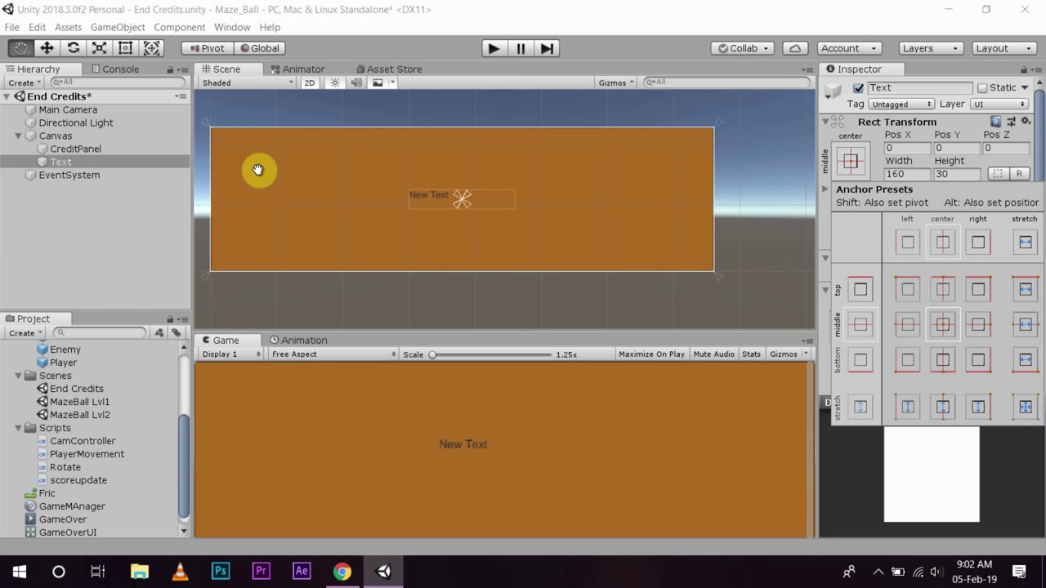
Rename the text object to Credit Text.
left_click(75, 163)
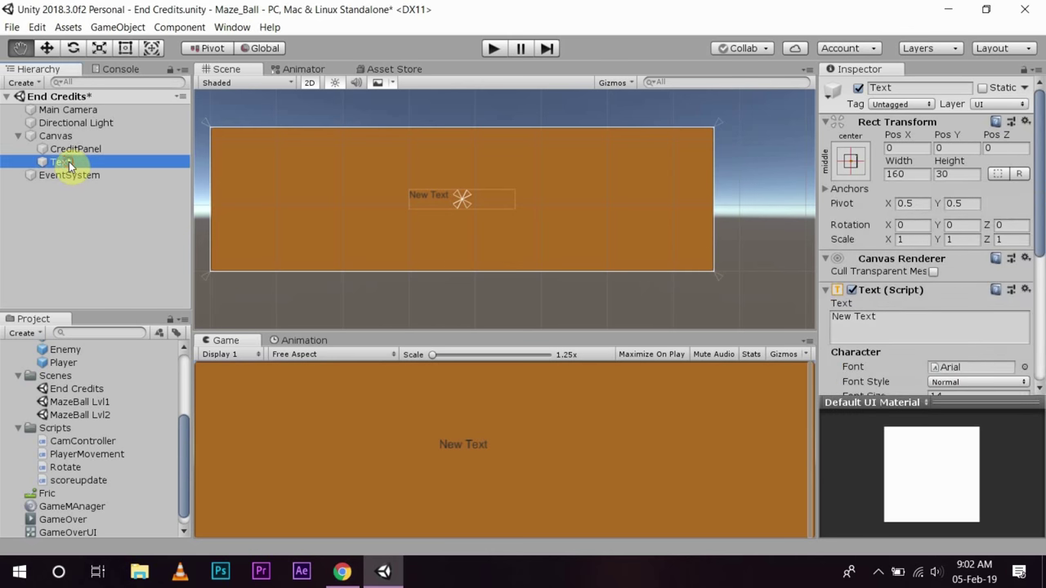
left_click(78, 165)
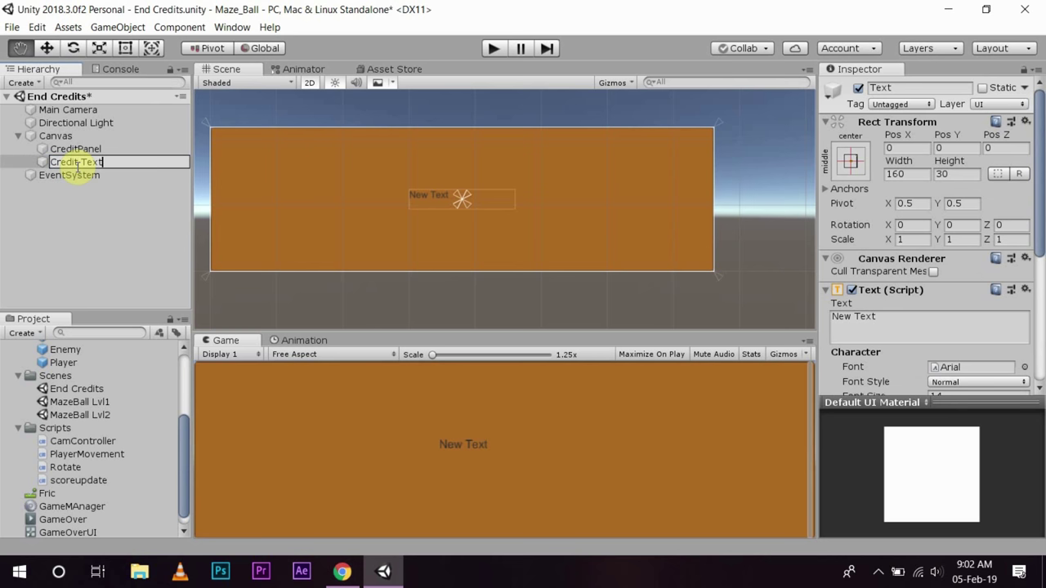
type("Credit Text")
key("Return")
scroll(1039, 233, "down", 3)
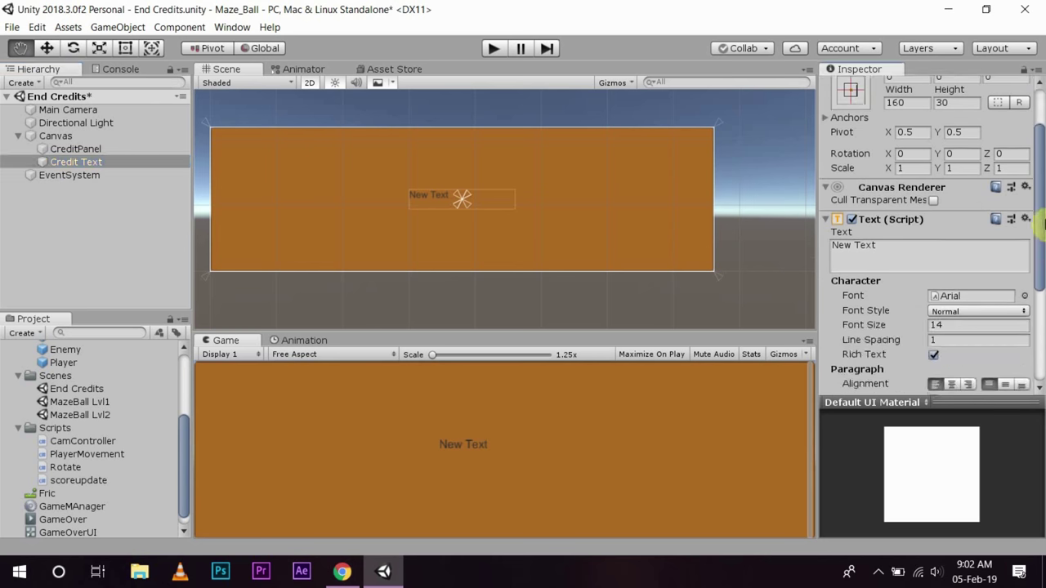
Change the text to 'Thank You For Playing!' and set its font to mexcel3D.
left_click(881, 245)
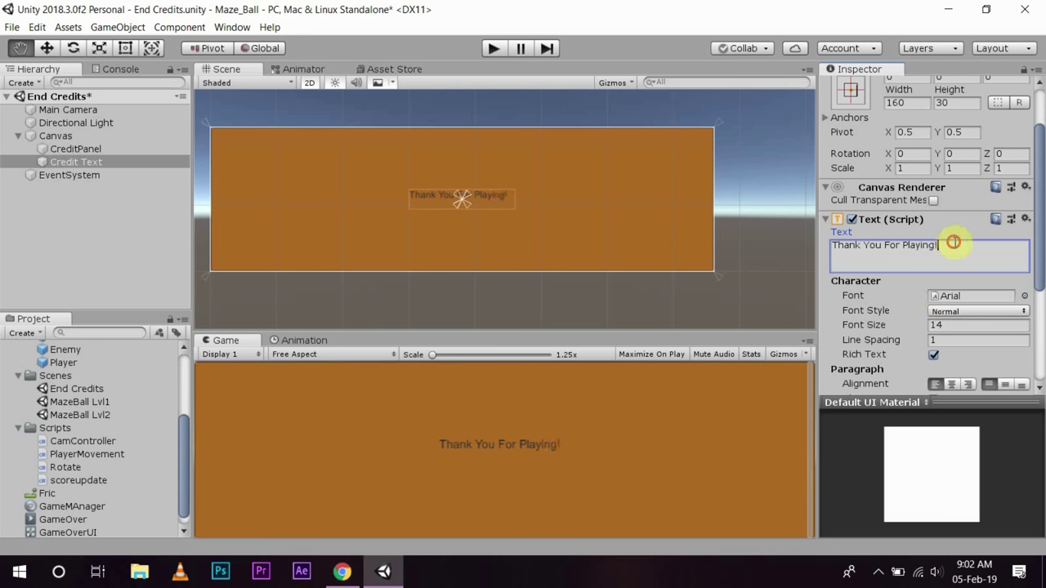
left_click_drag(953, 243, 827, 245)
left_click(1026, 296)
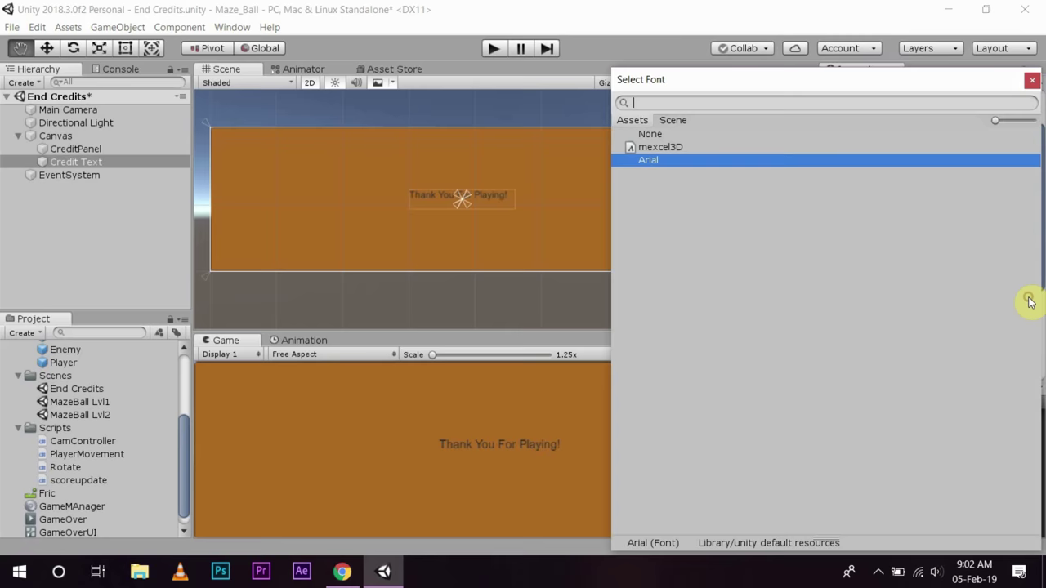
double_click(670, 148)
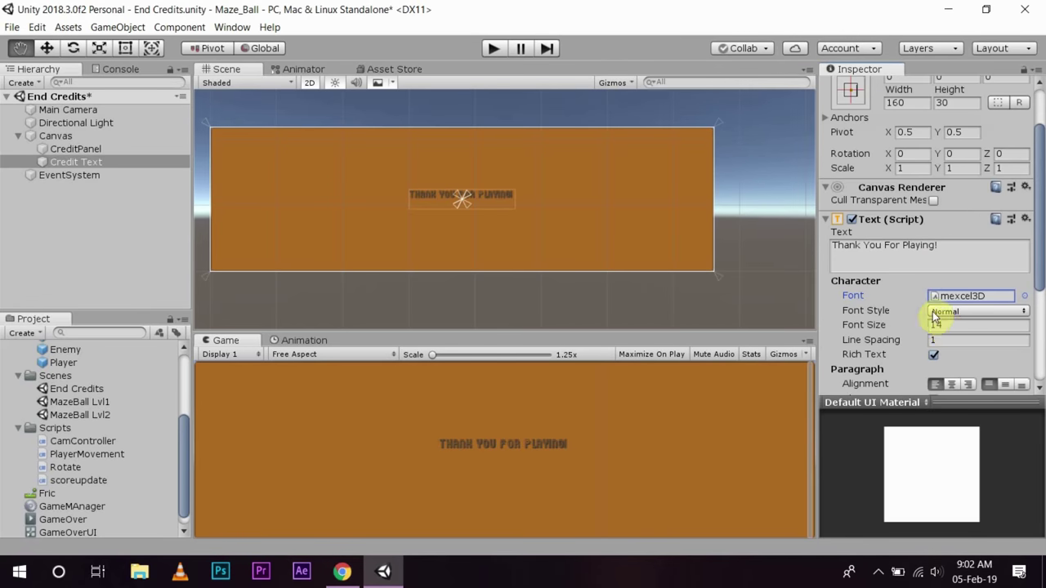
Set the credit text box to width 300, height 40, font size 35.
scroll(935, 316, "up", 3)
left_click(905, 151)
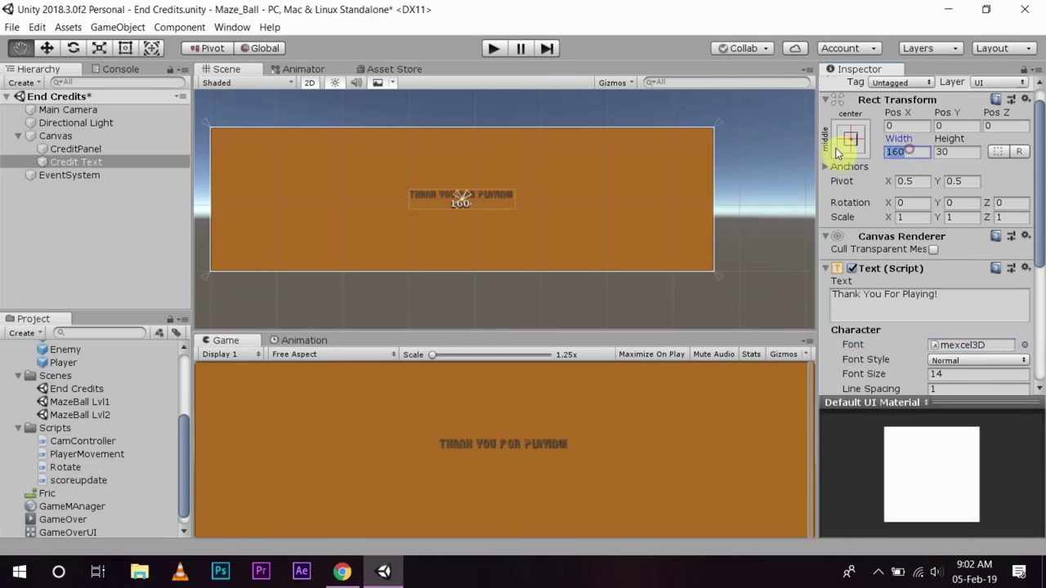
type("300")
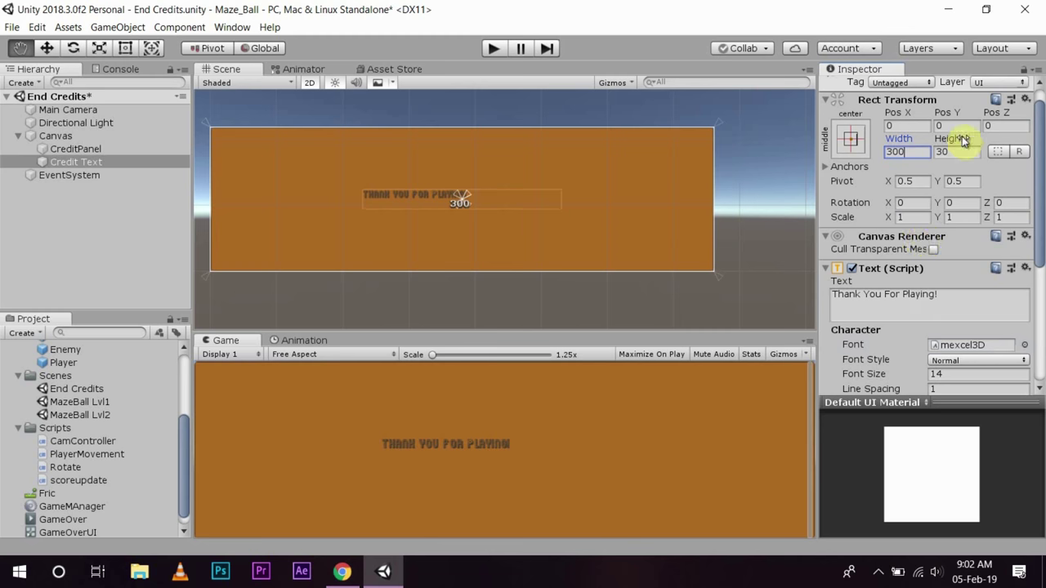
left_click(952, 152)
type("40")
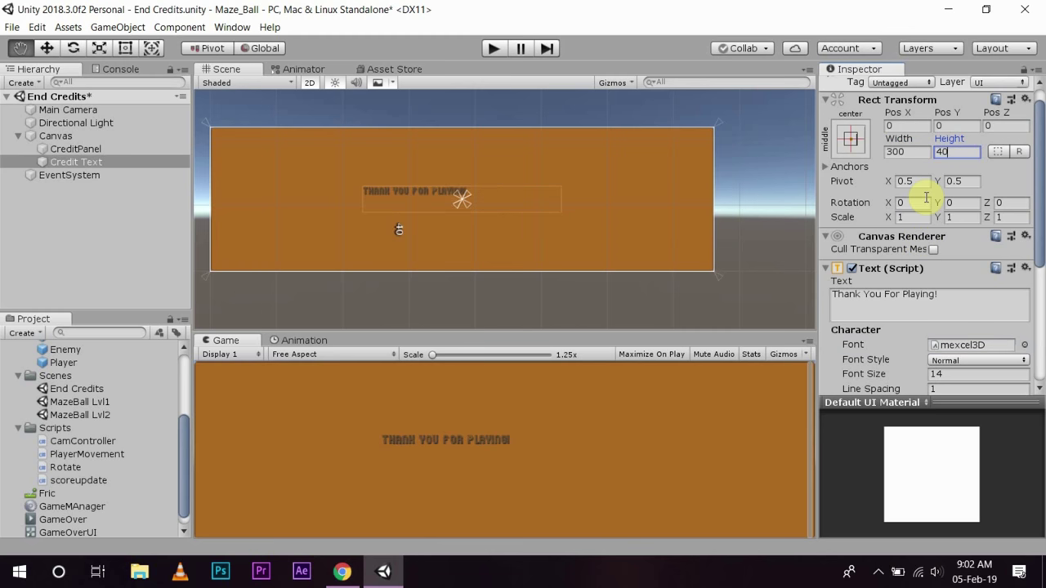
left_click(946, 376)
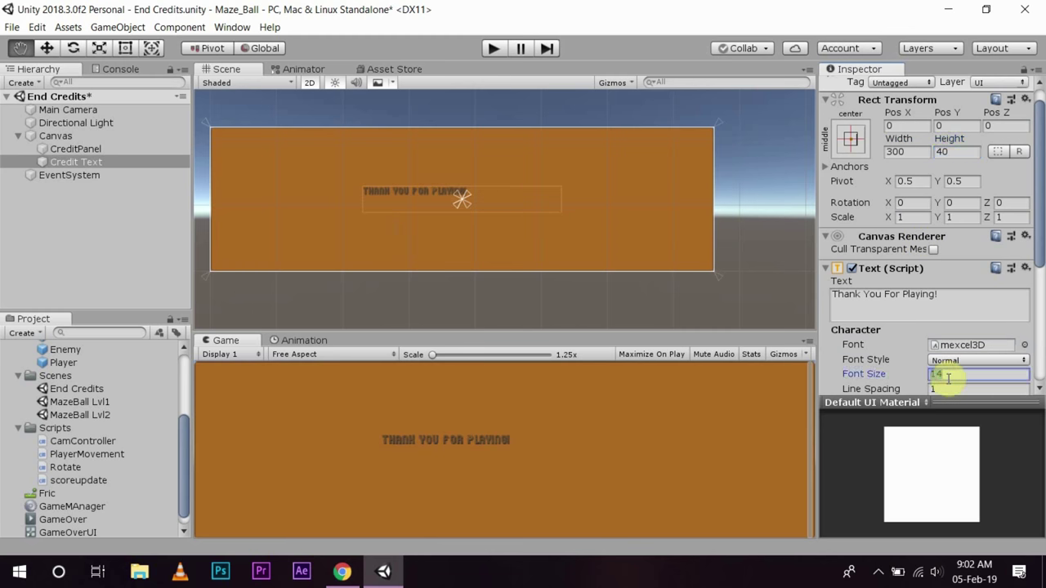
type("35")
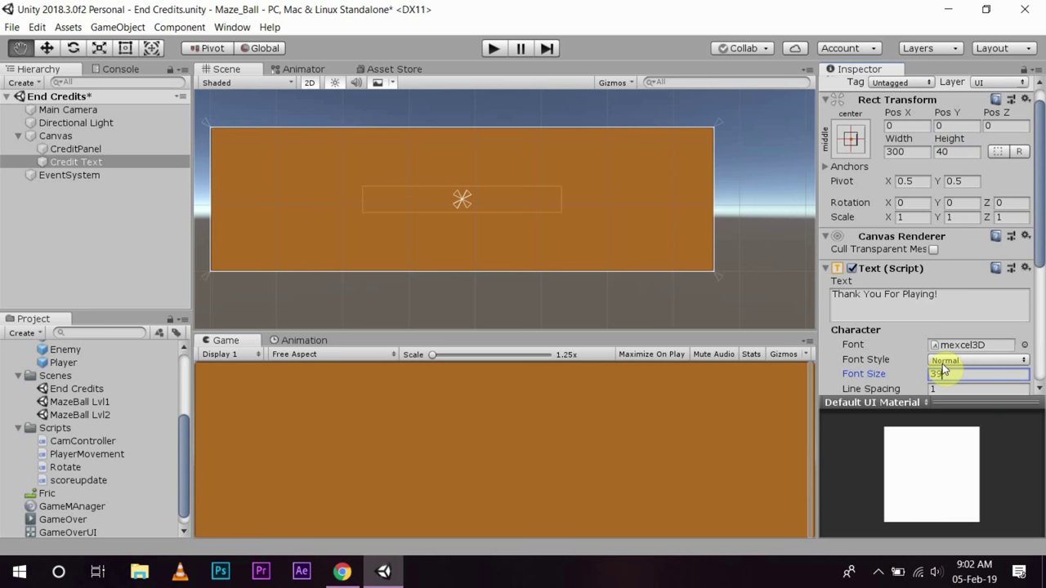
Reduce the font size to 30 and centre the text horizontally and vertically.
scroll(899, 363, "down", 3)
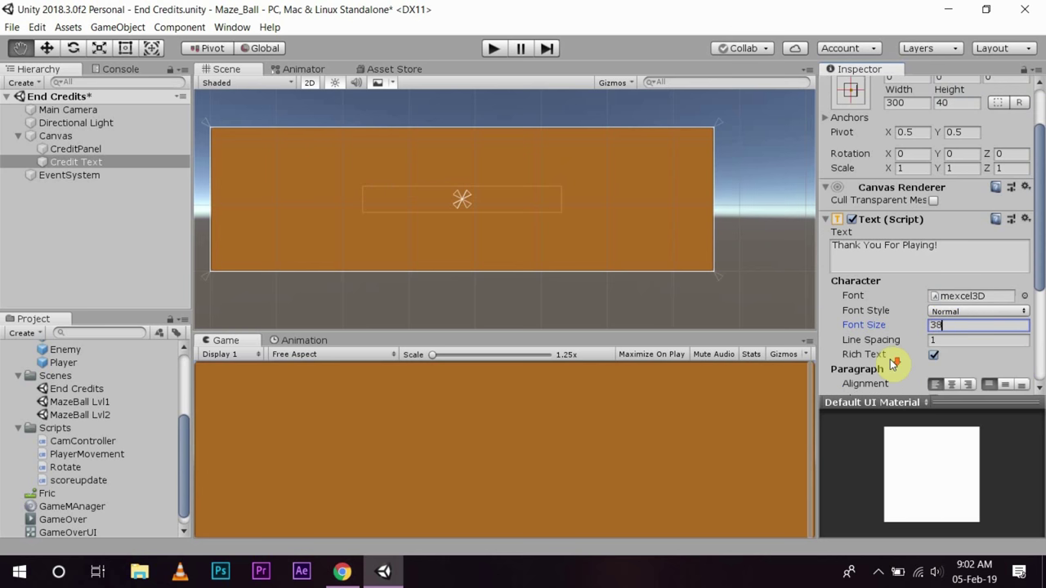
left_click_drag(871, 326, 860, 325)
scroll(946, 369, "down", 3)
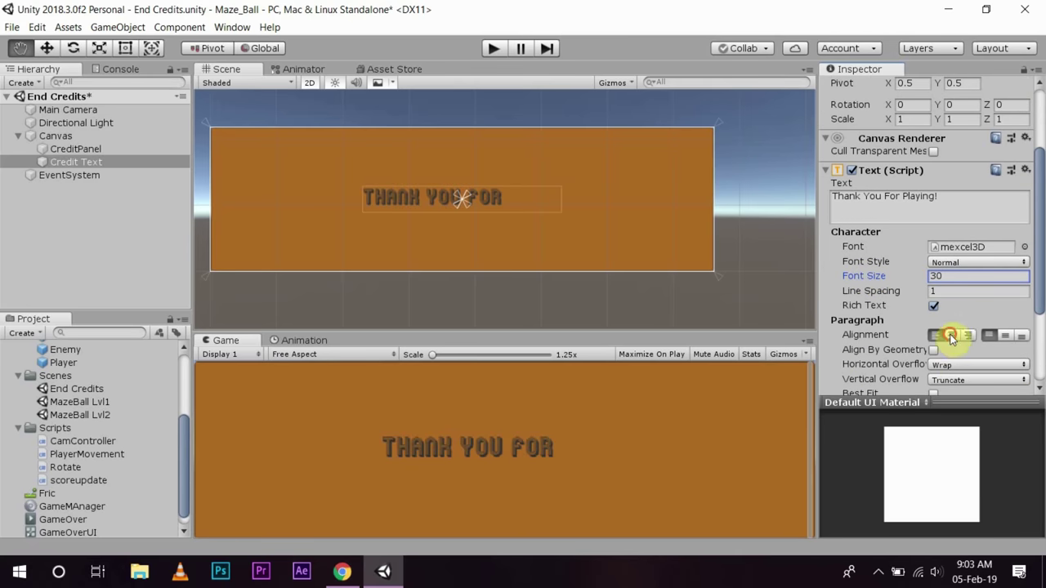
left_click(950, 335)
left_click(1006, 335)
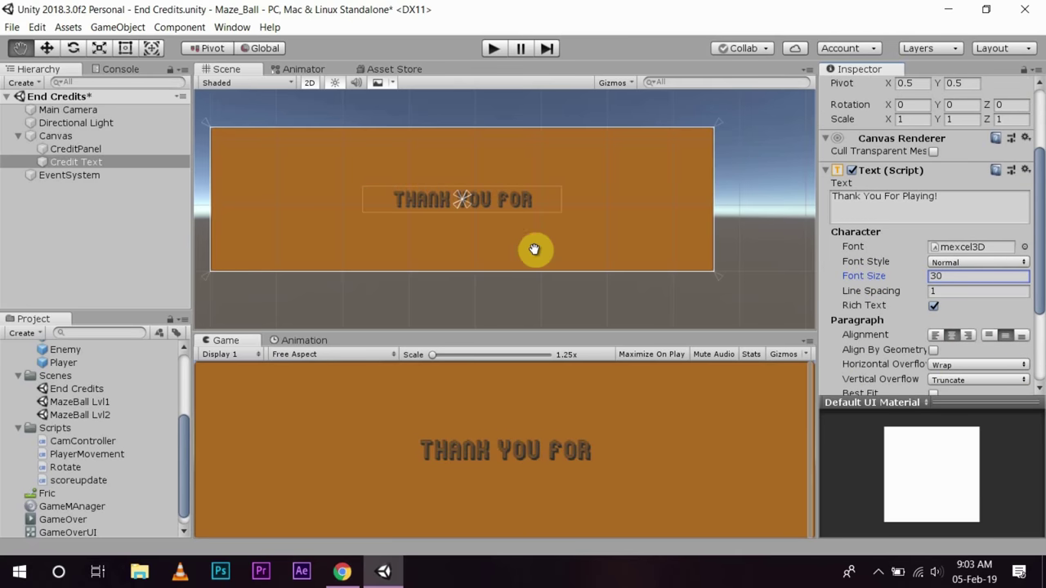
left_click(496, 209)
Widen the credit text box to 400.
scroll(917, 227, "up", 5)
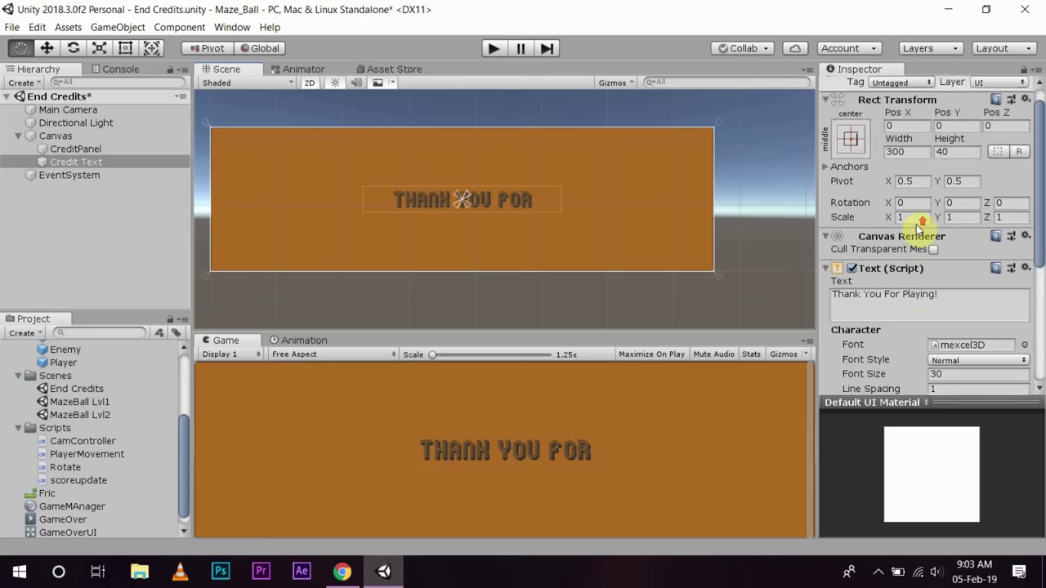
left_click(911, 152)
type("400")
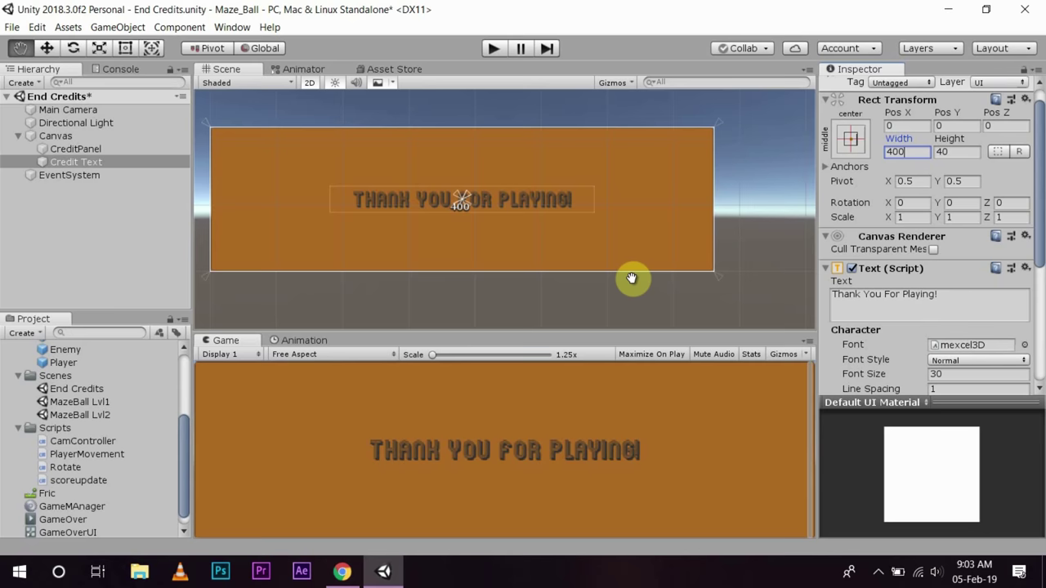
scroll(645, 282, "down", 1)
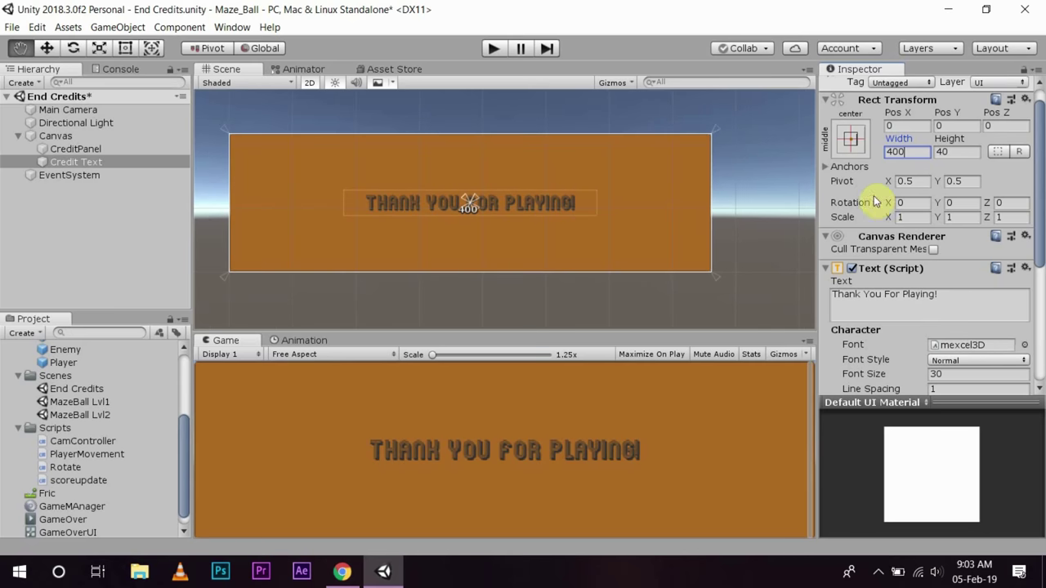
Anchor the credit text to the top of the canvas with an anchor preset.
scroll(879, 176, "up", 1)
left_click(848, 162)
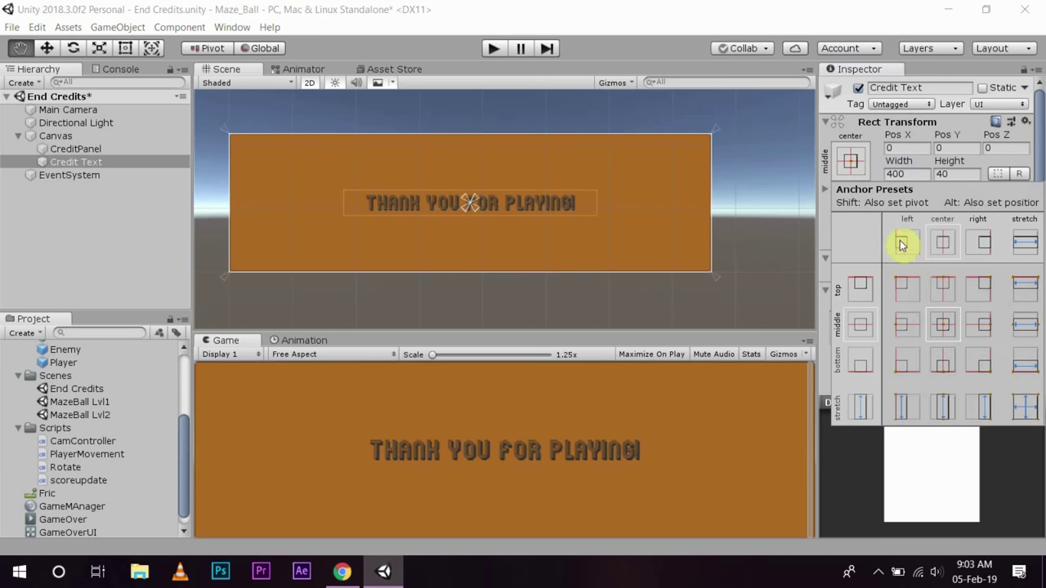
left_click(946, 289, "alt")
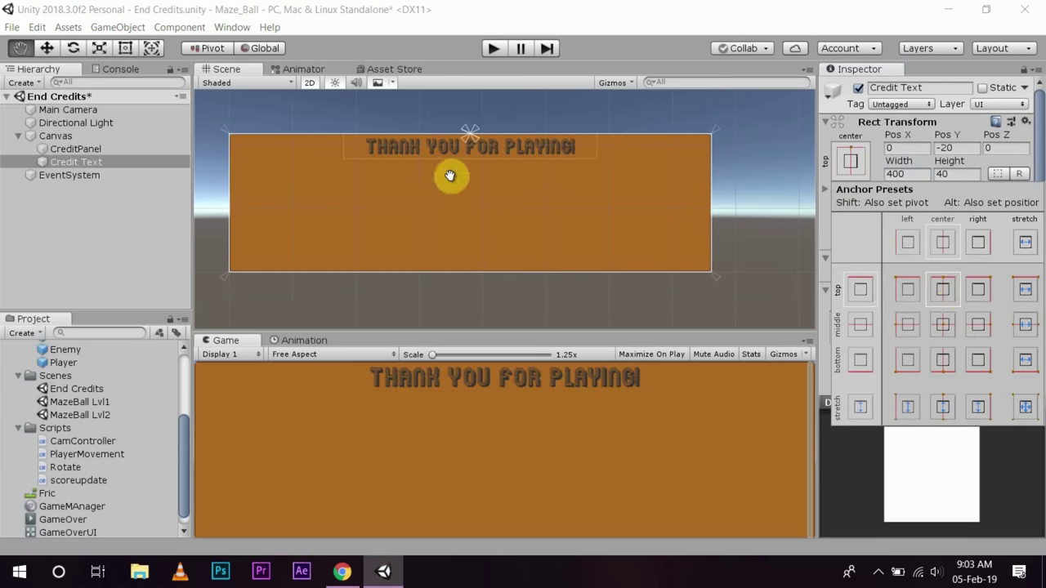
left_click(45, 50)
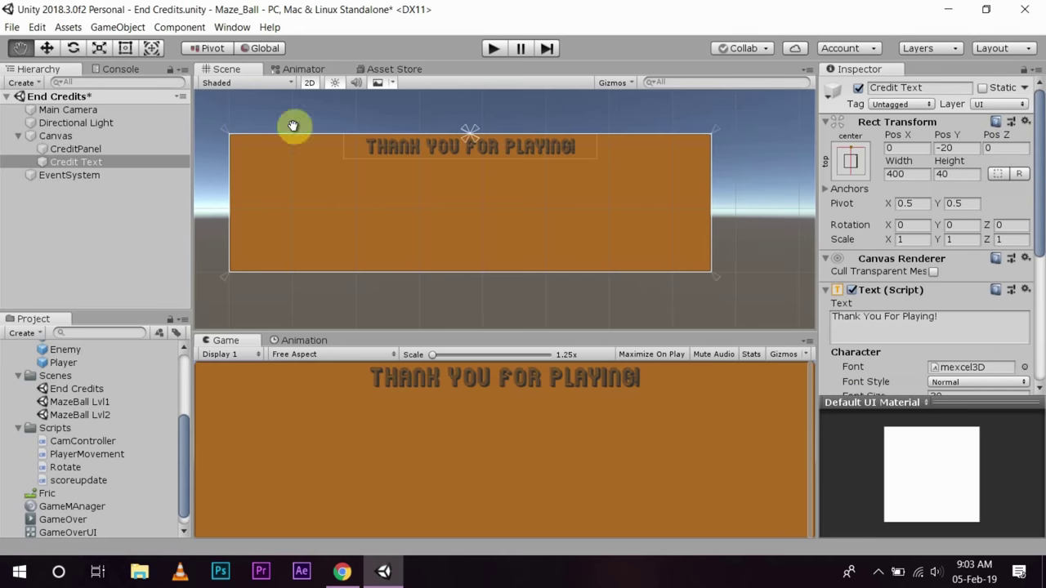
Raise the credit text higher on the canvas with the Move tool.
scroll(495, 238, "up", 1)
scroll(457, 219, "down", 1)
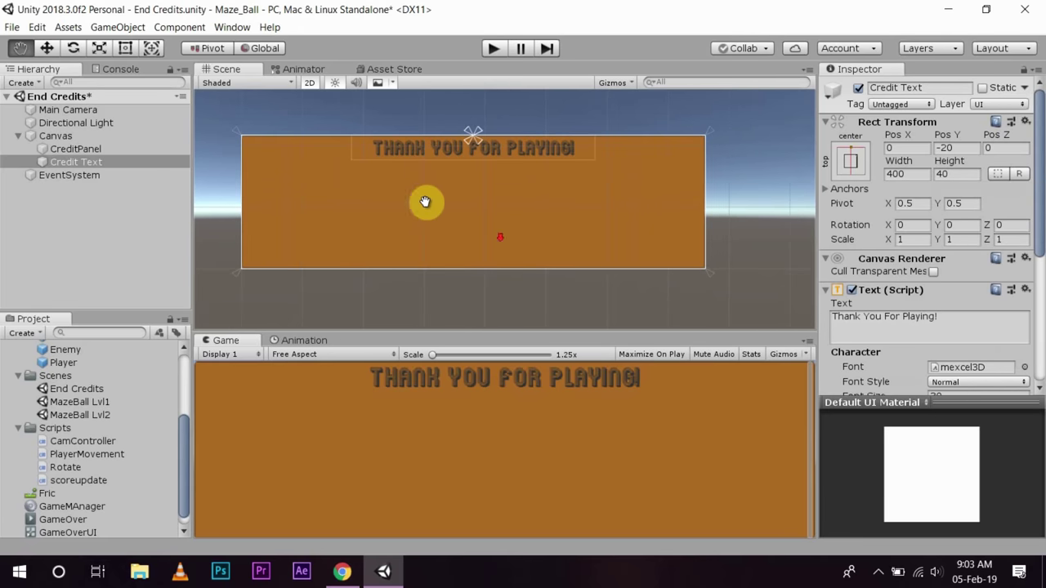
left_click(46, 47)
scroll(517, 141, "down", 2)
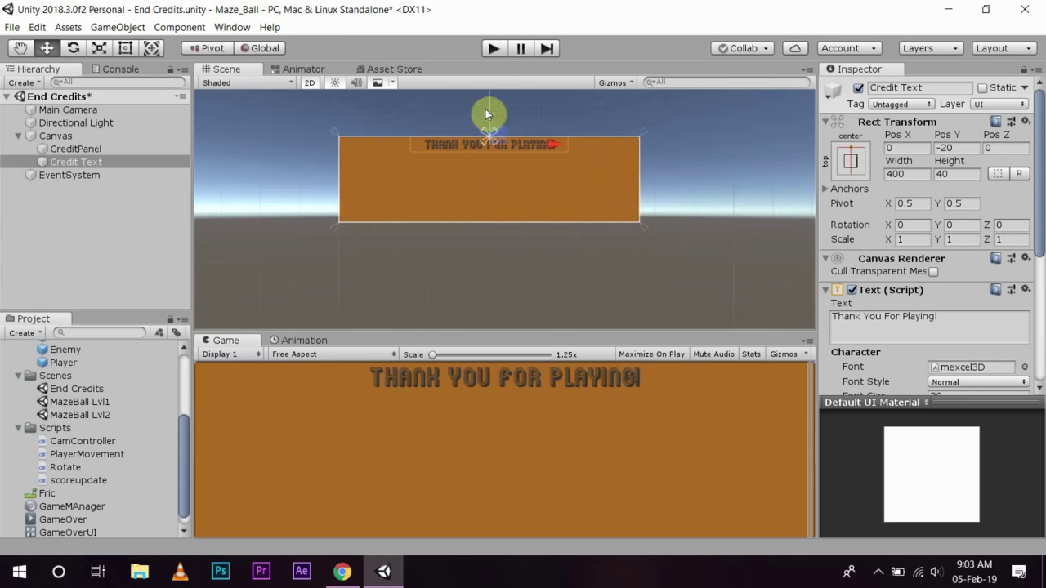
scroll(552, 154, "down", 2)
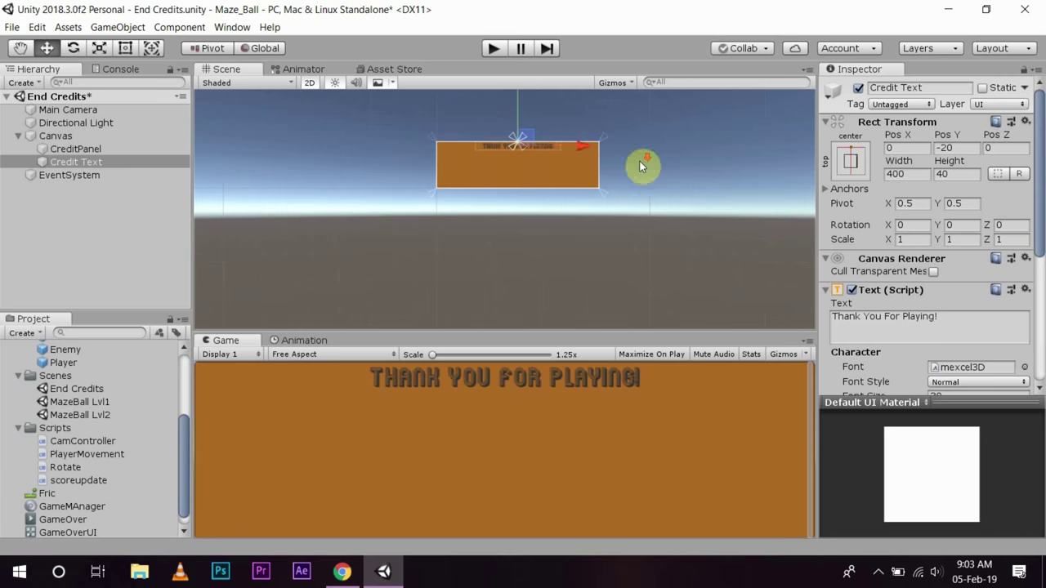
scroll(621, 156, "down", 1)
scroll(604, 145, "down", 1)
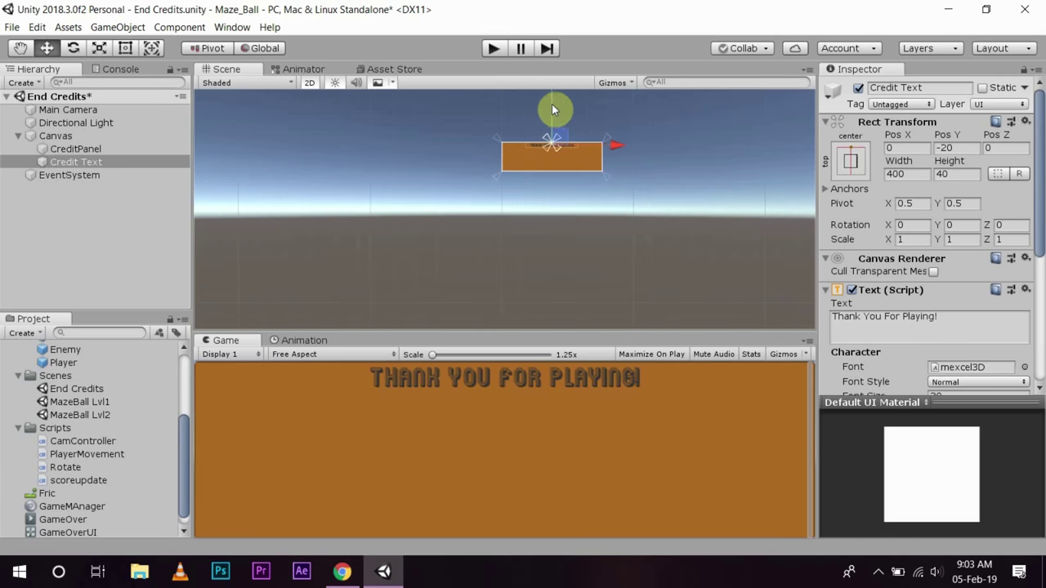
left_click_drag(551, 104, 547, 108)
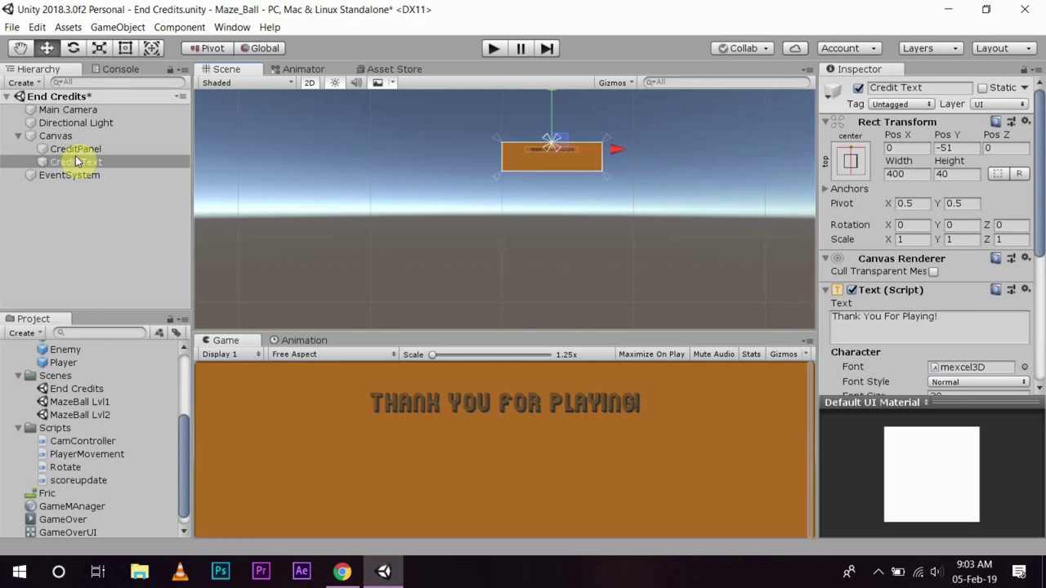
Parent Credit Text under CreditPanel and add a new UI Text element.
left_click_drag(78, 162, 86, 153)
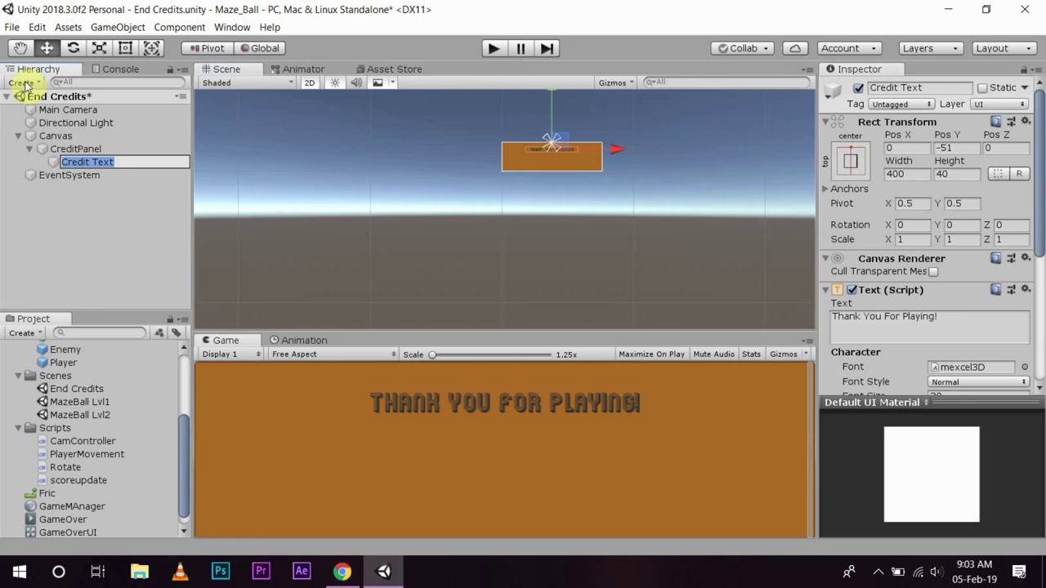
left_click(75, 149)
left_click(22, 83)
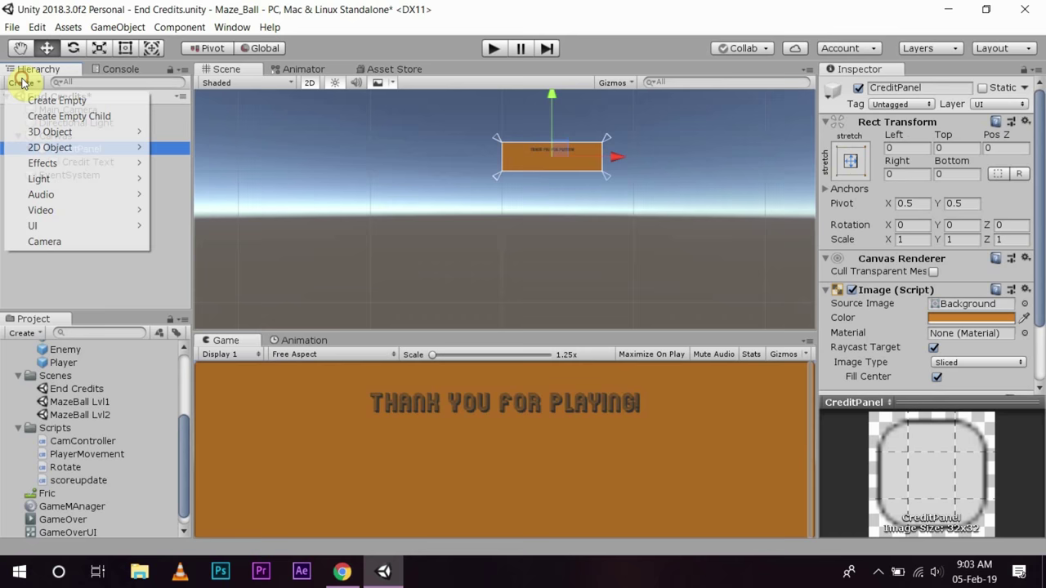
left_click(175, 225)
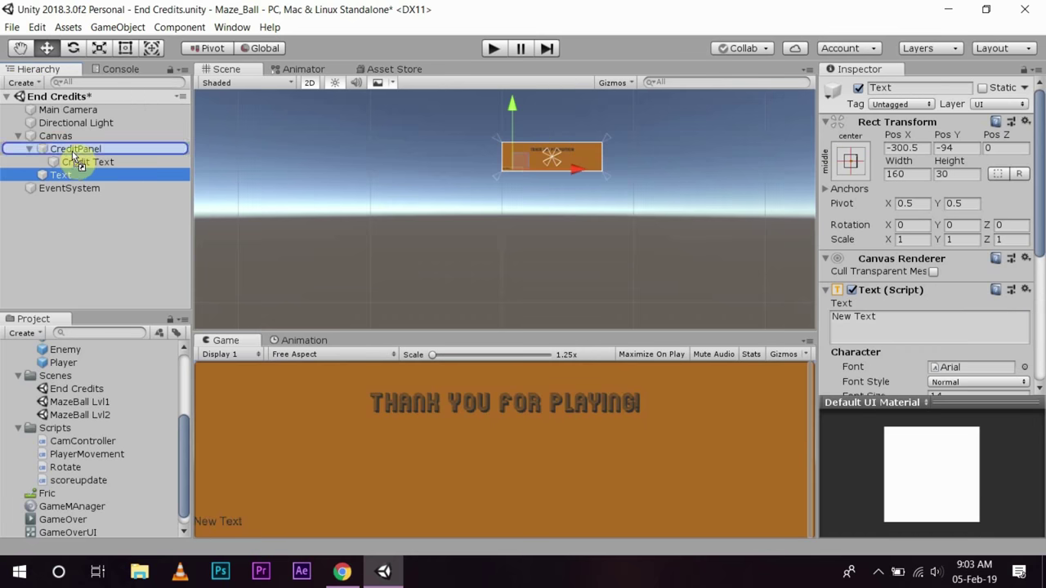
Move the new text into CreditPanel and rename it Credits.
left_click_drag(60, 175, 73, 152)
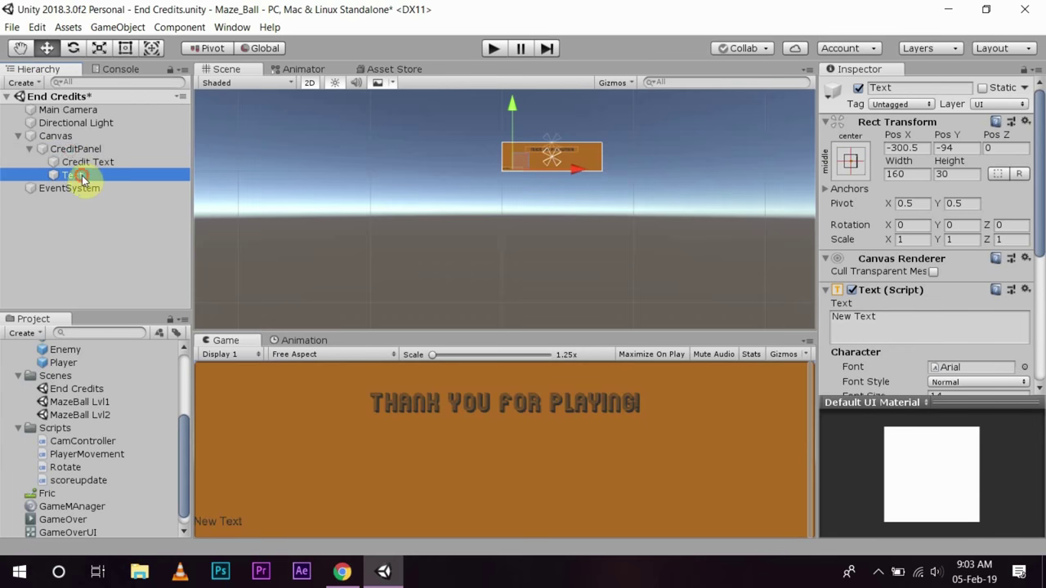
left_click(82, 176)
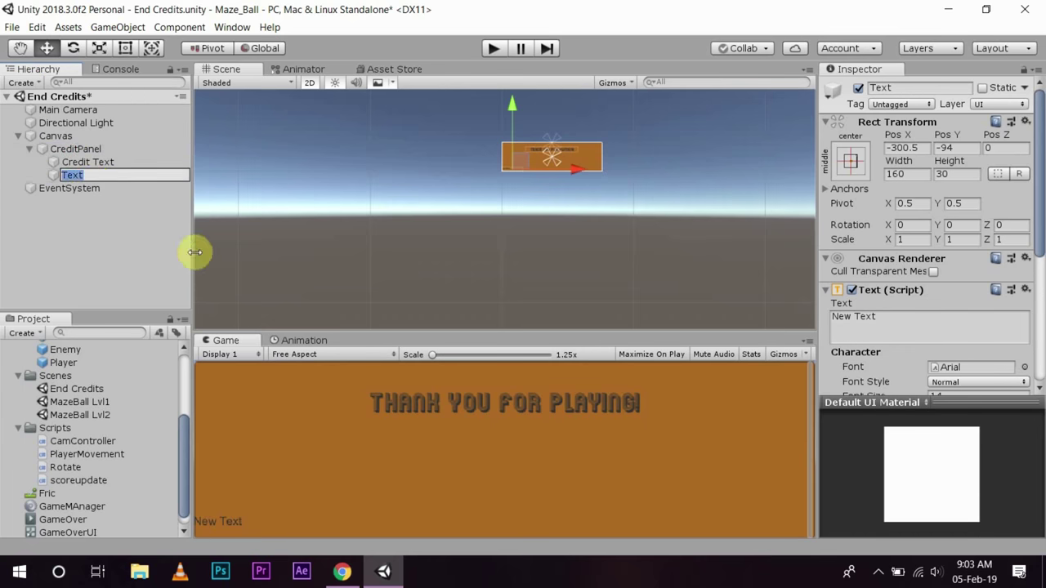
type("Credits")
key("Return")
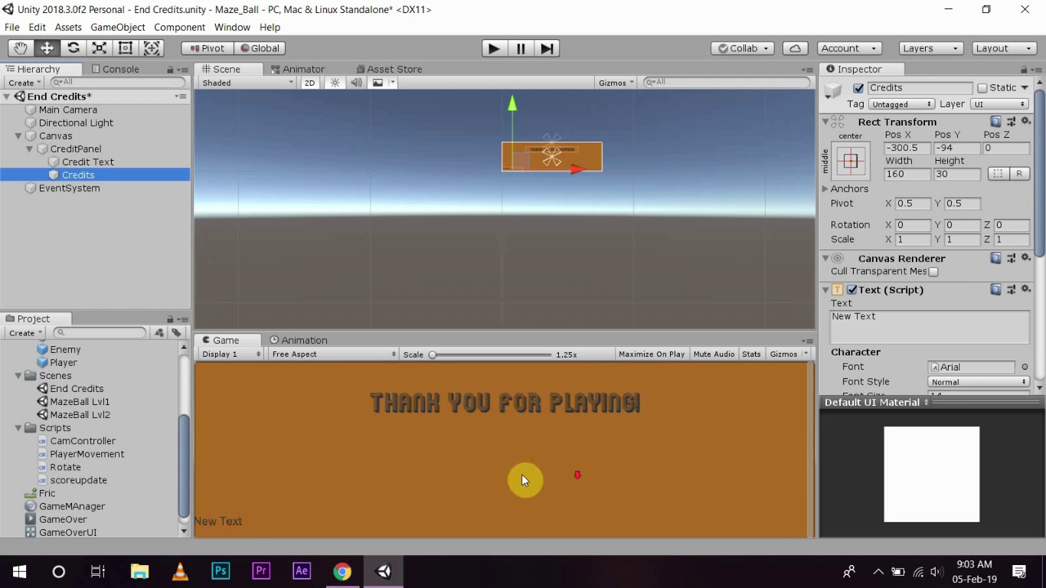
Apply the middle-center anchor preset so Credits sits at position 0,0.
left_click(79, 178)
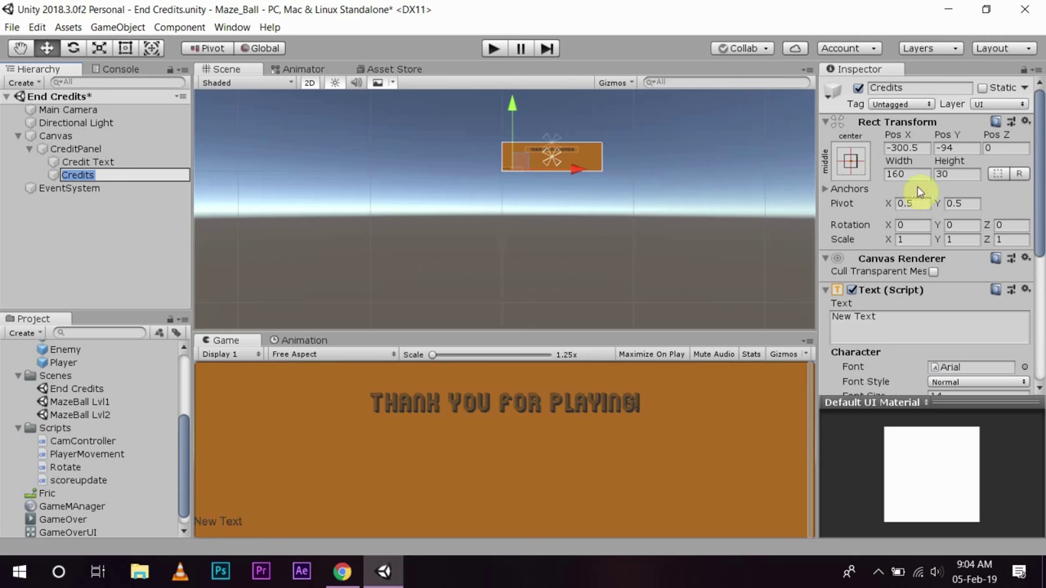
left_click(850, 161)
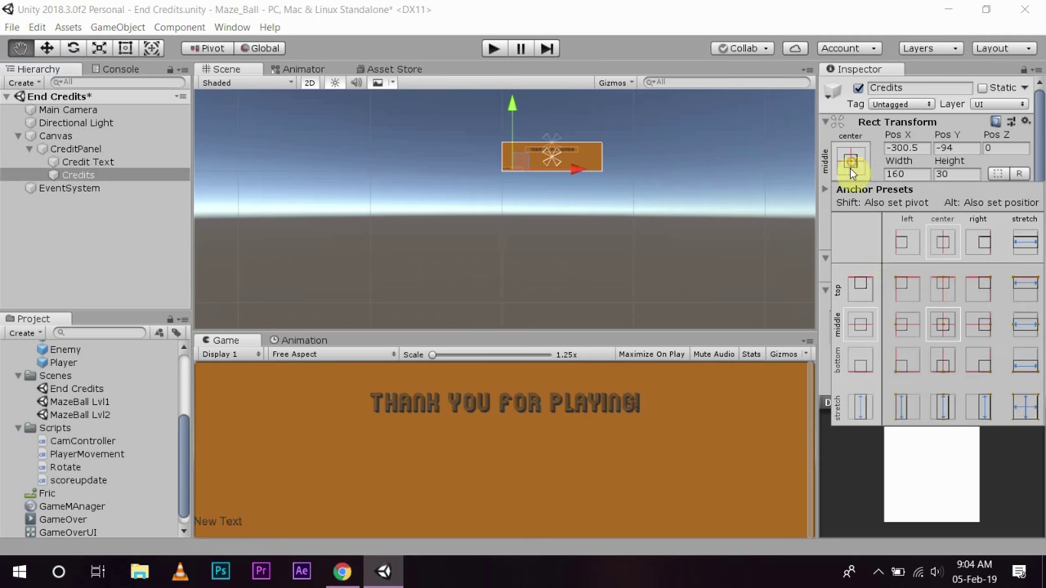
left_click(943, 329, "alt")
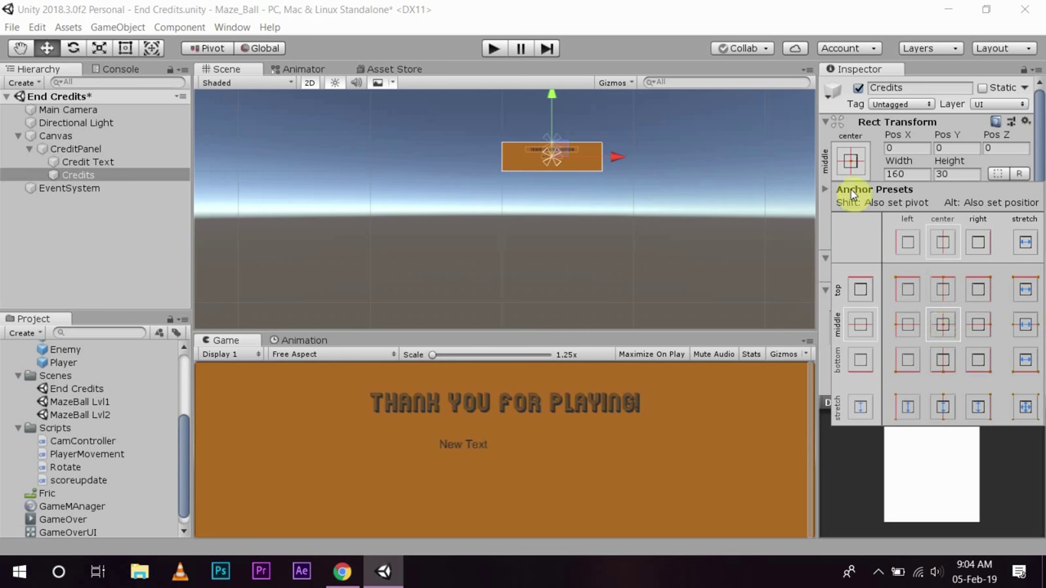
left_click(943, 329)
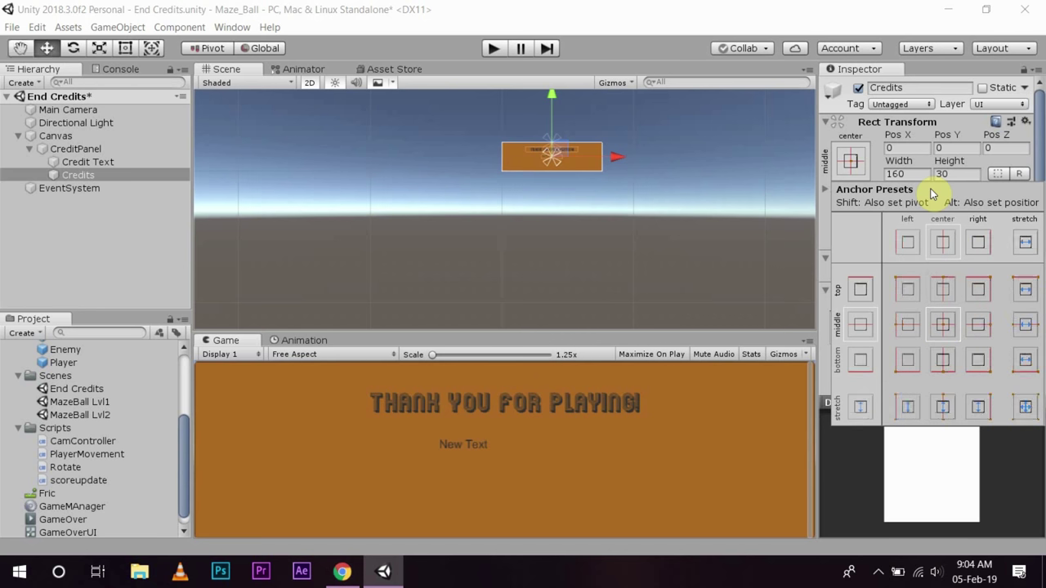
key("alt")
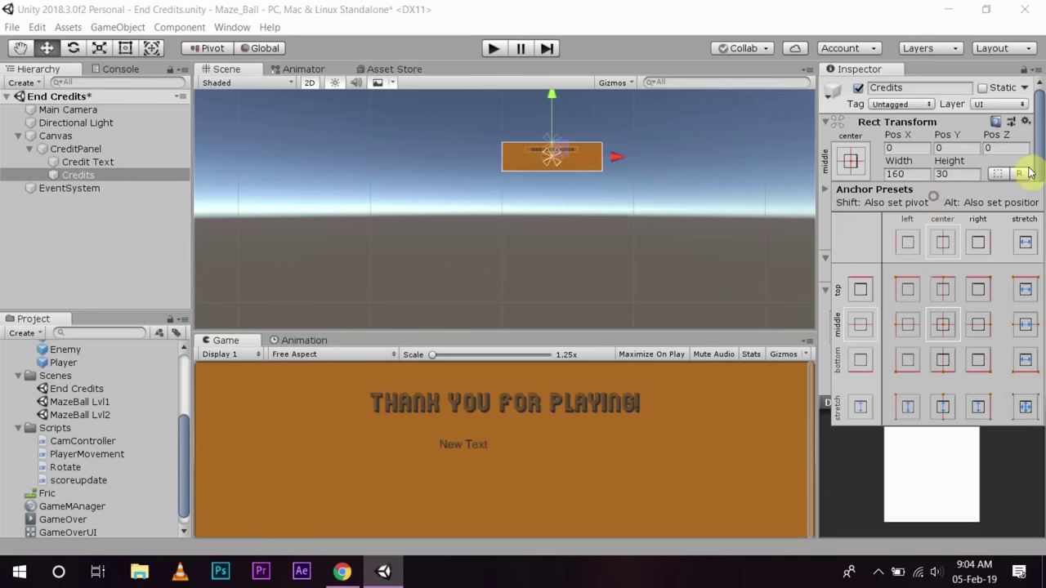
Change the Credits text to read 'Made By: Straight Up Tech'.
left_click(1040, 166)
left_click_drag(1040, 166, 1039, 282)
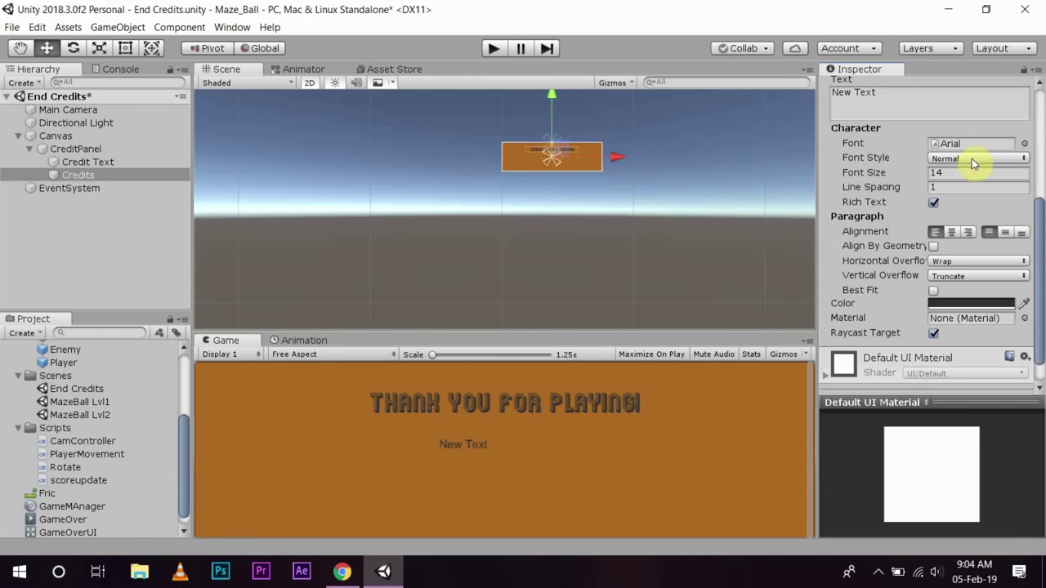
left_click(891, 92)
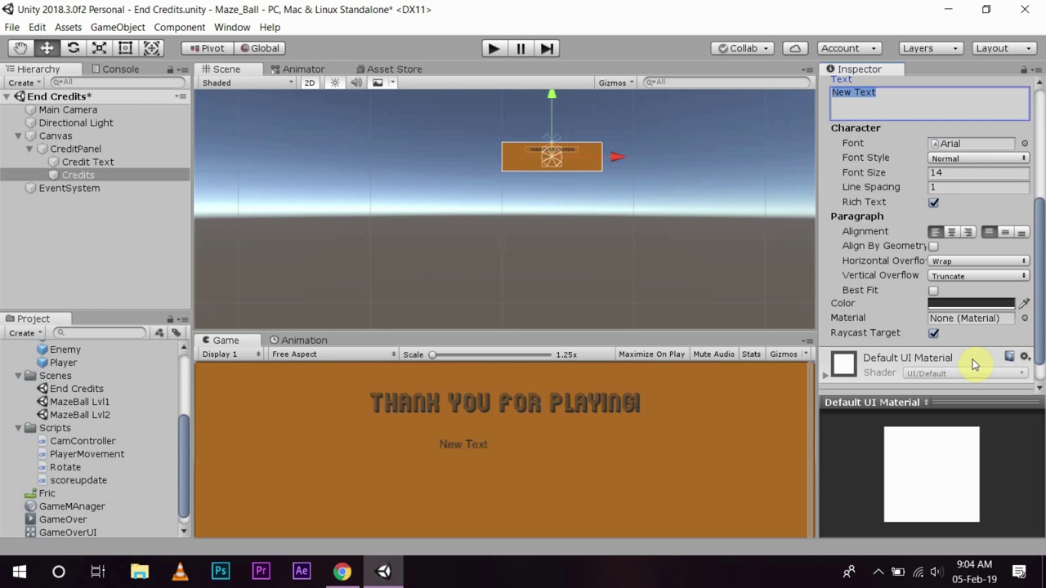
type("Made By: Straight Up")
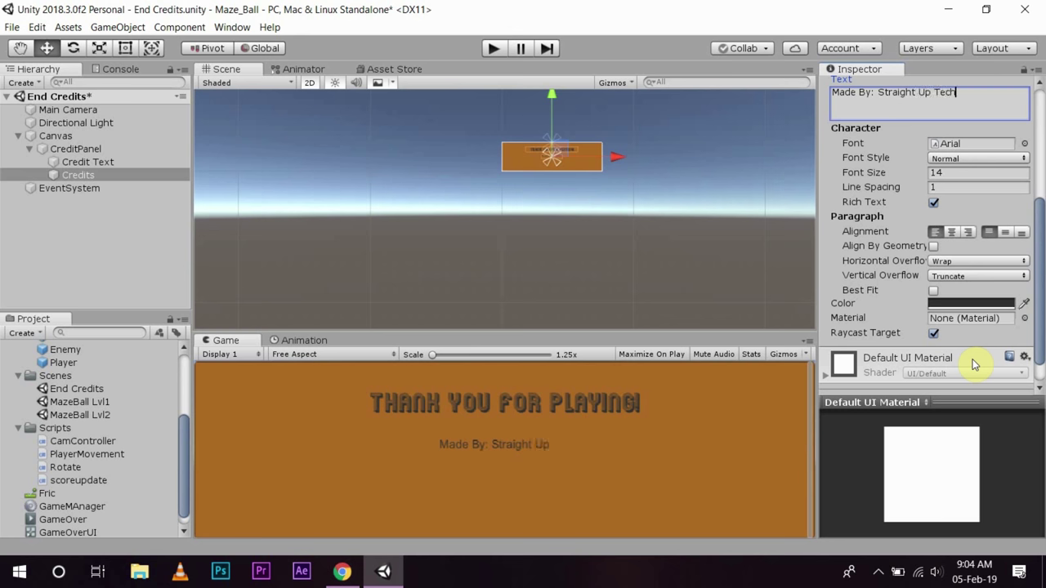
Size the Credits box to 400×40 with font size 20.
scroll(960, 175, "up", 3)
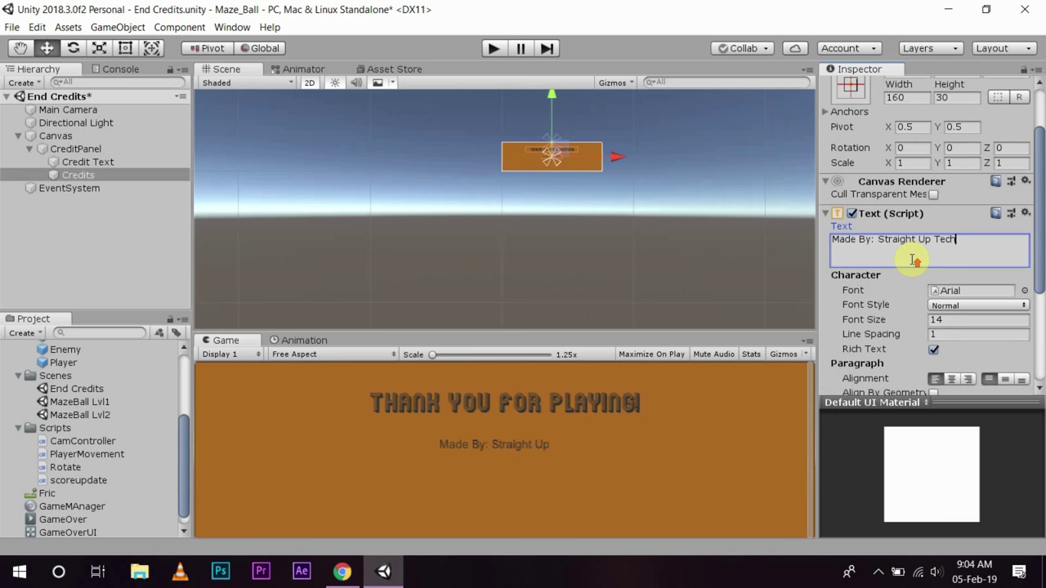
scroll(928, 154, "up", 2)
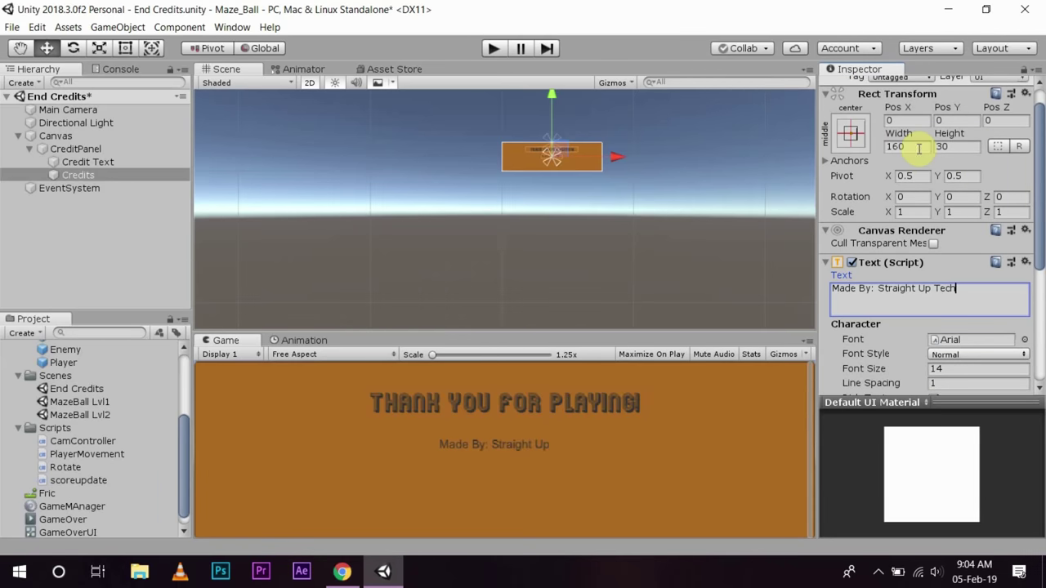
left_click(919, 146)
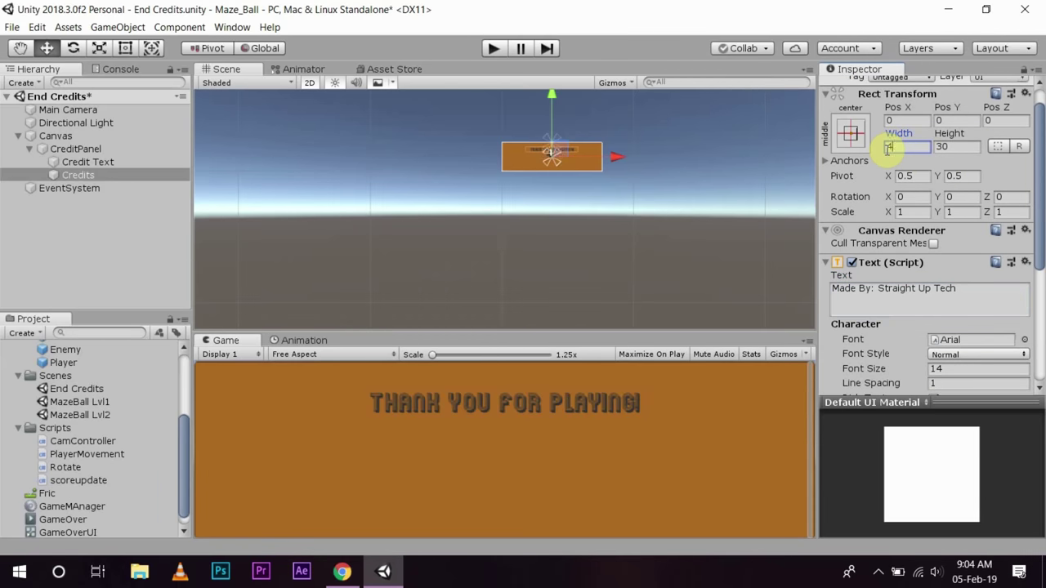
type("00")
key("Tab")
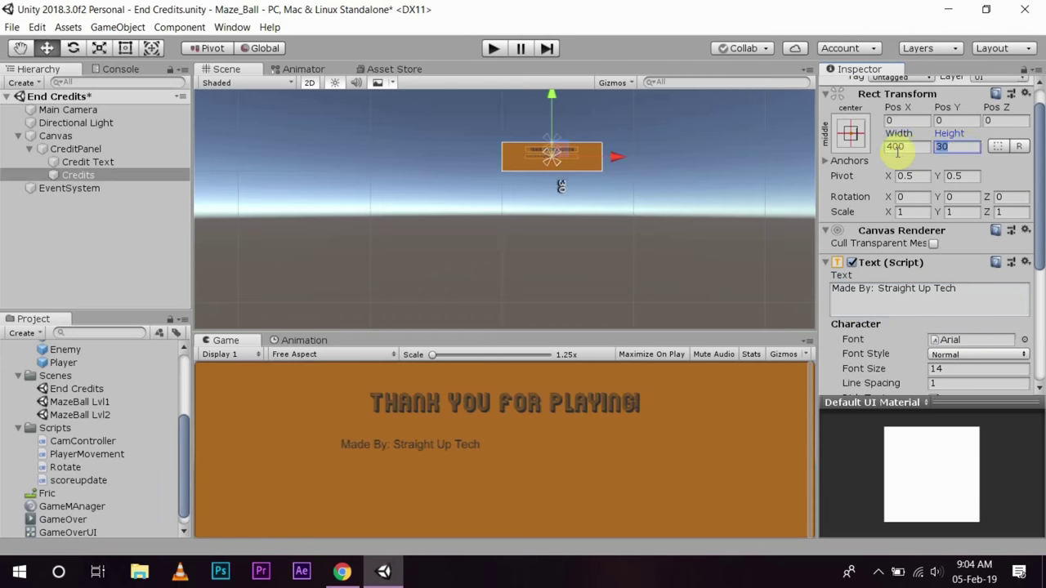
type("40")
scroll(925, 313, "down", 2)
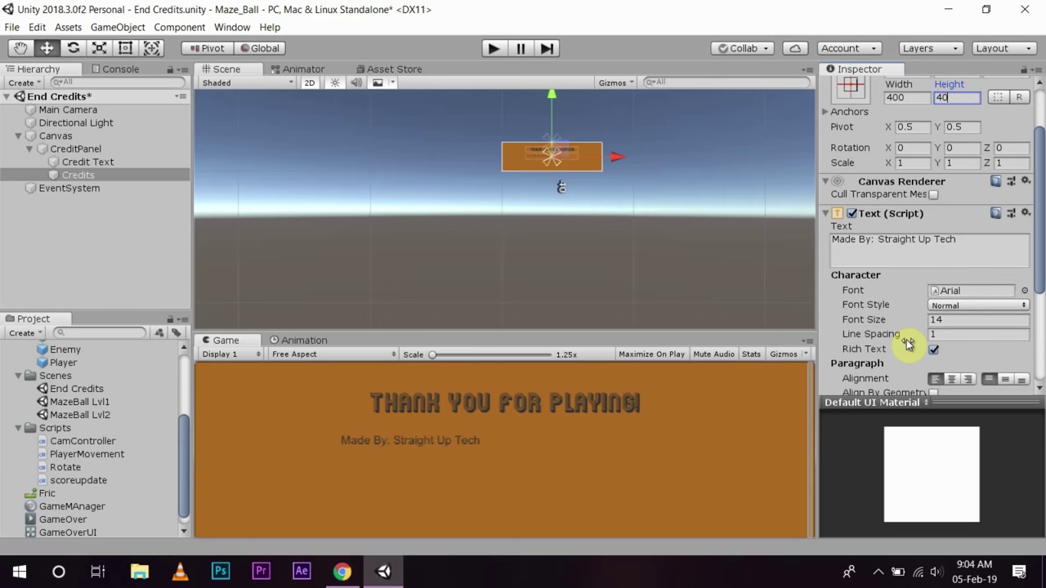
left_click(936, 319)
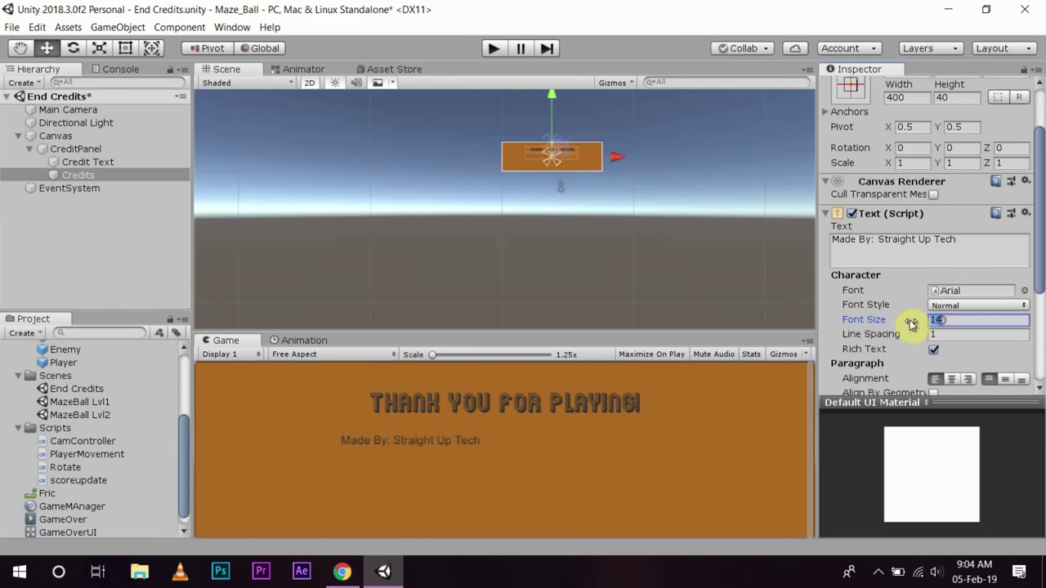
type("35")
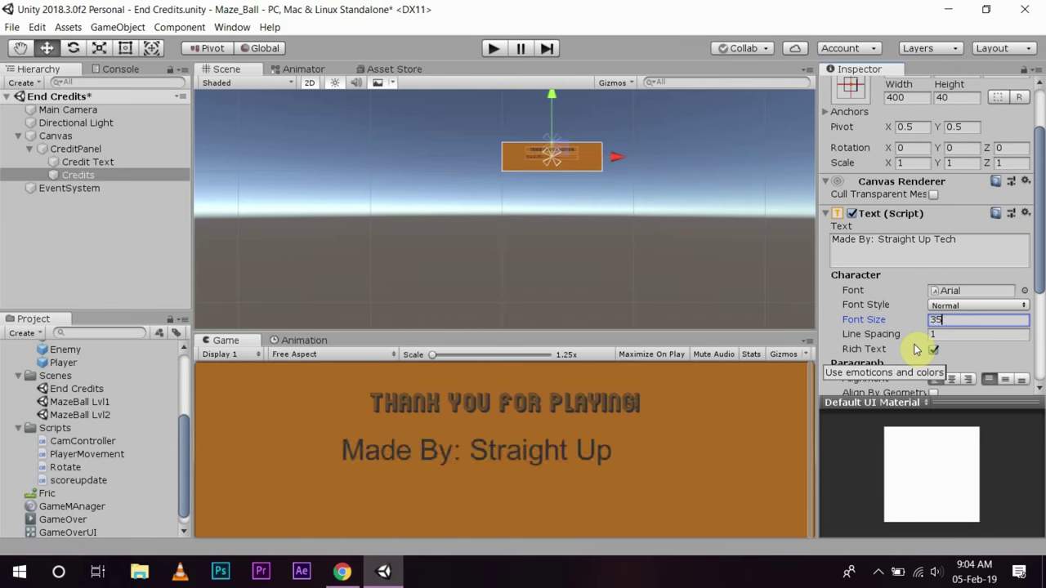
key("BackSpace")
key("BackSpace")
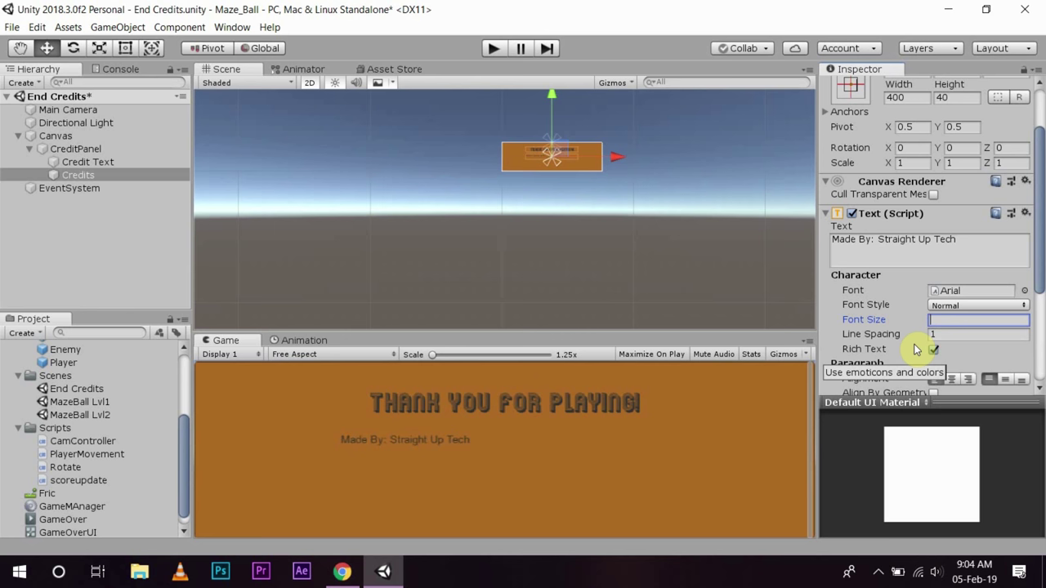
type("20")
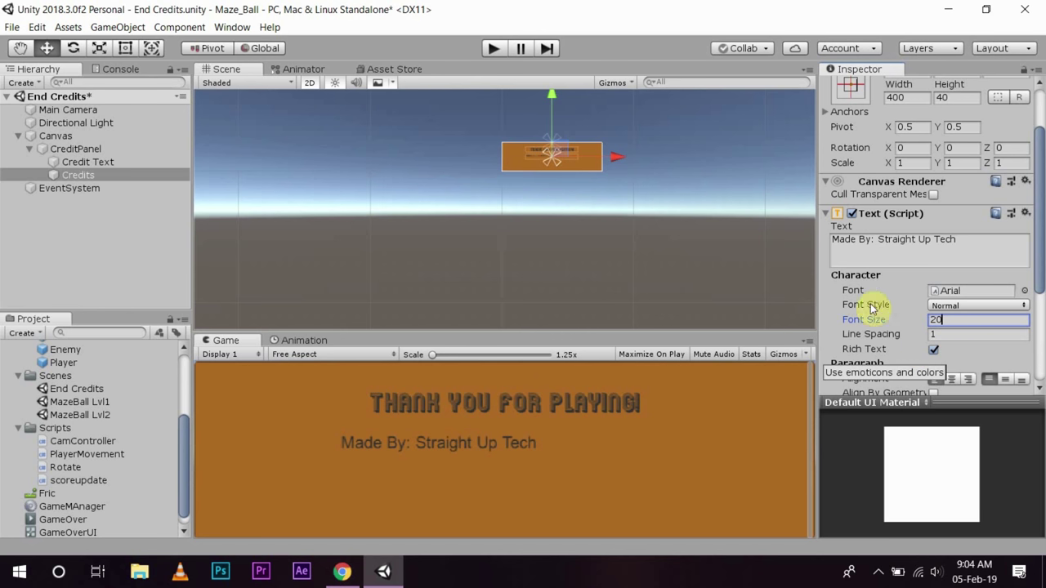
left_click(621, 160)
Drag the credits line so it sits centred under the thank-you title.
left_click_drag(622, 160, 634, 158)
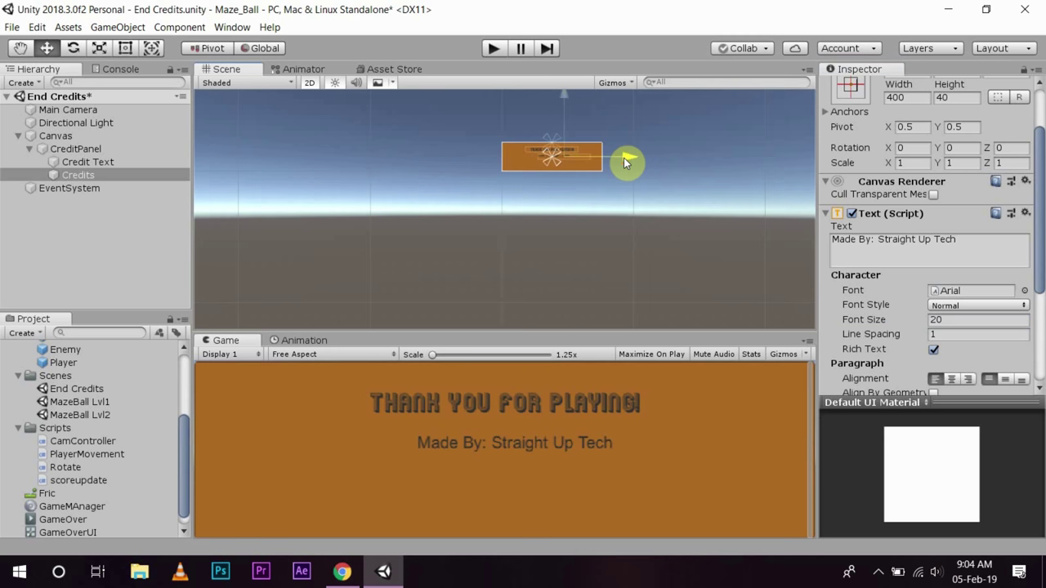
left_click_drag(623, 162, 623, 162)
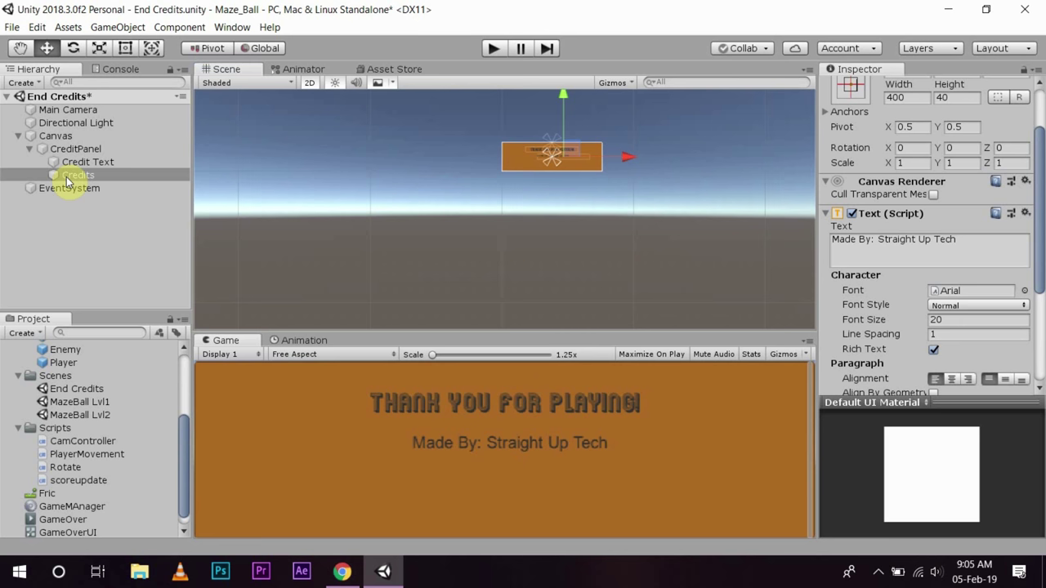
left_click_drag(66, 177, 32, 96)
Add a UI Button and place it inside CreditPanel.
left_click(21, 83)
mouse_move(78, 219)
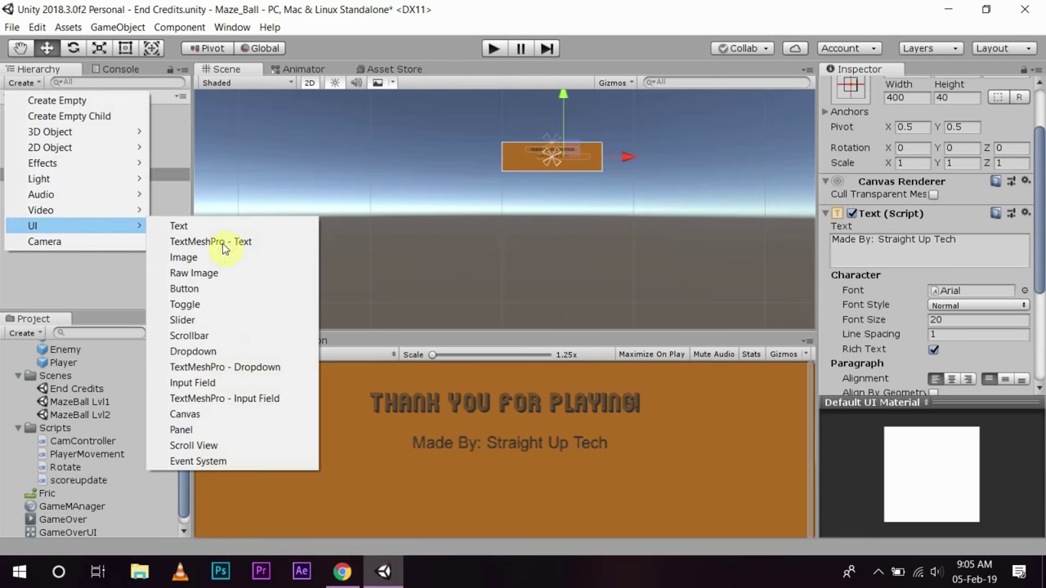
left_click(233, 291)
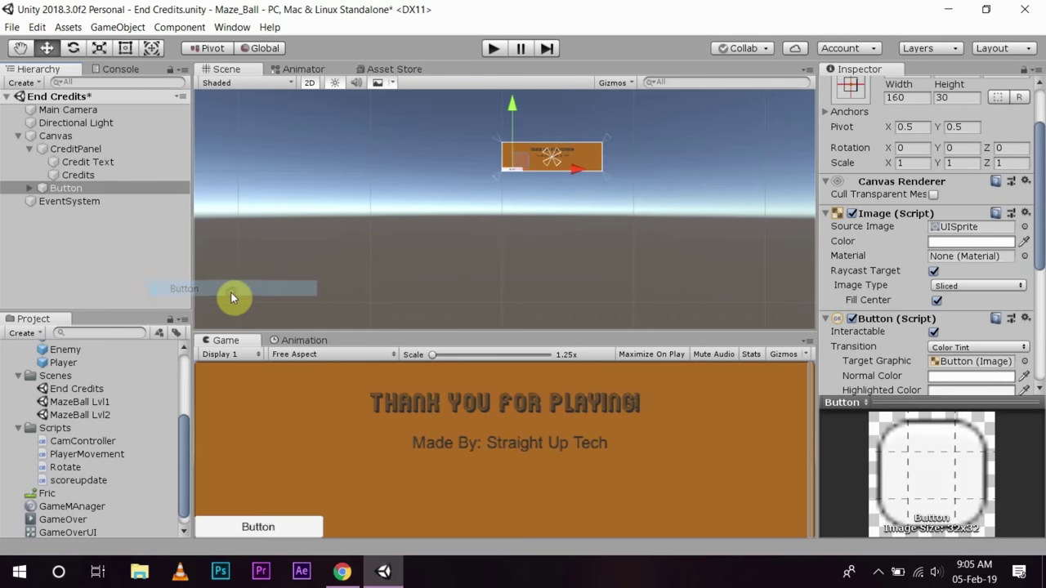
left_click_drag(63, 188, 70, 150)
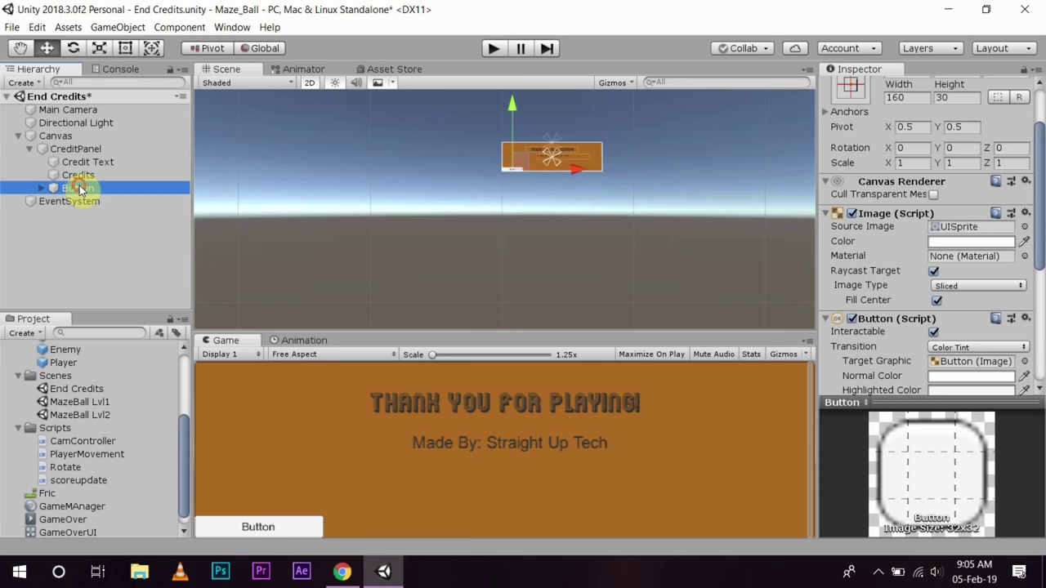
Rename the new button to Exit.
left_click(80, 189)
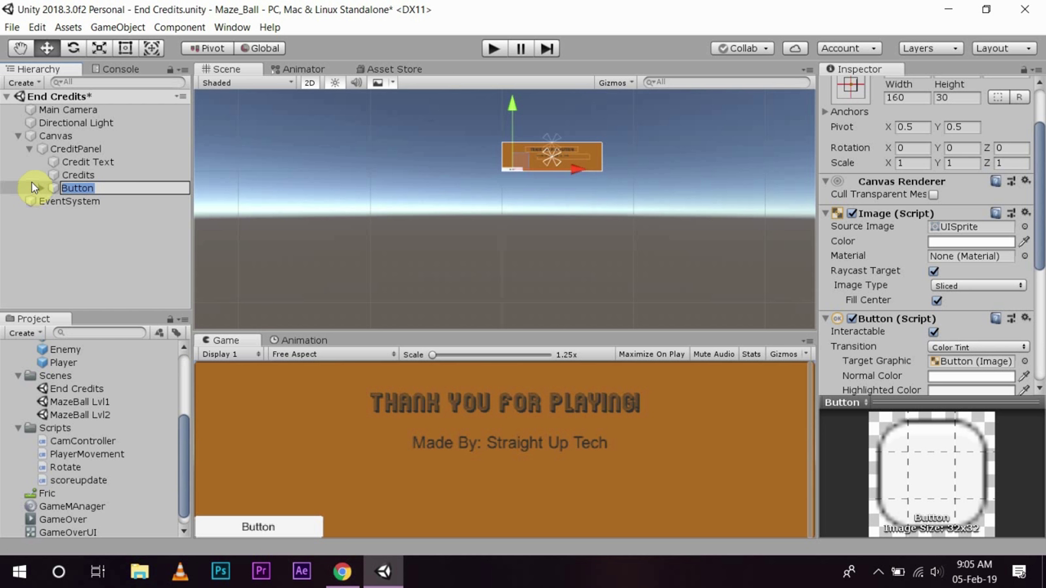
left_click(76, 188)
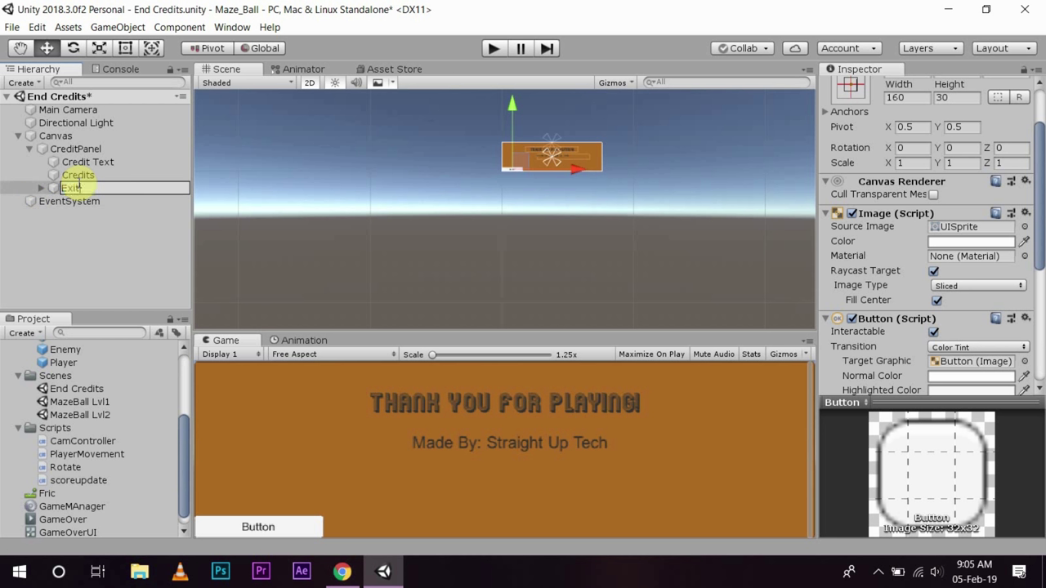
type("Exit")
key("Return")
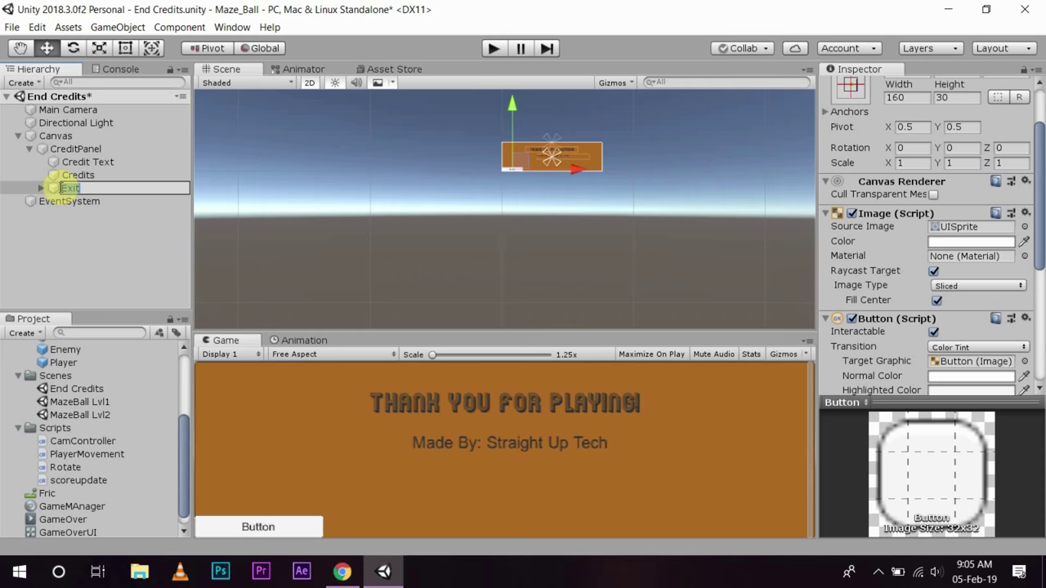
left_click(45, 191)
Make the Exit button's label read 'Exit' in the mexcel3D font.
left_click(43, 188)
left_click(74, 201)
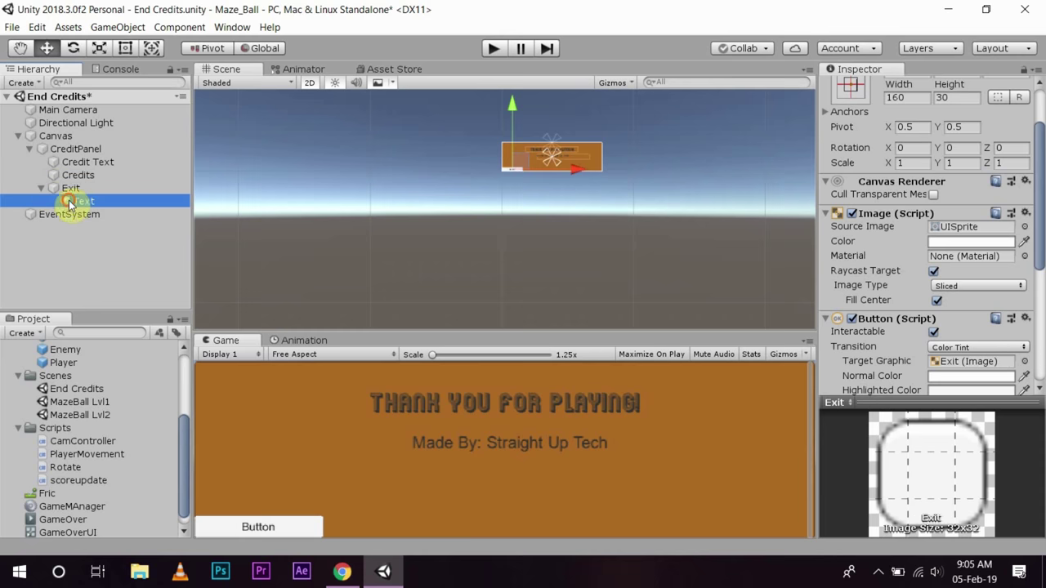
left_click(87, 202)
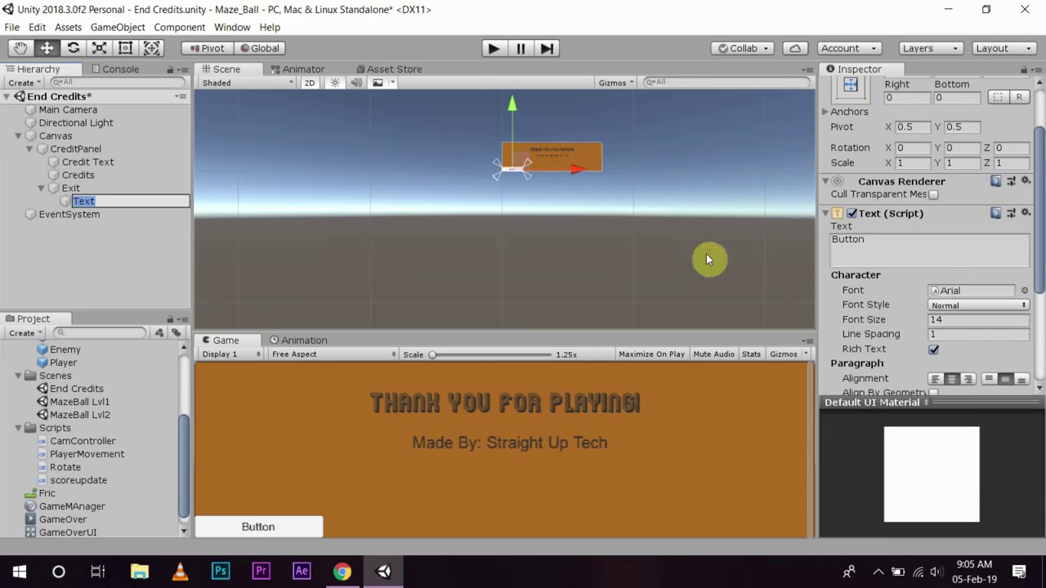
left_click(874, 249)
type("Exit")
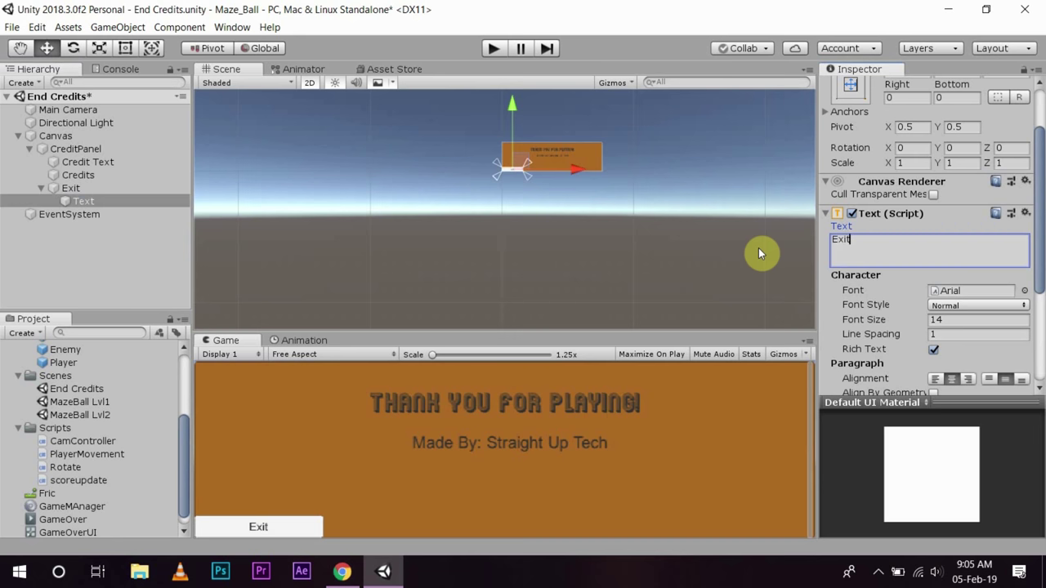
key("Return")
left_click(979, 291)
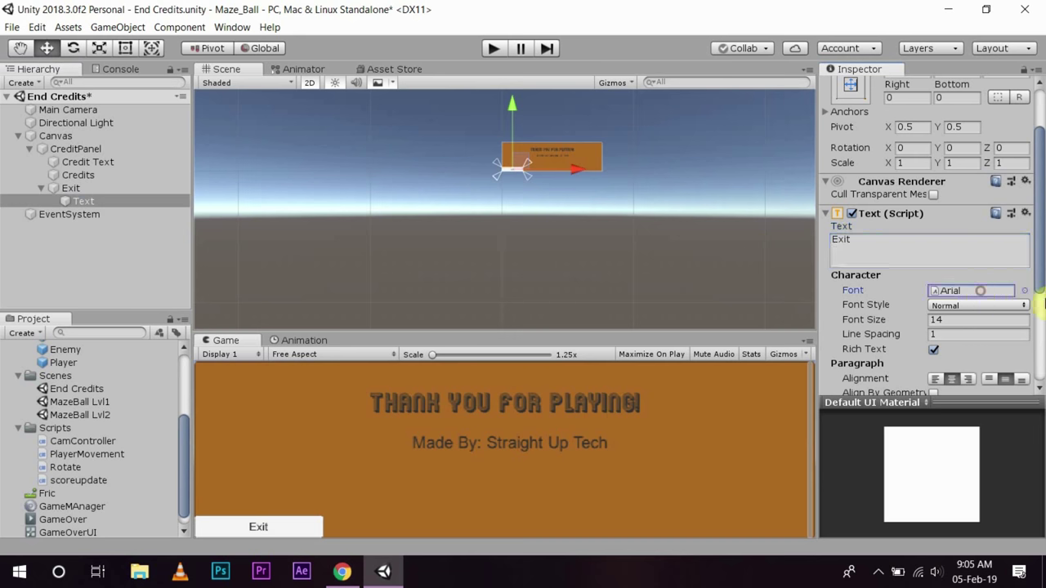
left_click(1024, 292)
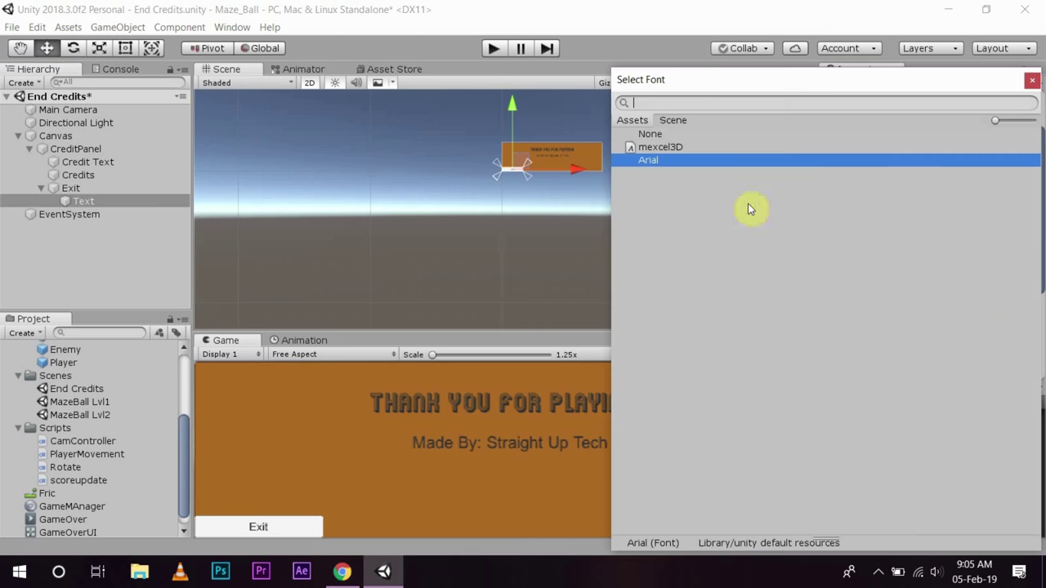
double_click(724, 147)
mouse_move(591, 174)
left_mouse_down()
mouse_move(615, 168)
mouse_move(590, 173)
left_mouse_up()
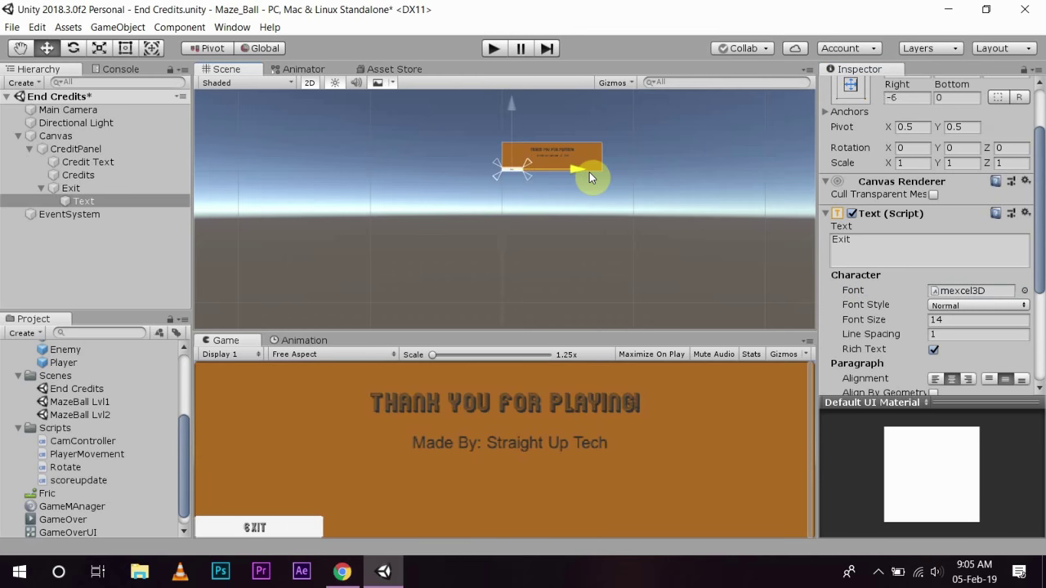
Move the Exit button to sit centred below the credits text.
left_click(135, 188)
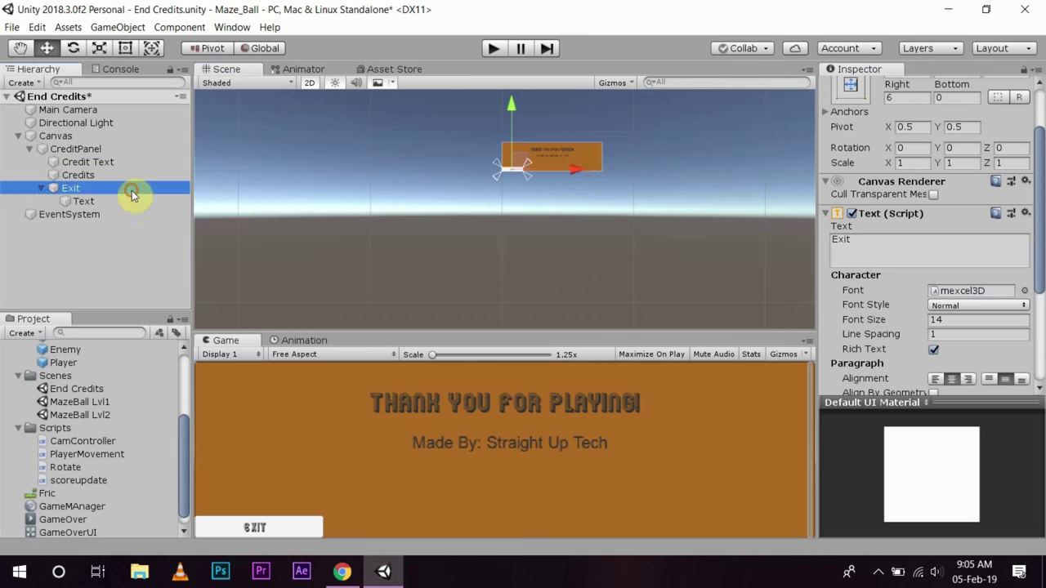
left_click_drag(583, 175, 619, 170)
mouse_move(560, 127)
left_mouse_down()
mouse_move(560, 101)
mouse_move(563, 120)
left_mouse_up()
left_click_drag(614, 166, 619, 166)
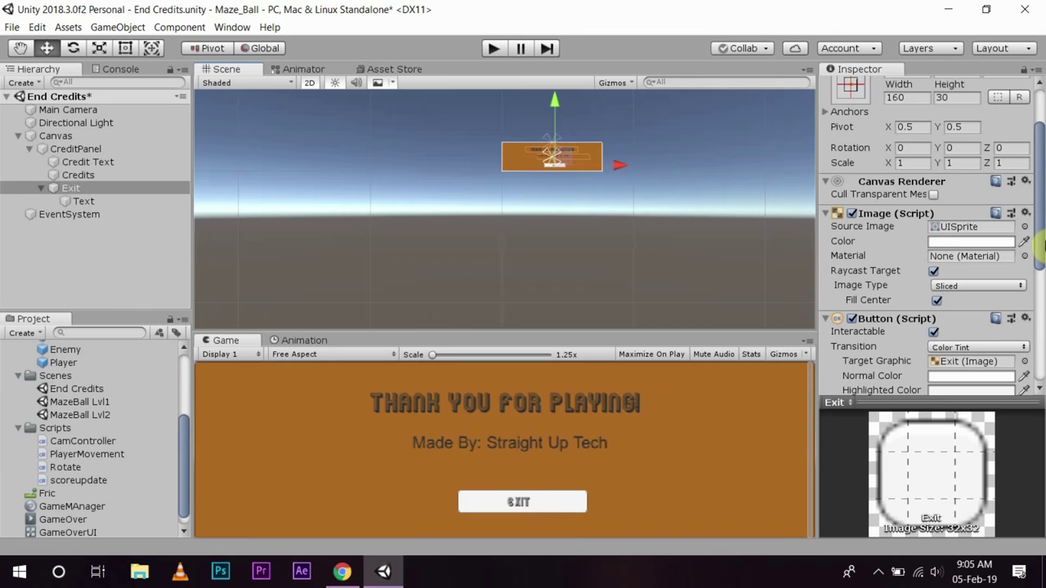
Set the Exit button's Source Image to None for a plain white background.
left_click(1025, 226)
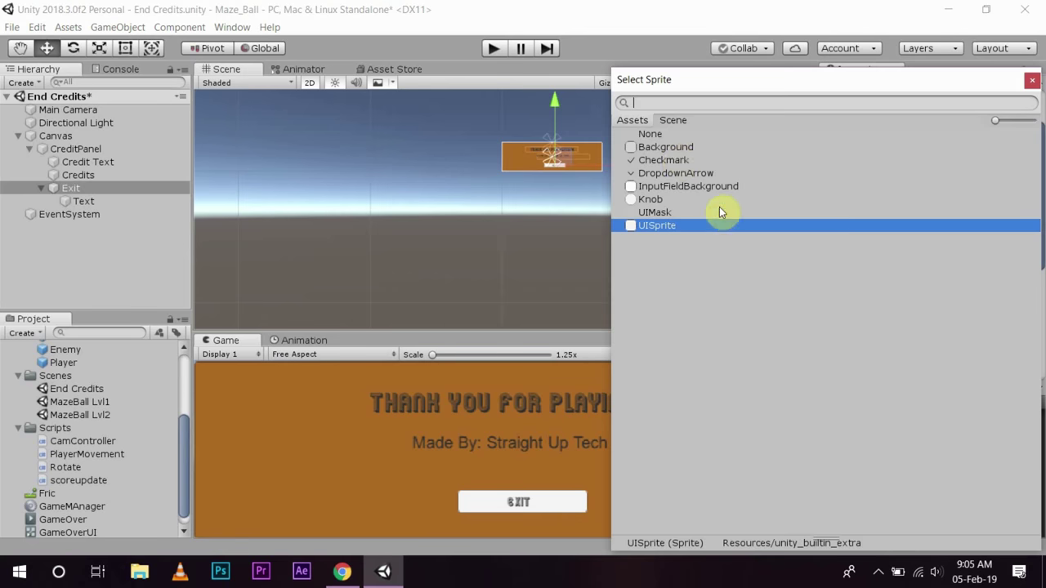
double_click(663, 134)
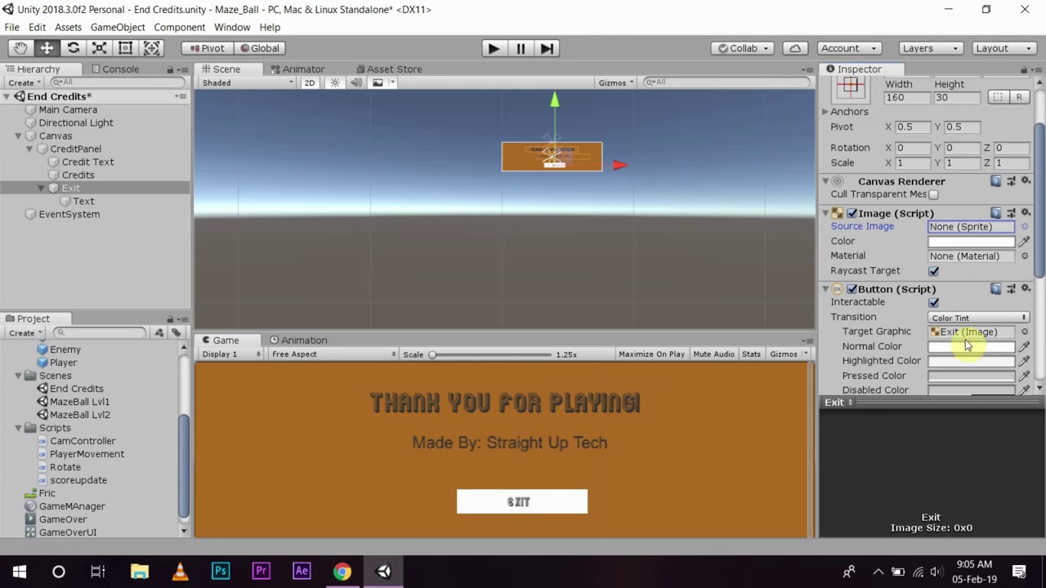
left_click(964, 348)
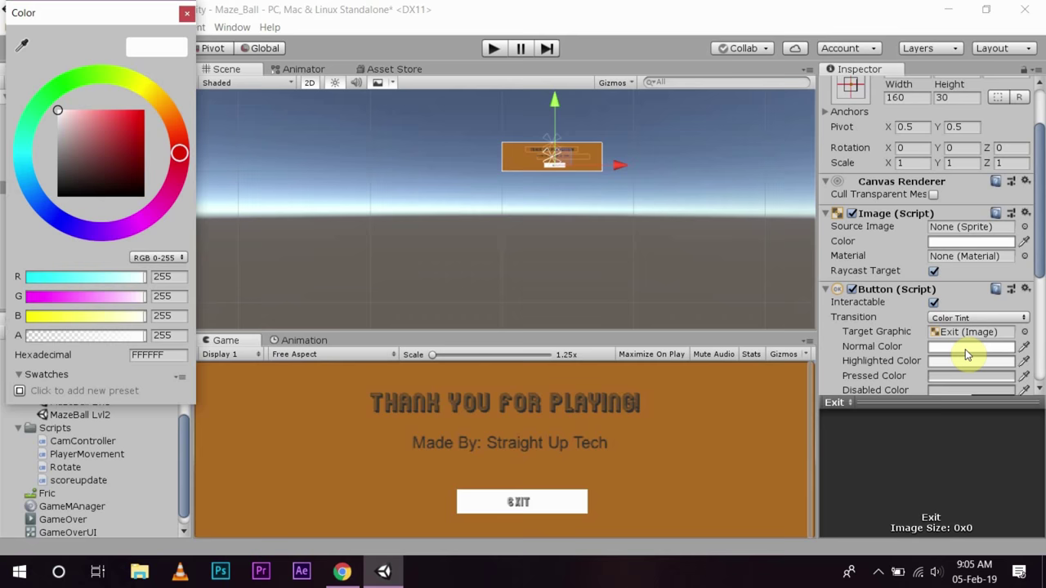
left_click(186, 13)
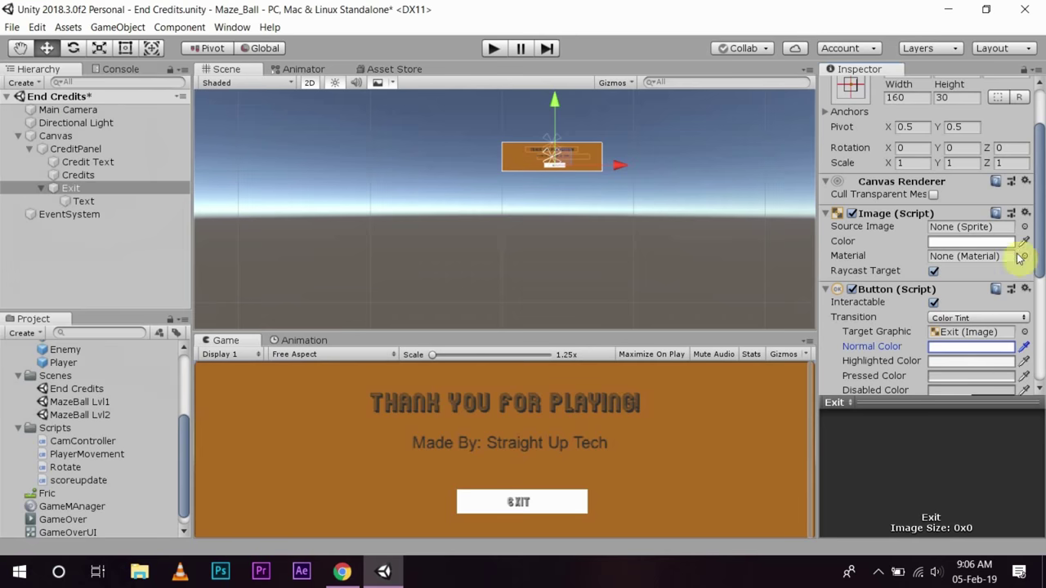
scroll(1005, 305, "down", 3)
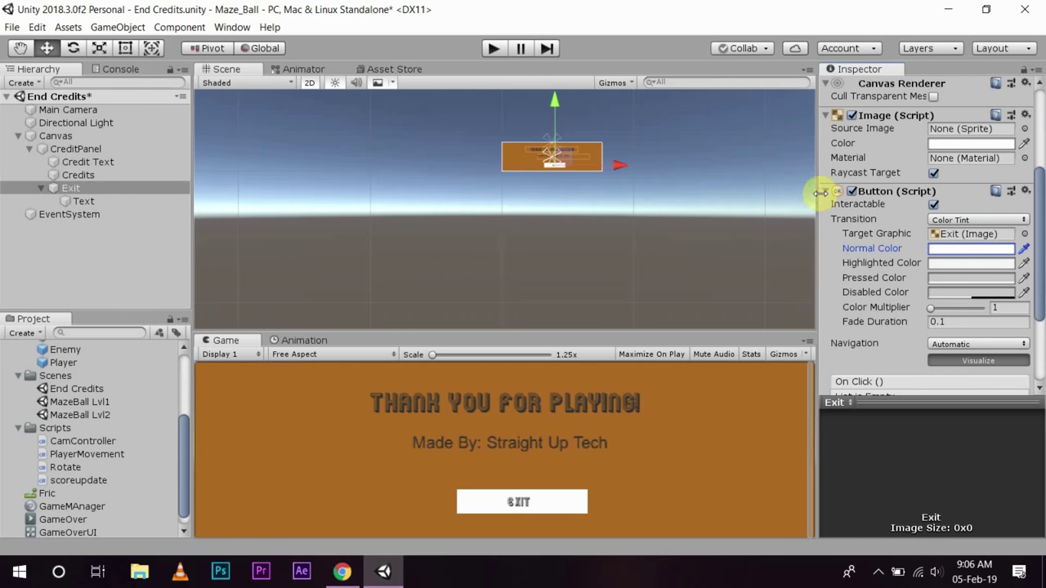
left_click(828, 192)
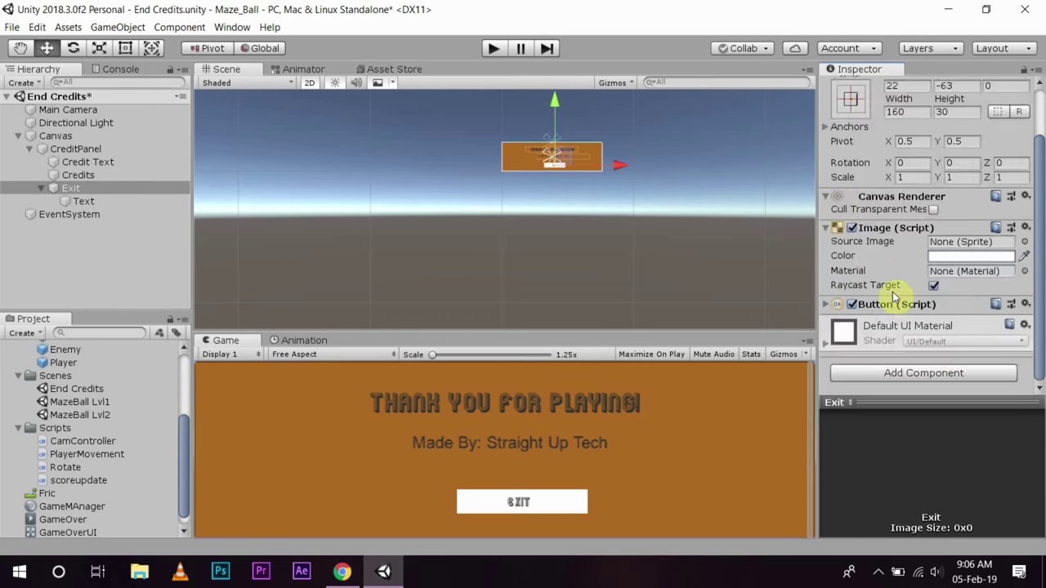
Add a Shadow component to Exit with Effect Distance -1, -2.
left_click(916, 372)
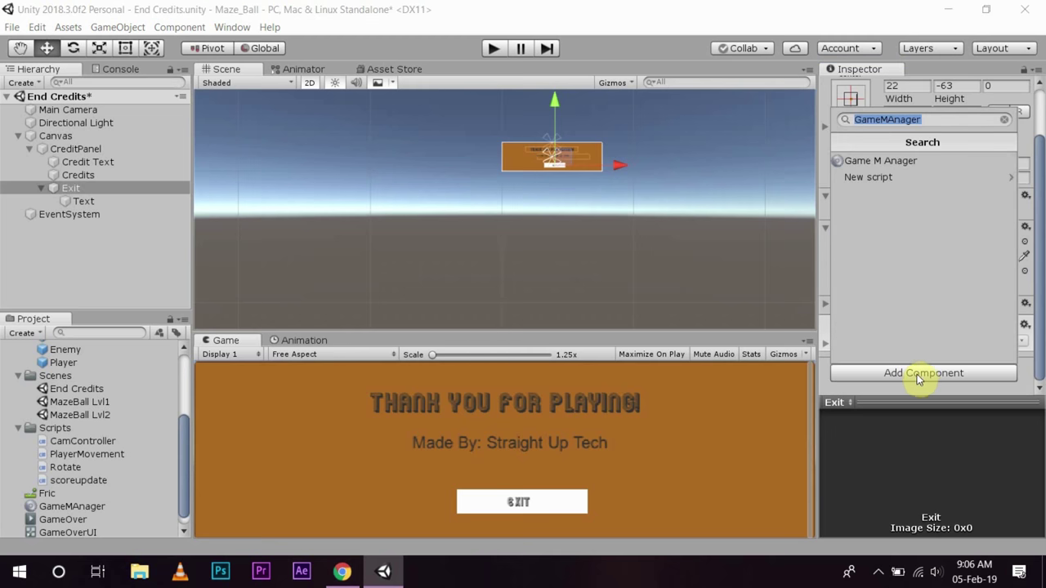
type("shado")
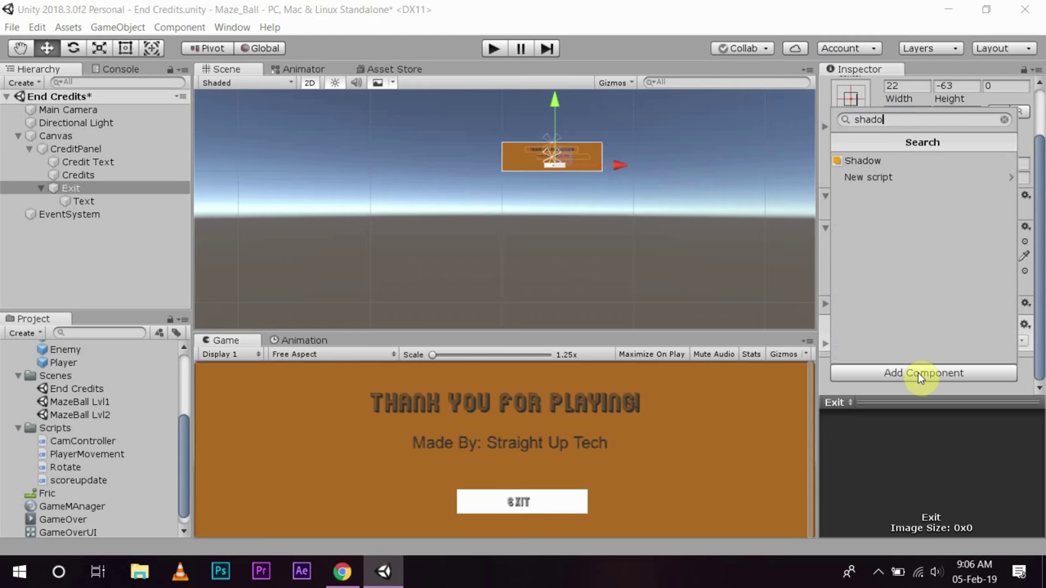
left_click(864, 163)
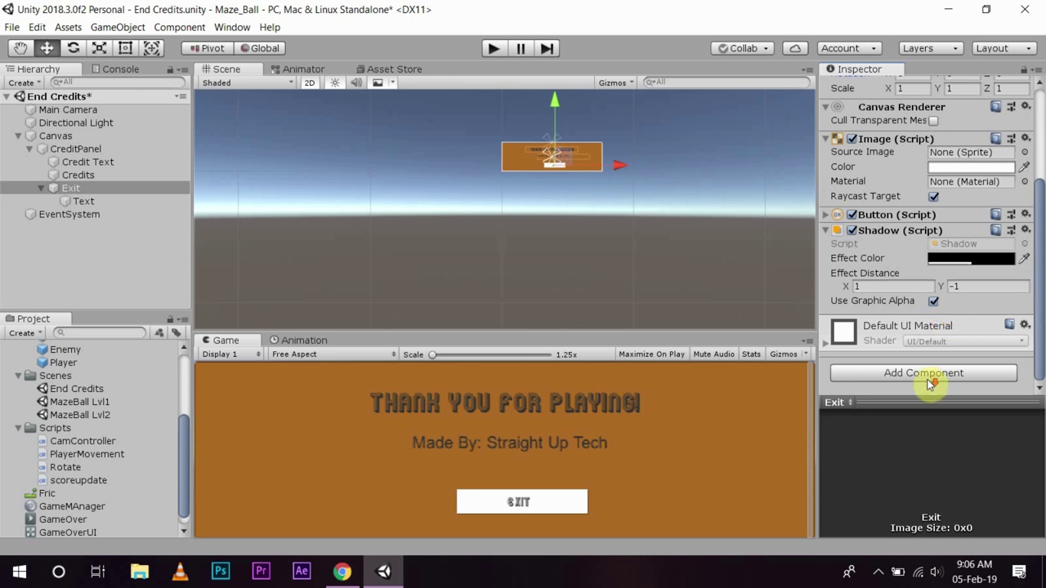
left_click(882, 285)
type("-")
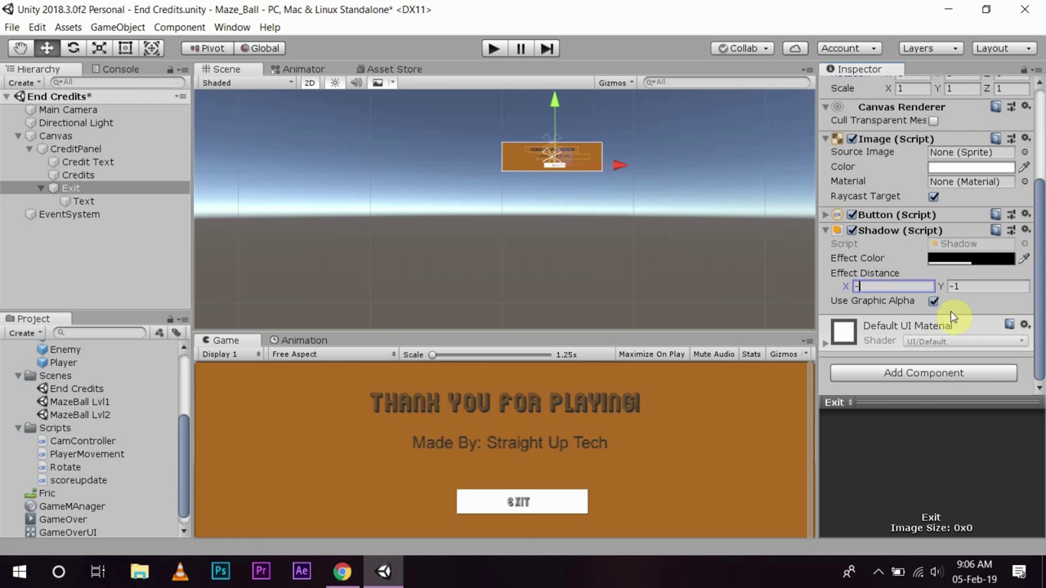
type("1")
left_click(984, 285)
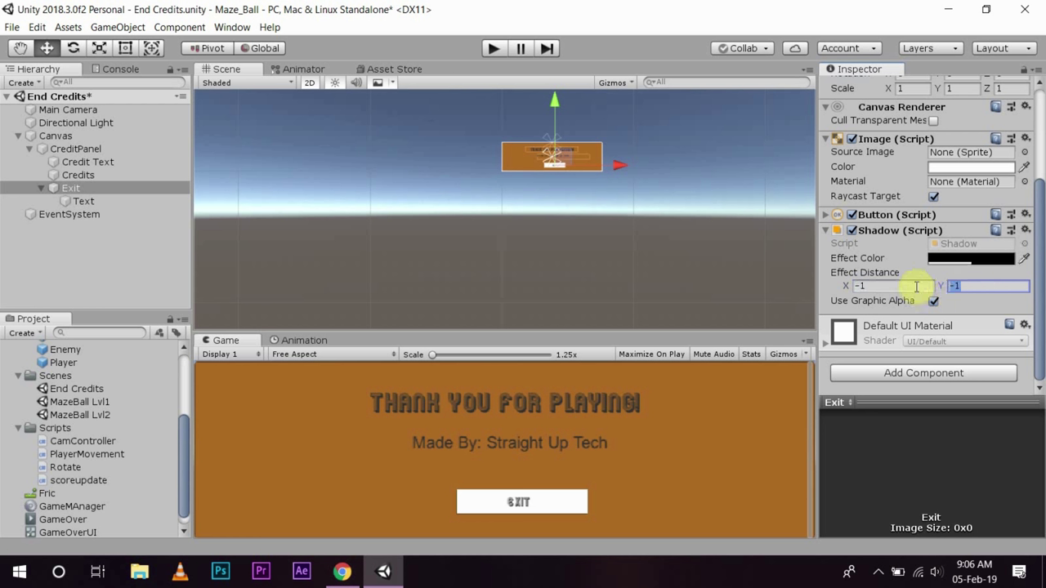
type("-2")
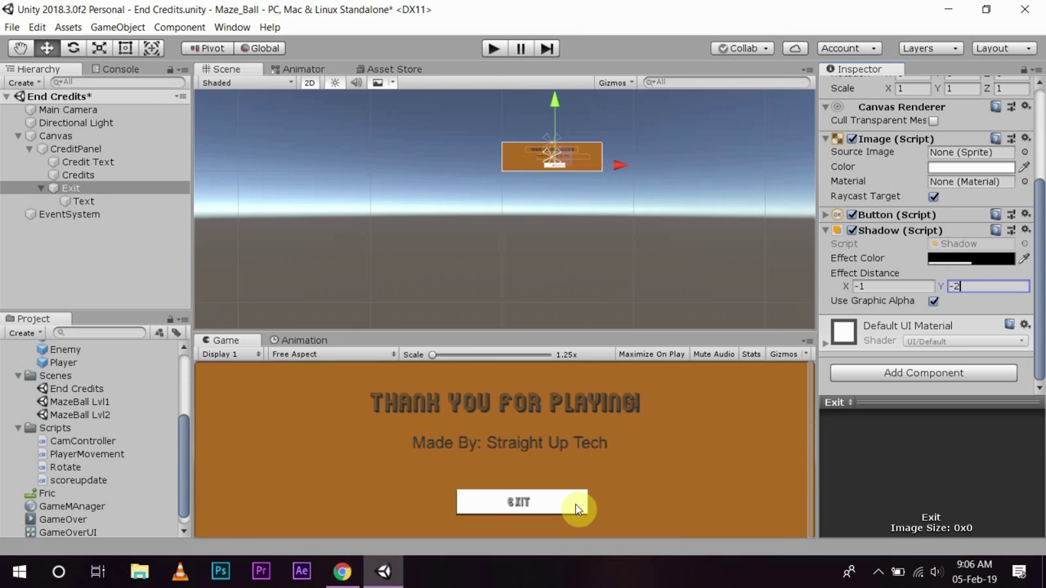
Collapse CreditPanel's children and re-expand the Canvas in the Hierarchy.
scroll(573, 145, "up", 10)
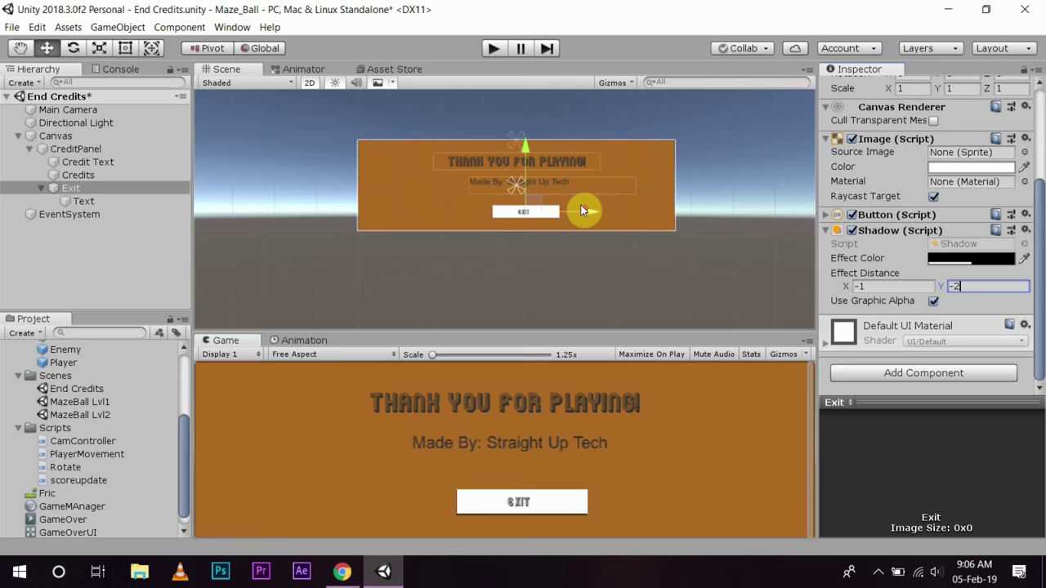
scroll(580, 204, "up", 2)
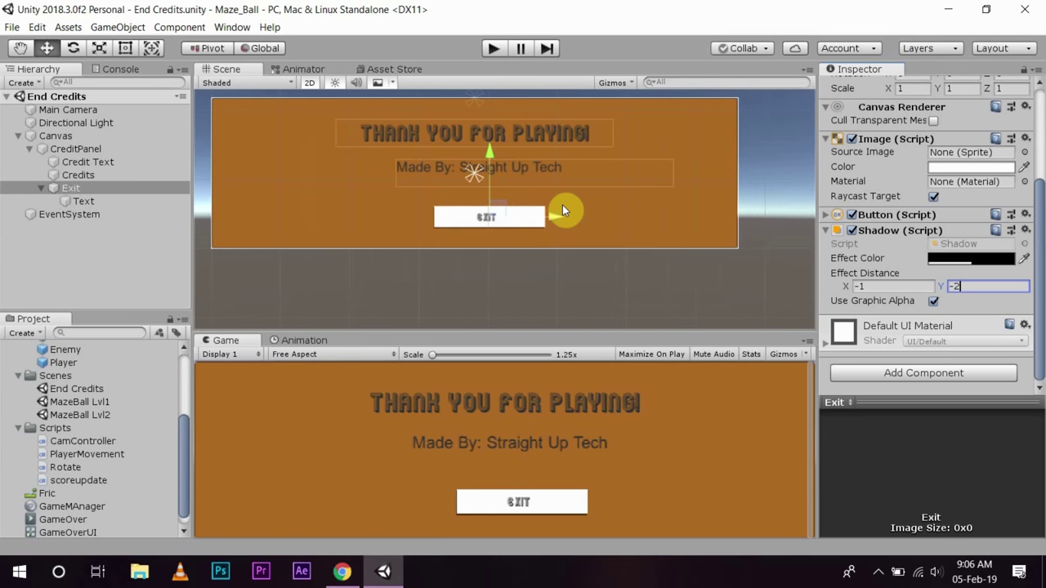
left_click(27, 148)
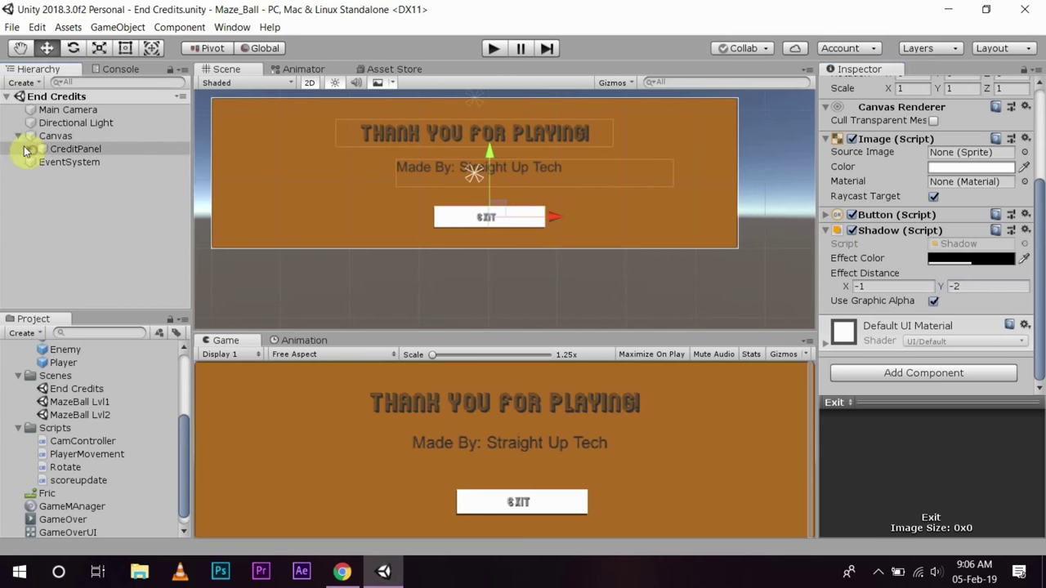
left_click(18, 135)
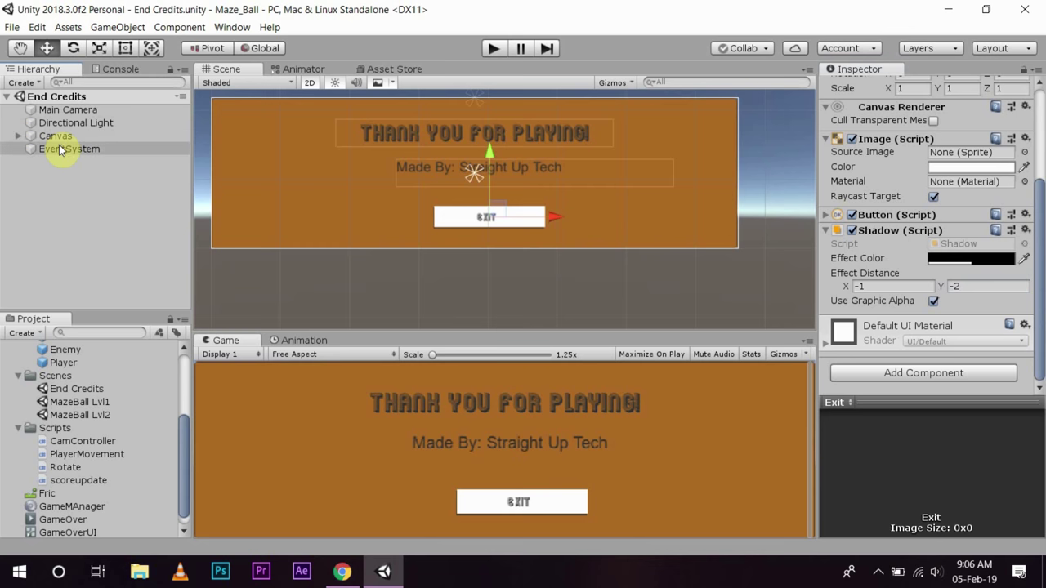
left_click(18, 136)
Open the Animation window with CreditPanel selected.
left_click(71, 148)
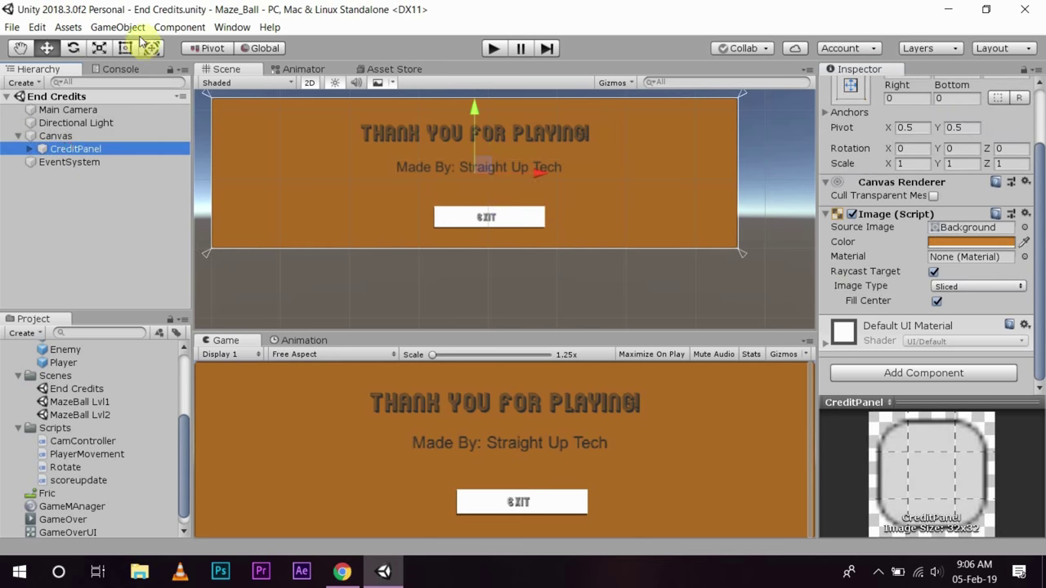
left_click(232, 27)
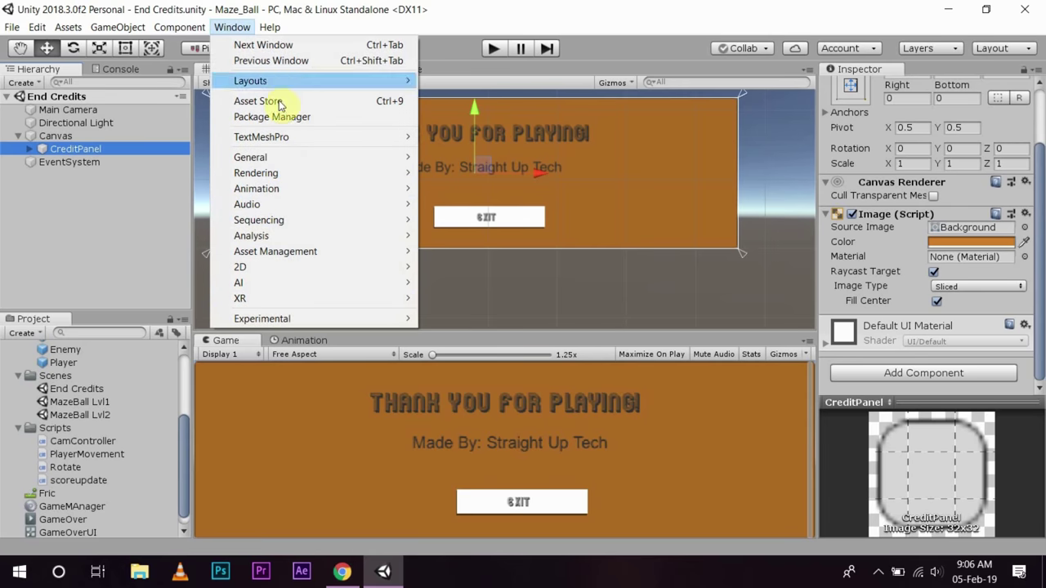
mouse_move(292, 188)
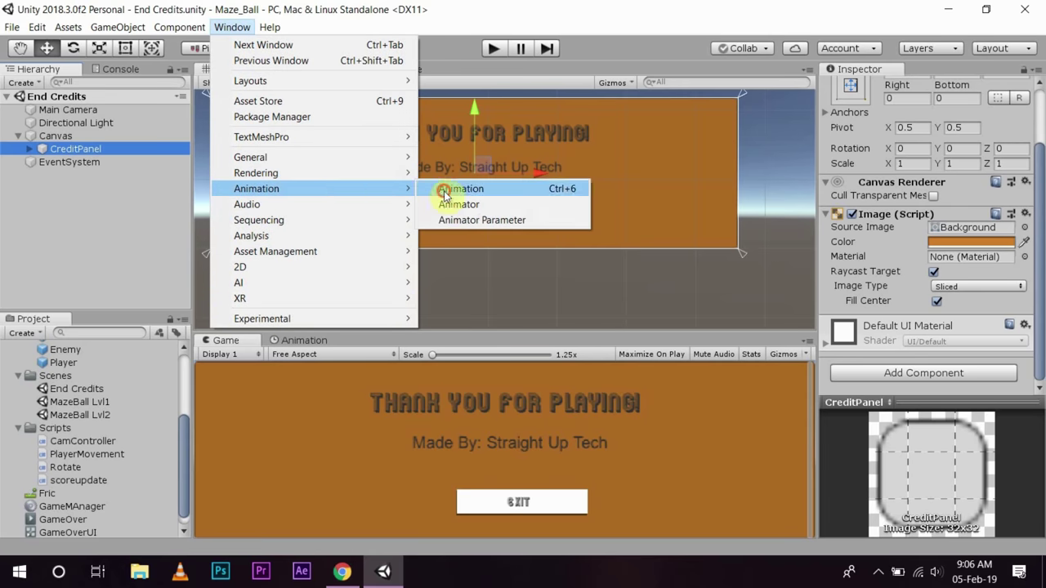
left_click(444, 191)
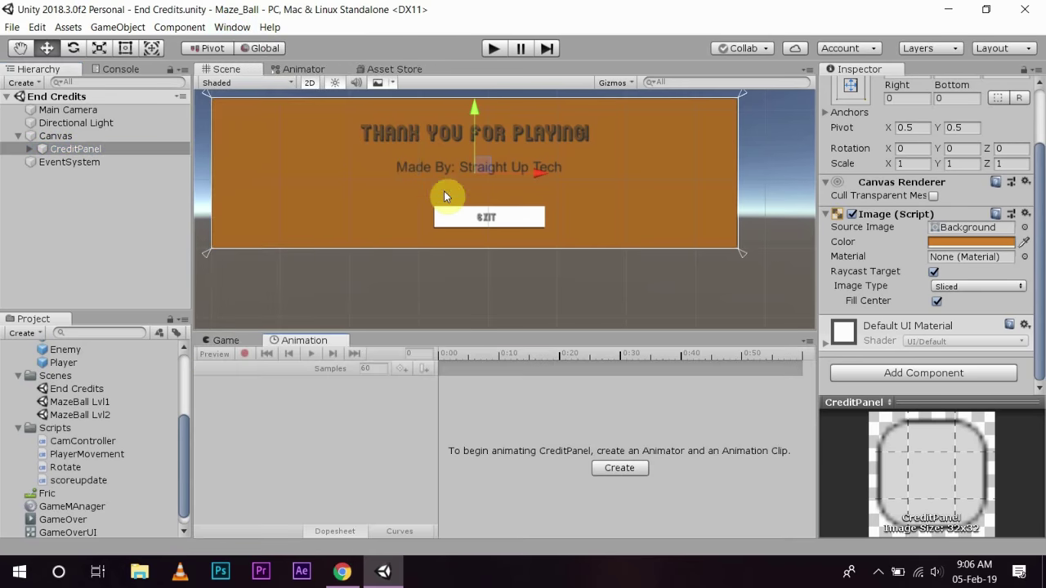
Create a new clip saved as EndScreen.anim in the Animation folder.
left_click(637, 469)
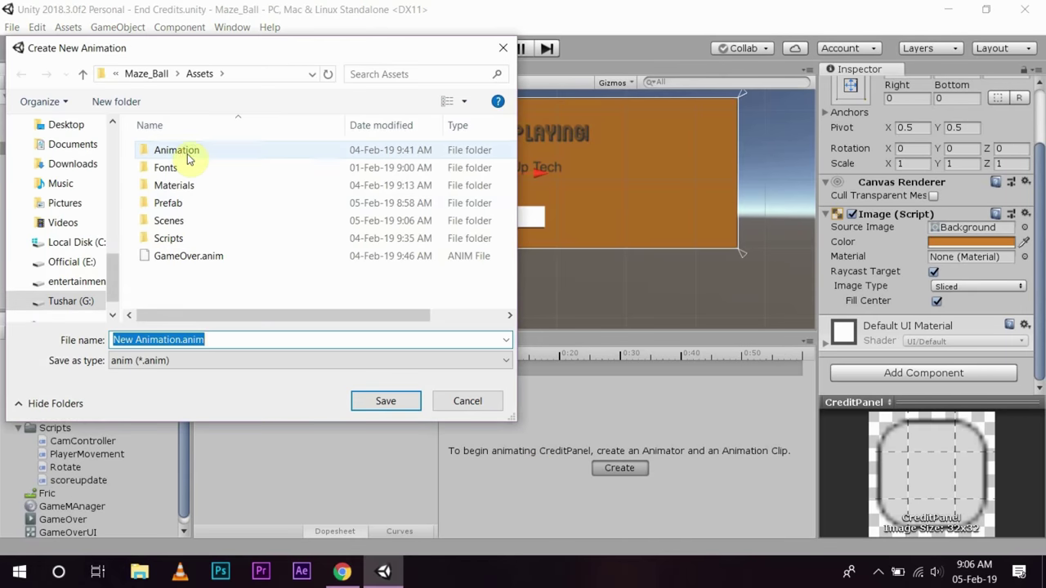
double_click(186, 155)
left_click(176, 339)
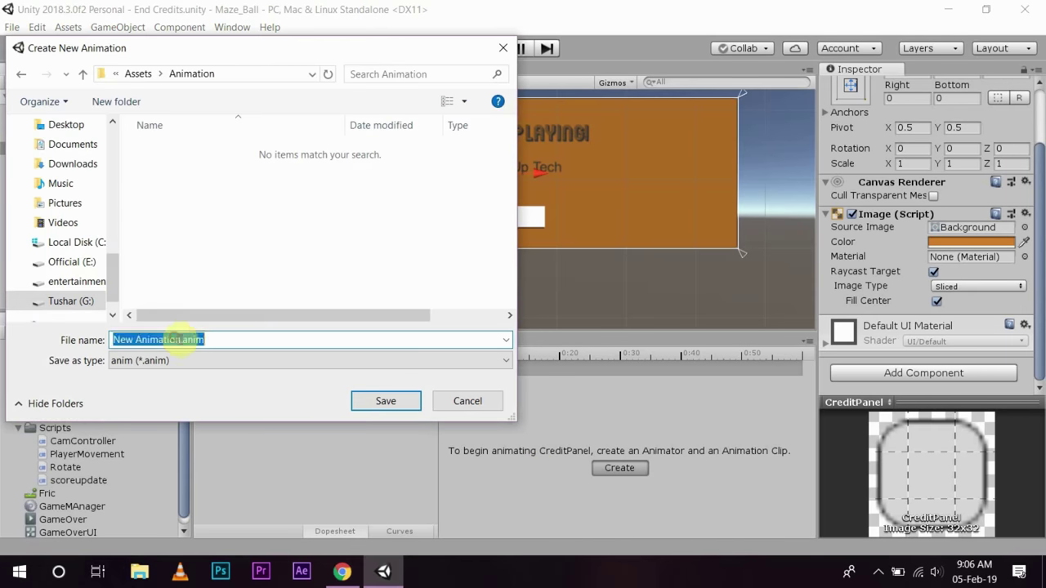
left_click(181, 339)
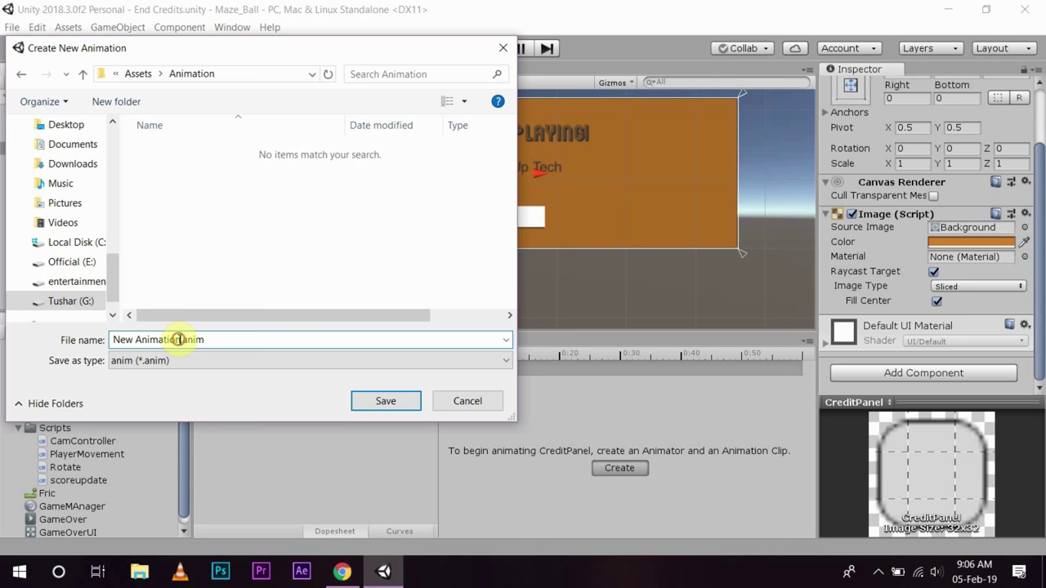
left_click_drag(178, 339, 14, 353)
type("En")
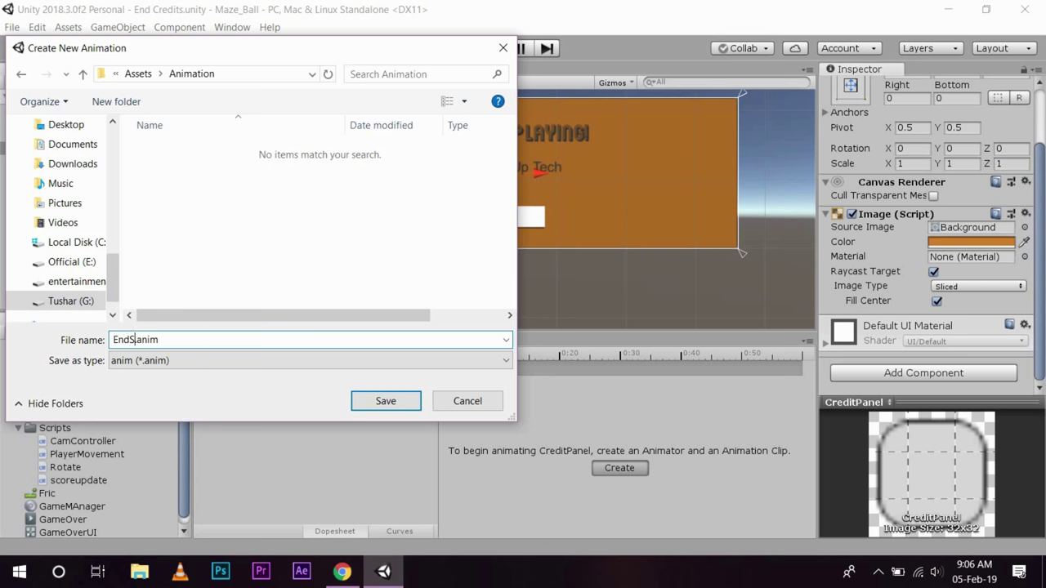
type("dScreen")
key("Return")
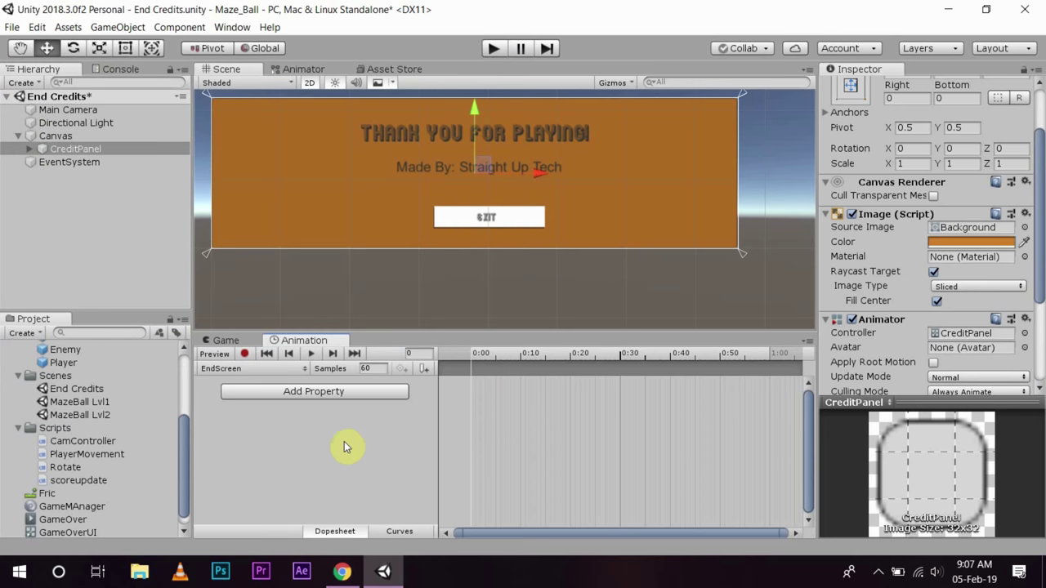
Turn on record mode and key the 'Thank You For Playing!' title's alpha to 0.
left_click(319, 397)
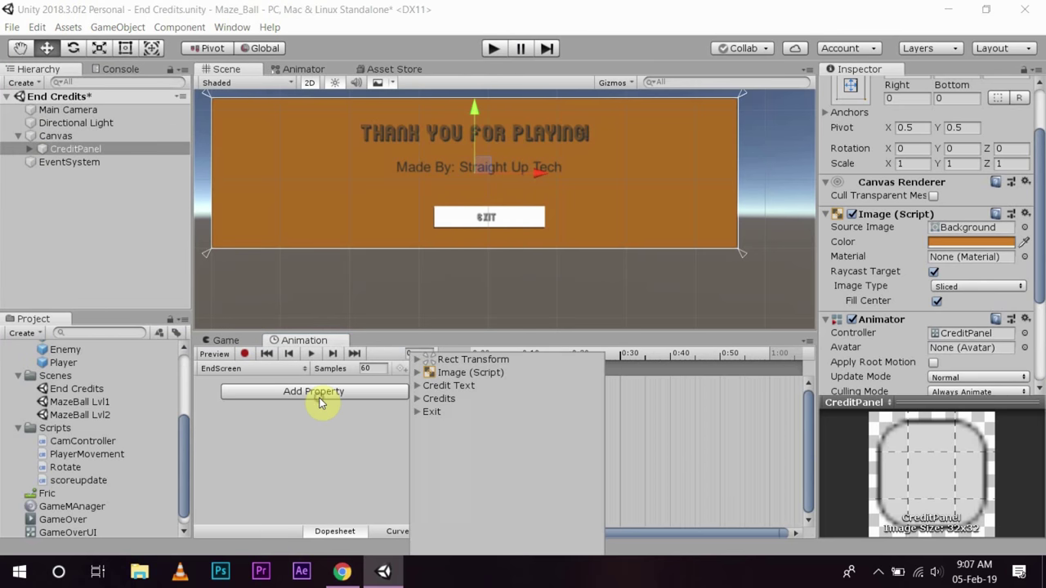
left_click(317, 437)
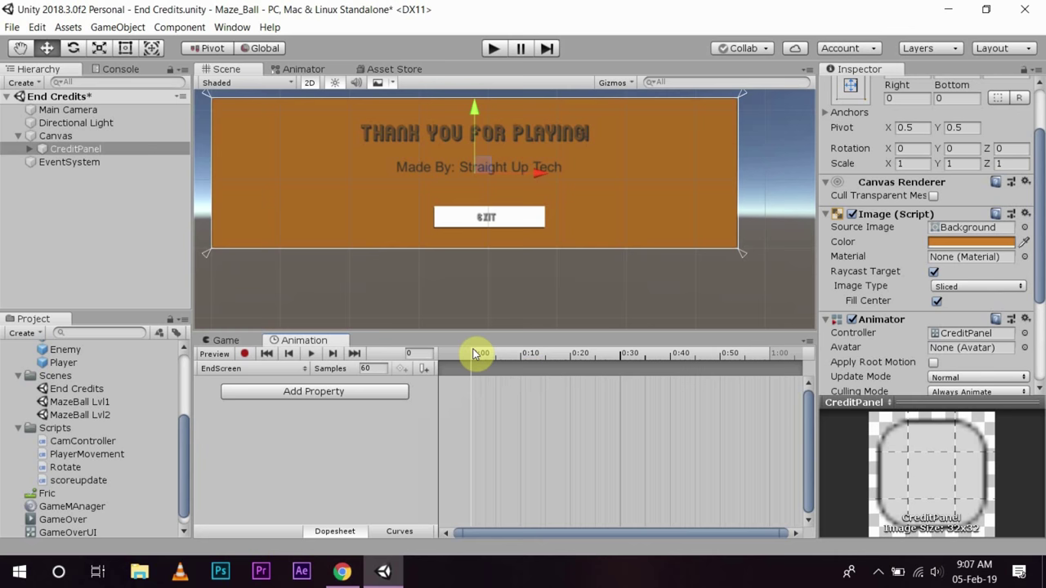
left_click(244, 354)
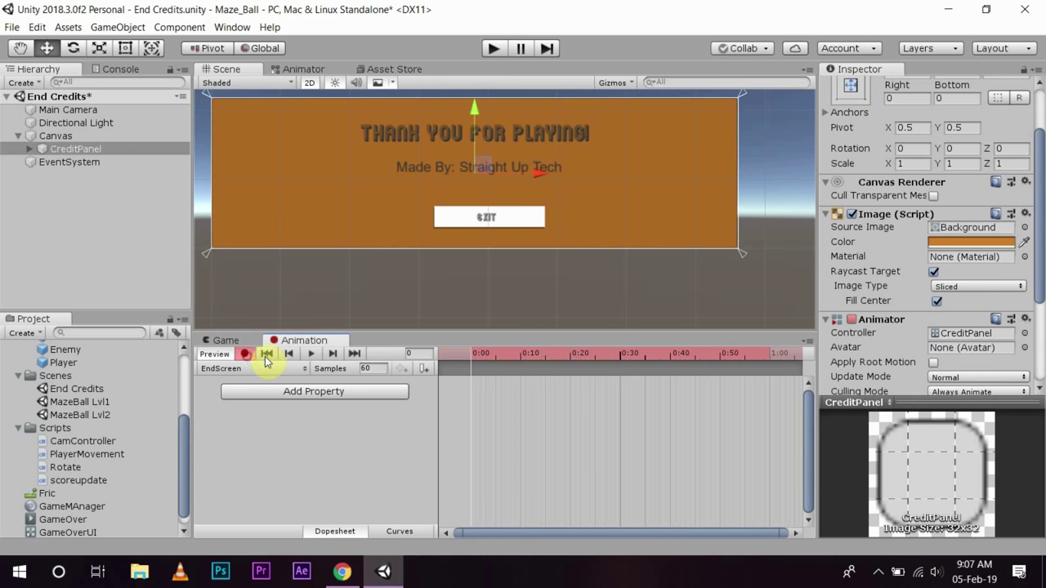
left_click(526, 133)
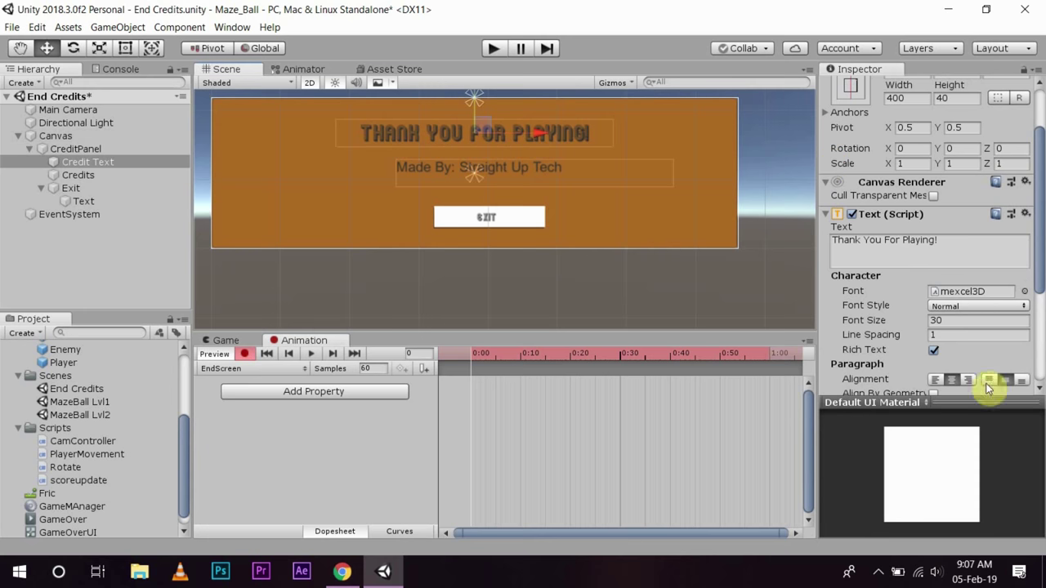
left_click_drag(1029, 264, 1039, 344)
left_click(960, 294)
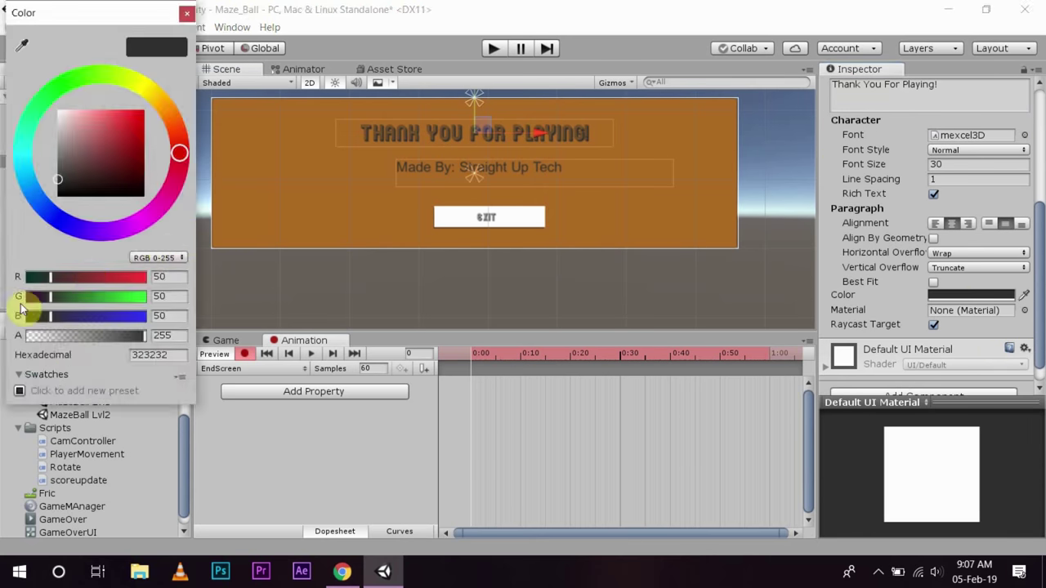
left_click_drag(137, 342, 10, 334)
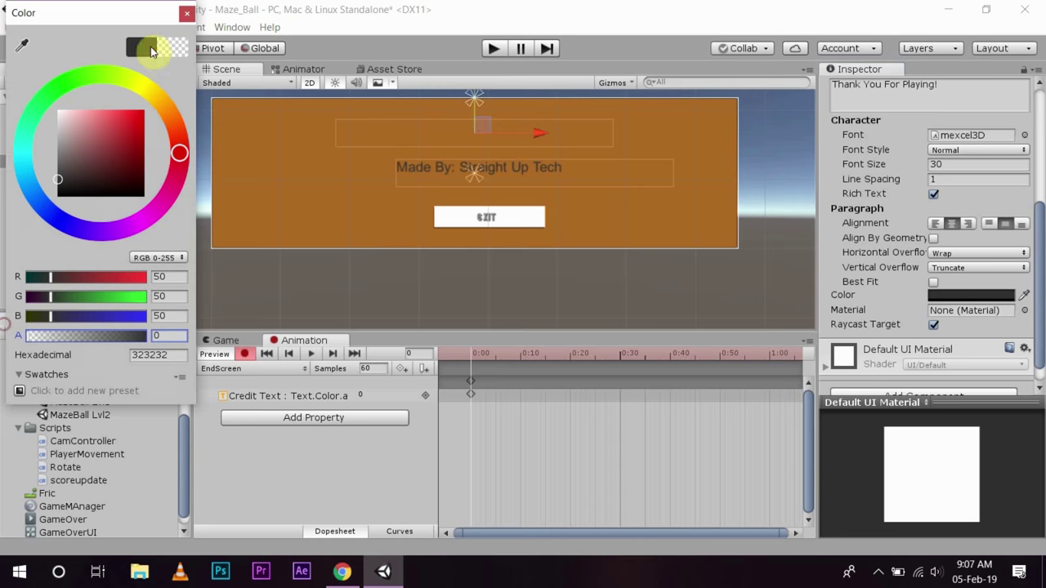
left_click(186, 15)
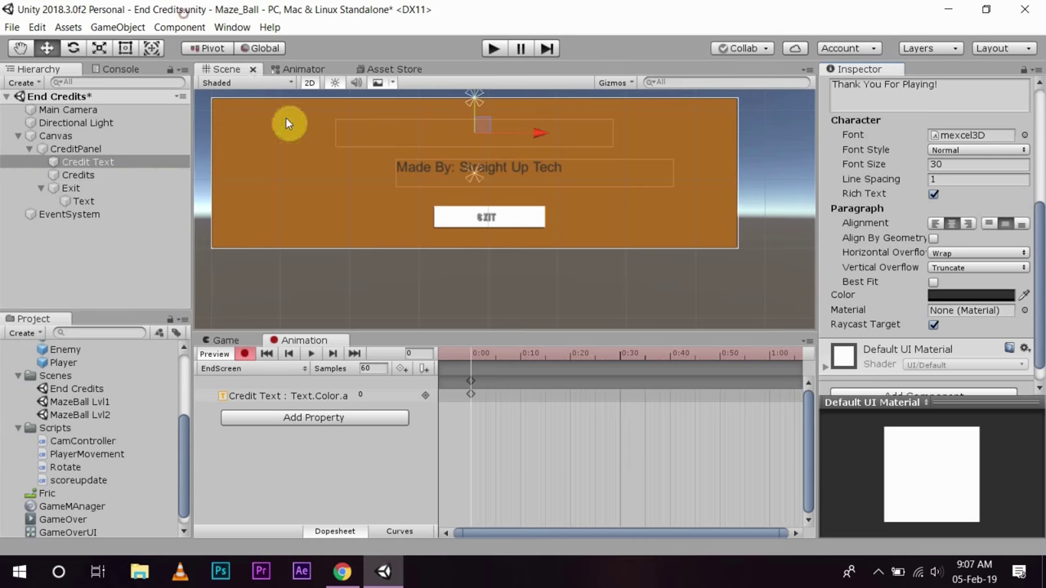
Key the Made By credits line's alpha to 0.
left_click(124, 177)
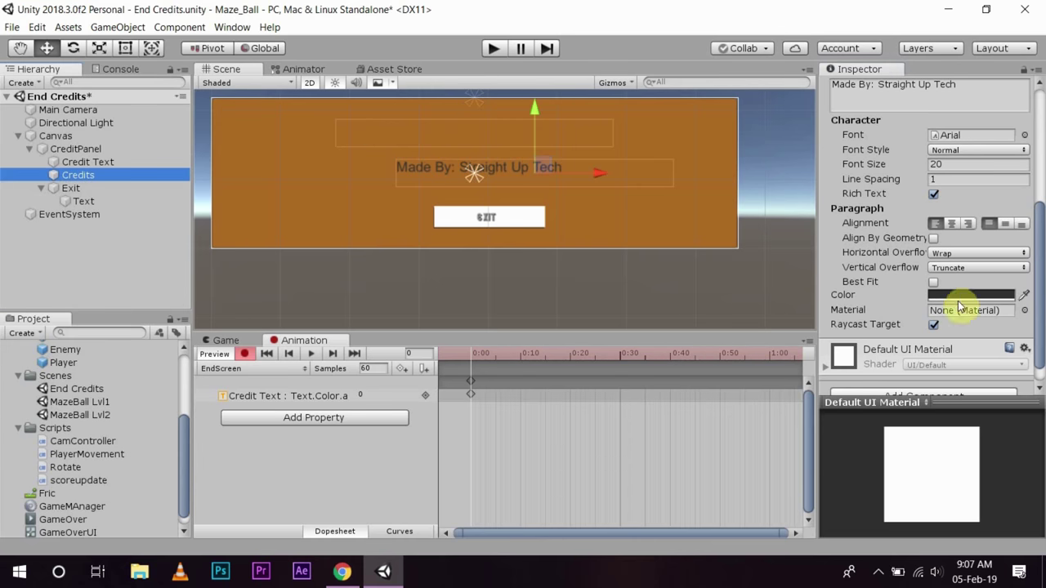
left_click(964, 295)
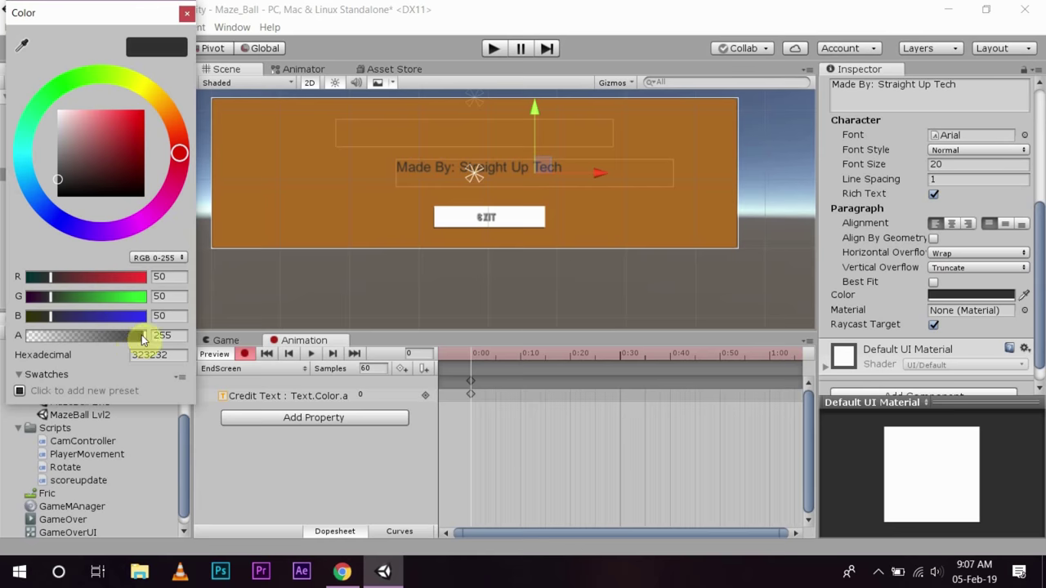
left_click_drag(142, 338, 11, 323)
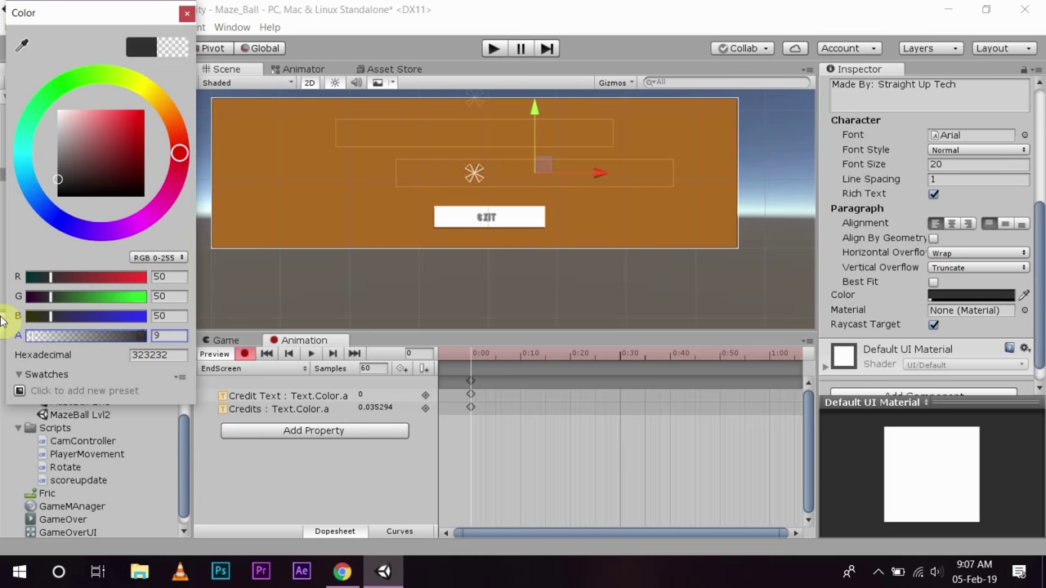
left_click(186, 16)
Key the Exit button's background and label alpha to 0.
left_click(74, 188)
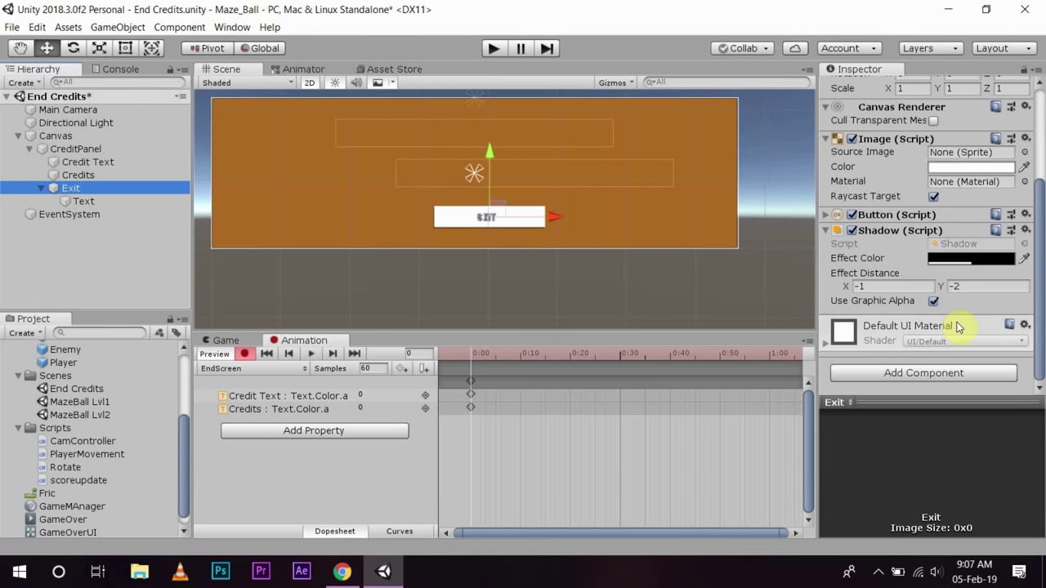
left_click(950, 166)
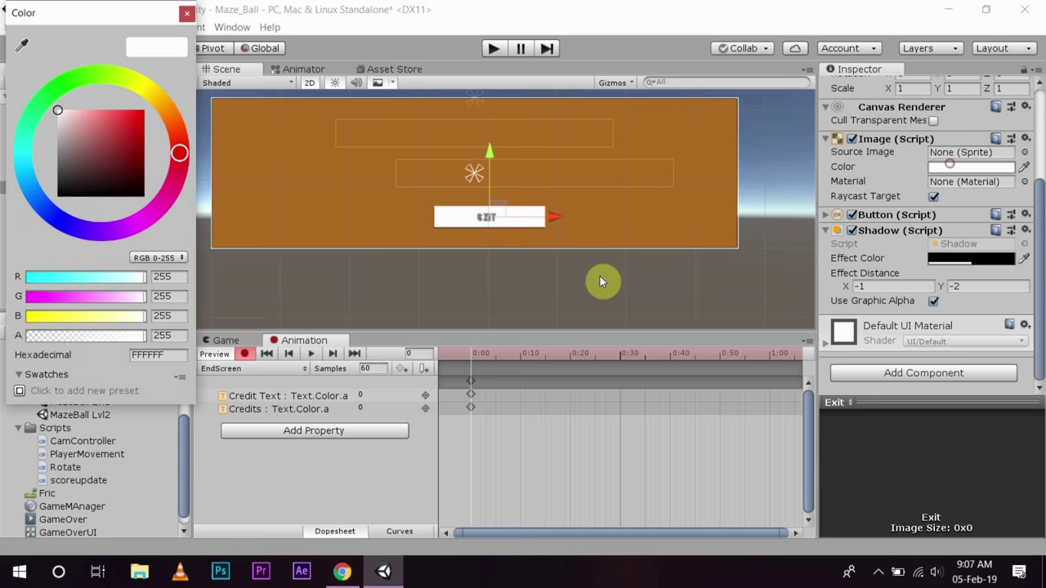
left_click_drag(142, 335, 3, 327)
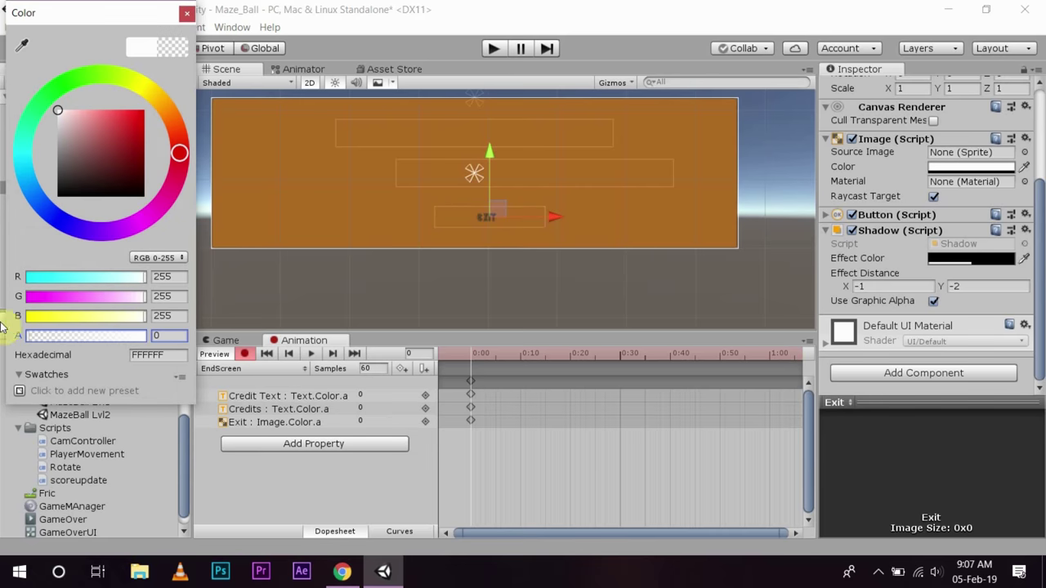
left_click(187, 13)
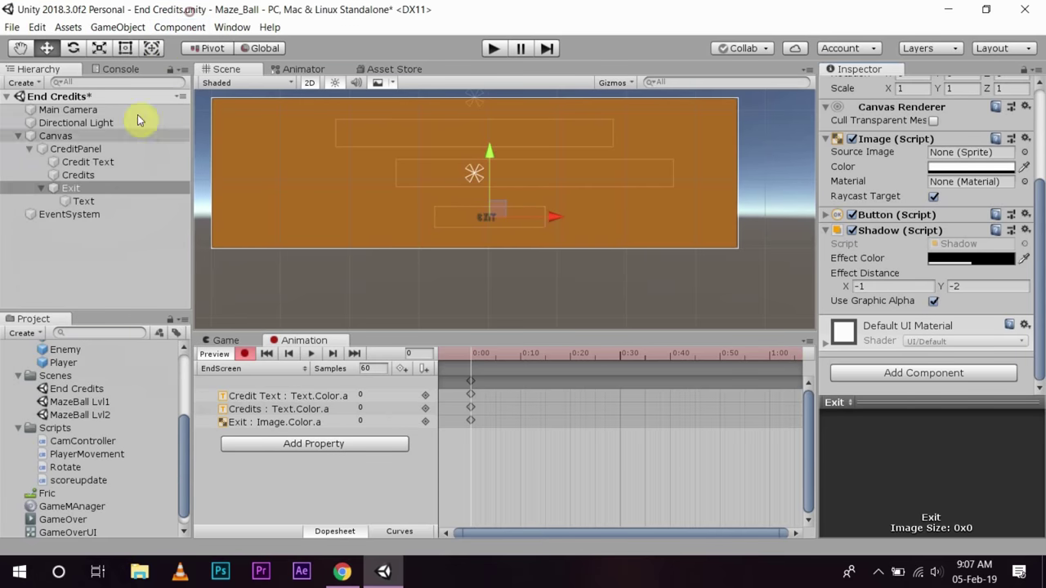
left_click(82, 202)
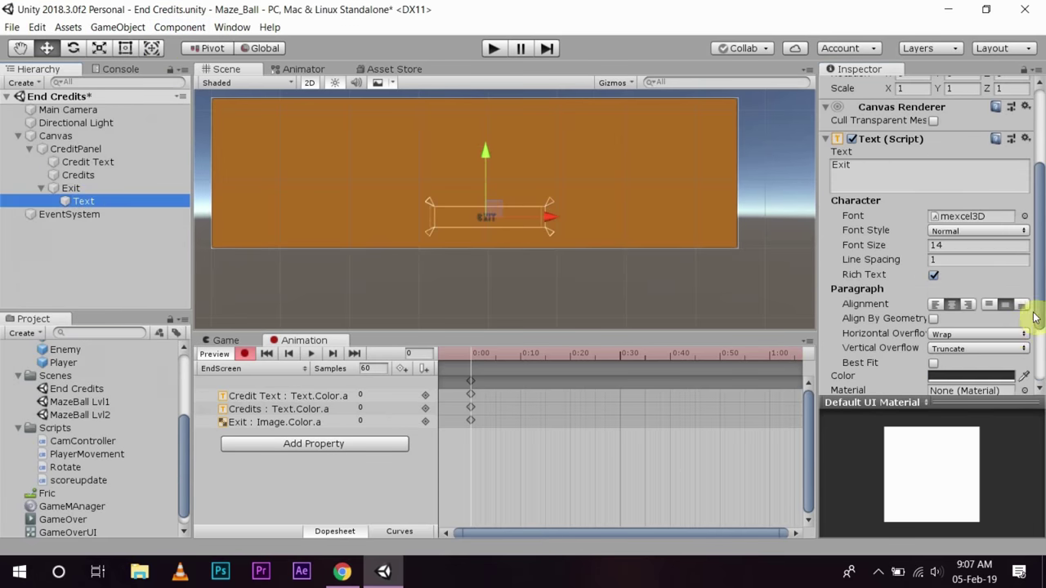
scroll(1035, 317, "down", 3)
left_click(948, 317)
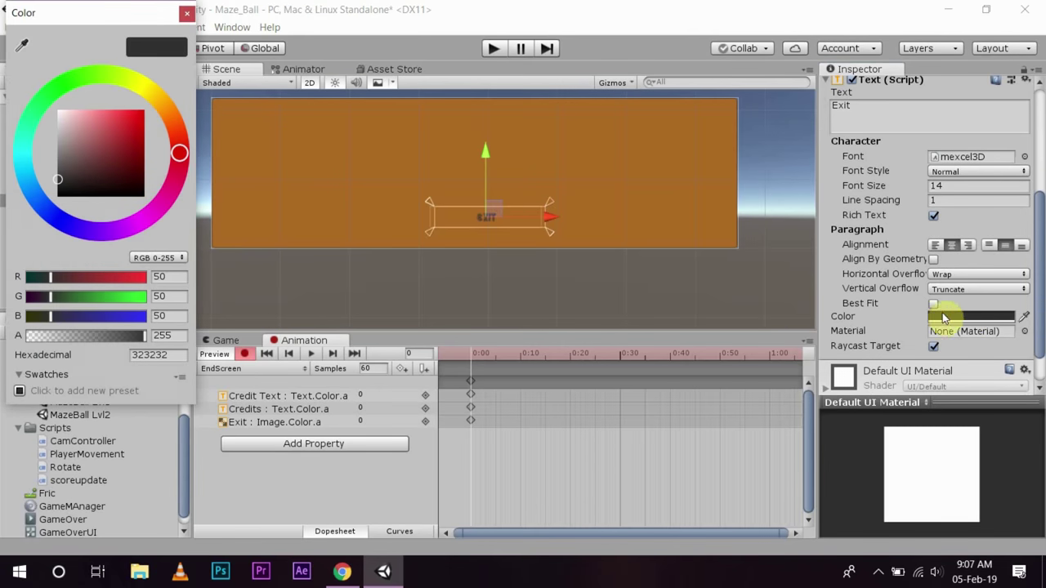
left_click_drag(108, 331, 9, 339)
left_click(188, 13)
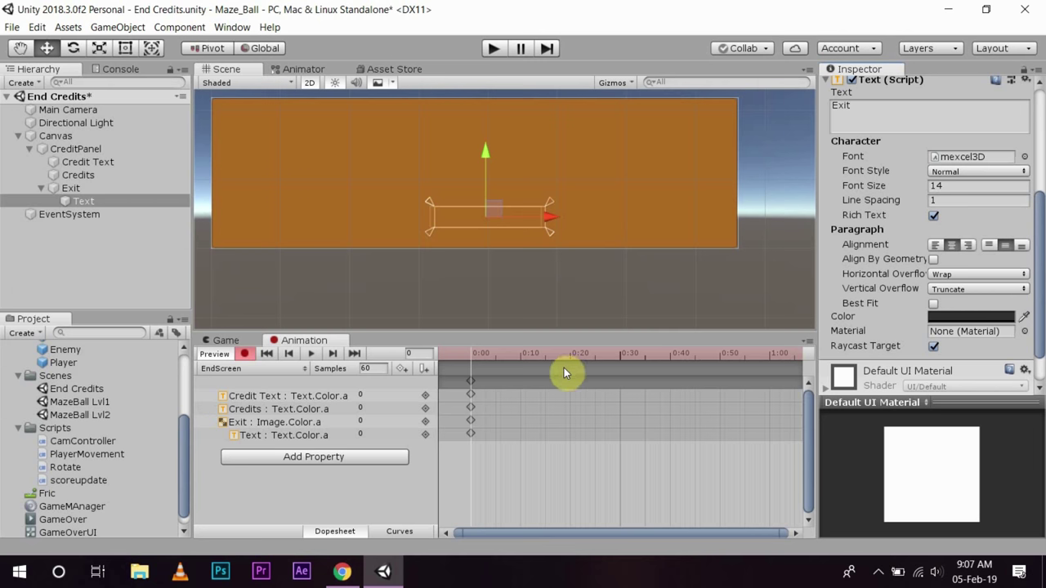
At 0:30, key the Thank You For Playing! title and Made By credits line back to alpha 255.
left_click(621, 356)
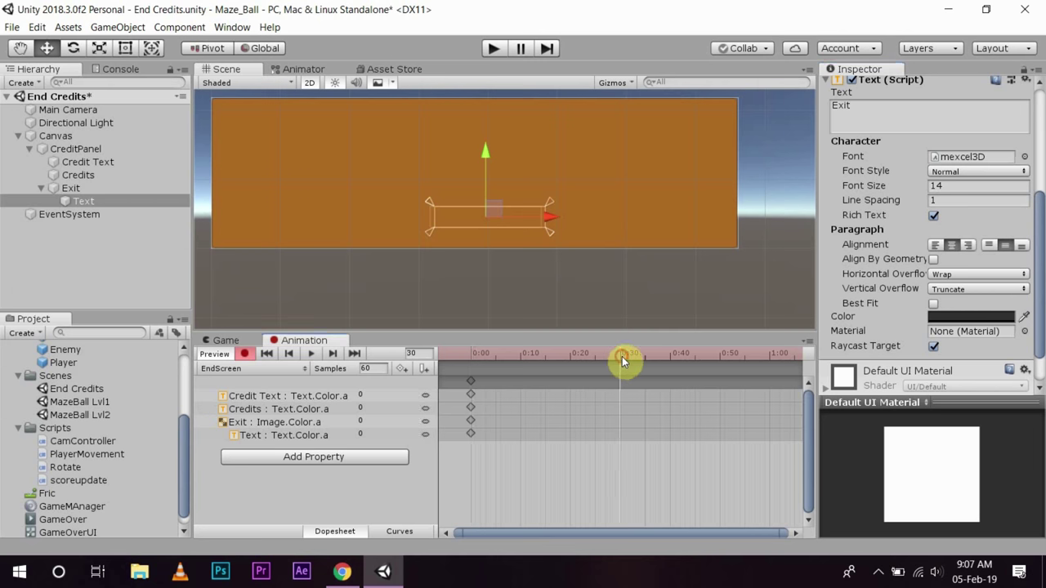
left_click(63, 161)
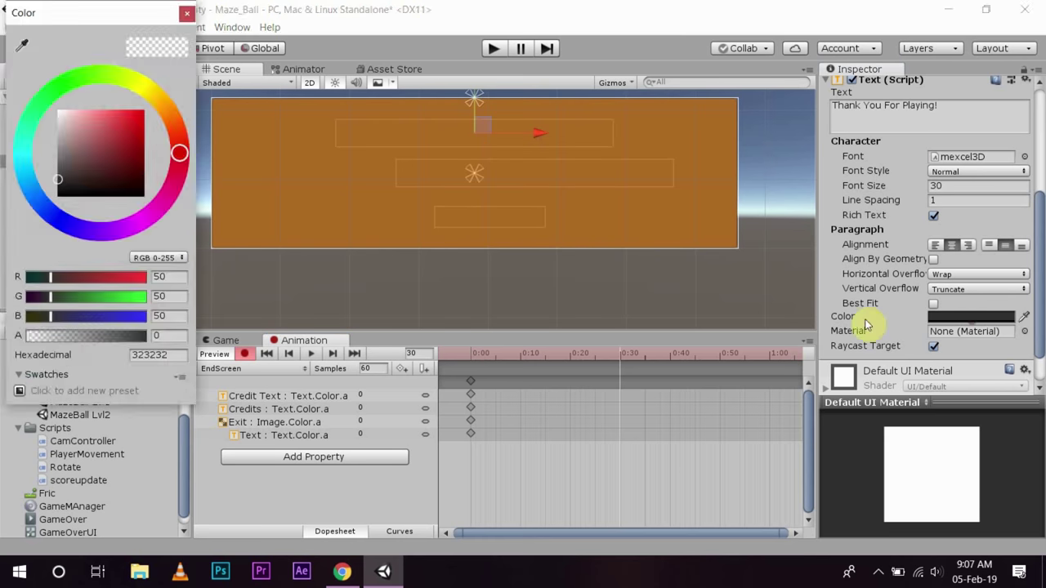
left_click_drag(37, 336, 180, 338)
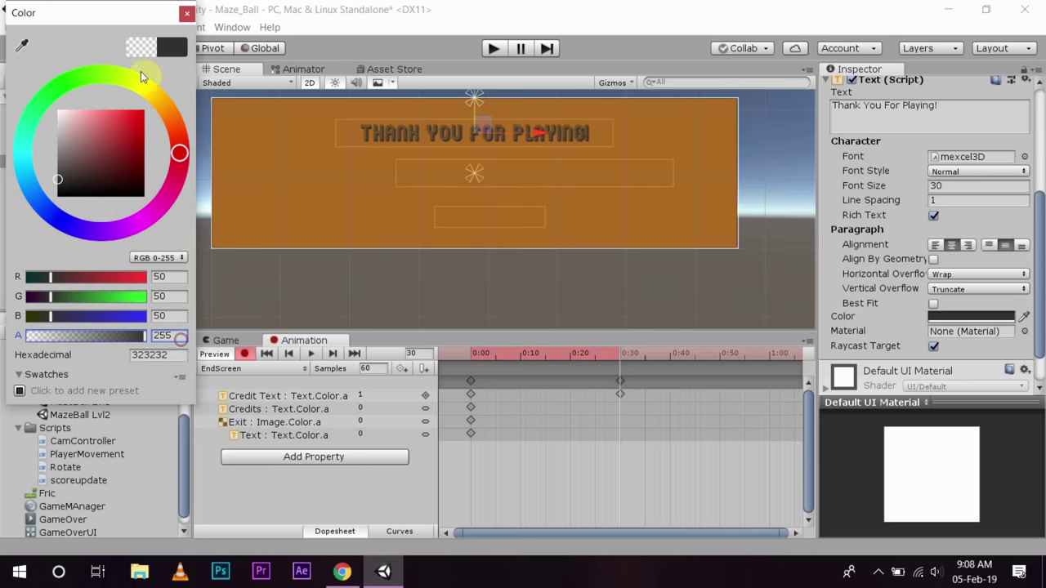
left_click(187, 13)
left_click(124, 187)
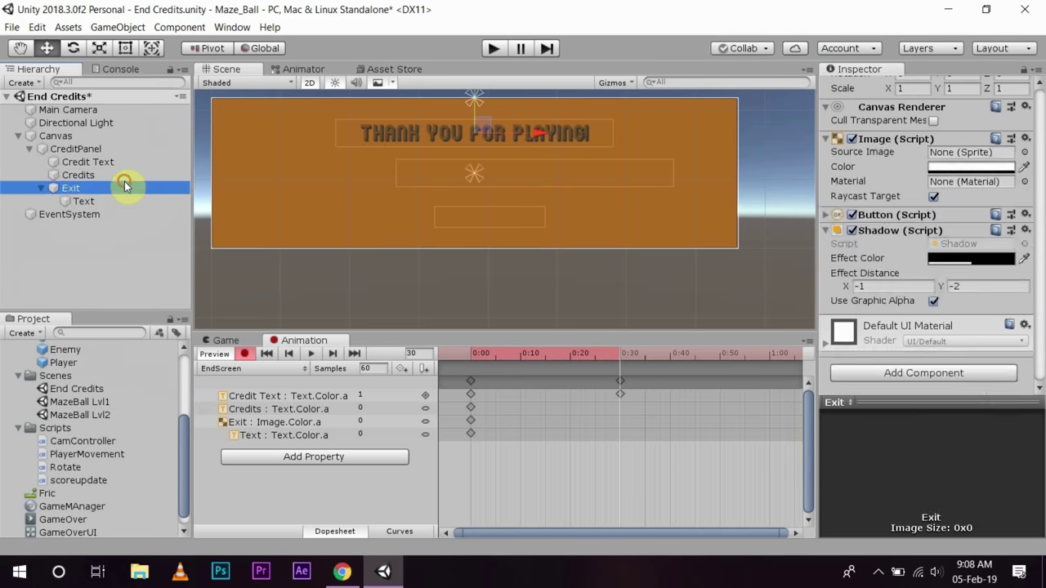
left_click(121, 176)
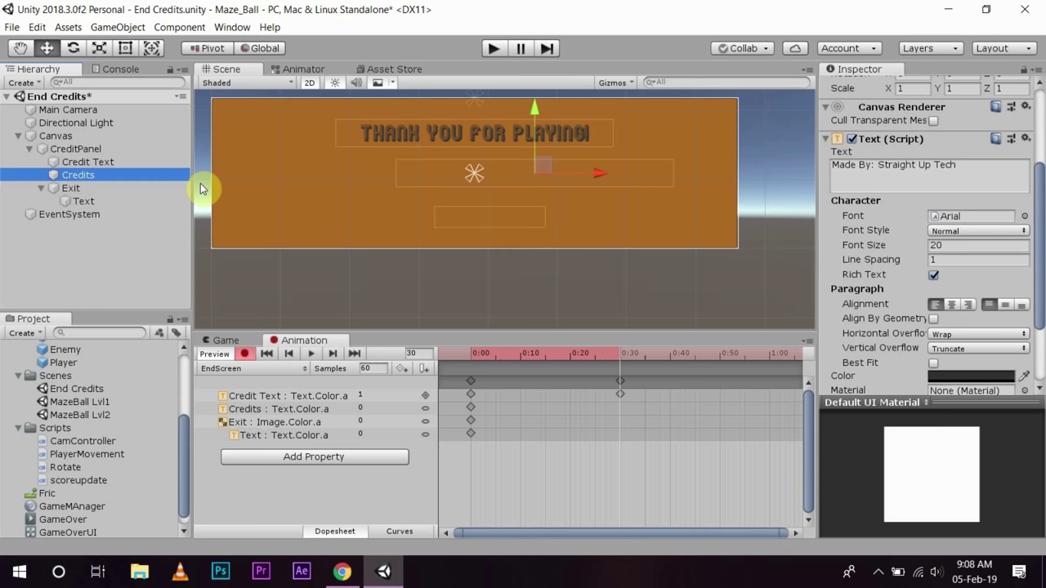
left_click(952, 378)
left_click_drag(35, 335, 204, 353)
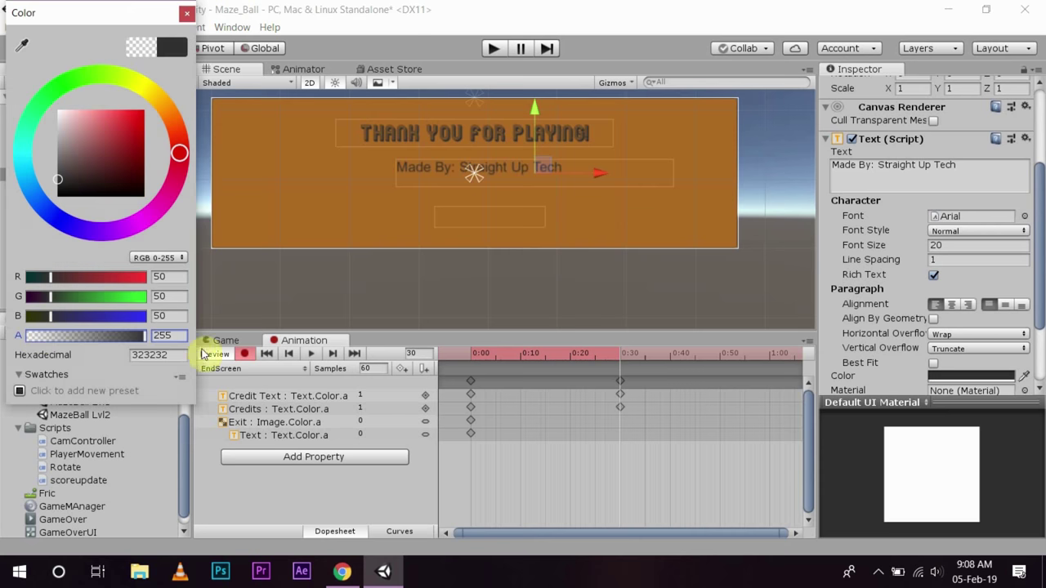
left_click(189, 14)
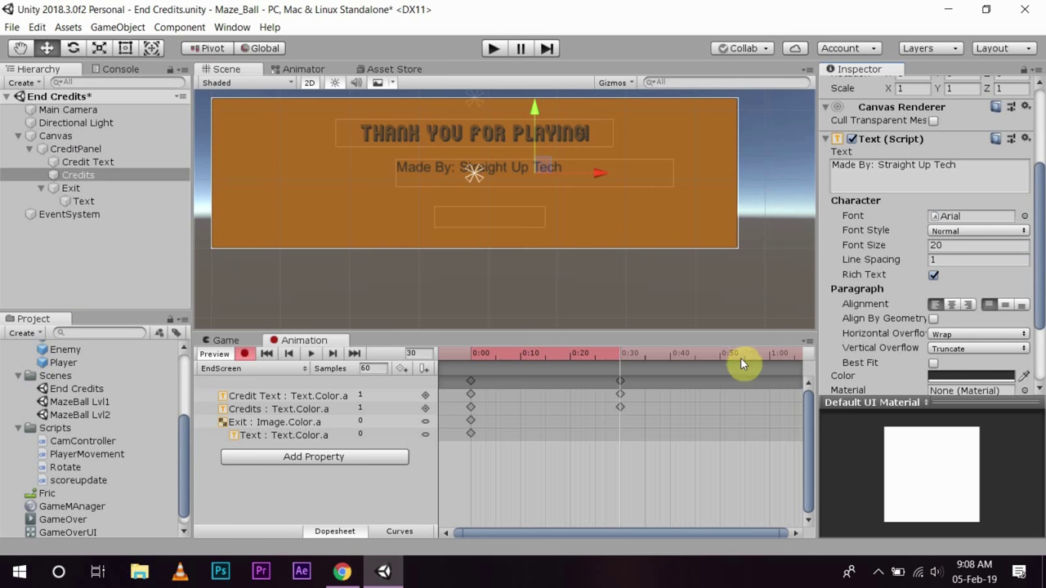
Key the Exit button's image colour to full opacity (alpha 255) at 1:00.
left_click(768, 358)
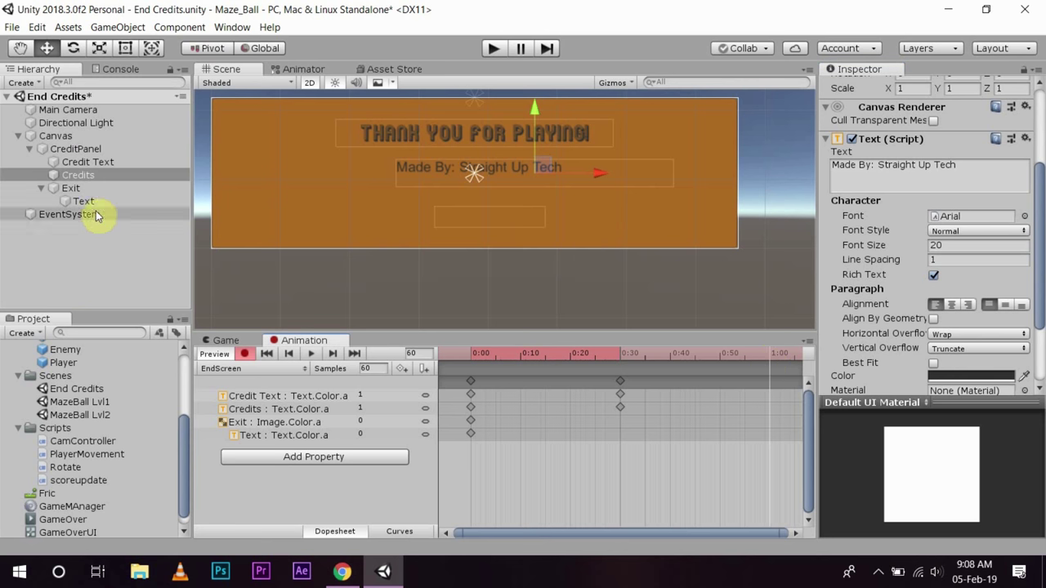
left_click(80, 188)
left_click(952, 167)
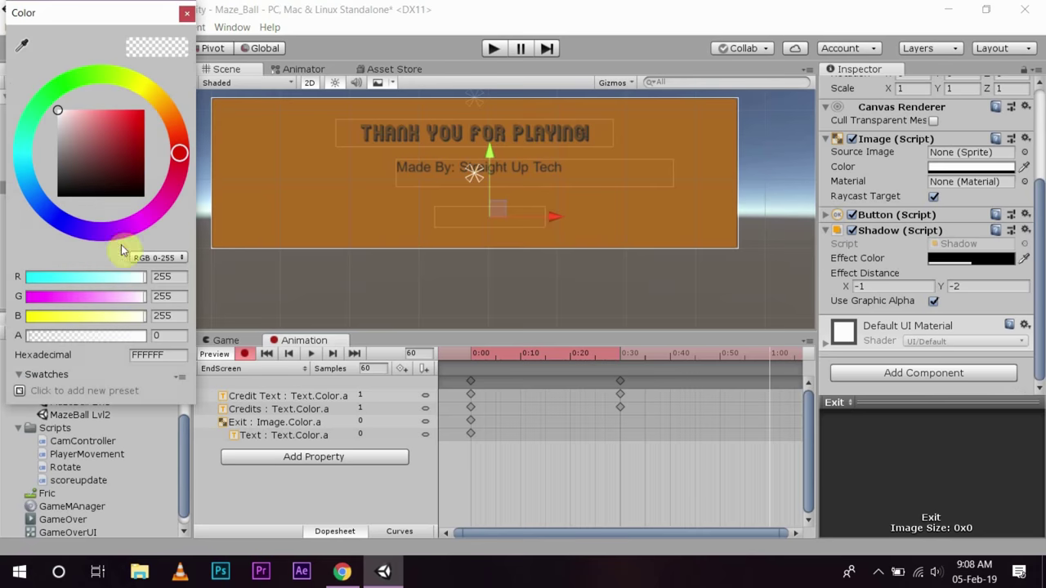
left_click(36, 335)
left_click_drag(41, 338, 185, 351)
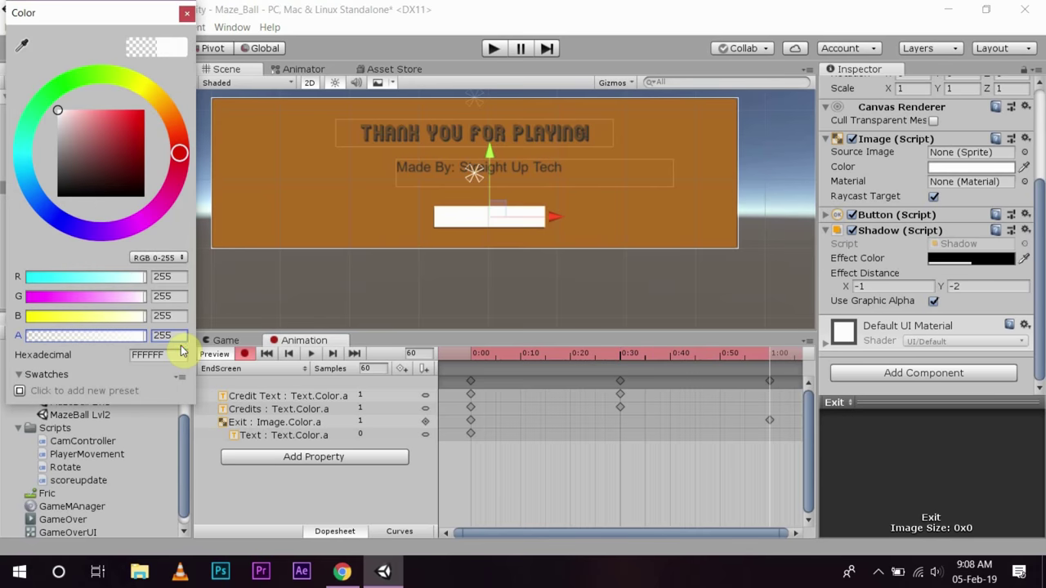
left_click(187, 14)
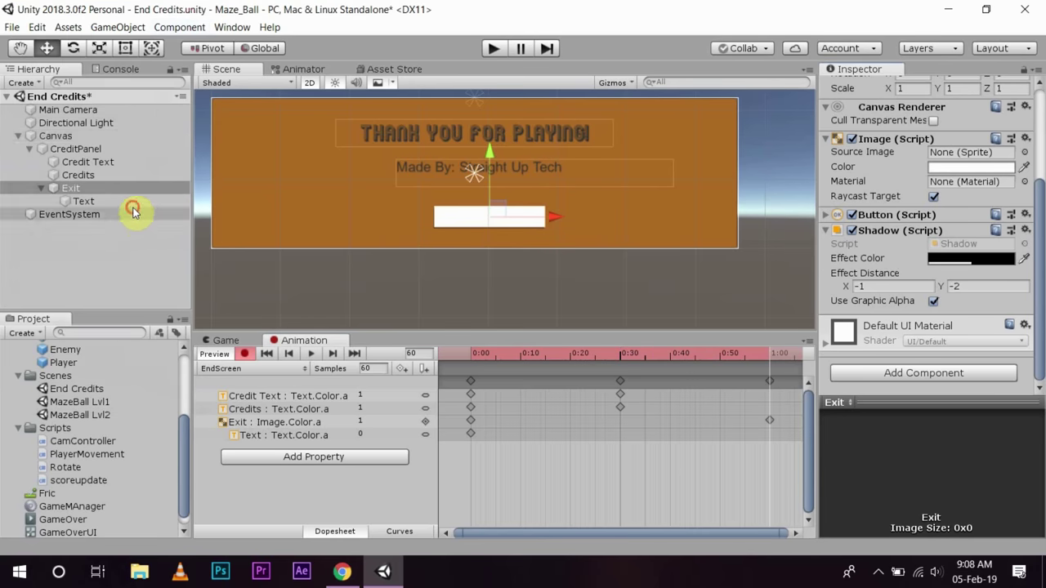
Set the Exit button's EXIT label text colour to fully opaque at frame 60.
left_click(134, 213)
left_click(135, 202)
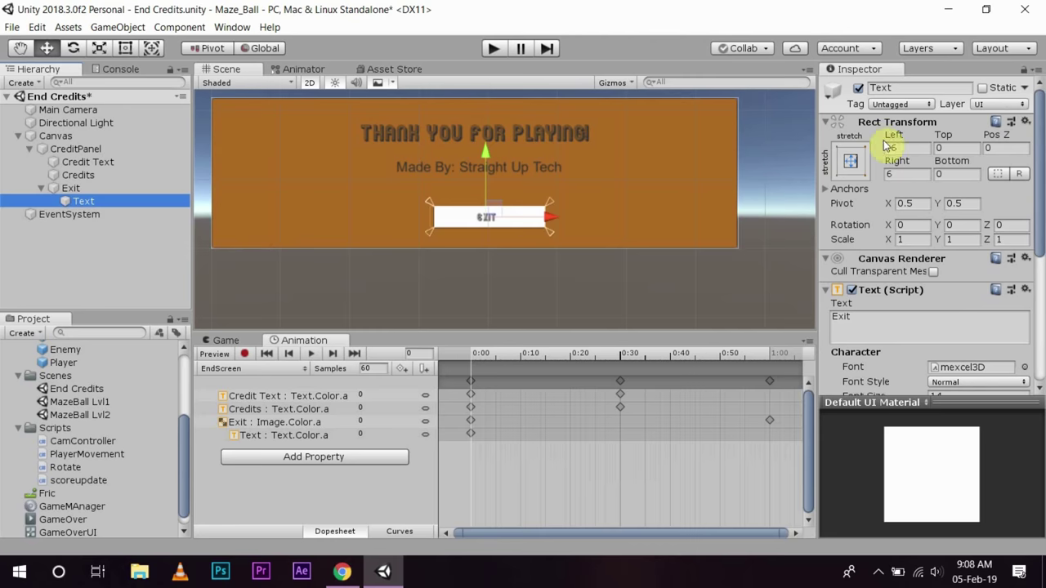
scroll(929, 334, "down", 2)
scroll(929, 341, "up", 2)
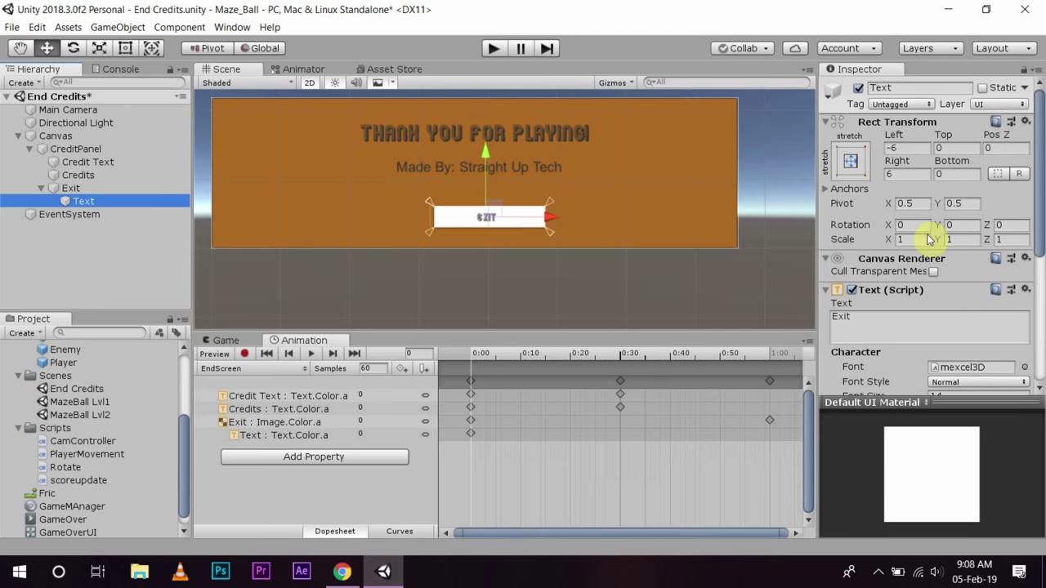
scroll(970, 294, "down", 4)
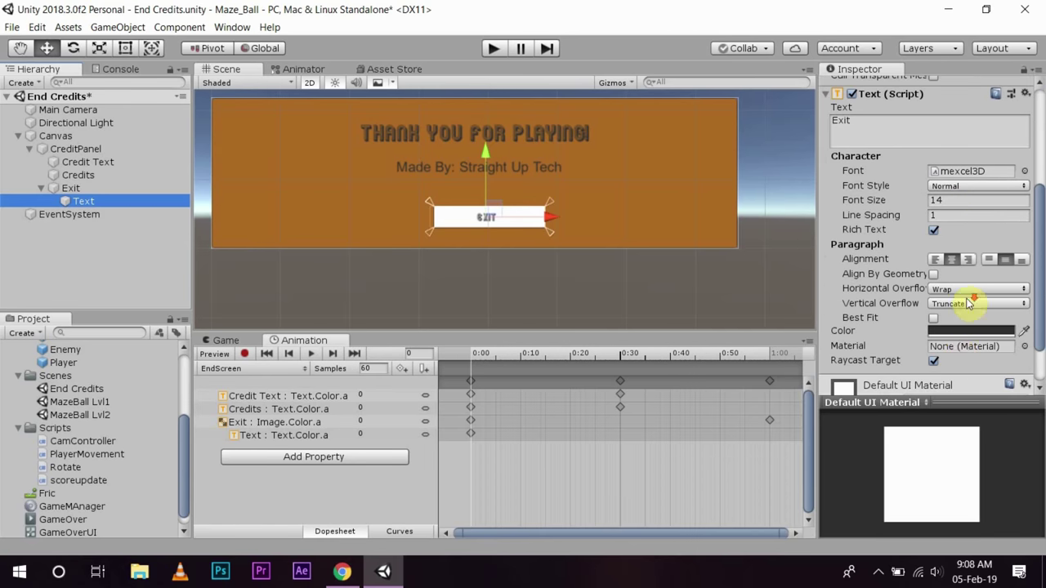
left_click(956, 331)
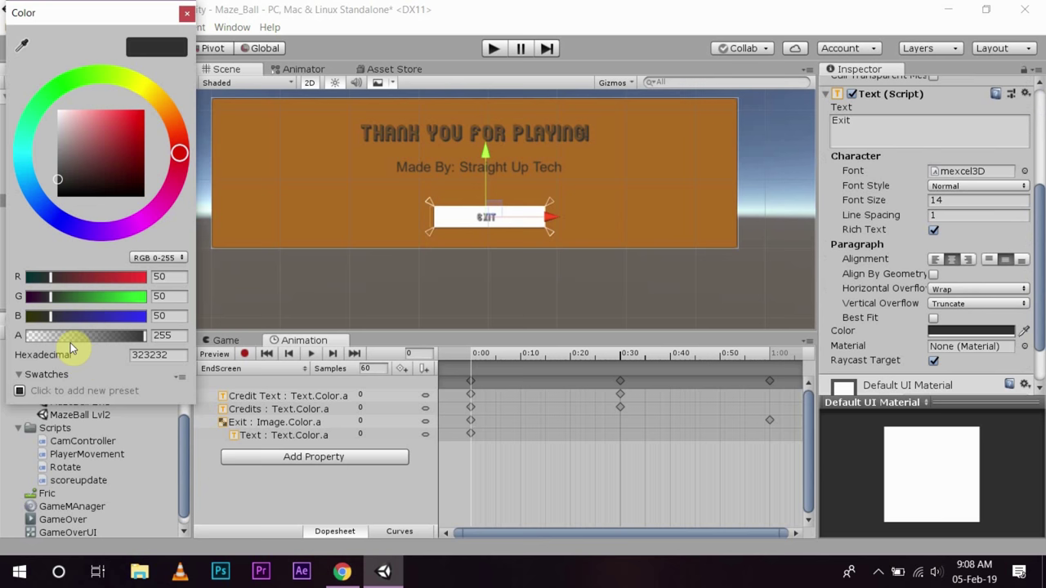
left_click(195, 21)
left_click(772, 353)
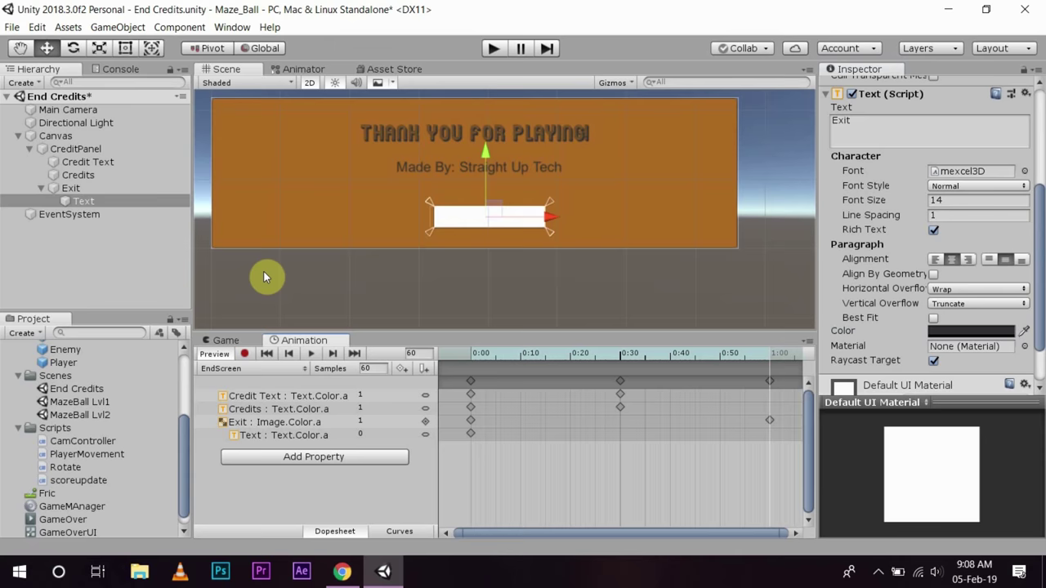
left_click(968, 330)
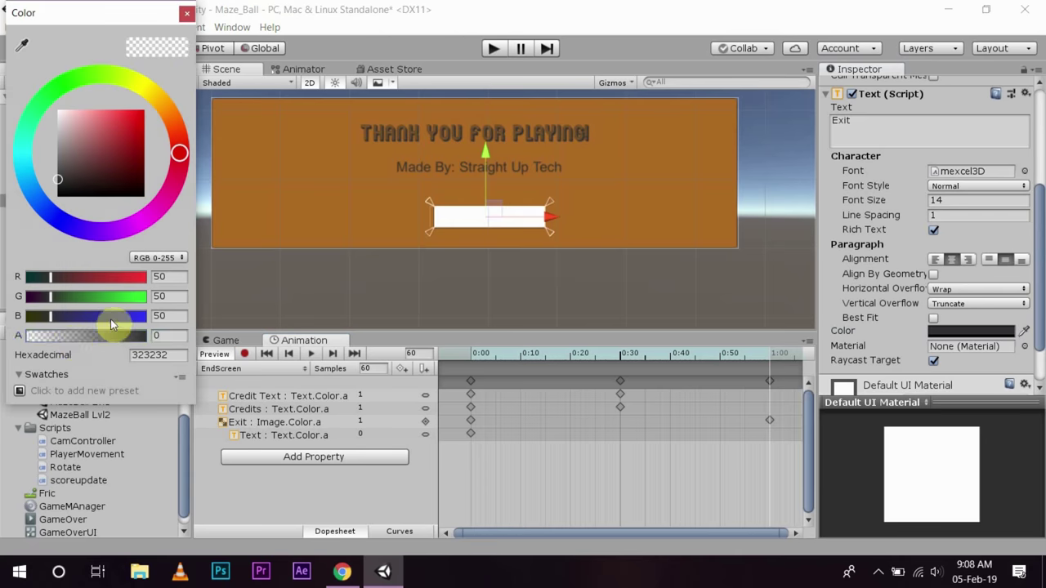
left_click_drag(82, 335, 175, 346)
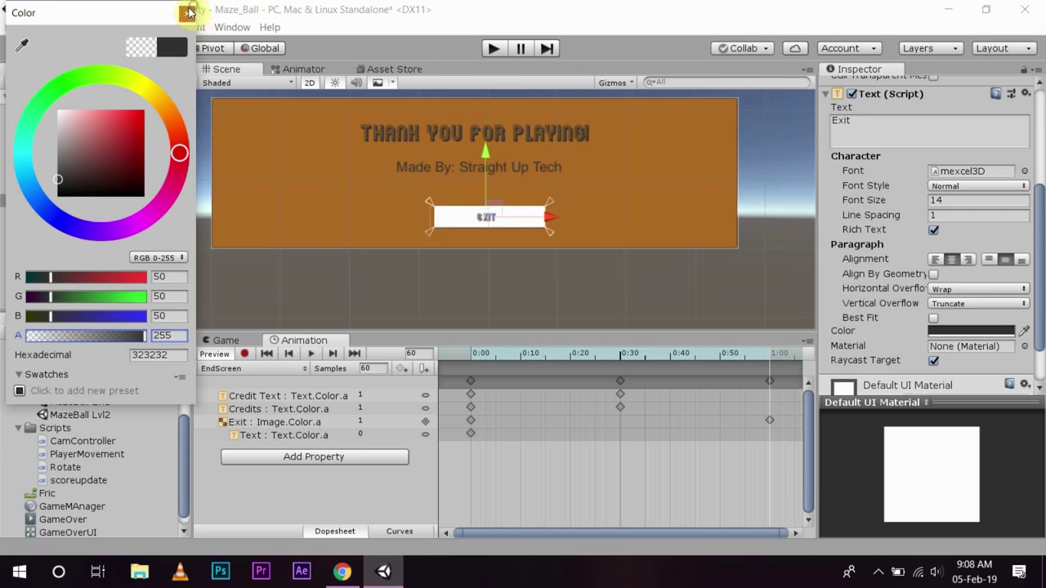
left_click(189, 12)
Save the End Credits scene, preview the clip, and return the playhead to 1:00.
key("ctrl+s")
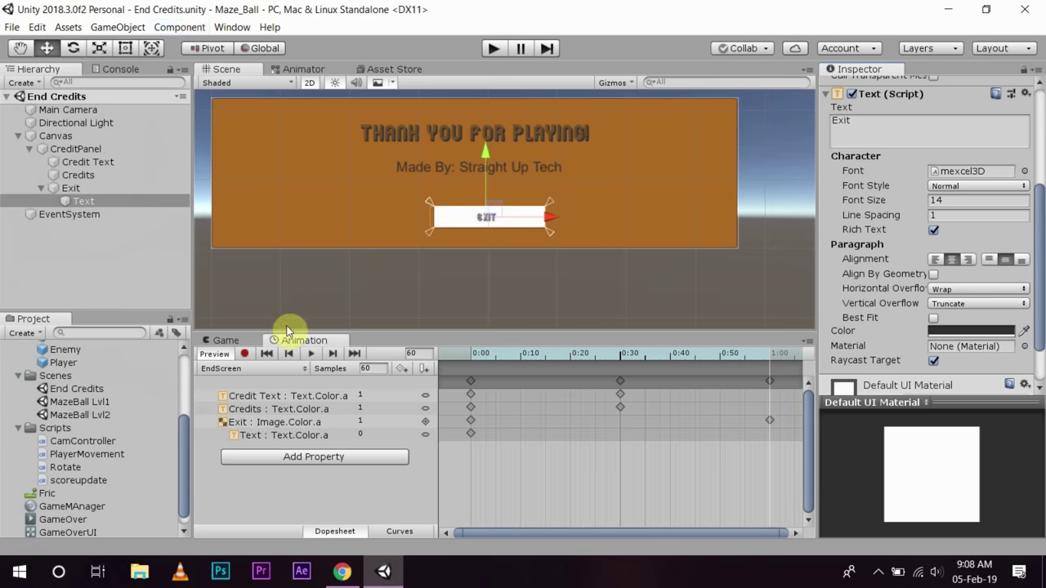
left_click(311, 354)
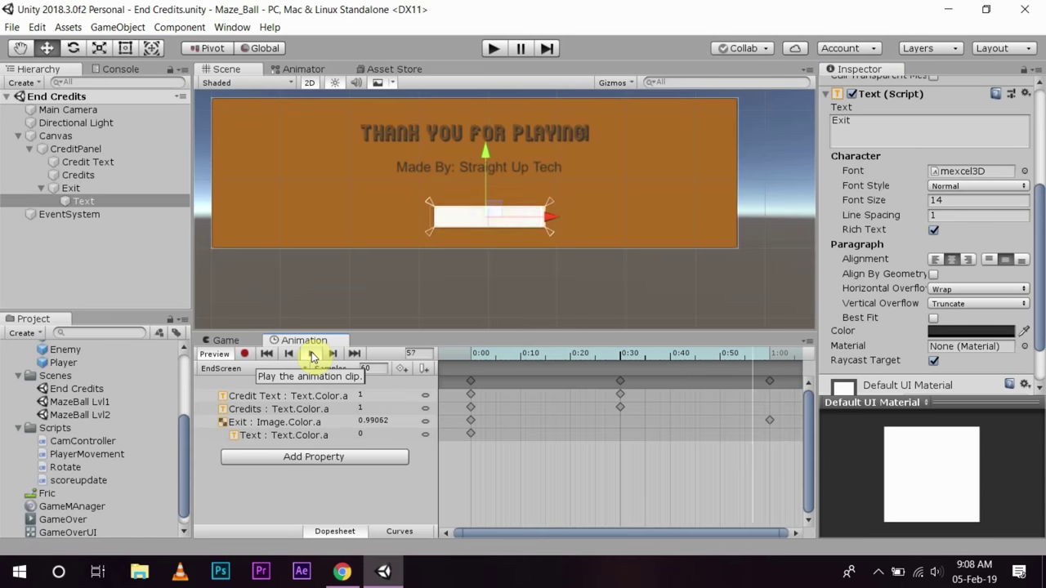
left_click(767, 353)
left_click(770, 357)
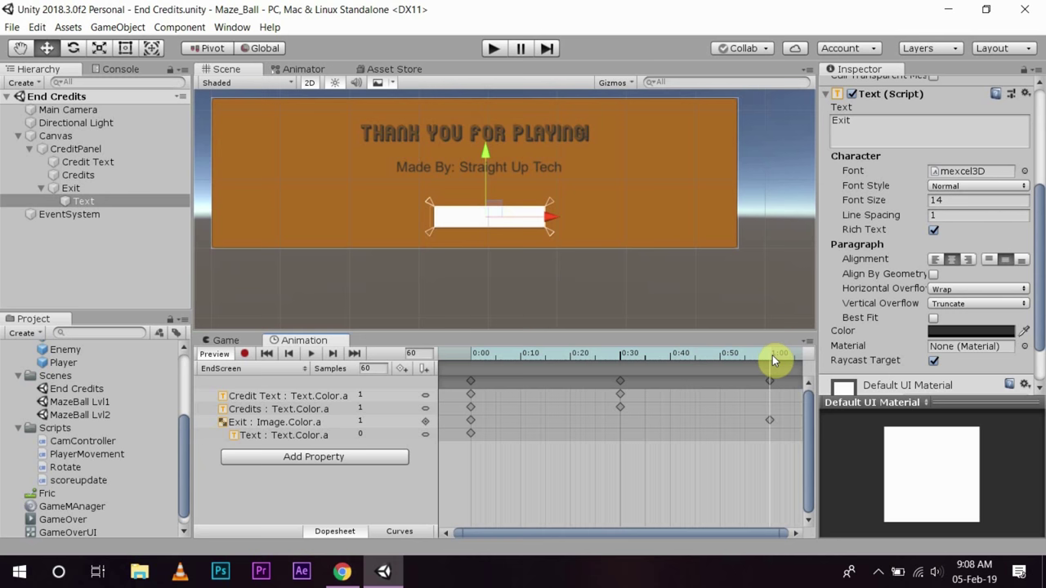
With record mode on, key the EXIT label's alpha to 255 at 1:00.
left_click(84, 201)
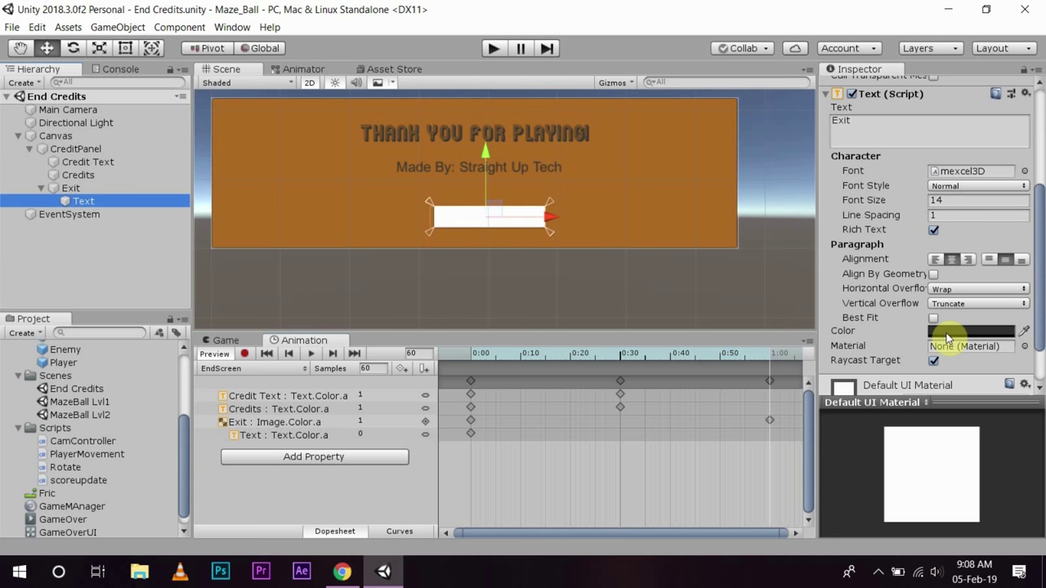
left_click(948, 334)
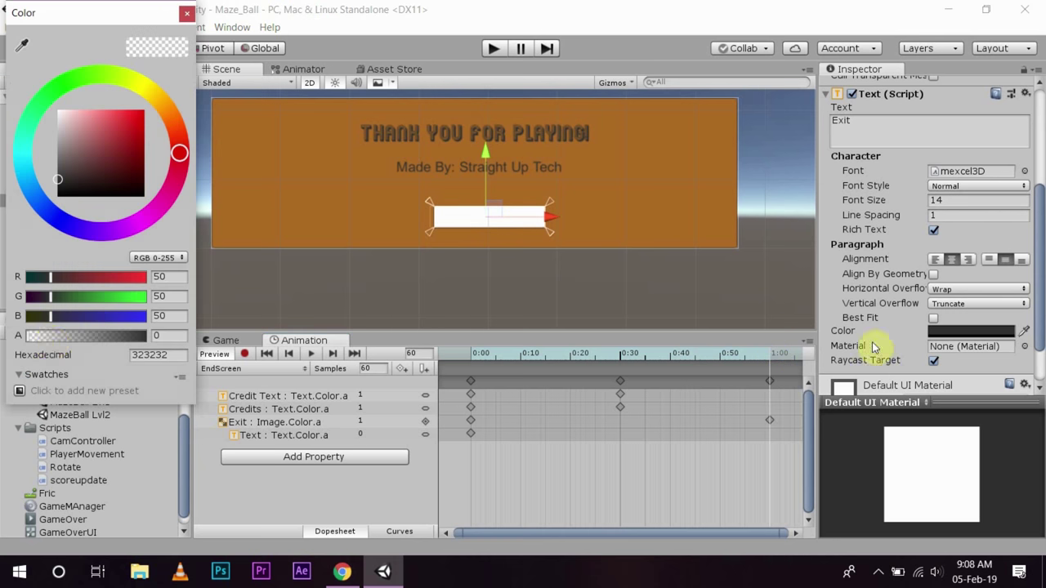
left_click(186, 13)
left_click(243, 353)
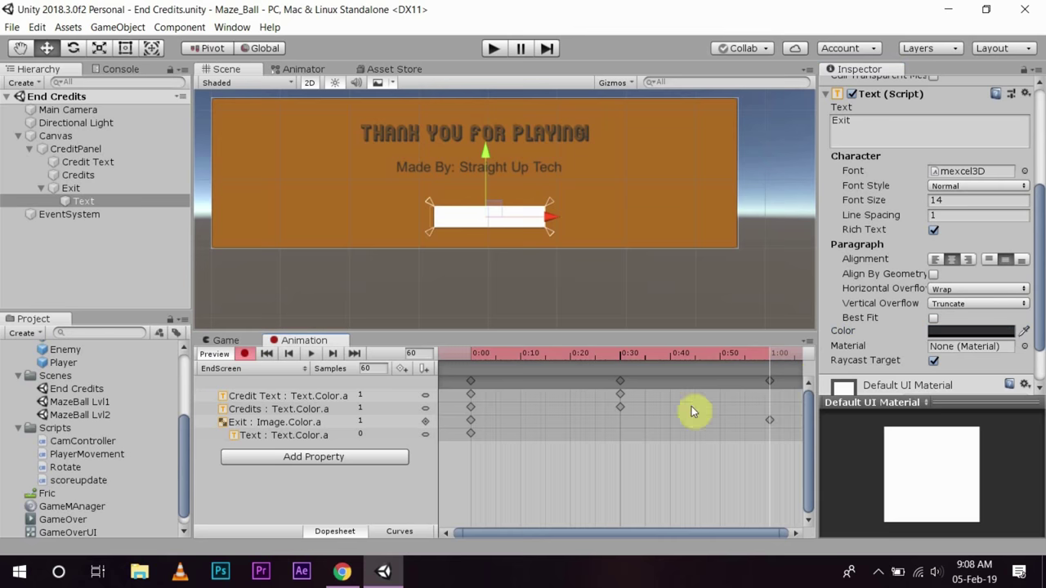
left_click(948, 332)
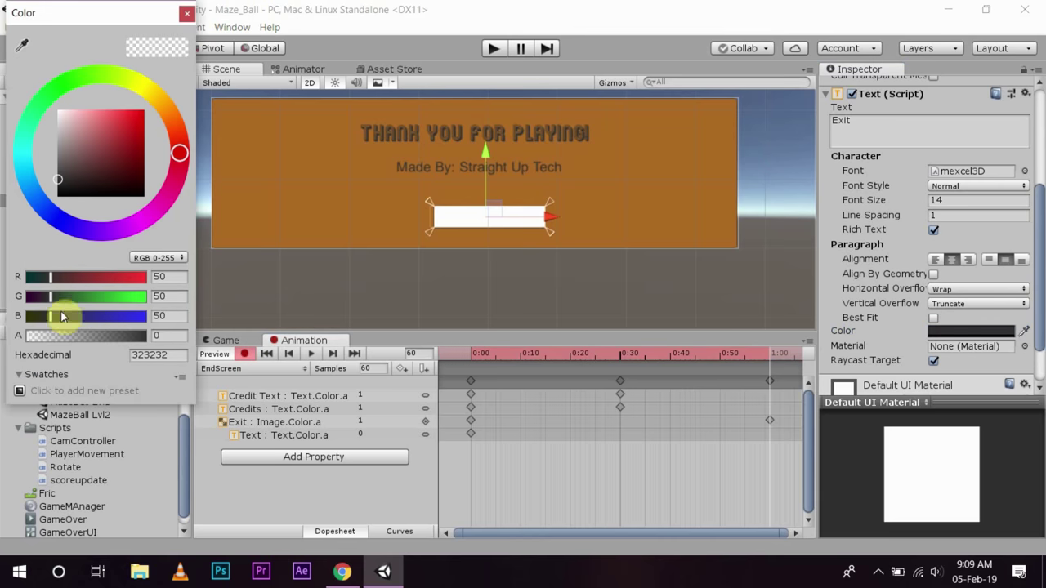
left_click_drag(29, 335, 252, 340)
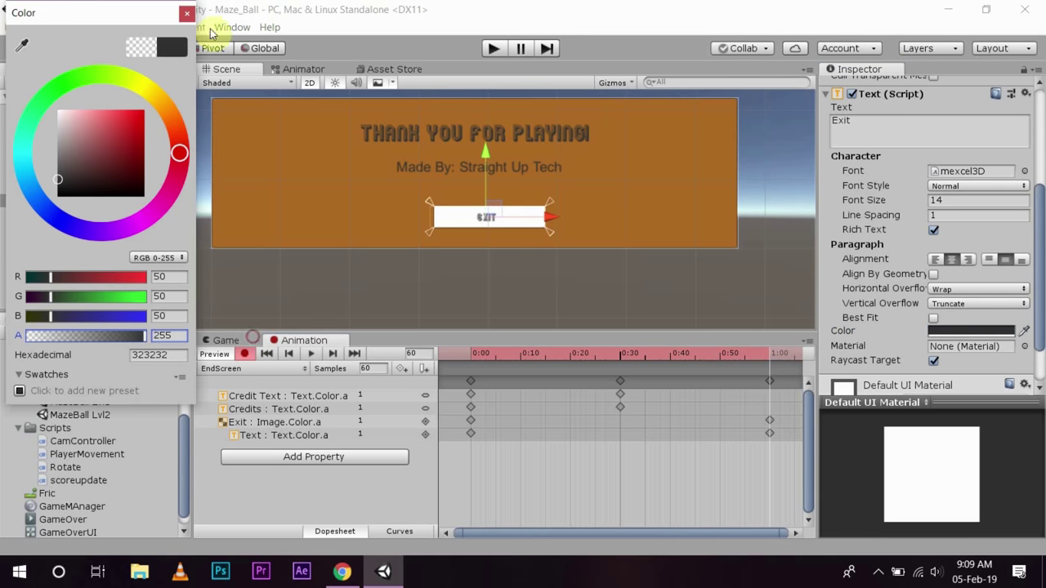
left_click(207, 103)
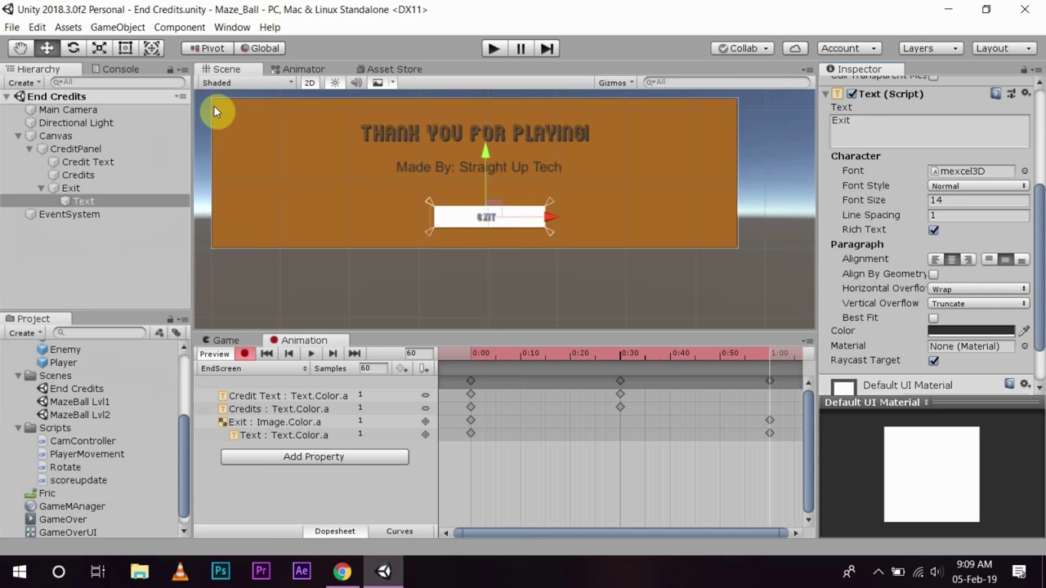
Replay the EndScreen clip from the start to check the fade-in, then select CreditPanel.
left_click(473, 353)
left_click(311, 355)
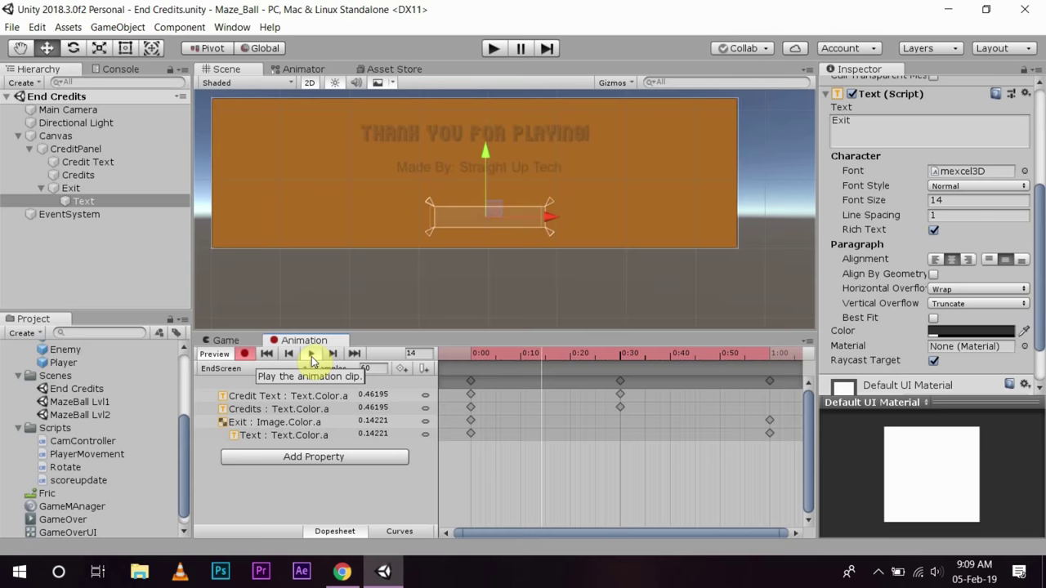
left_click(311, 355)
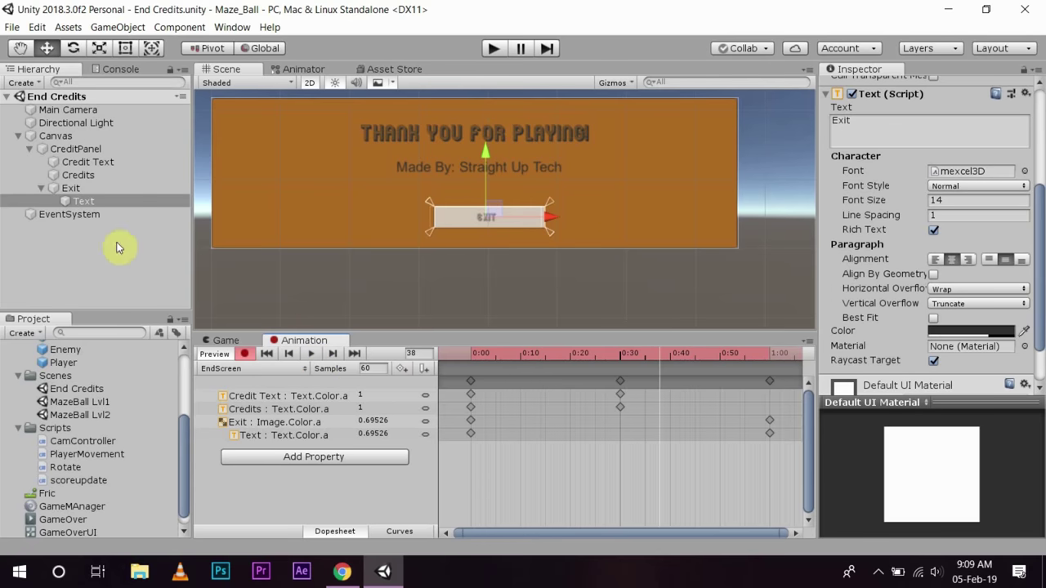
left_click(65, 153)
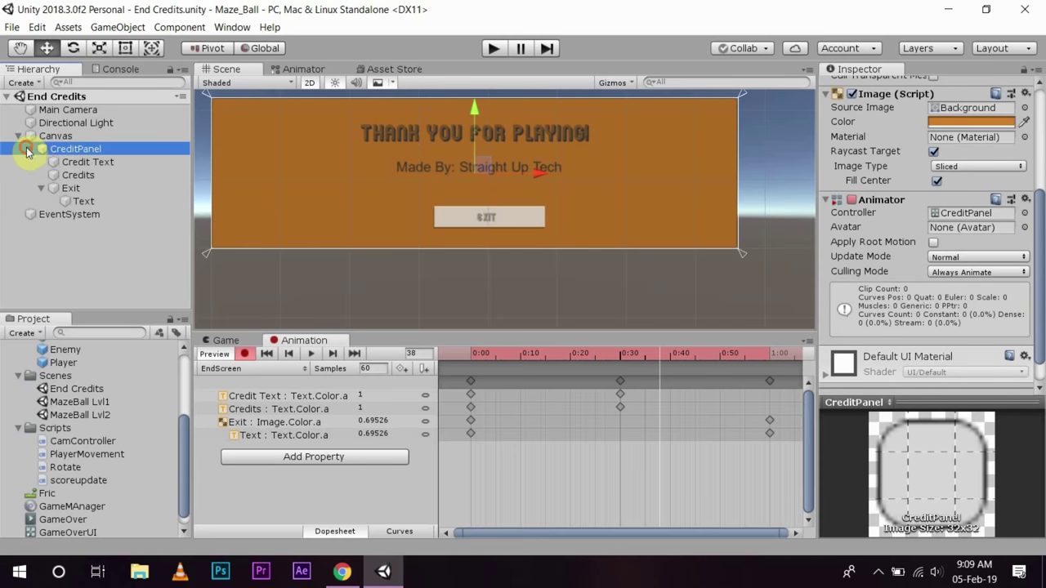
Add a new script component named shado to CreditPanel.
left_click(30, 150)
left_click(30, 149)
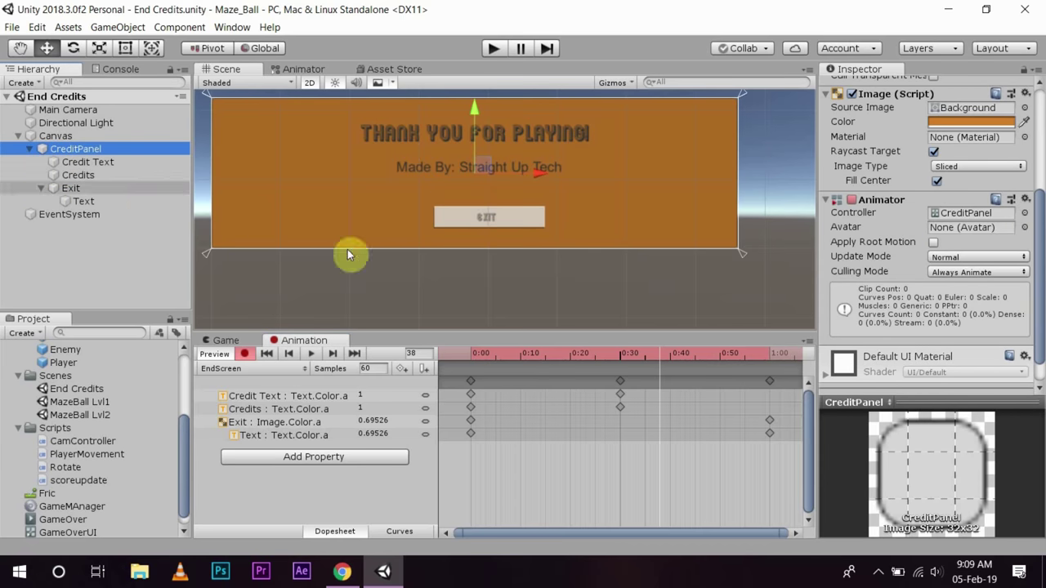
left_click_drag(1043, 291, 1042, 307)
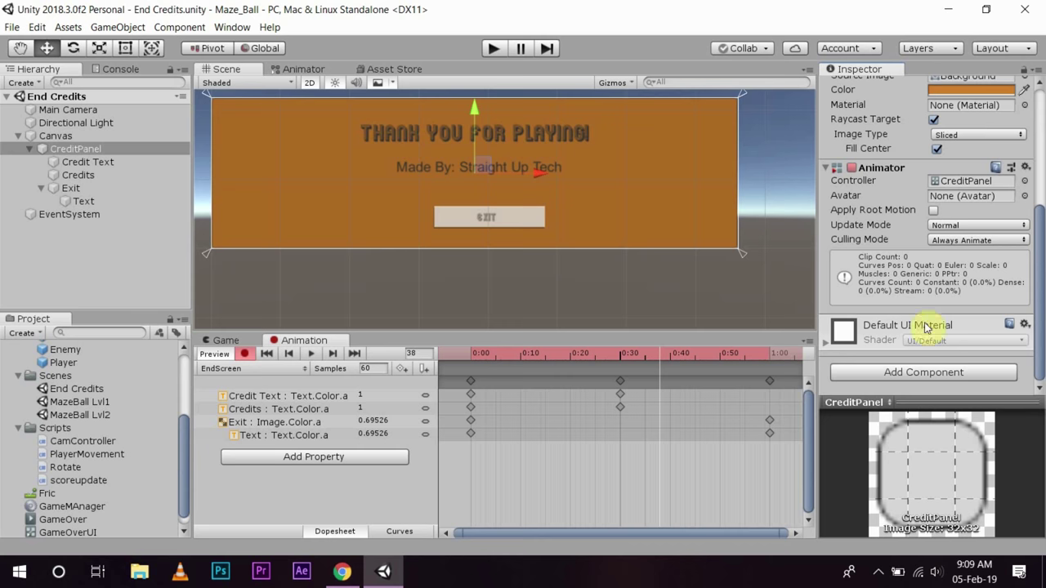
left_click(892, 371)
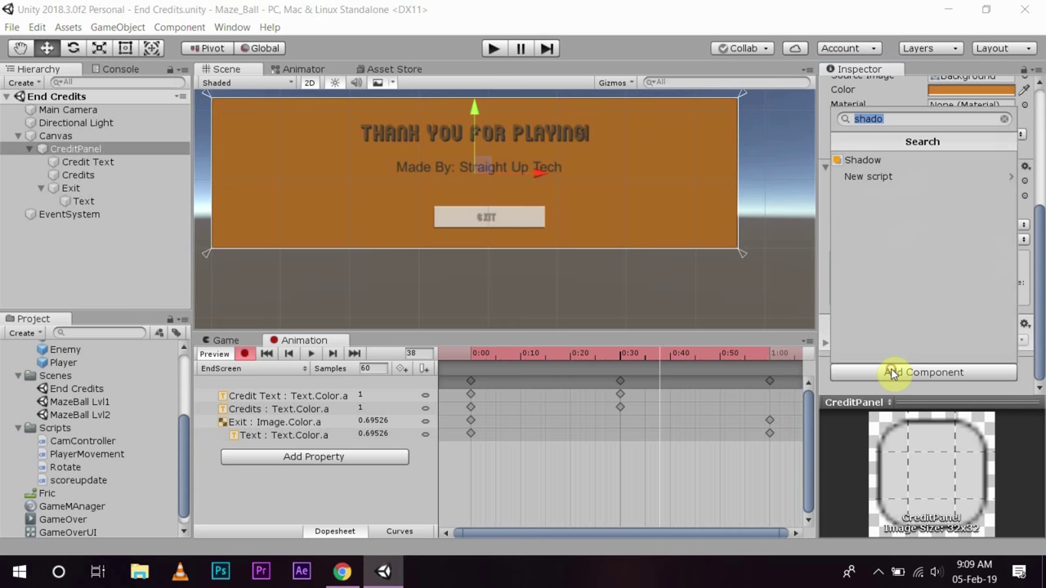
left_click(871, 177)
key("Return")
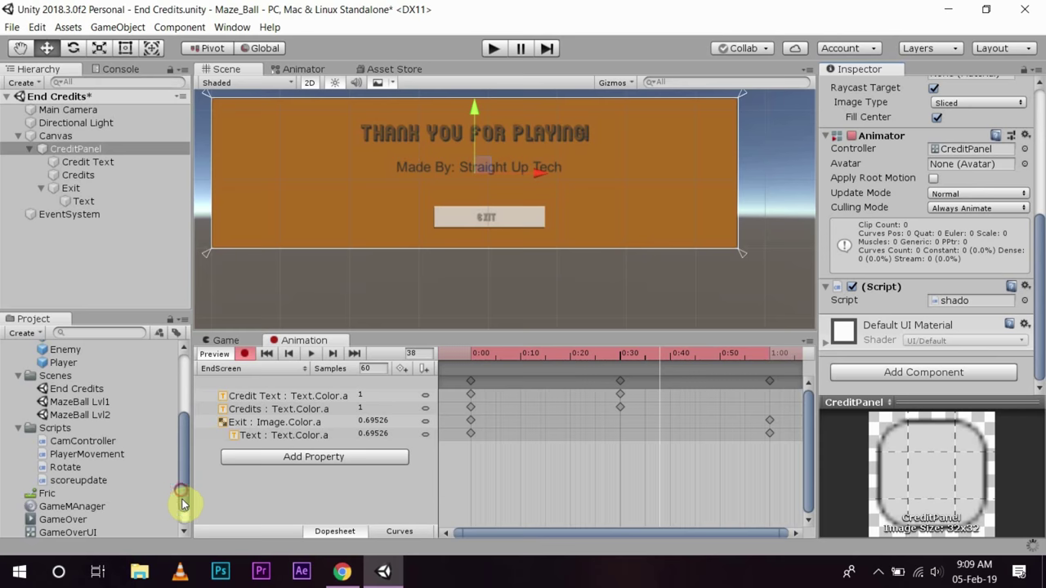
Stop keyframe recording and remove the shado script from CreditPanel.
left_click(184, 528)
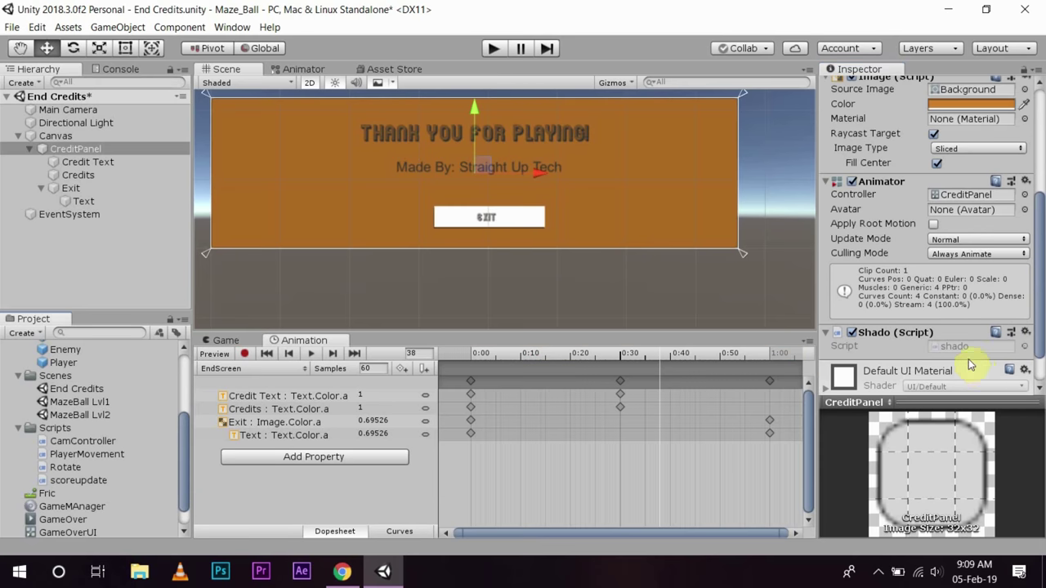
left_click(963, 346)
left_click(1025, 331)
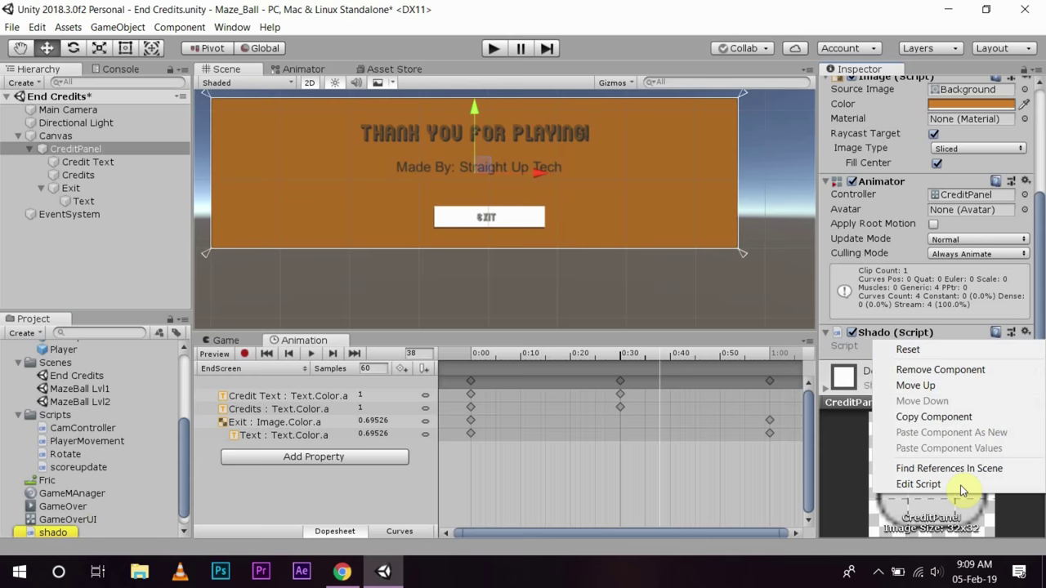
left_click(959, 371)
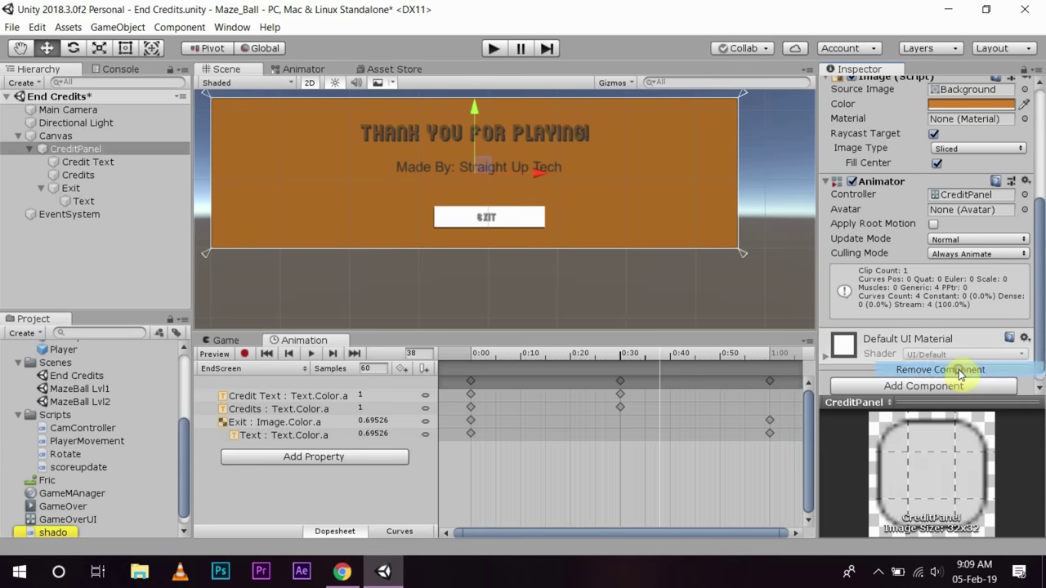
Create a new script named ExitGame and attach it to CreditPanel.
left_click(924, 386)
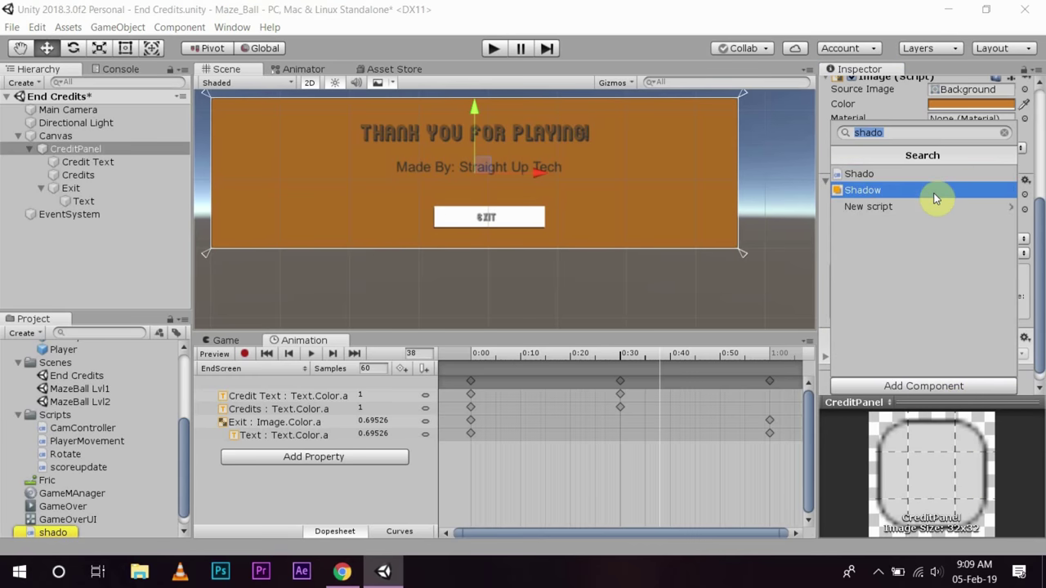
type("Exit")
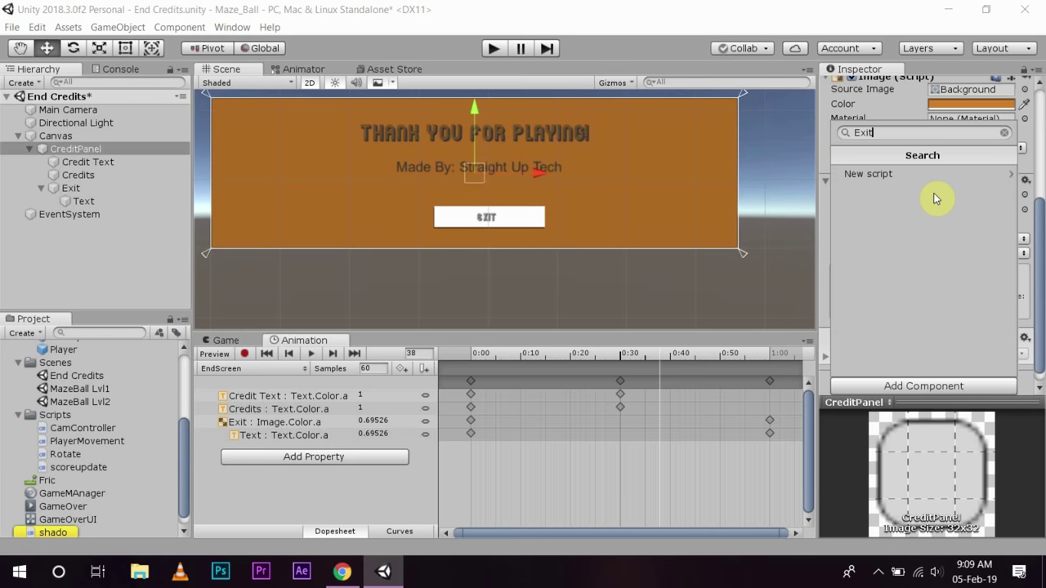
type("Game")
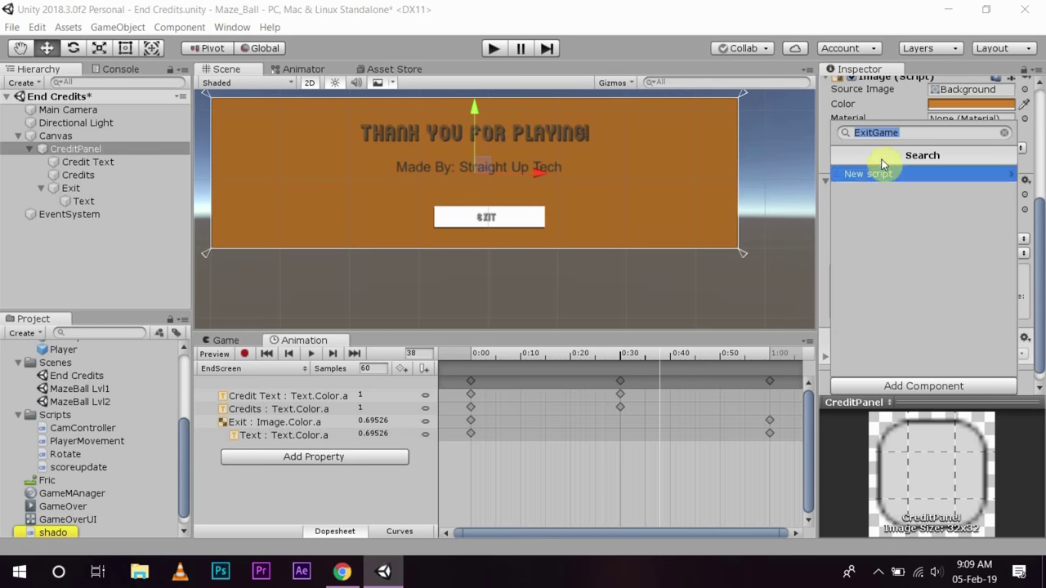
left_click(901, 176)
left_click(922, 361)
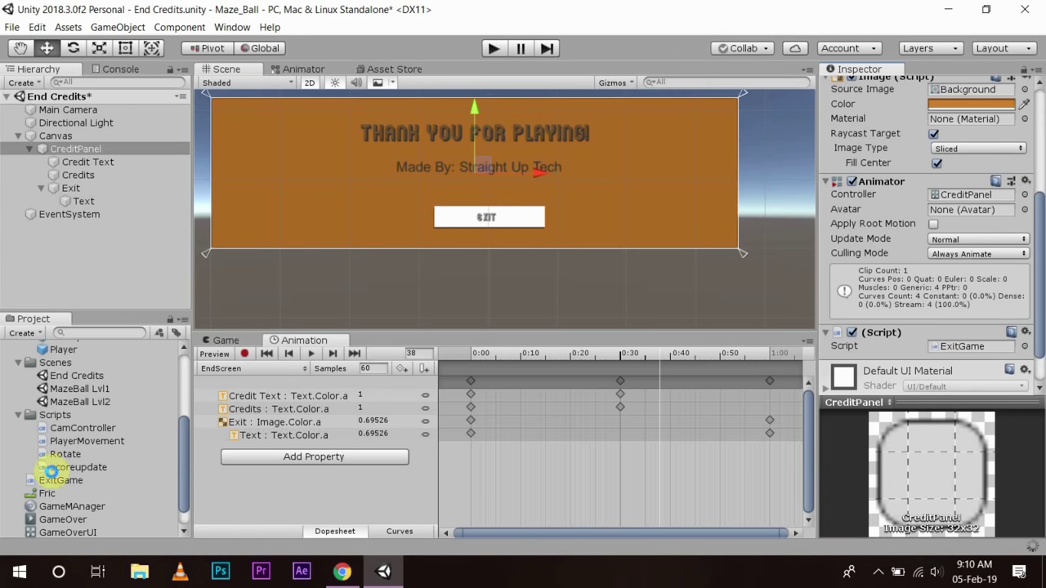
Move ExitGame into the Scripts folder and open it in Visual Studio.
left_click(64, 454)
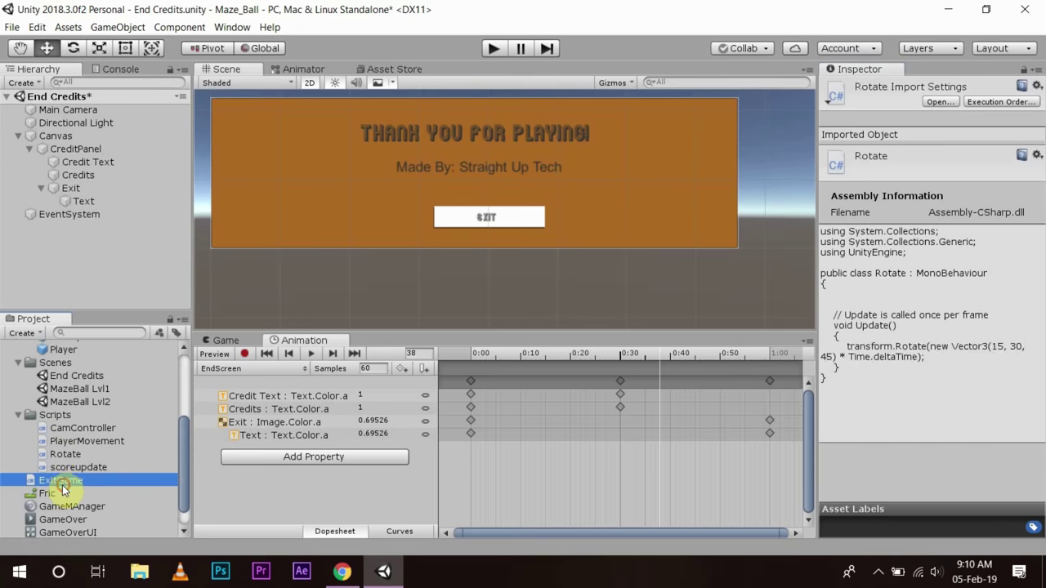
left_click_drag(60, 480, 70, 427)
left_click(76, 441)
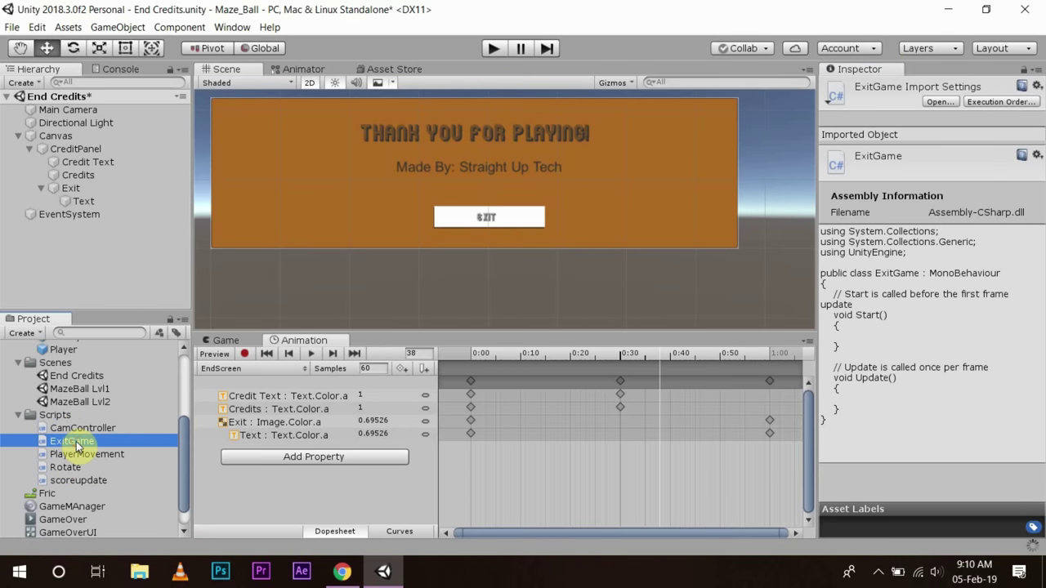
double_click(76, 445)
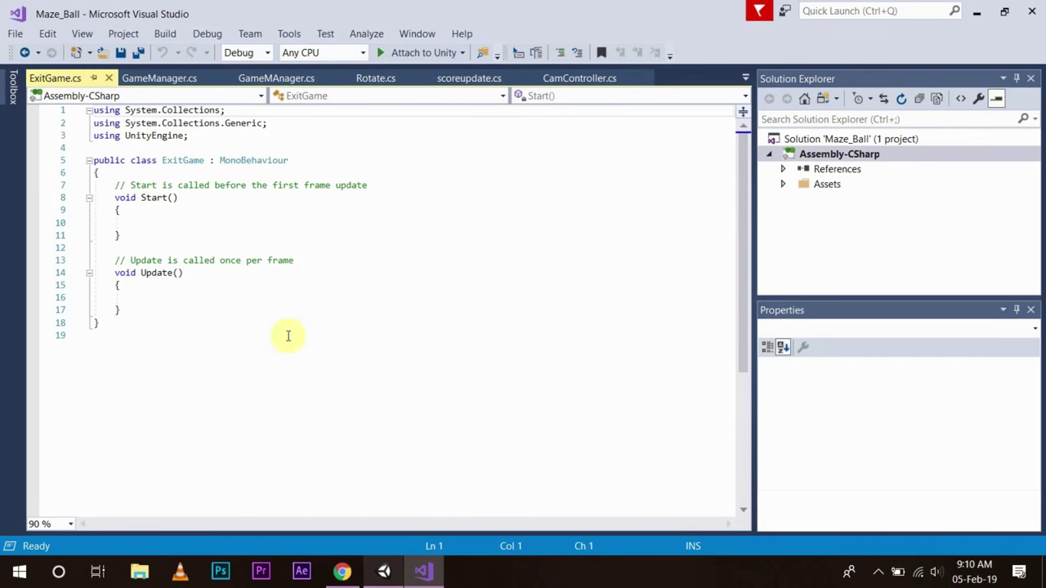
Delete the Start and Update methods and insert an empty OnApplicationQuit method from 'void quit'.
left_click(113, 190)
left_click_drag(113, 190, 184, 306)
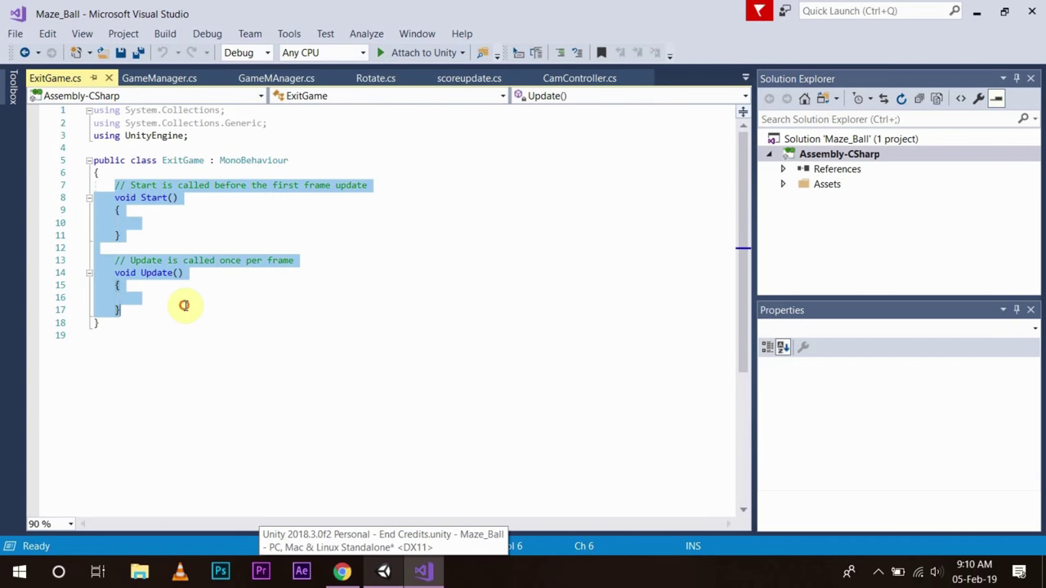
key("Delete")
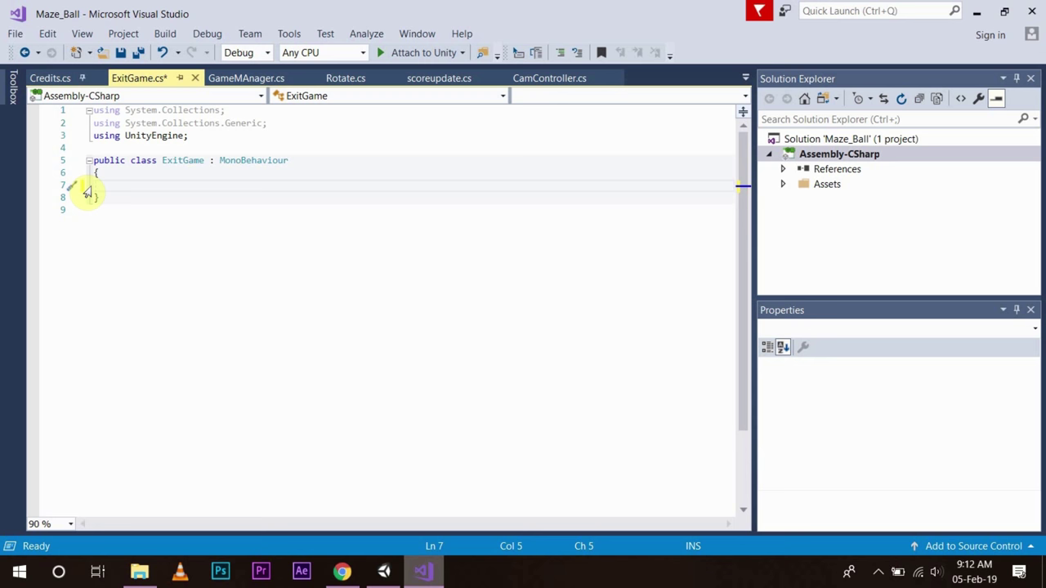
type("void ")
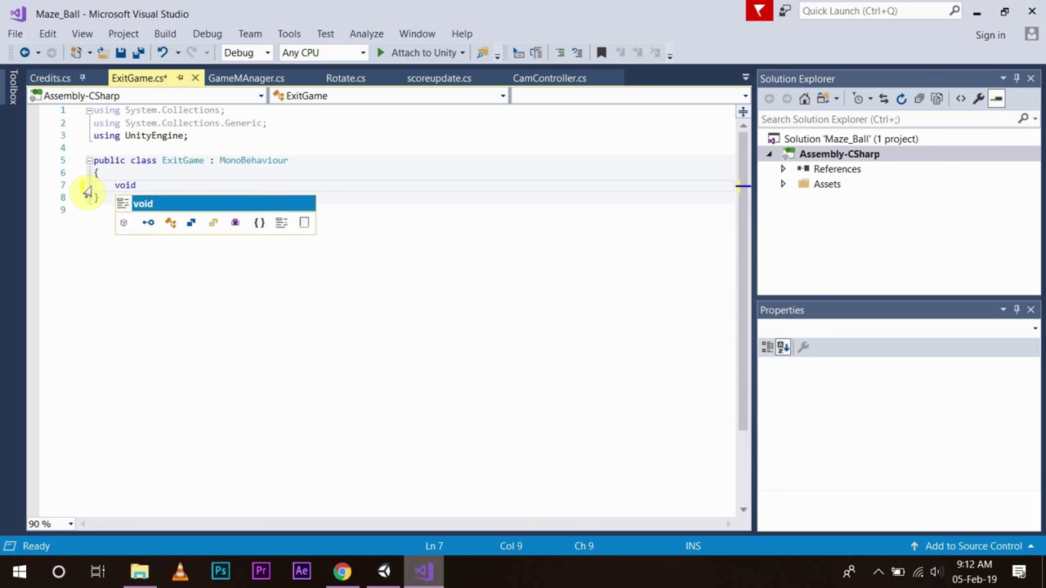
type("q")
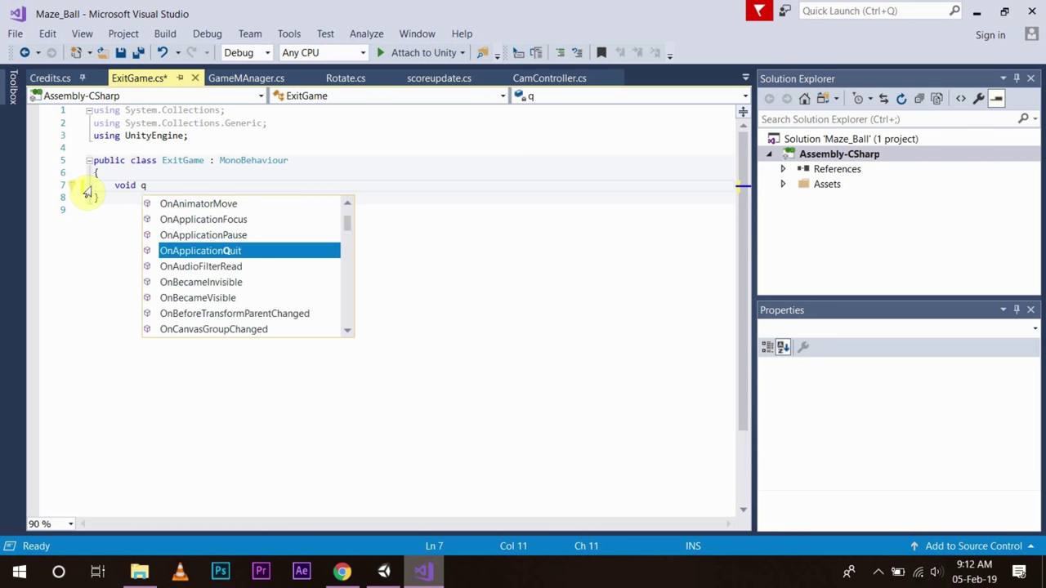
type("uit")
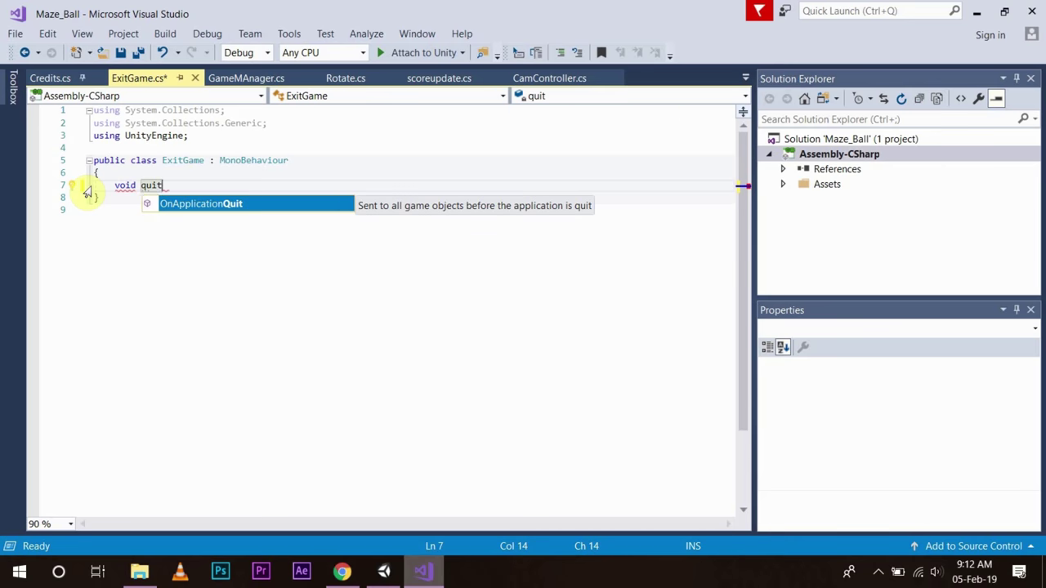
key("Escape")
key("Tab")
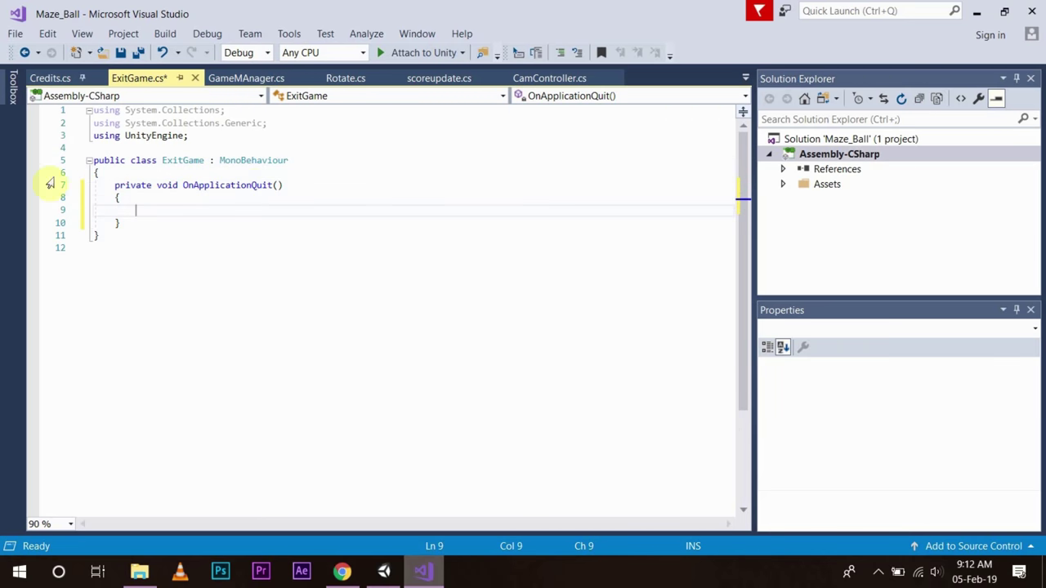
left_click(254, 186)
Rename the method to Quit and add Debug.Log("Application quit") in its body.
double_click(253, 186)
left_click_drag(254, 186, 177, 190)
key("BackSpace")
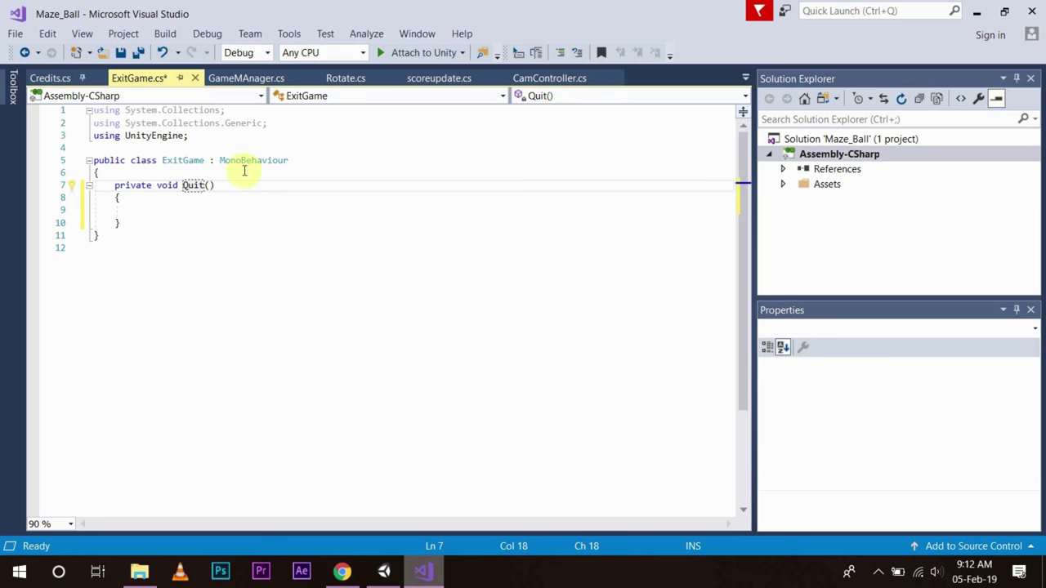
left_click(185, 197)
left_click(148, 209)
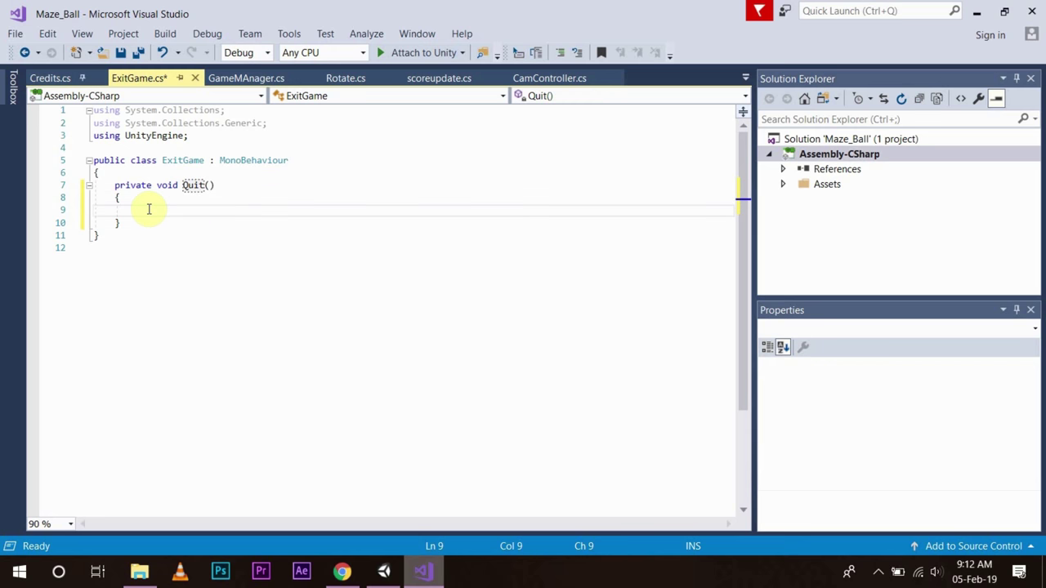
type("De")
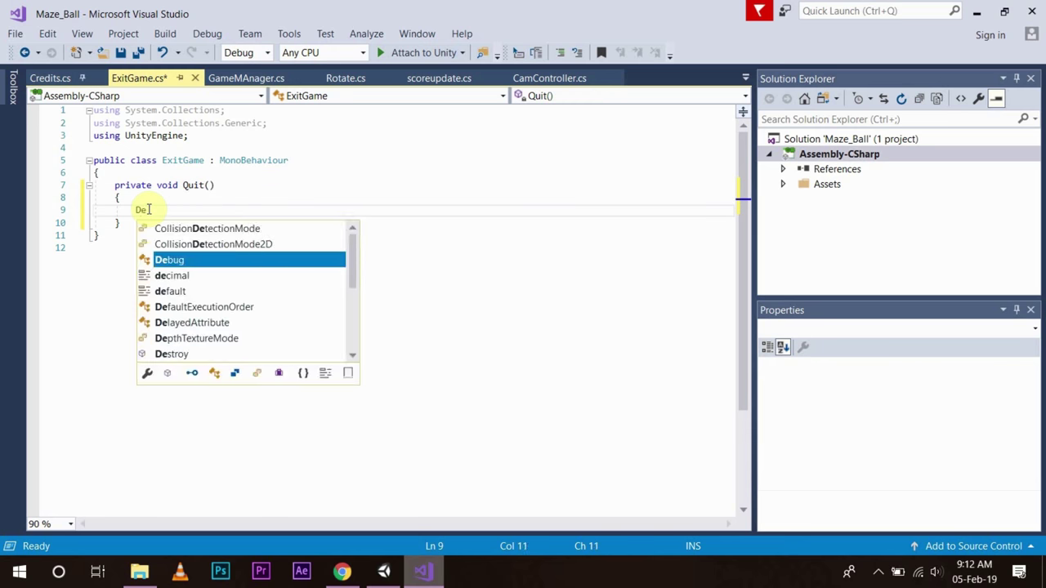
type("b")
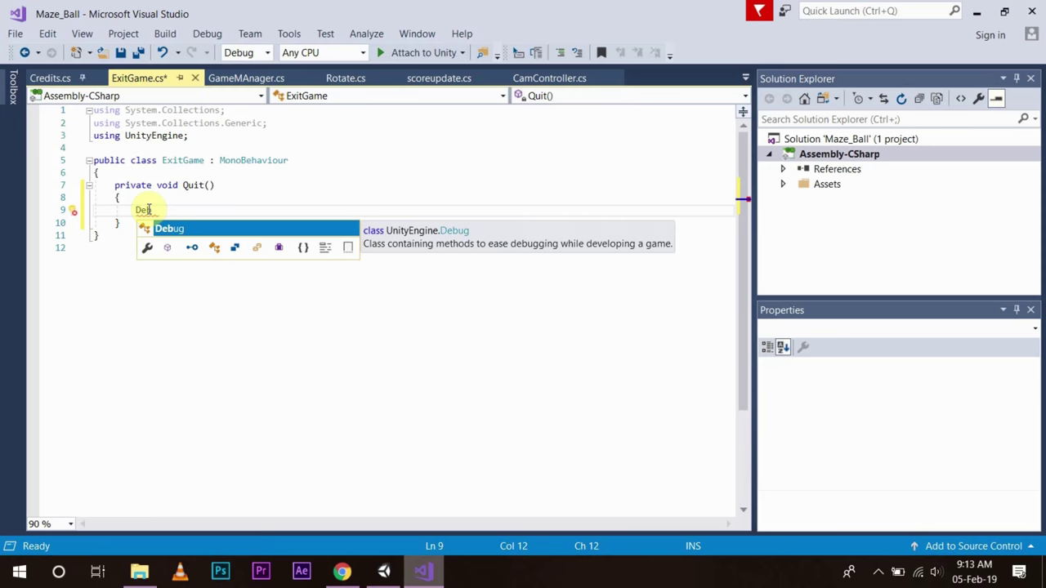
type("ug.Log")
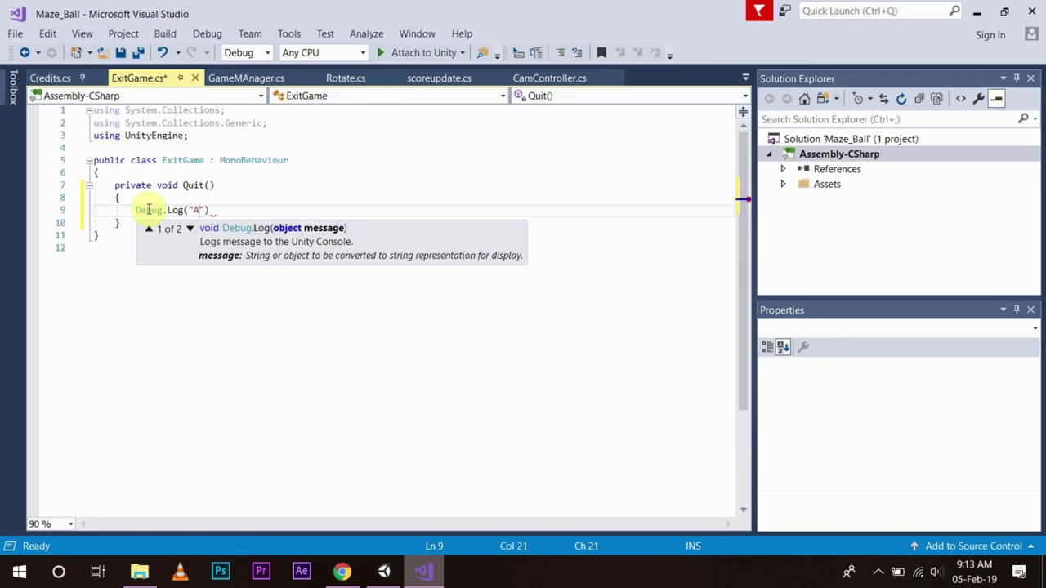
type("(\"Application quit\"")
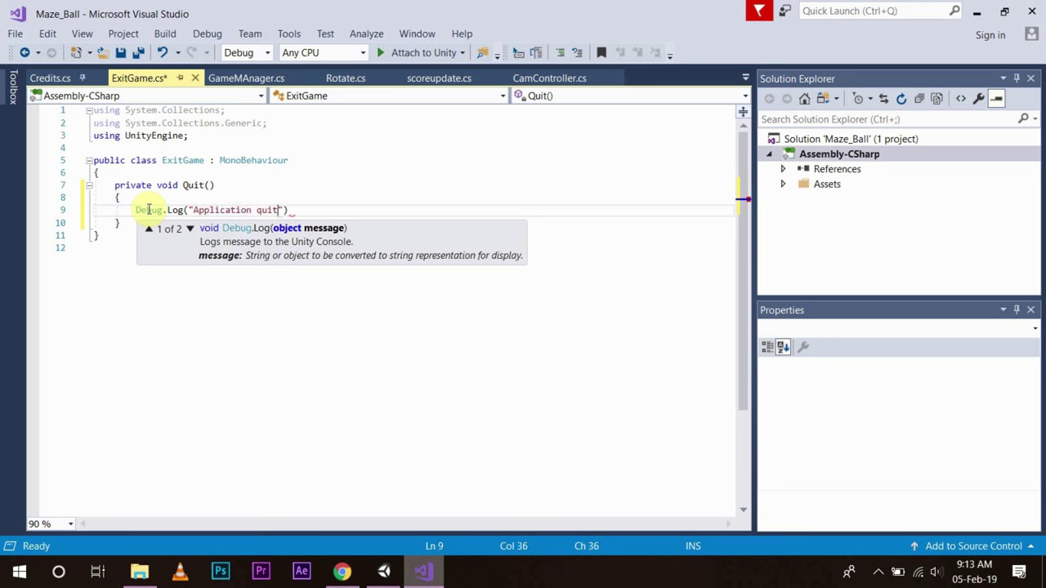
type(")")
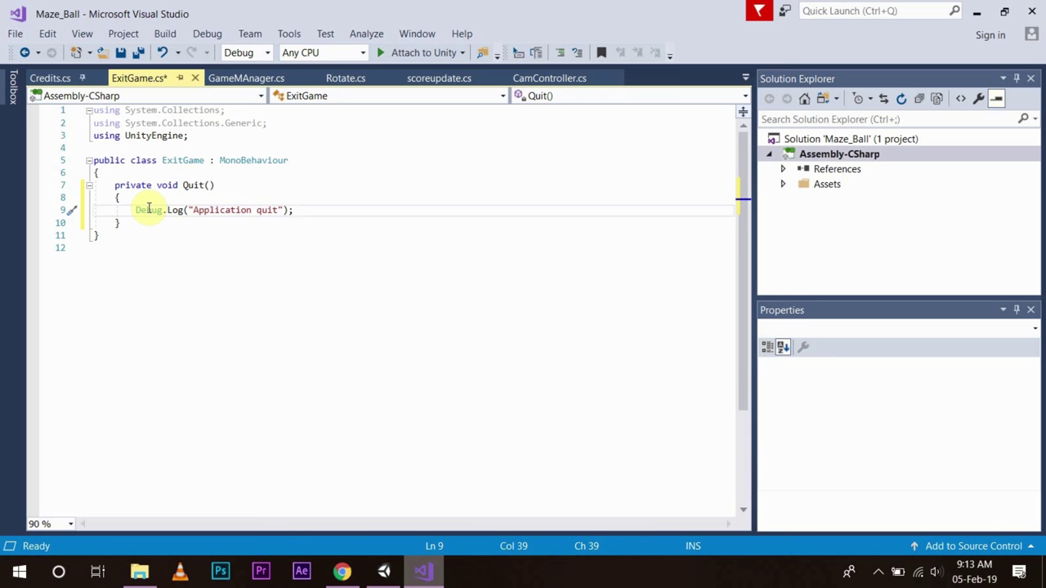
key("Return")
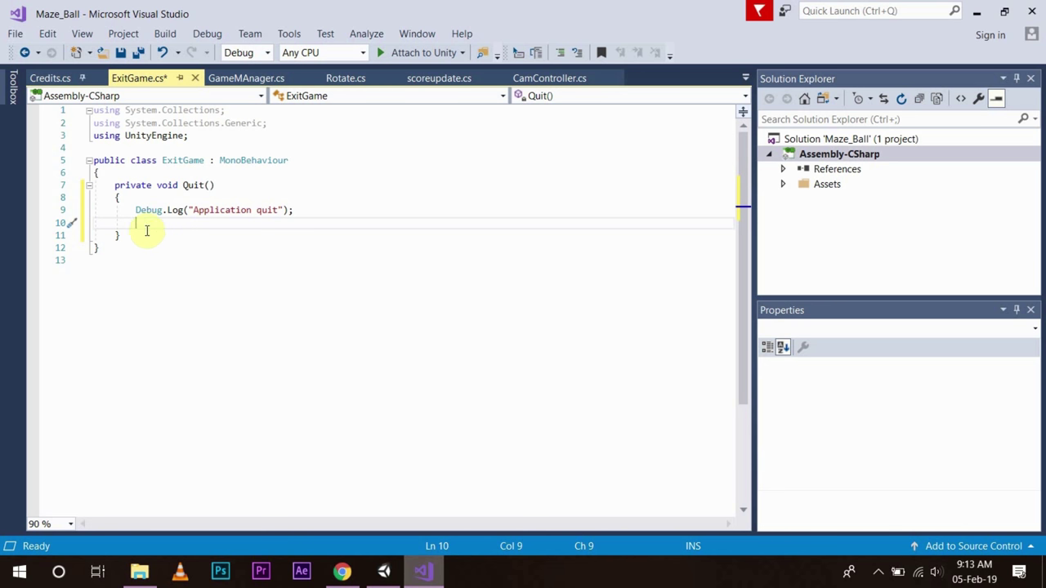
Add an Application.Quit() call after the log line and save ExitGame.cs.
left_click(37, 78)
left_click(117, 78)
type("Application")
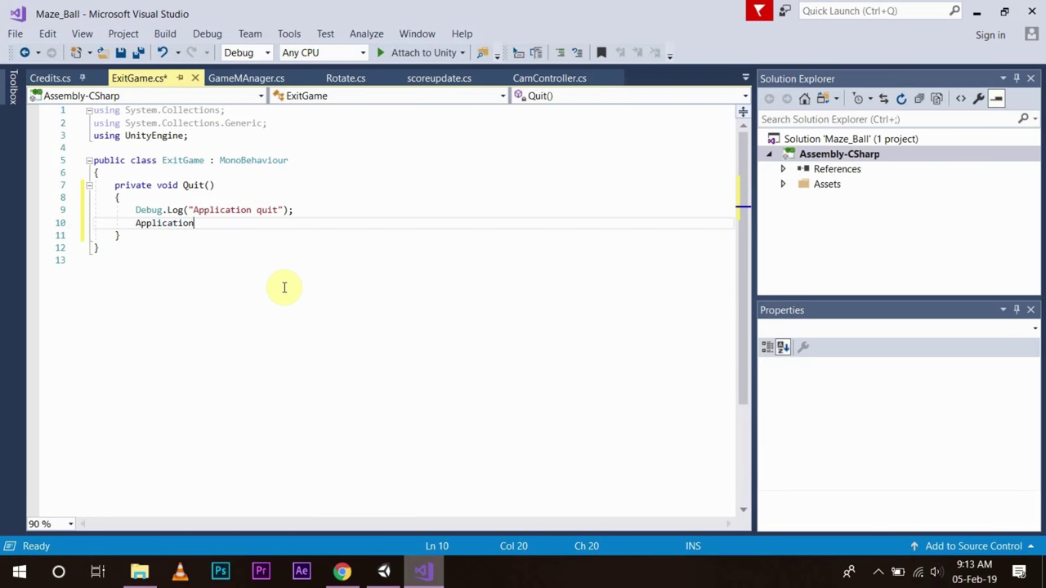
type(".qui")
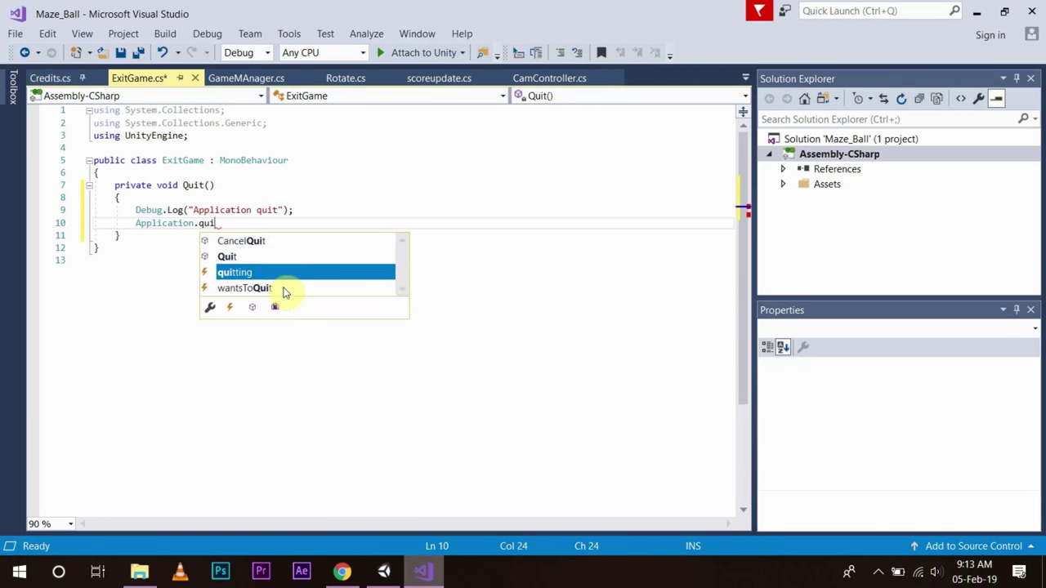
key("Up")
key("Tab")
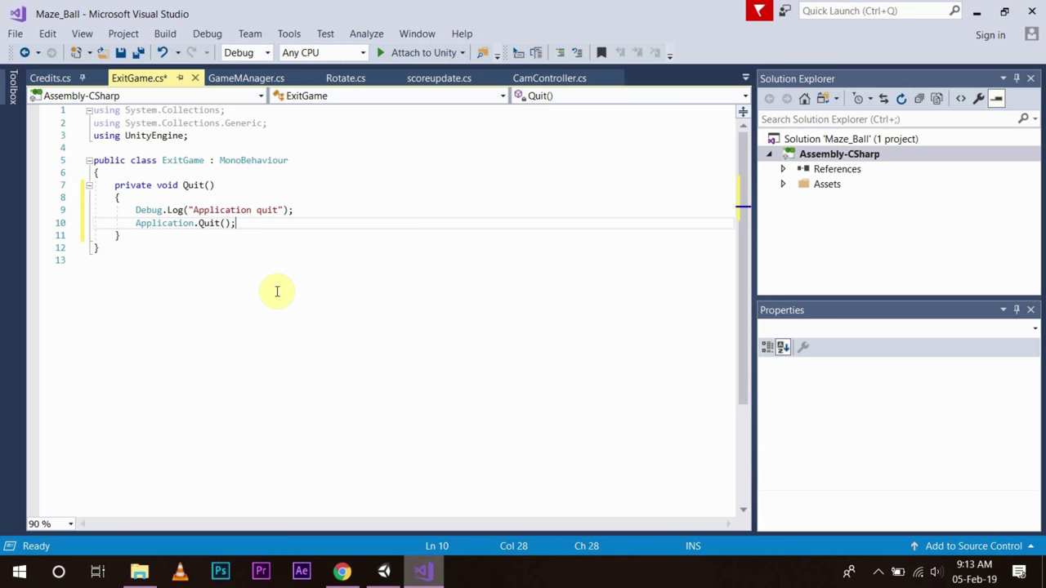
key("ctrl+s")
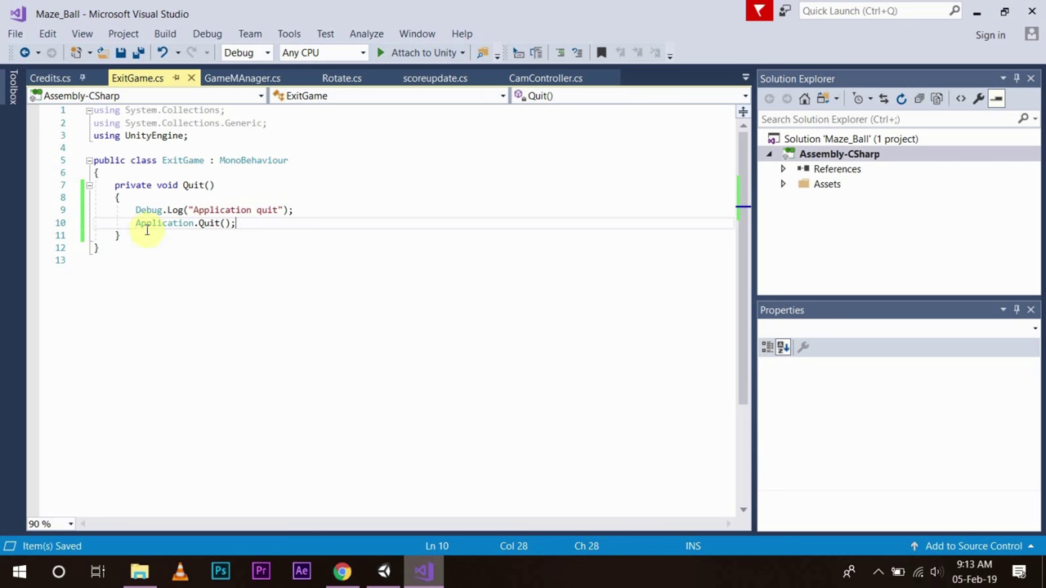
Add an On Click event to the Exit button targeting CreditPanel and calling ExitGame.Quit().
left_click(384, 571)
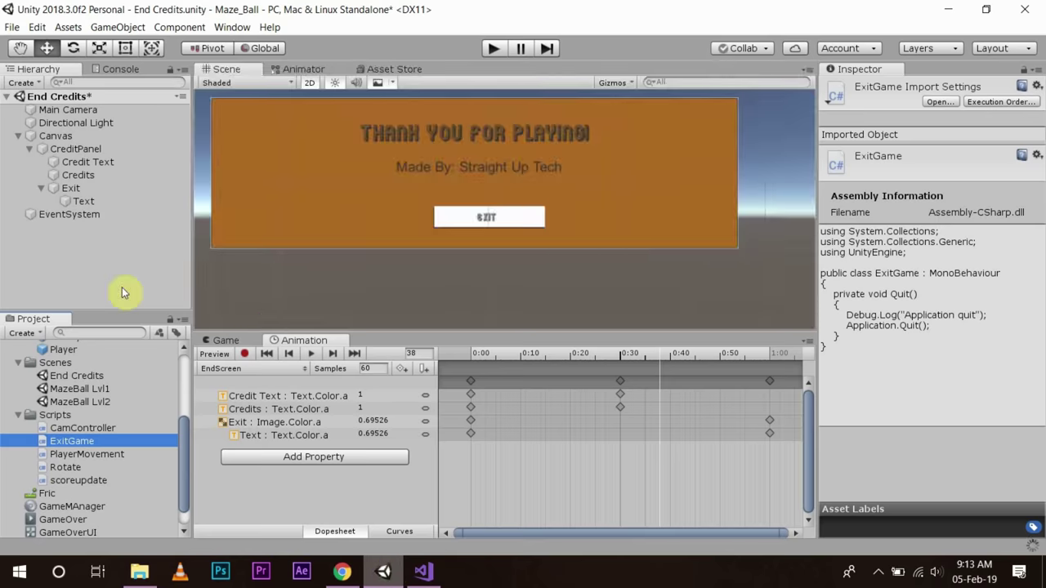
left_click(67, 193)
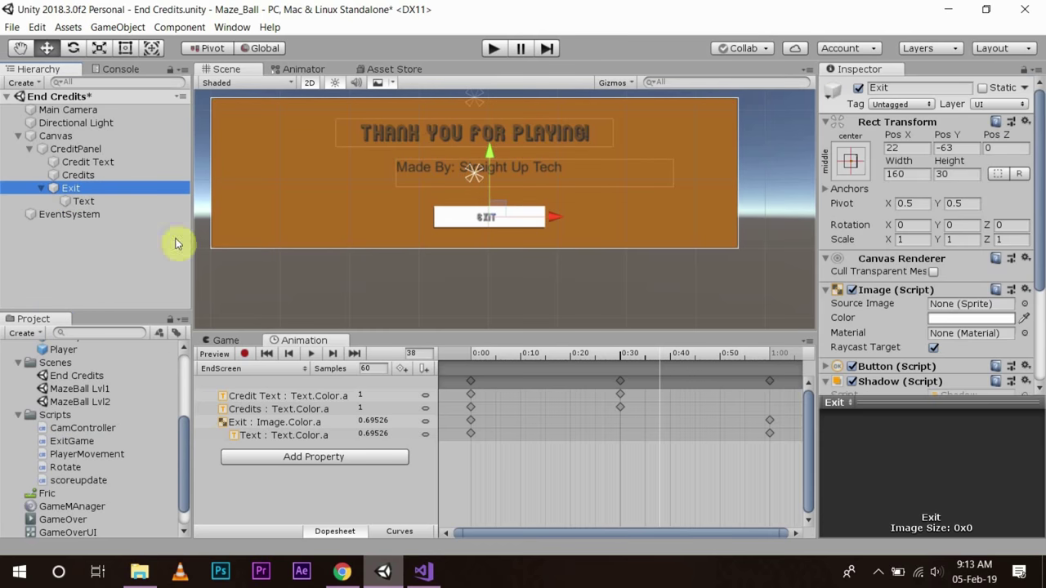
scroll(915, 260, "down", 3)
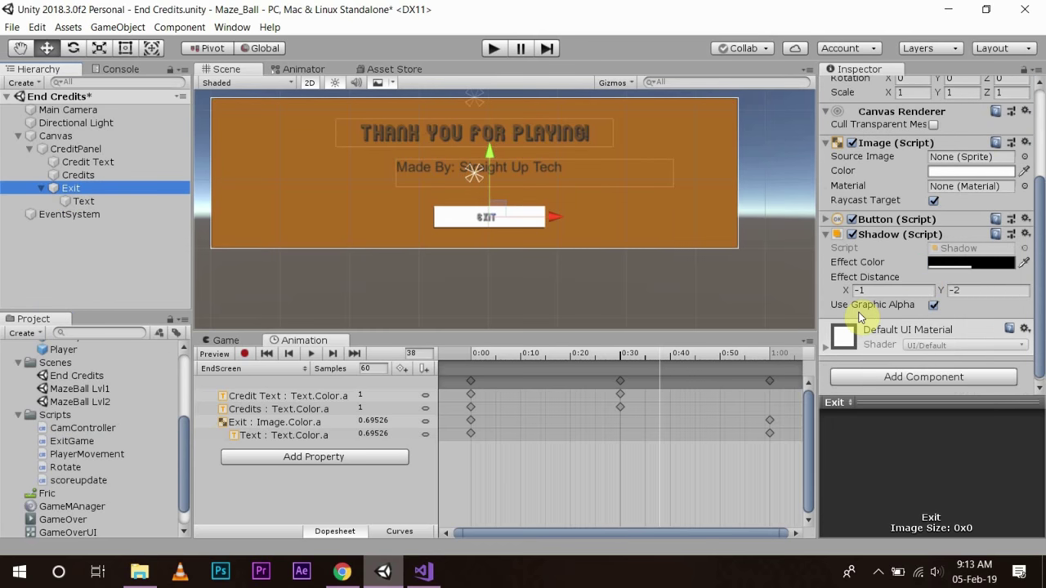
left_click(824, 220)
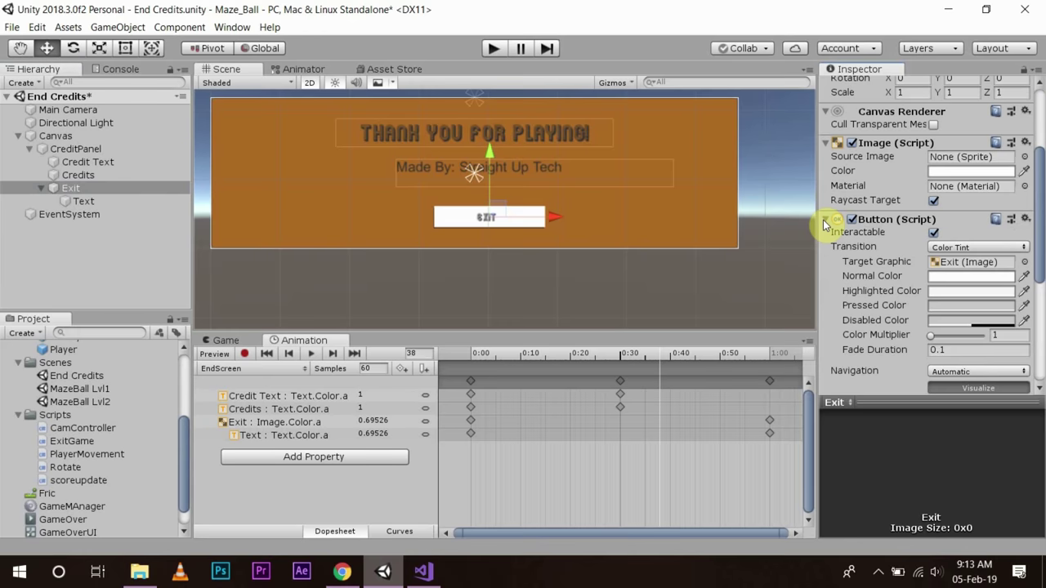
scroll(889, 282, "down", 3)
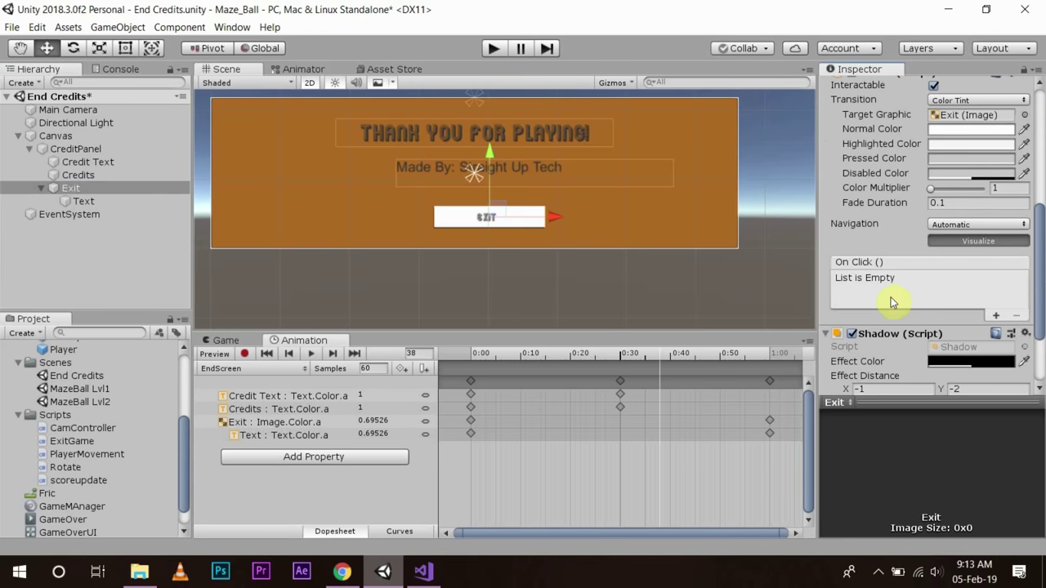
left_click(997, 314)
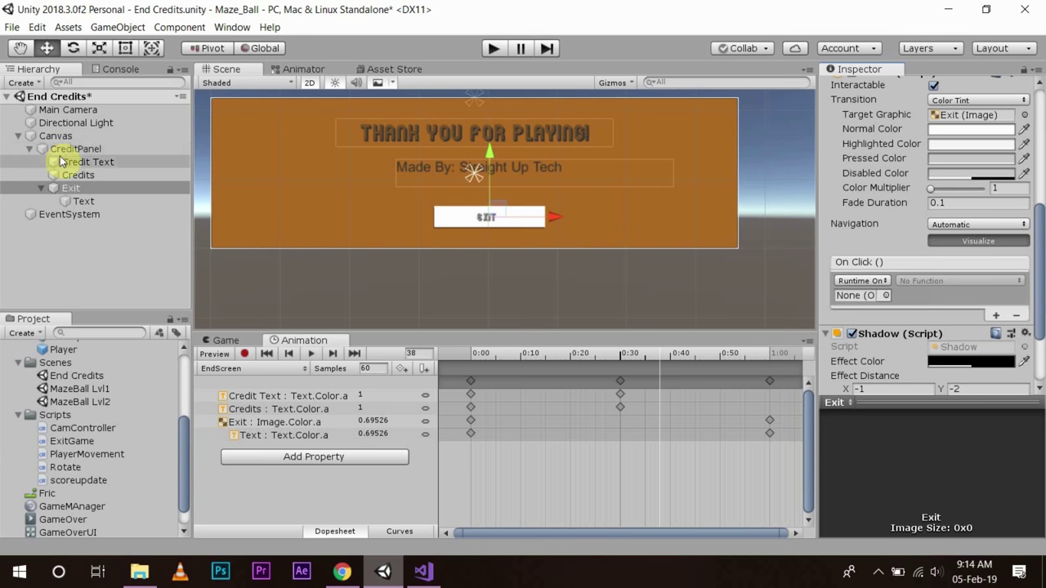
left_click_drag(68, 155, 858, 299)
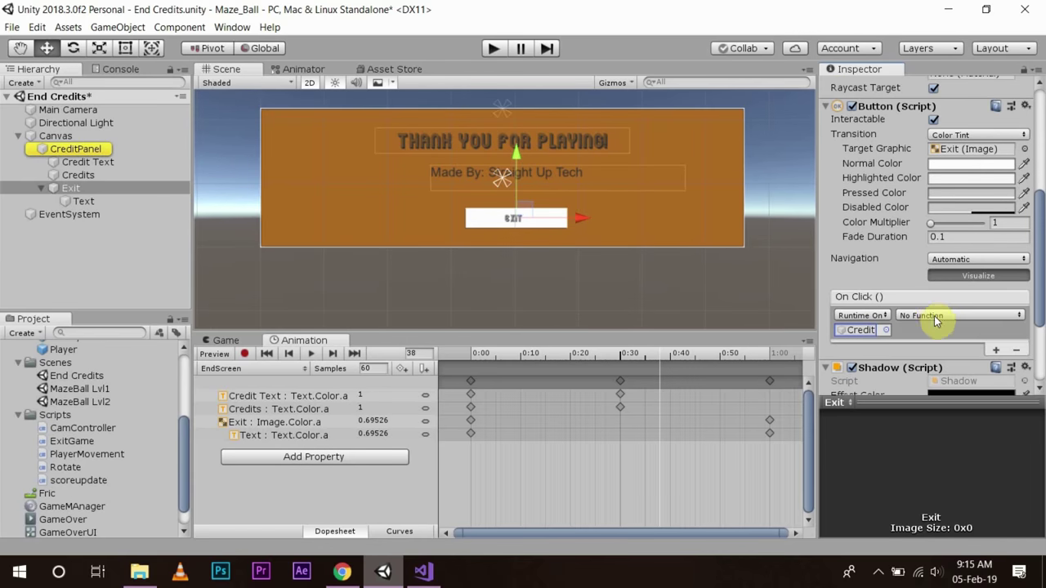
left_click(934, 316)
mouse_move(938, 430)
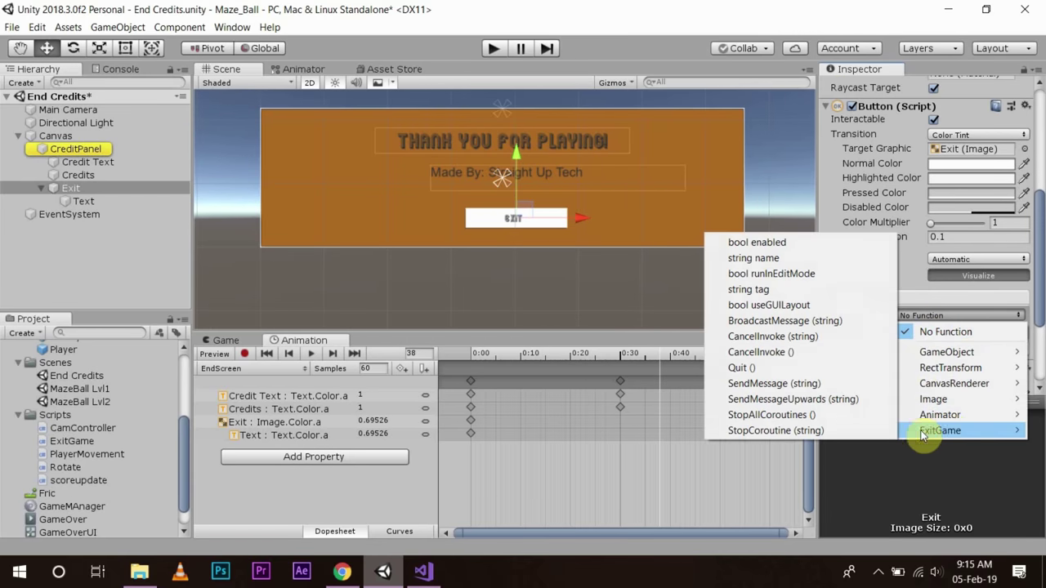
left_click(742, 368)
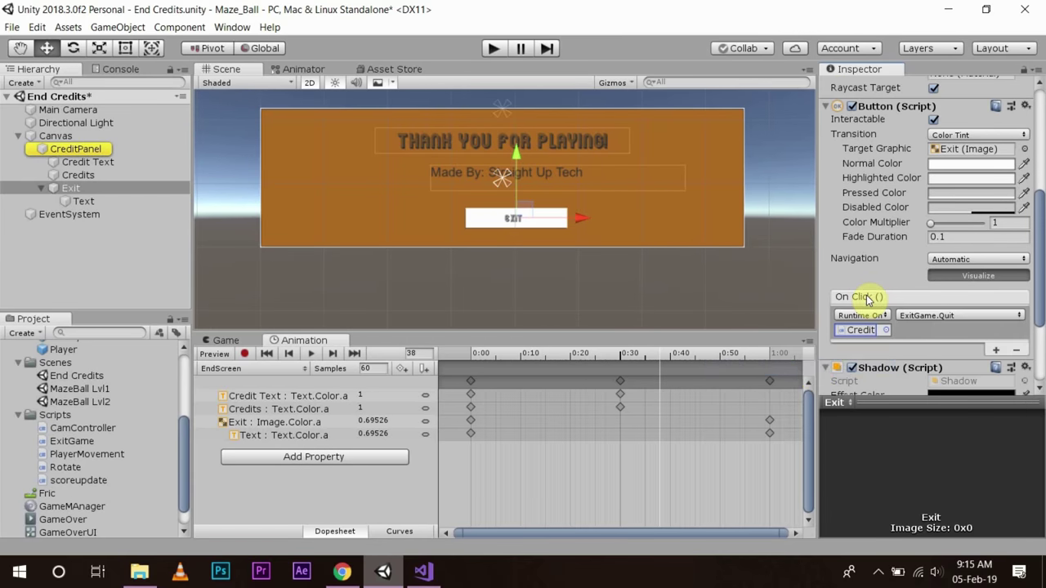
Play the scene, click Exit in the Game view, and check the 'Application quit' console entry.
left_click(491, 49)
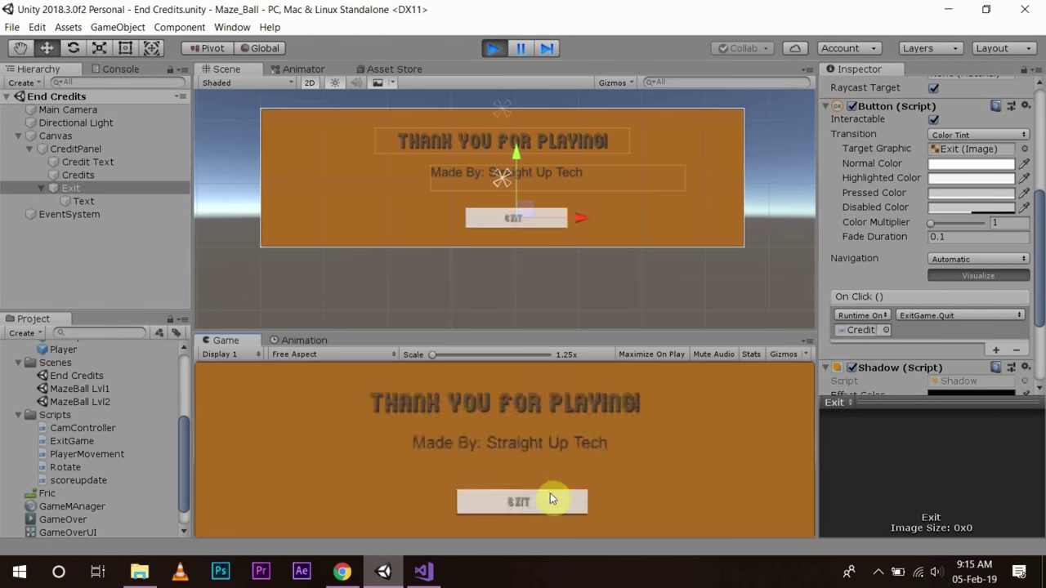
left_click(531, 507)
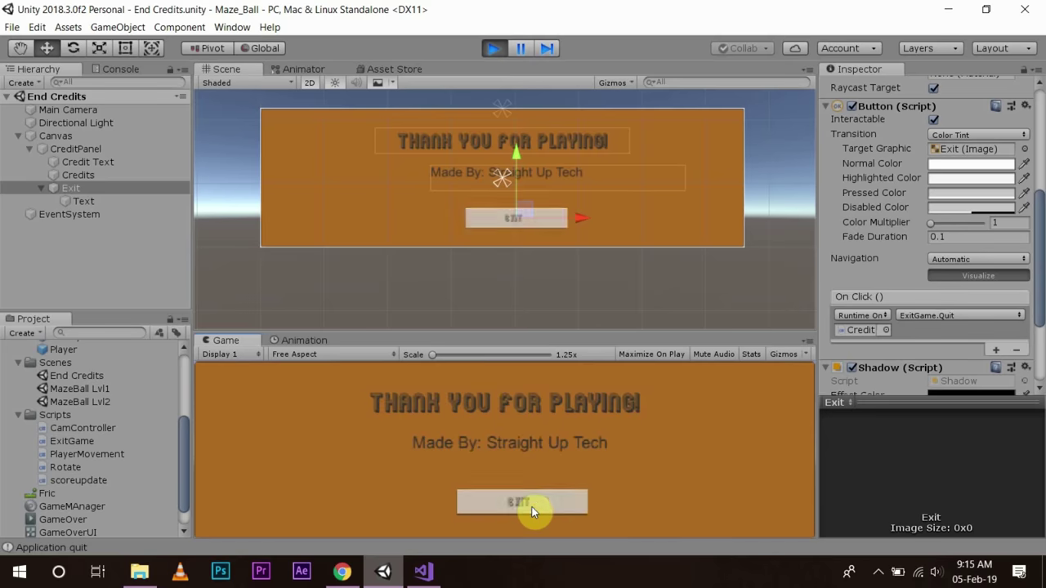
left_click(120, 68)
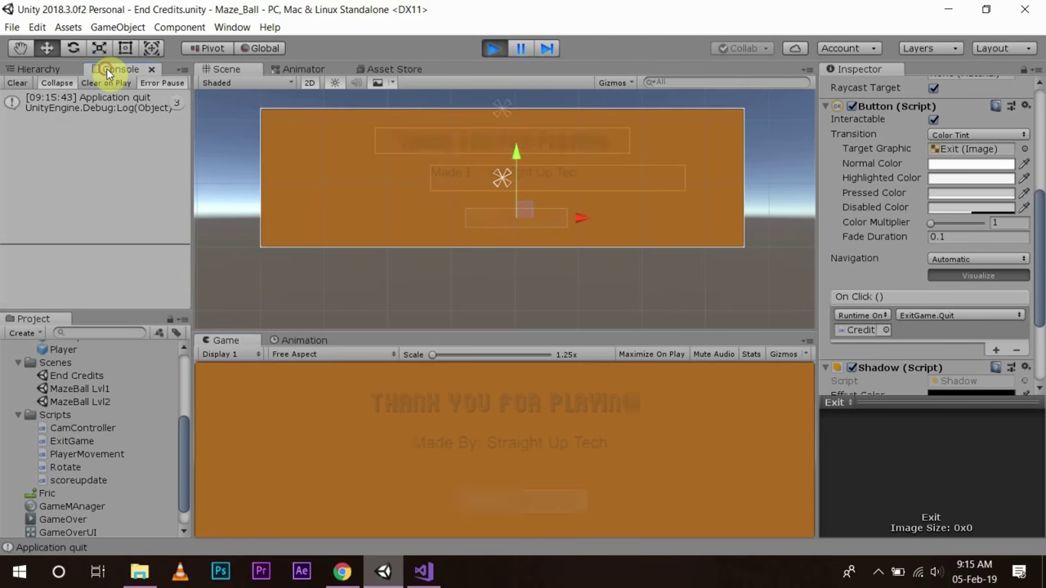
left_click(140, 119)
scroll(98, 303, "down", 1)
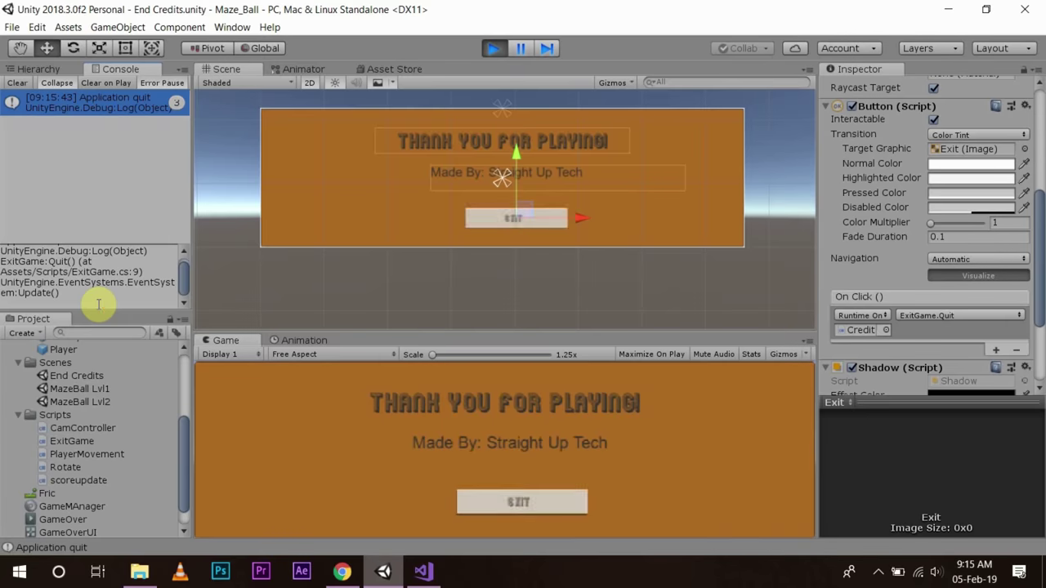
Stop play mode and untick Loop Time on the EndScreen clip in Assets > Animation.
left_click(495, 48)
left_click(39, 69)
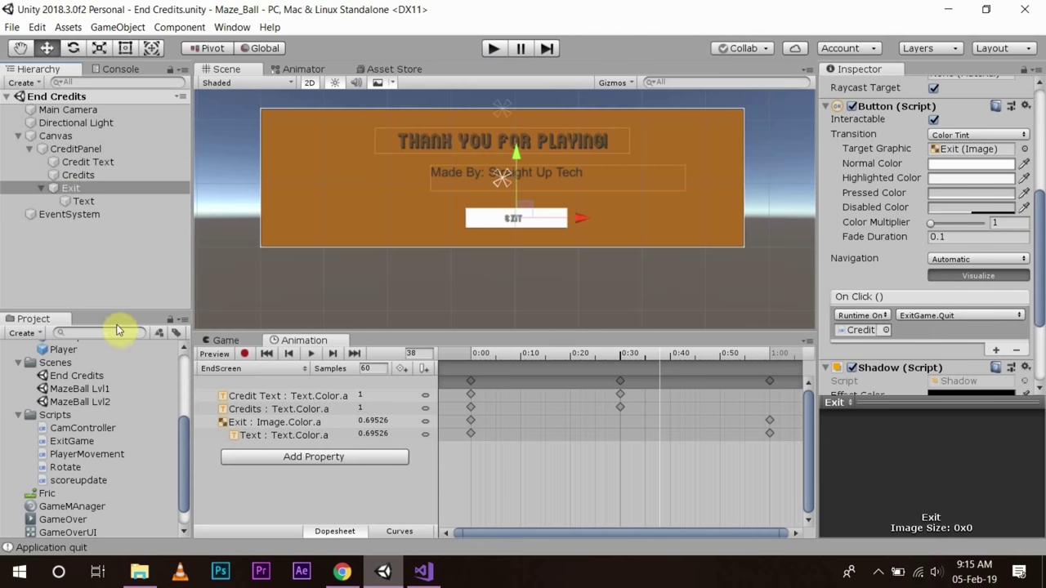
scroll(131, 442, "up", 5)
left_click(15, 364)
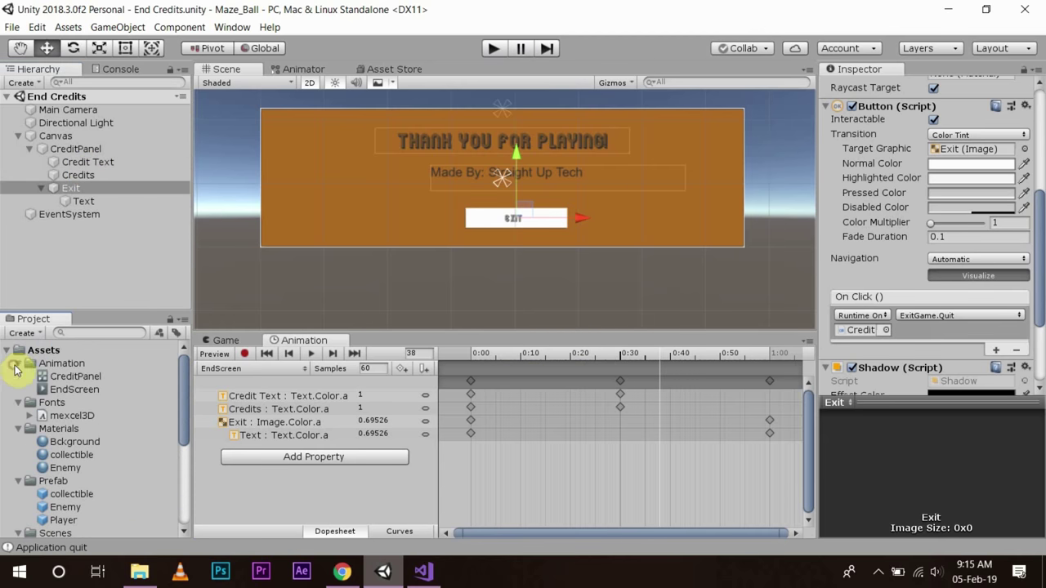
left_click(86, 377)
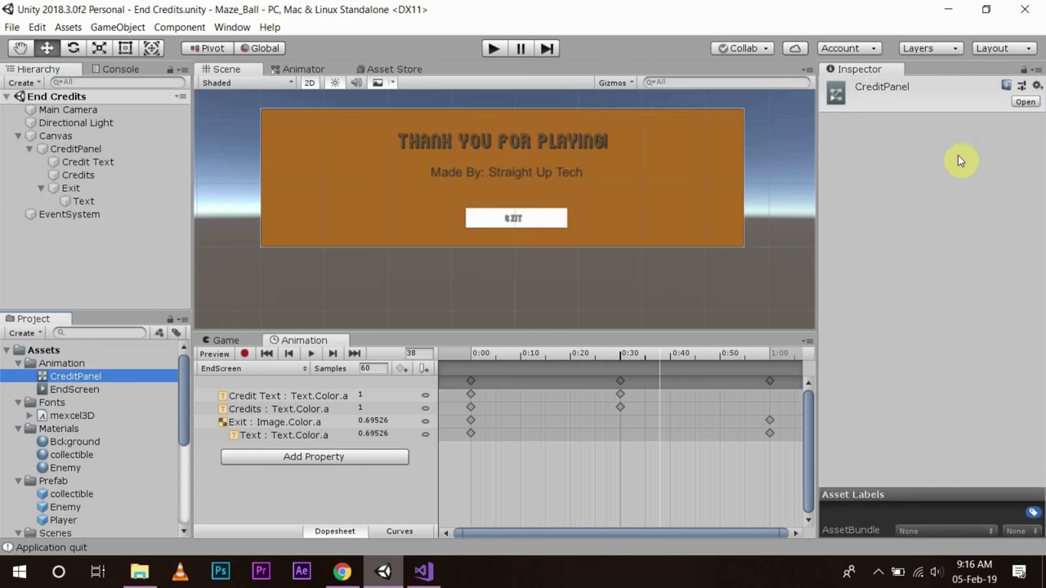
left_click(83, 391)
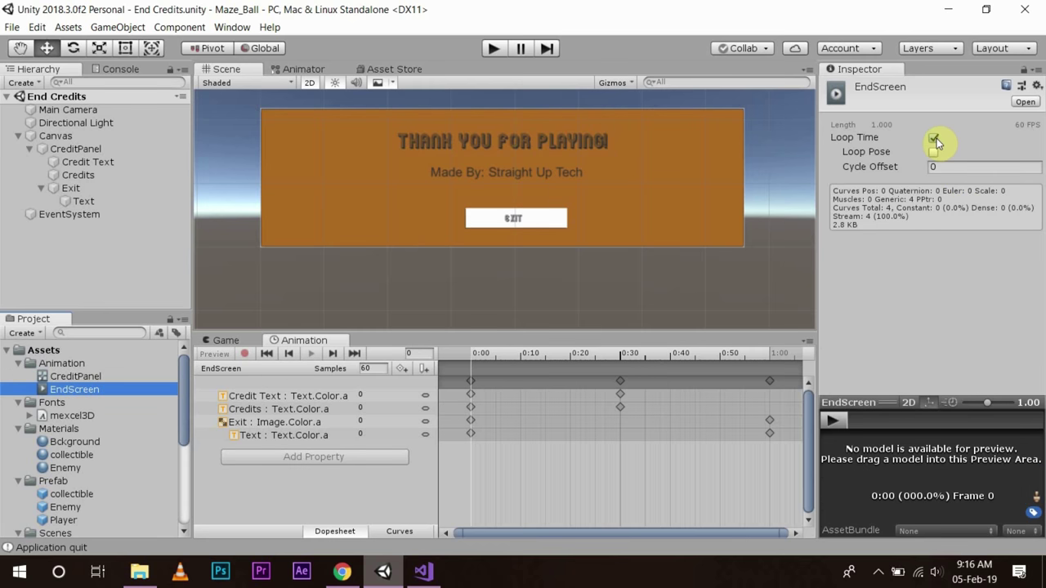
left_click(933, 138)
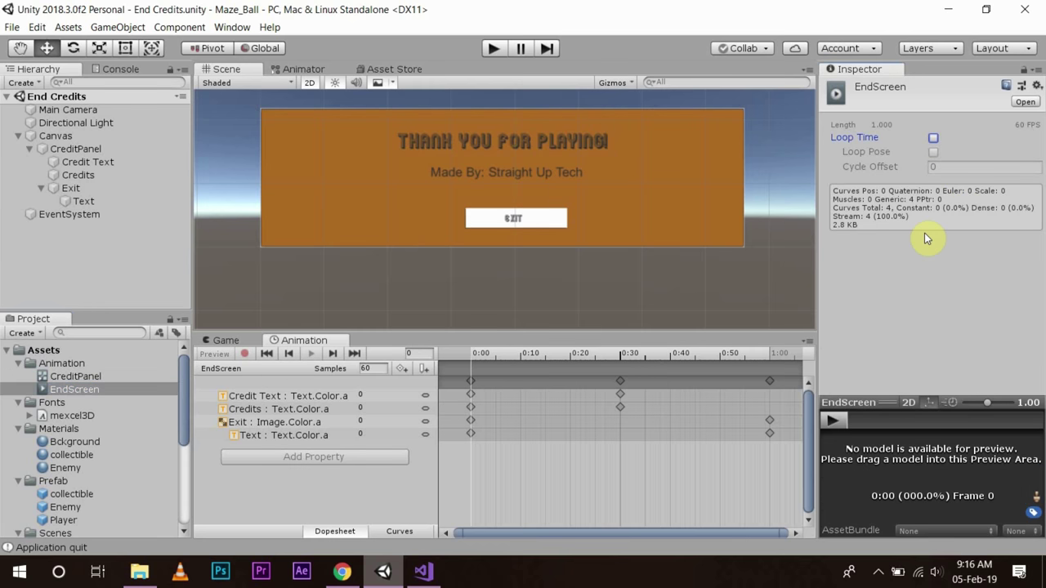
Duplicate the End Credits scene with Ctrl+D, rename the copy to Menu, and open it.
left_click(7, 97)
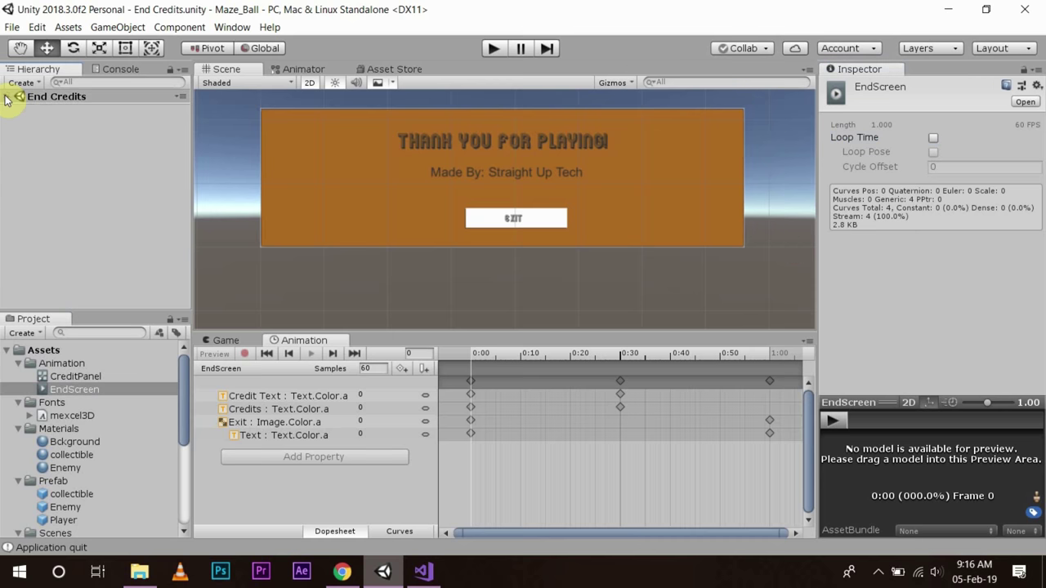
left_click(7, 98)
left_click(6, 97)
scroll(33, 490, "down", 5)
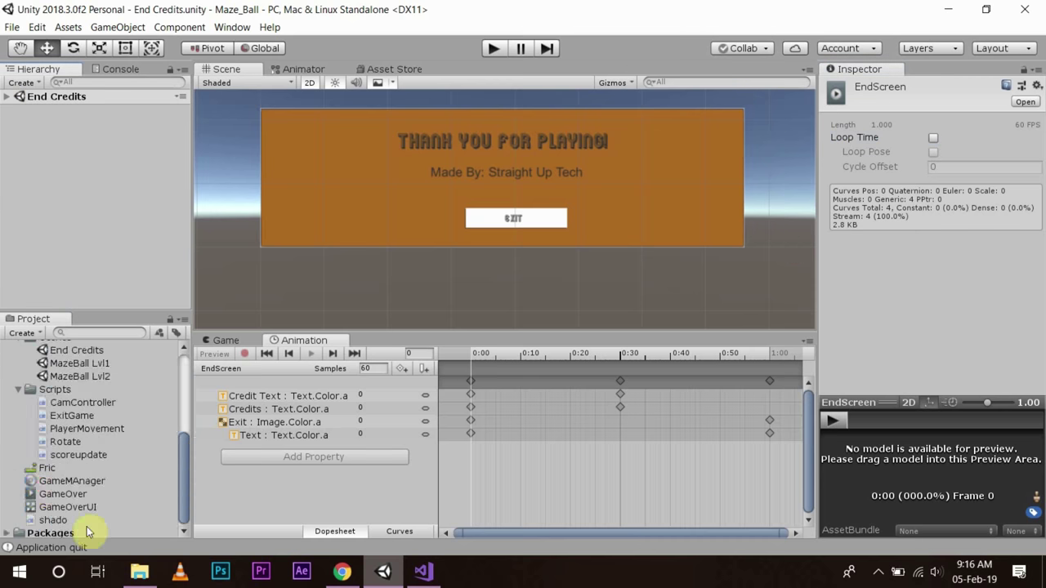
scroll(90, 474, "up", 3)
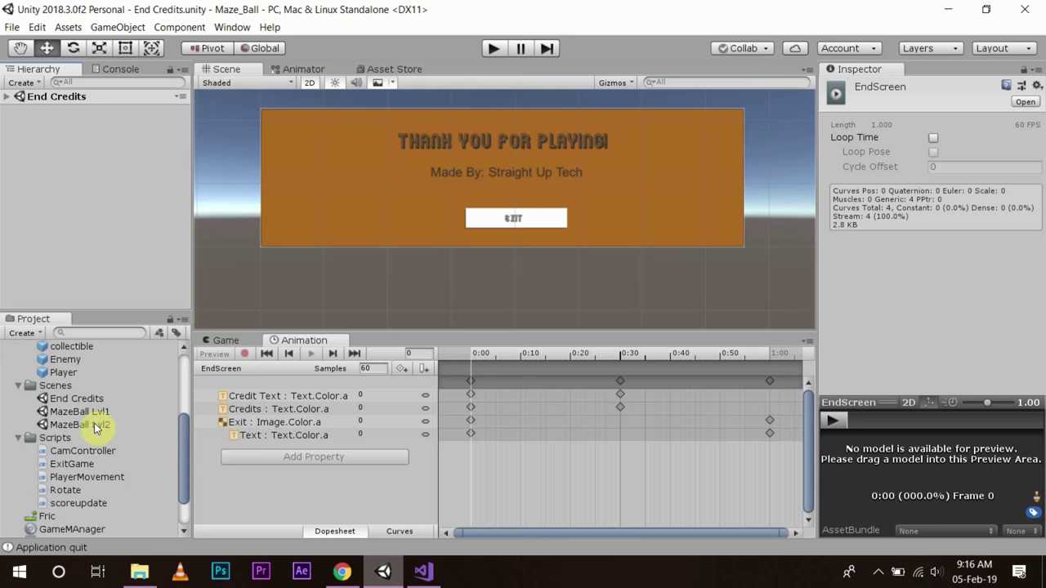
left_click(65, 398)
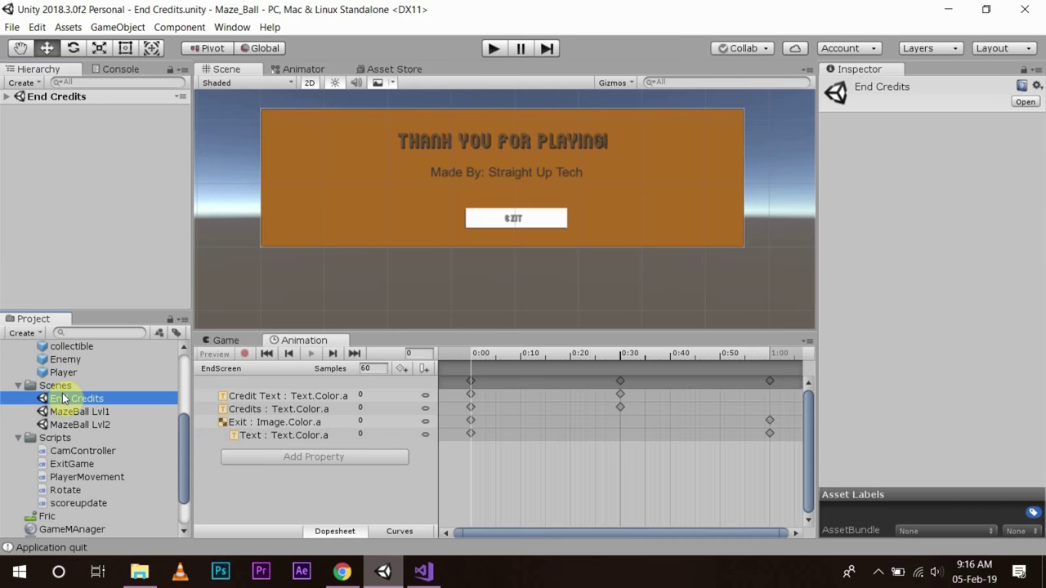
key("ctrl+d")
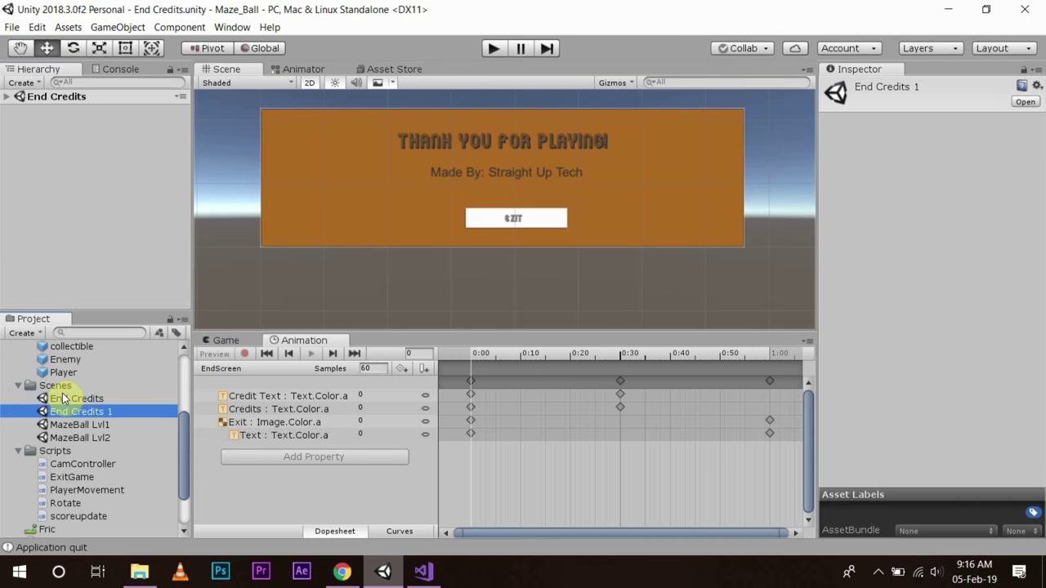
left_click(104, 412)
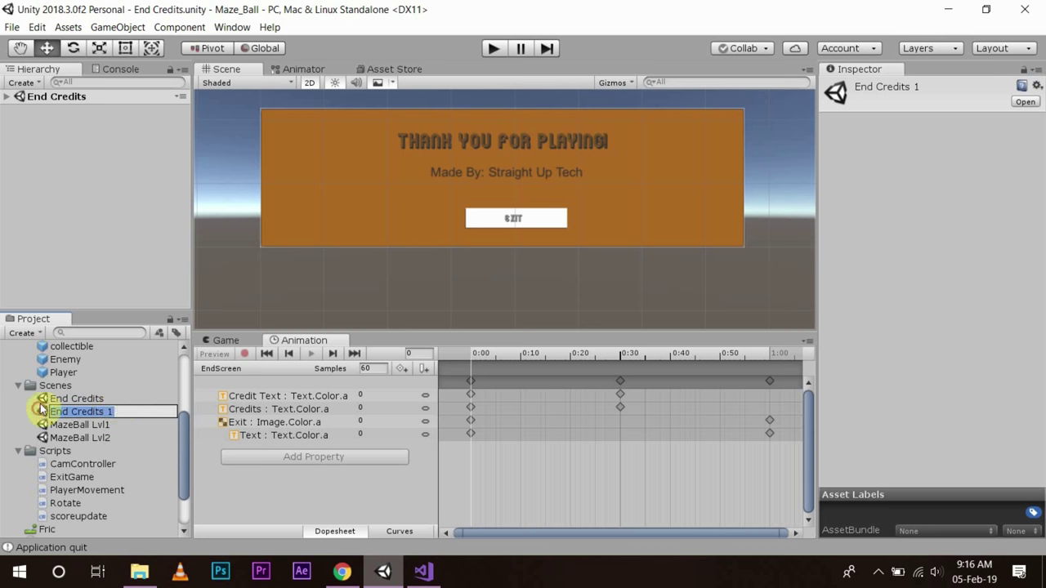
type("Menu")
key("Return")
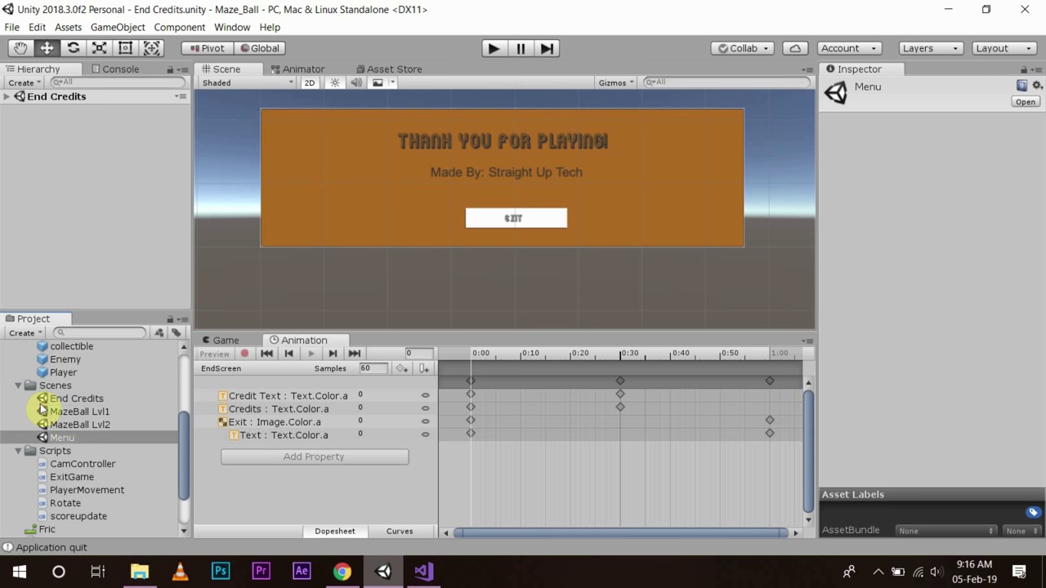
double_click(75, 437)
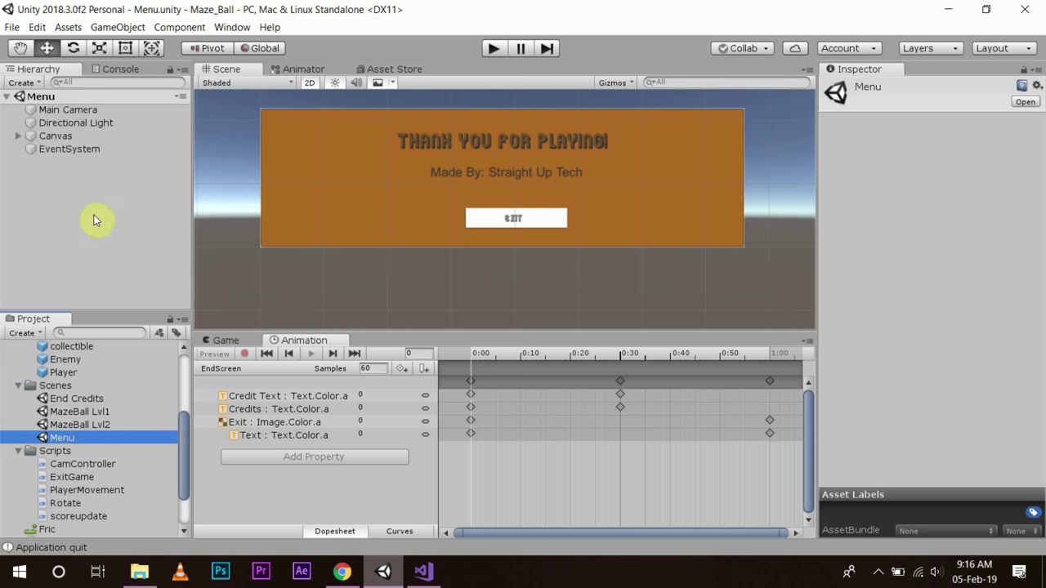
Rename the CreditPanel object in the Menu scene to Menu Panel.
left_click(22, 140)
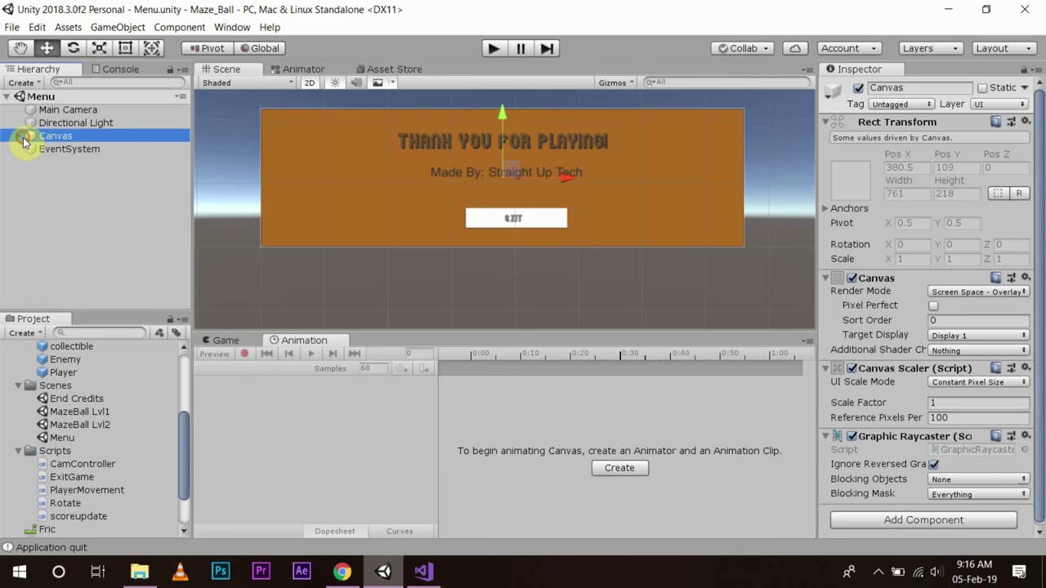
left_click(20, 136)
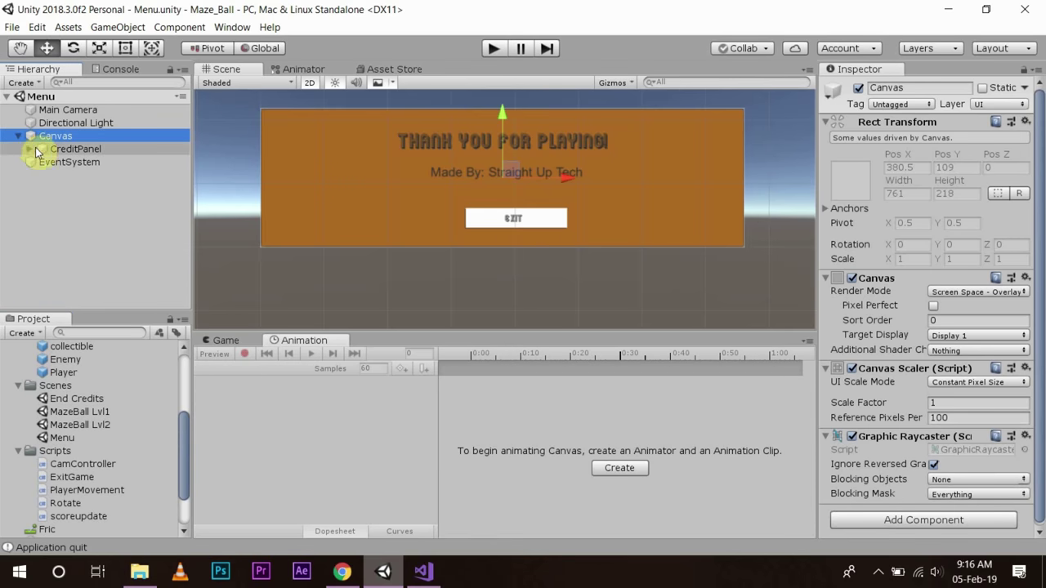
left_click(30, 149)
left_click(80, 149)
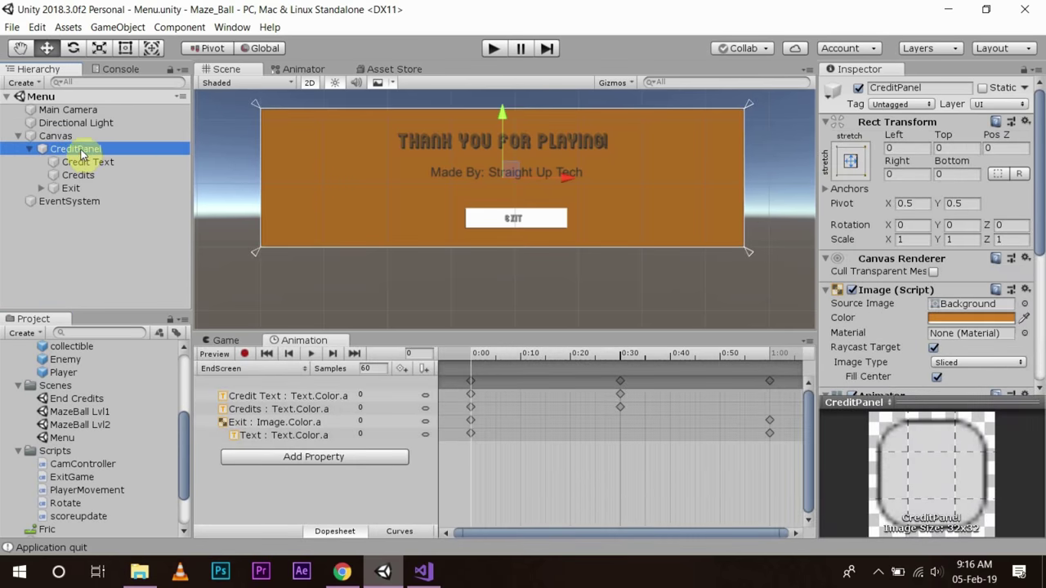
double_click(81, 152)
left_click(97, 152)
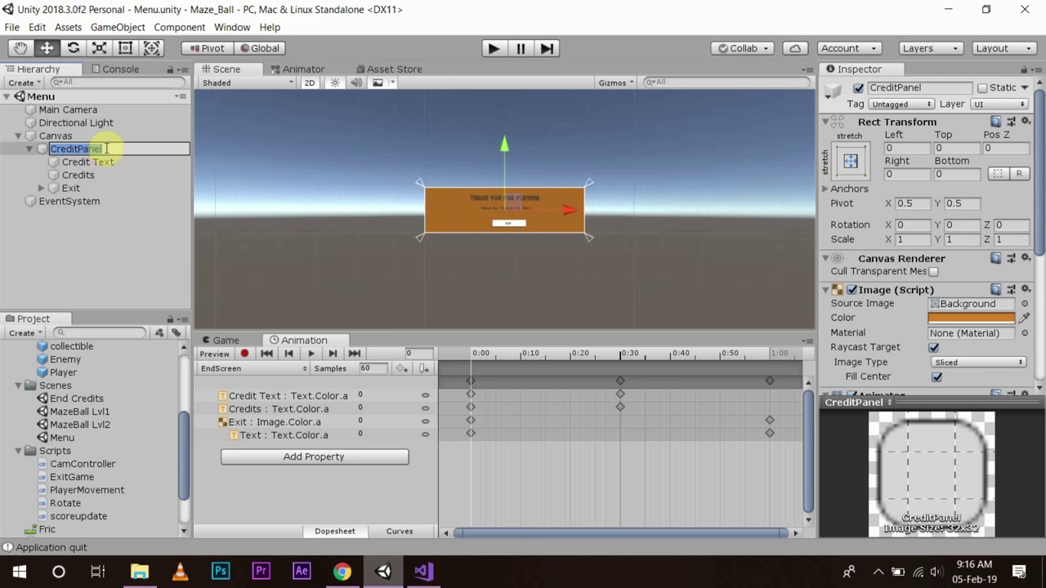
type("Menu")
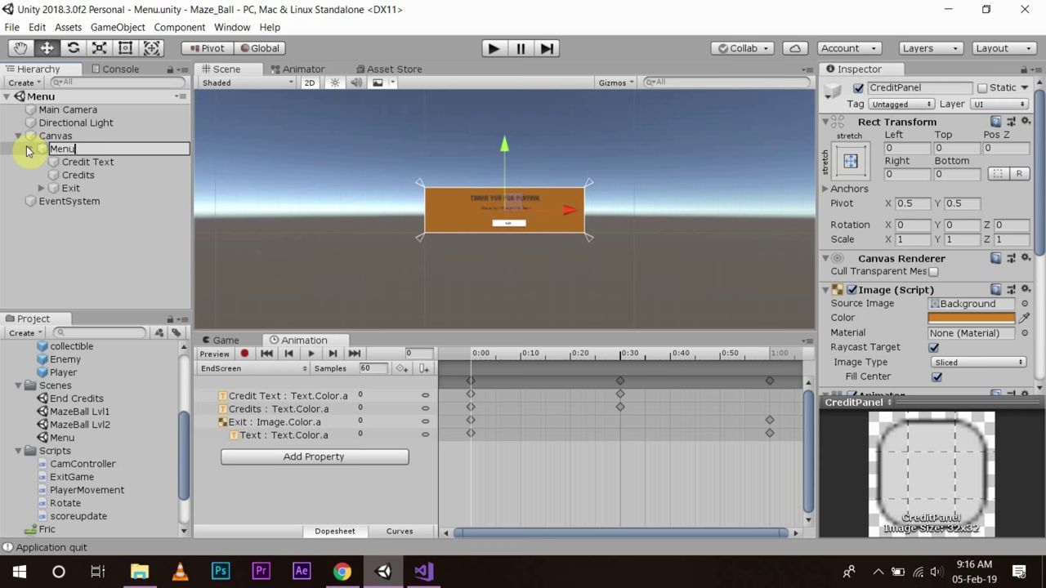
type(" Panel")
key("Return")
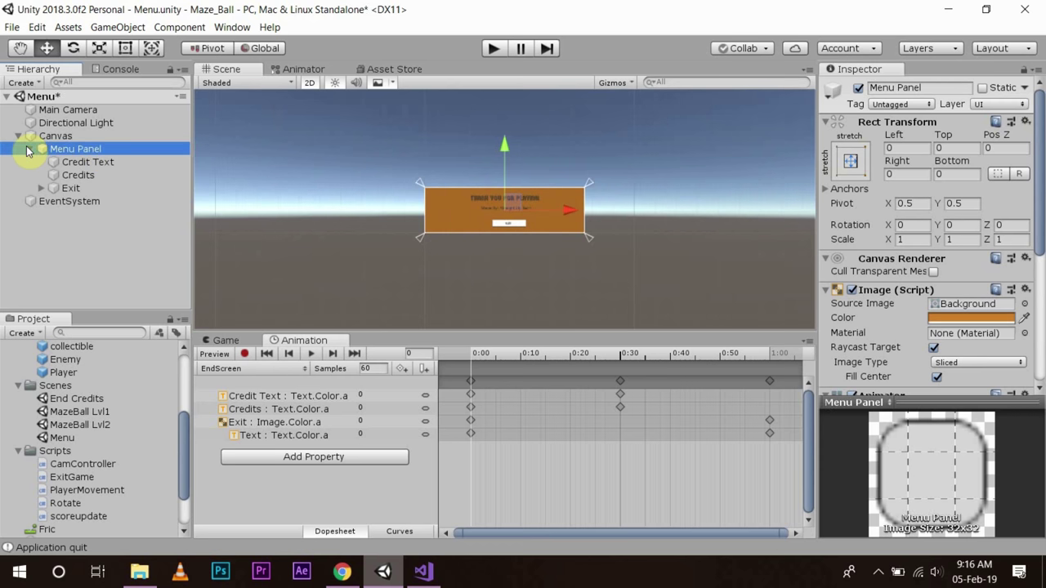
Replace the Credit Text heading Thank You For Playing! with Maze Game.
left_click(81, 162)
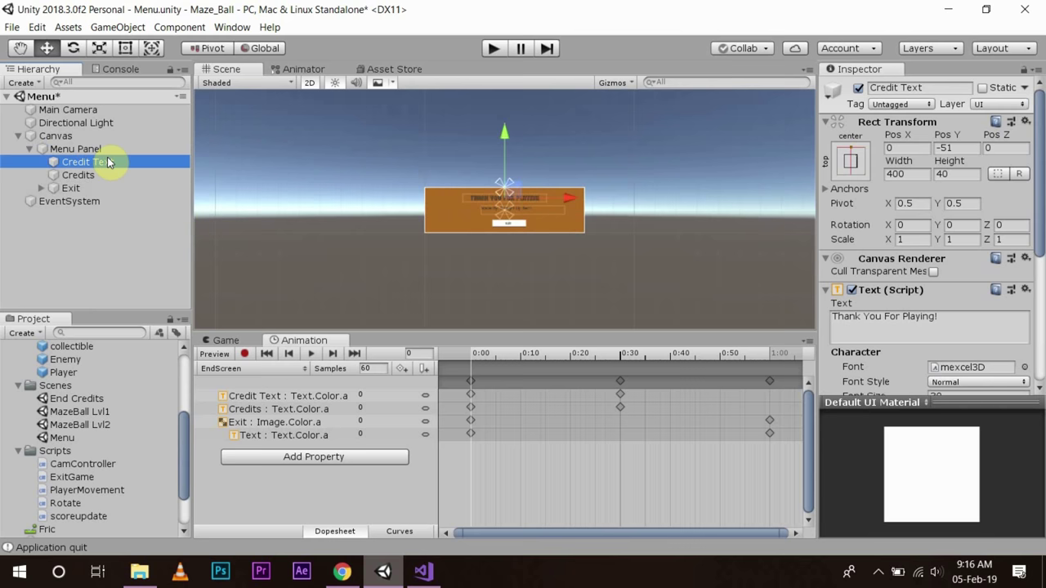
left_click(220, 340)
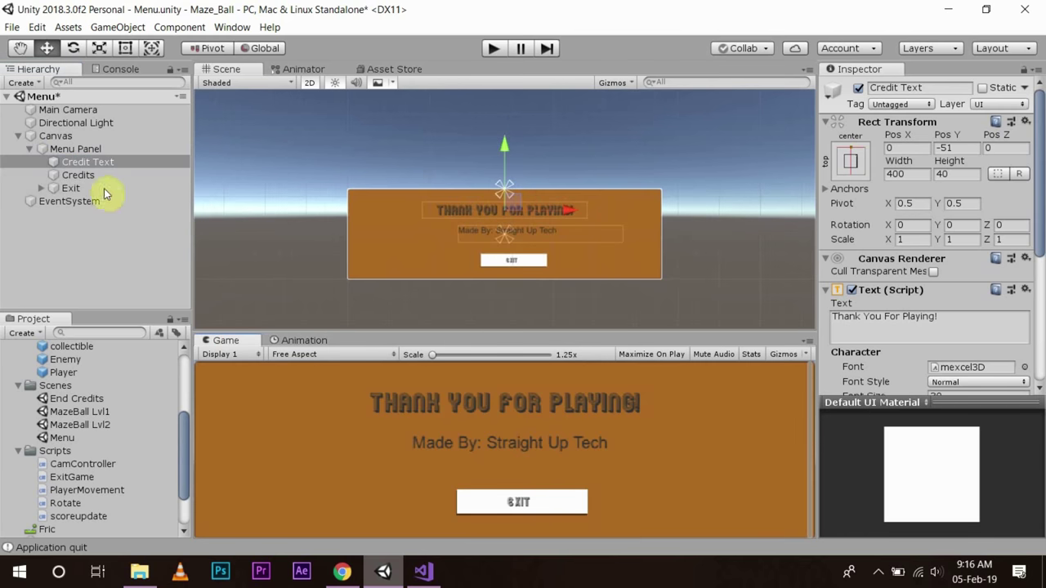
left_click(96, 163)
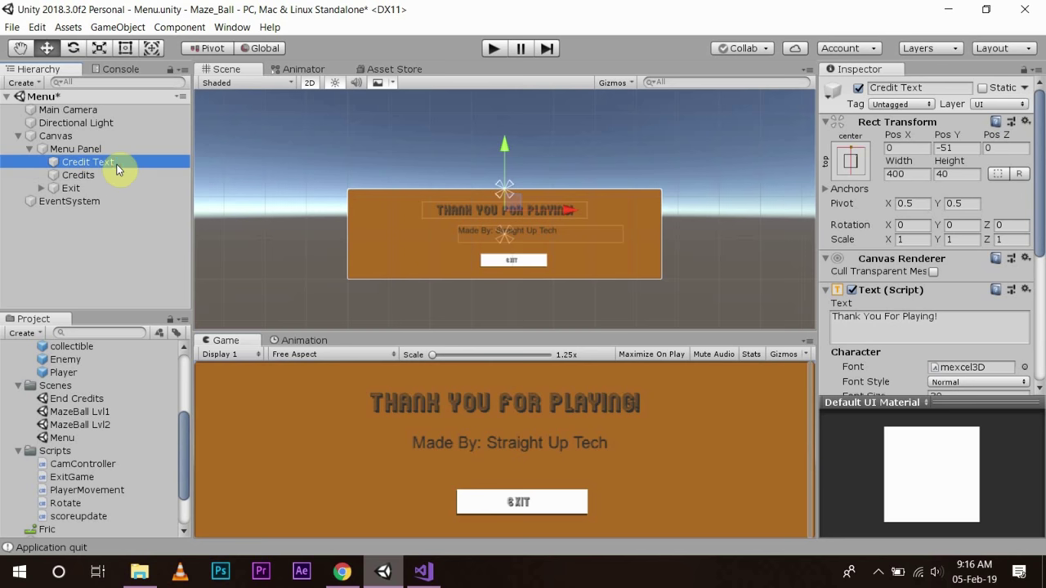
left_click(117, 169)
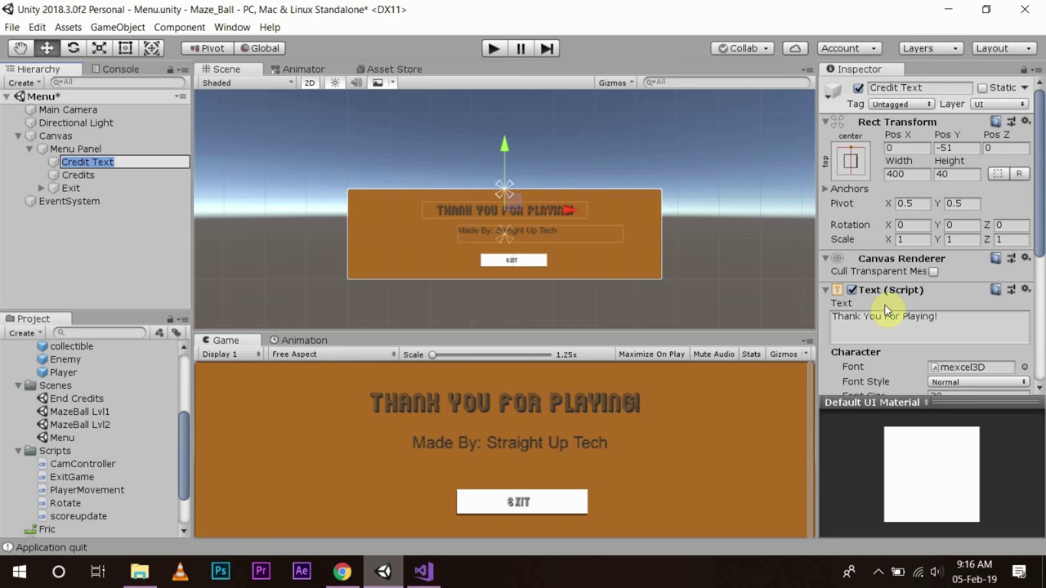
left_click(947, 321)
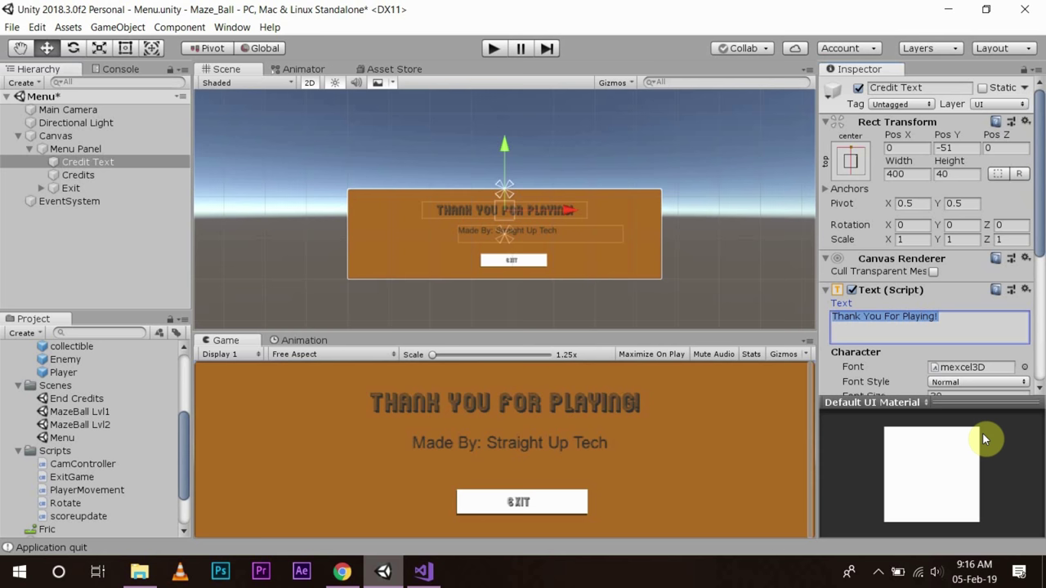
type("Maz")
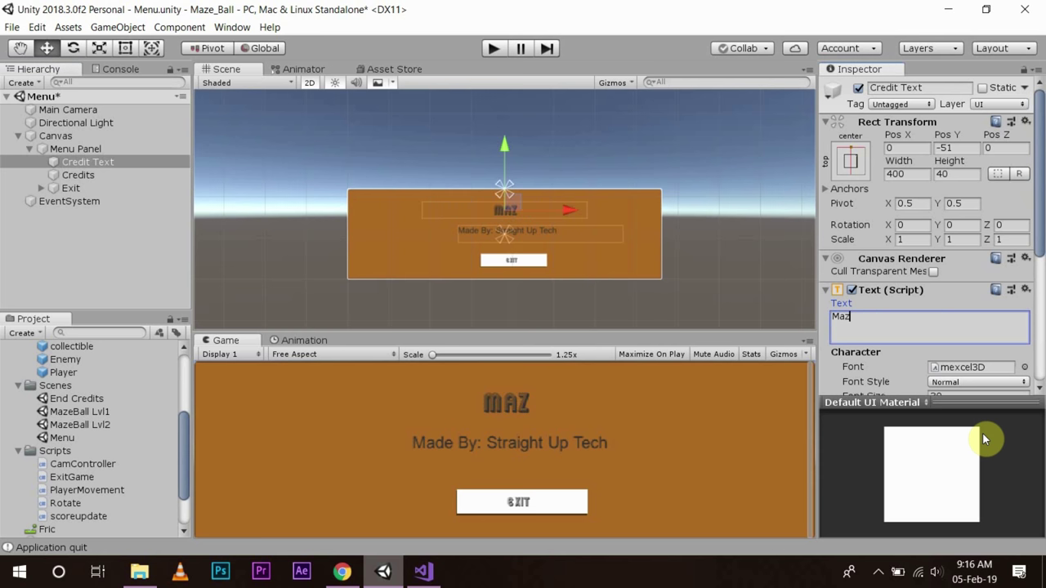
type("e Game")
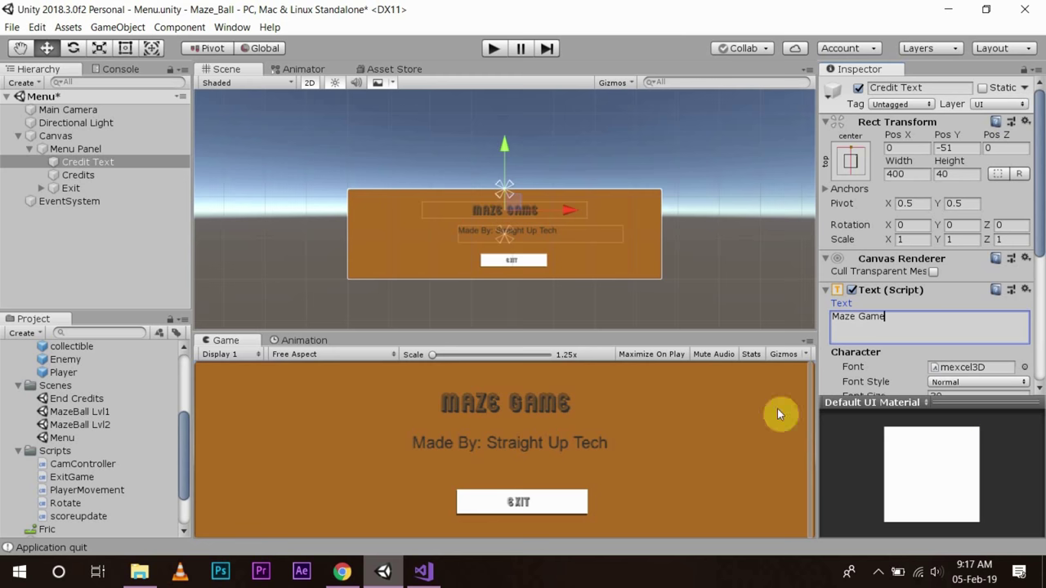
Rename the Credit Text heading object to GameText.
left_click(88, 176)
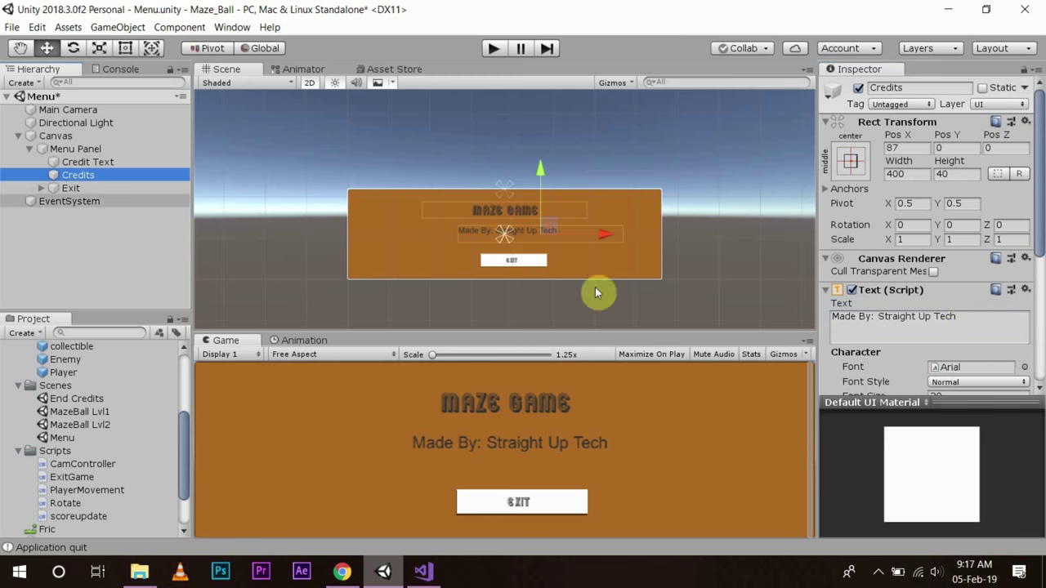
left_click(96, 162)
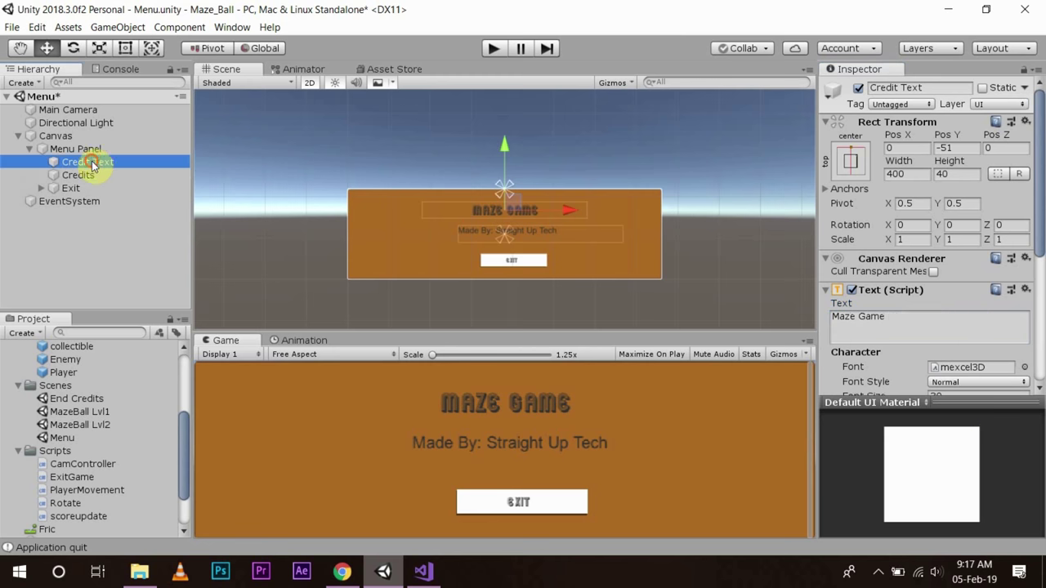
left_click(96, 162)
type("G")
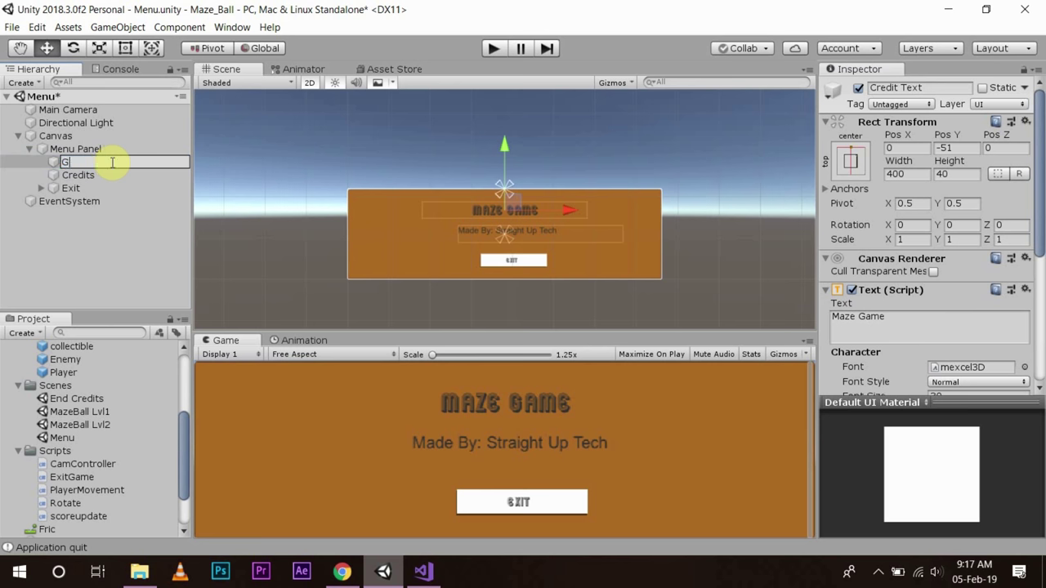
type("ameText")
key("Return")
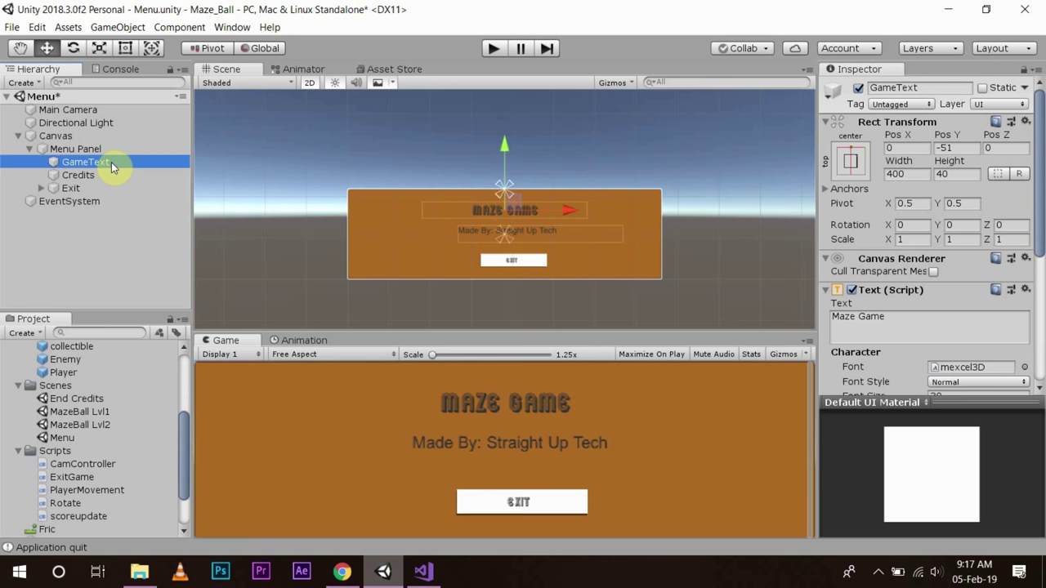
Change the Credits text to 'Press Play To Start' and shift it slightly right.
left_click(96, 175)
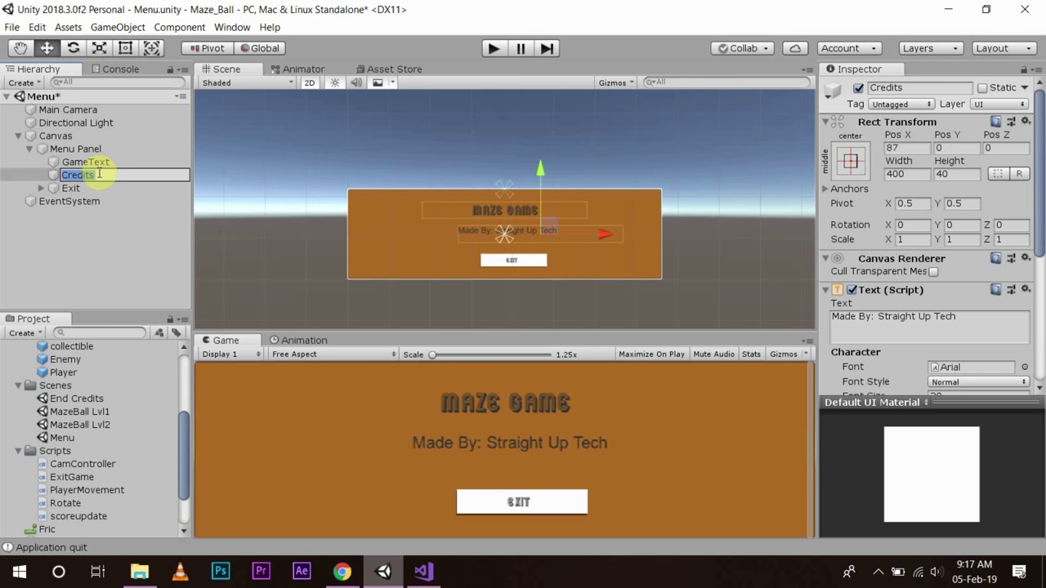
left_click(940, 323)
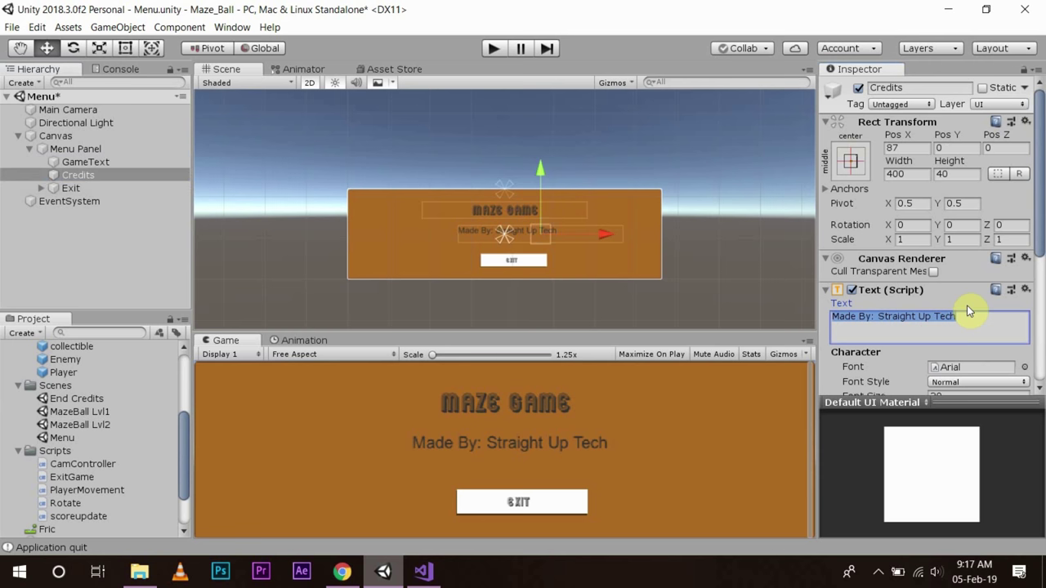
type("Press Pla")
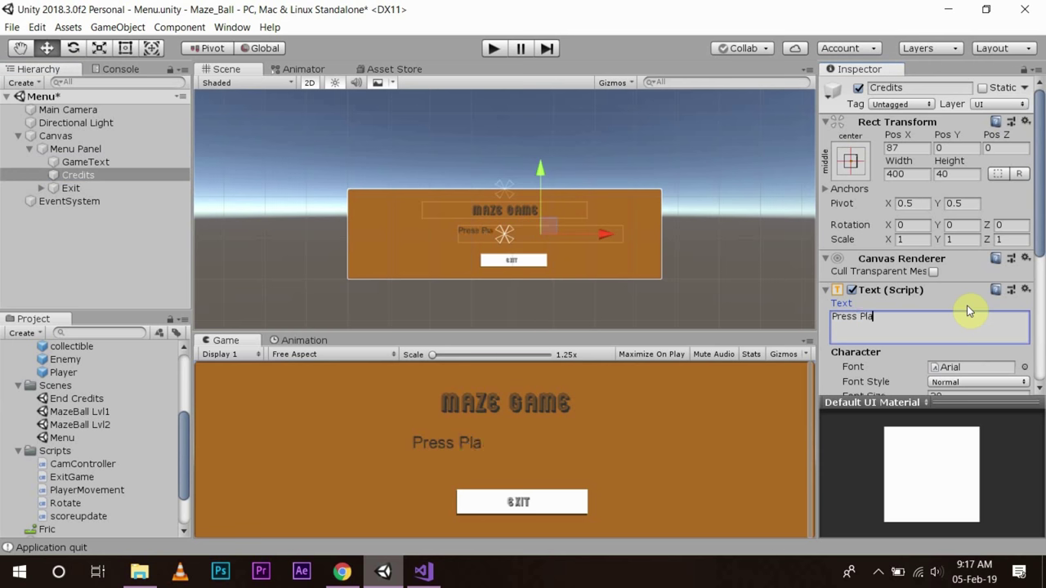
type("y To Sta")
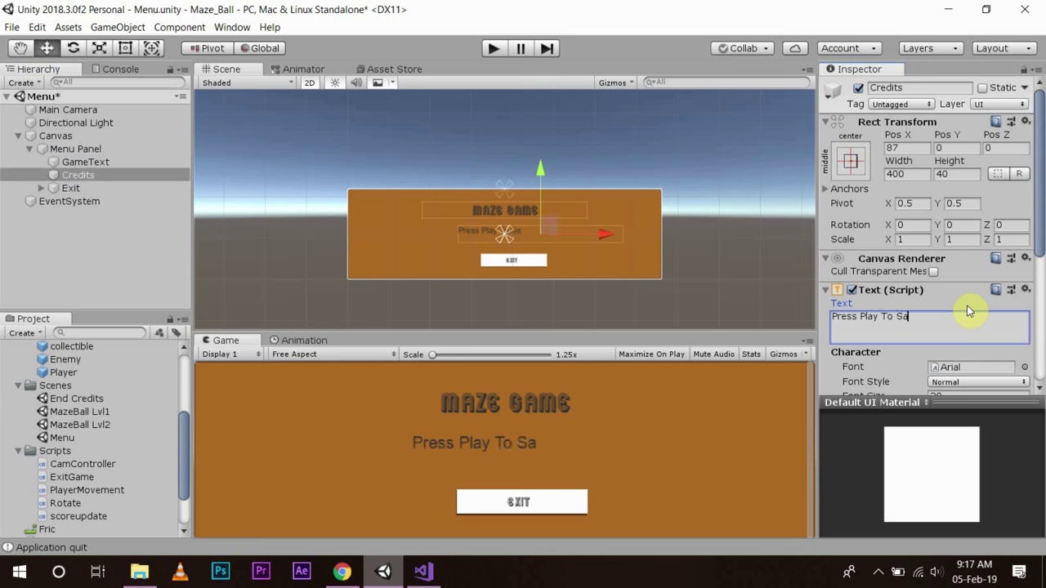
key("BackSpace")
type("tart")
left_click_drag(614, 244, 621, 240)
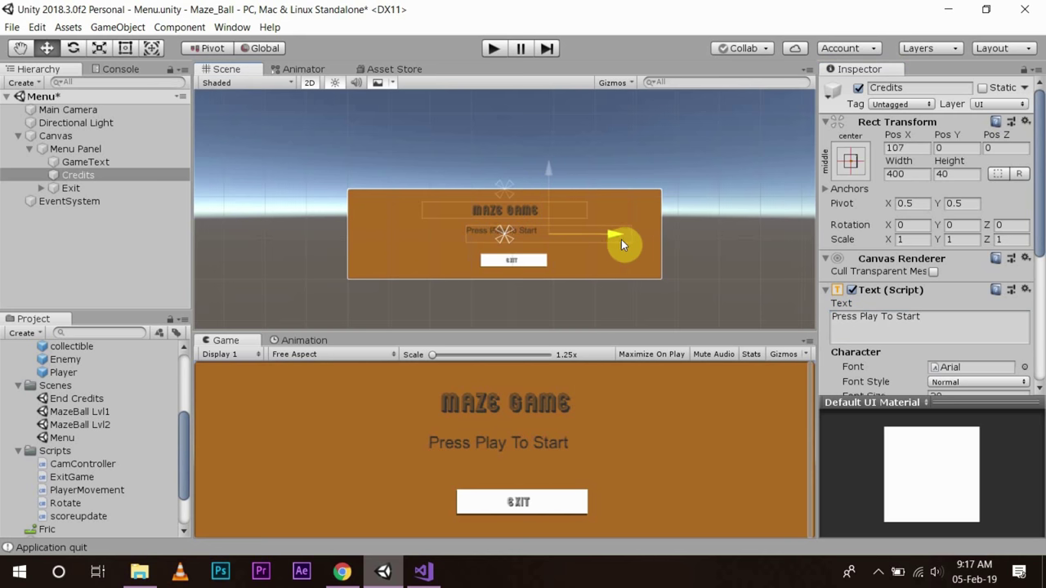
Nudge the Press Play To Start text, then delete the Credits object from the Hierarchy.
left_click_drag(550, 165, 550, 168)
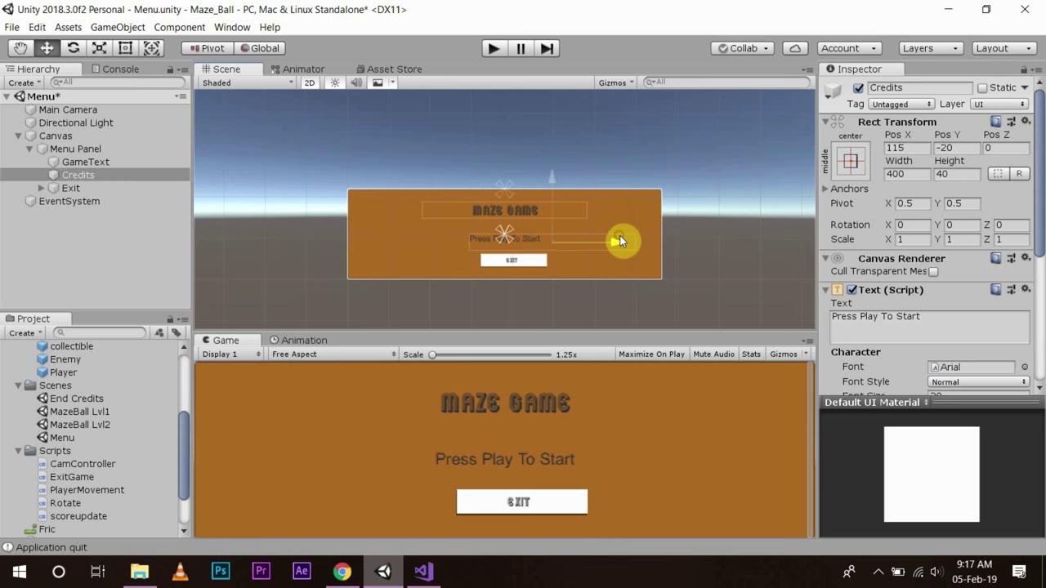
left_click_drag(619, 240, 619, 236)
left_click(99, 176)
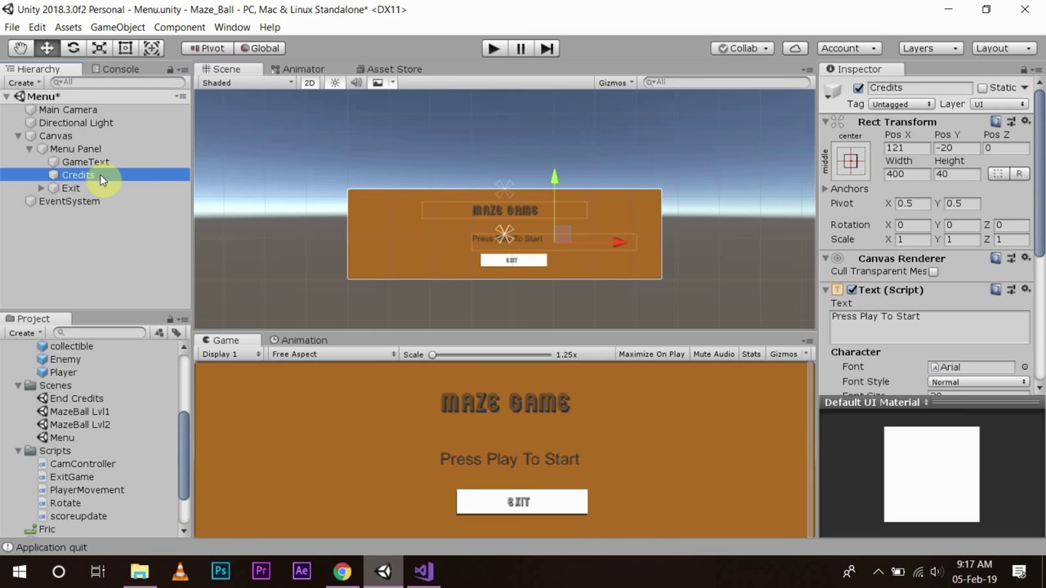
right_click(98, 176)
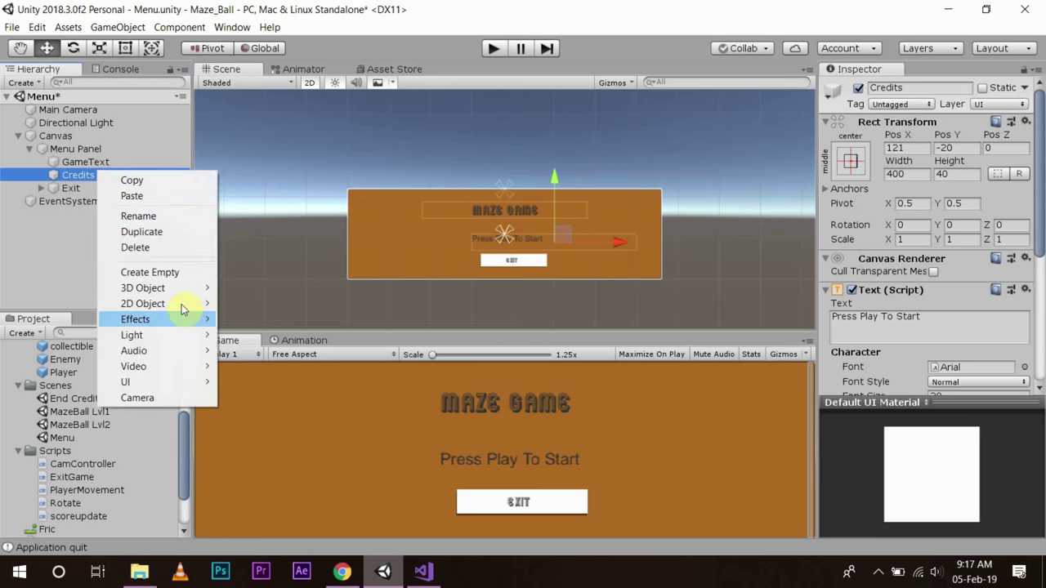
left_click(160, 248)
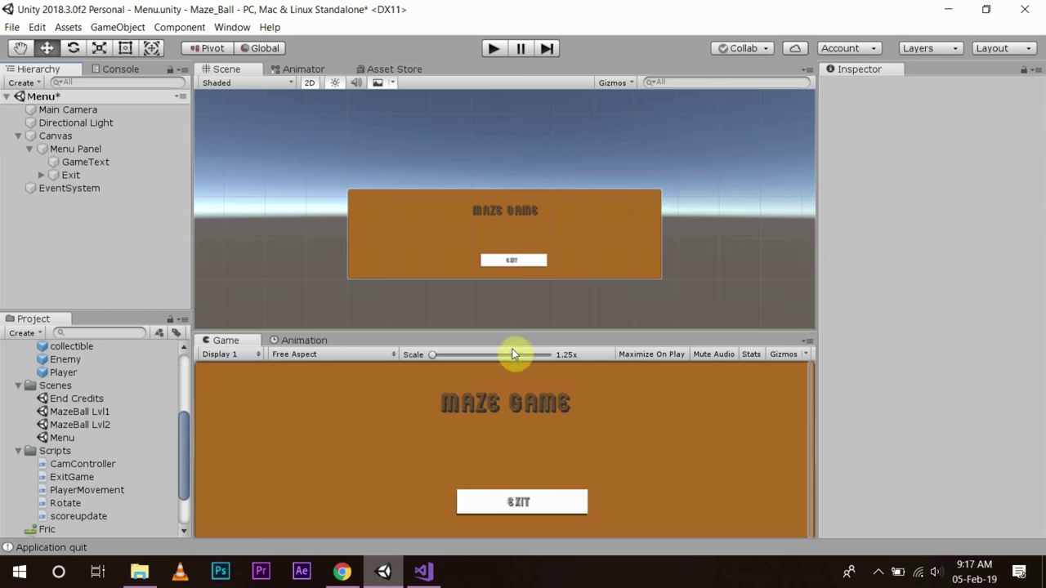
Move the Exit button up and left toward the panel's centre.
left_click(88, 176)
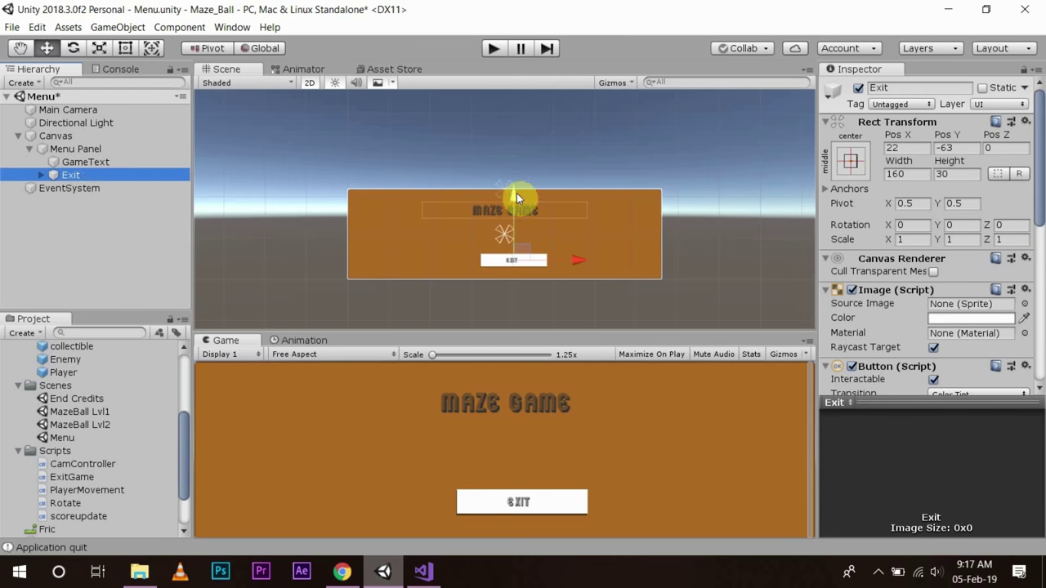
left_click_drag(517, 196, 516, 187)
left_click_drag(577, 262, 570, 257)
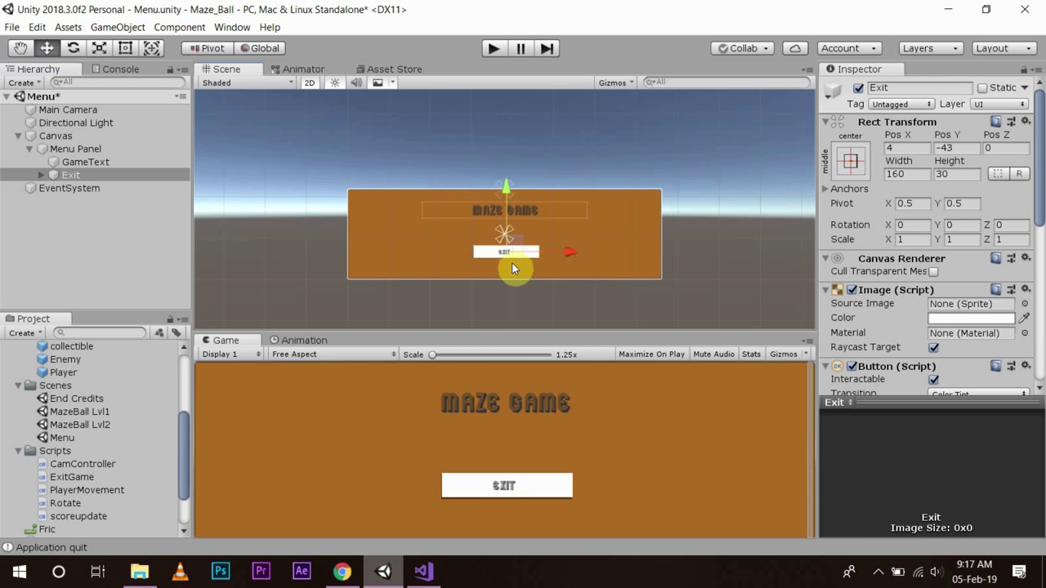
Rename the Exit button and its Text child to Play in the Hierarchy.
left_click(45, 176)
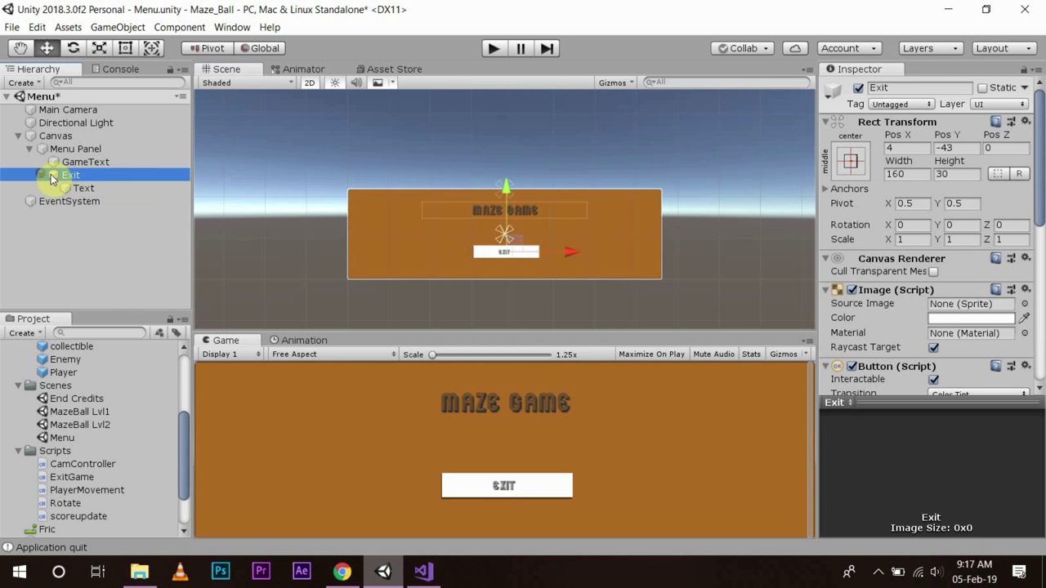
left_click(73, 175)
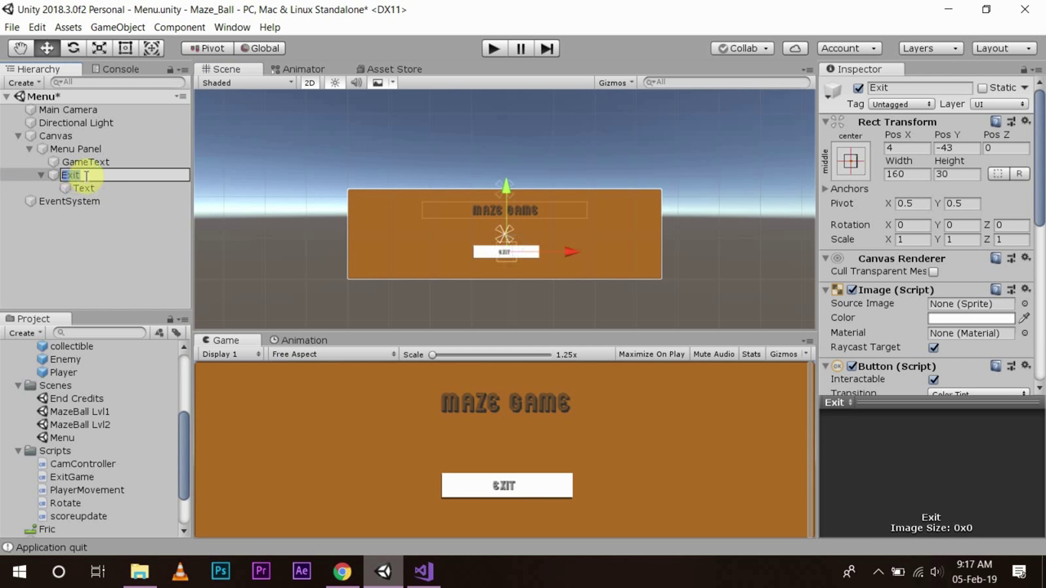
type("Play")
key("Return")
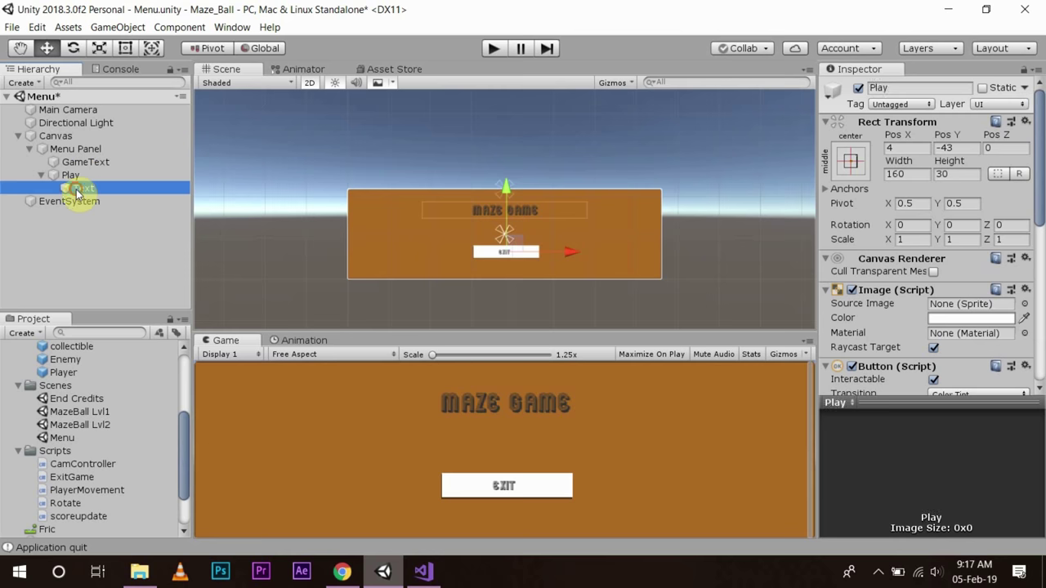
left_click(83, 187)
left_click(88, 189)
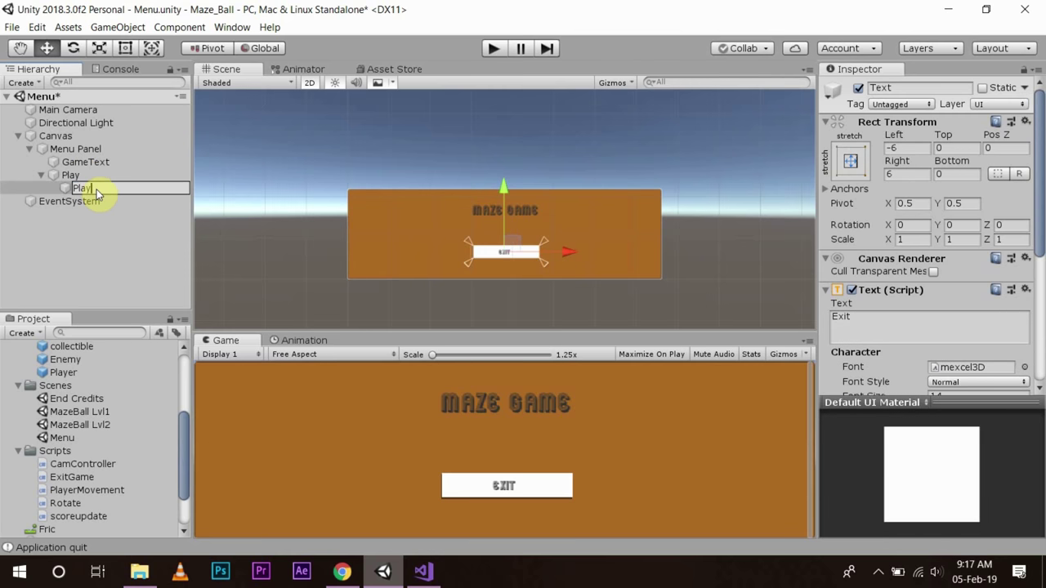
key("Return")
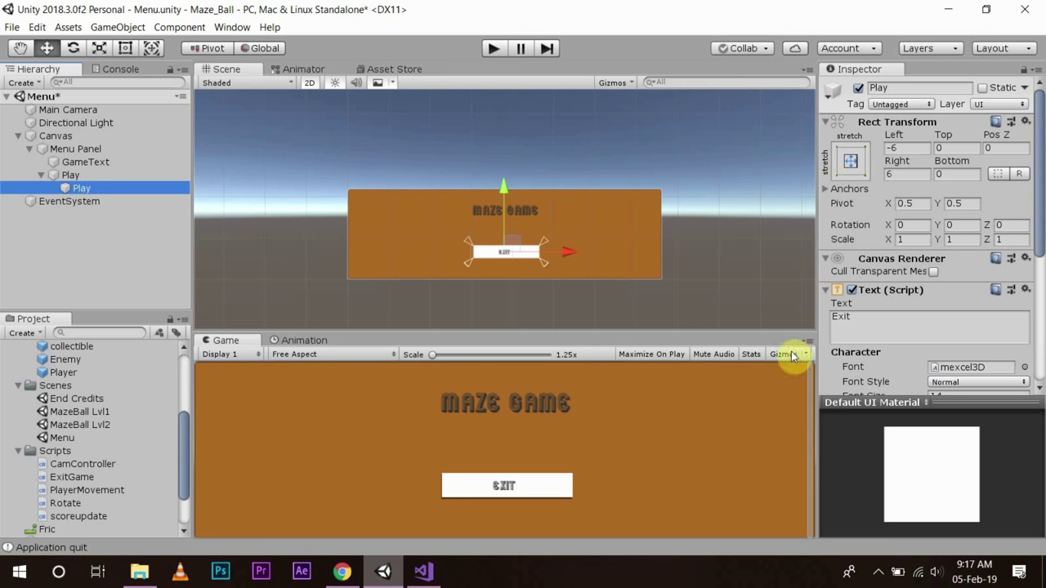
Change the button label's text from Exit to Play.
left_click(864, 325)
left_click_drag(823, 323, 825, 323)
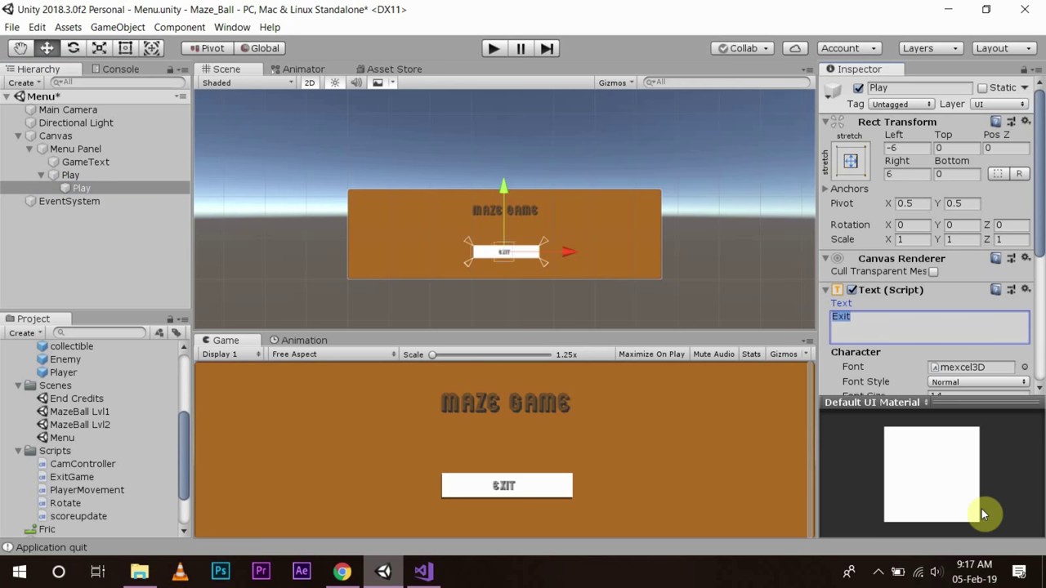
type("Play")
key("Return")
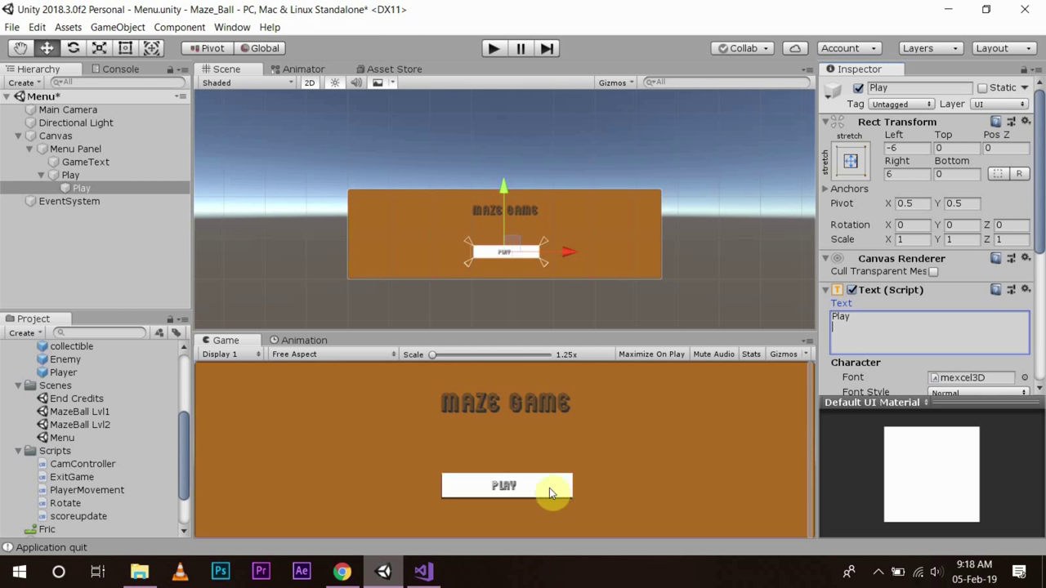
scroll(133, 410, "up", 5)
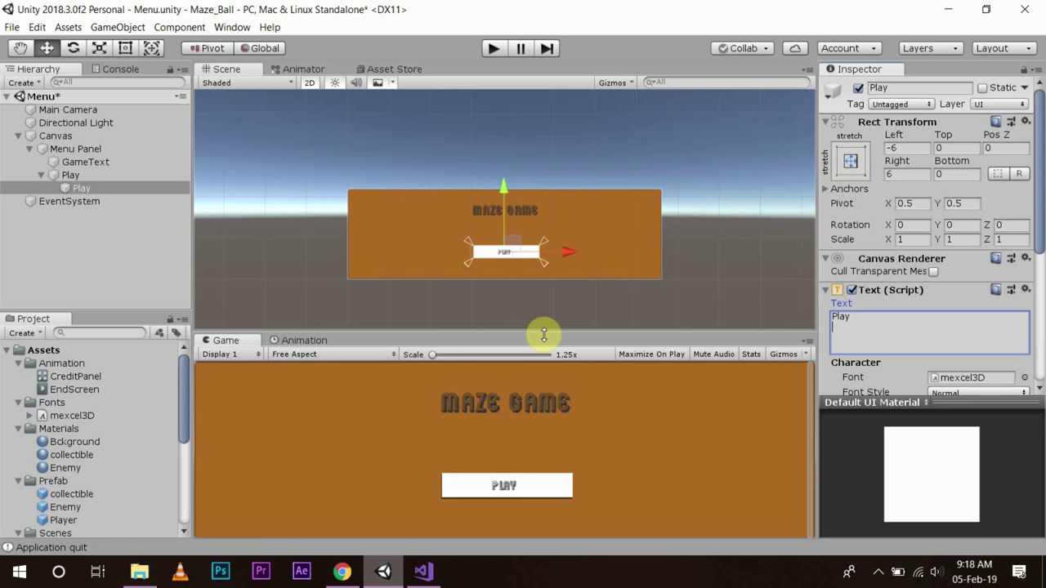
Select Menu Panel and remove its Exit Game (Script) component through the gear menu.
left_click(38, 175)
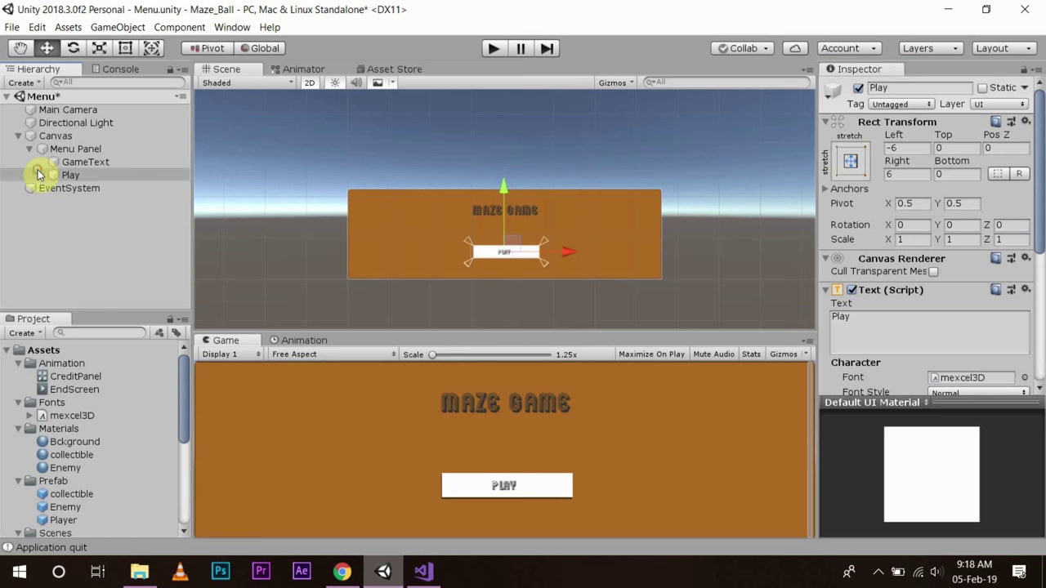
left_click(30, 149)
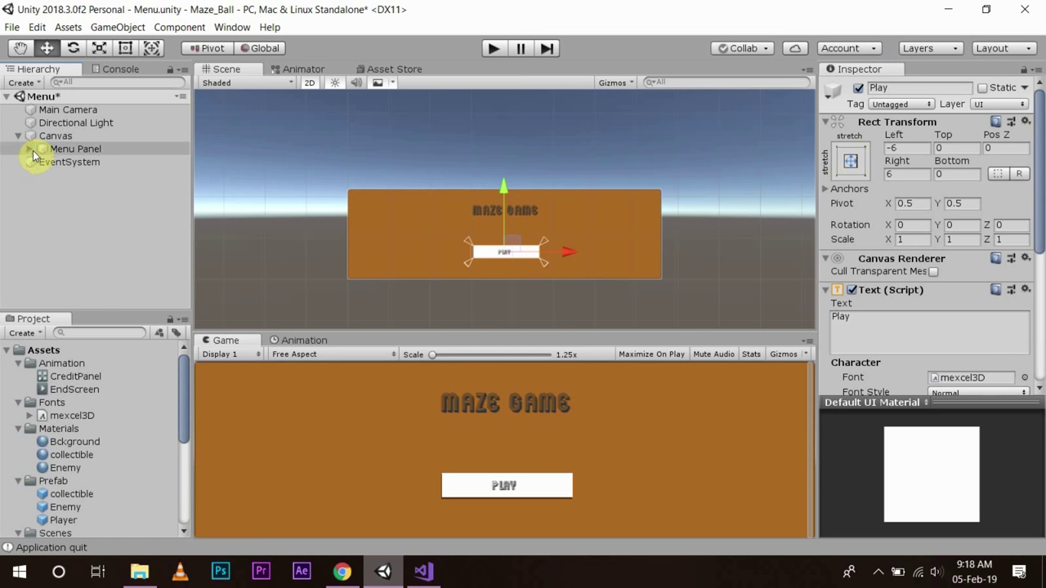
left_click(29, 148)
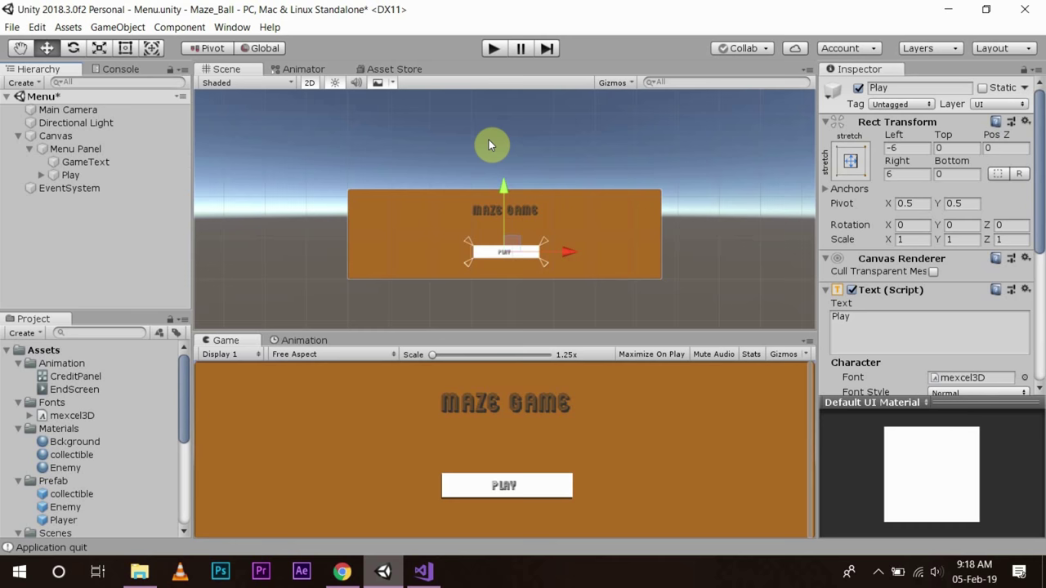
scroll(863, 286, "down", 3)
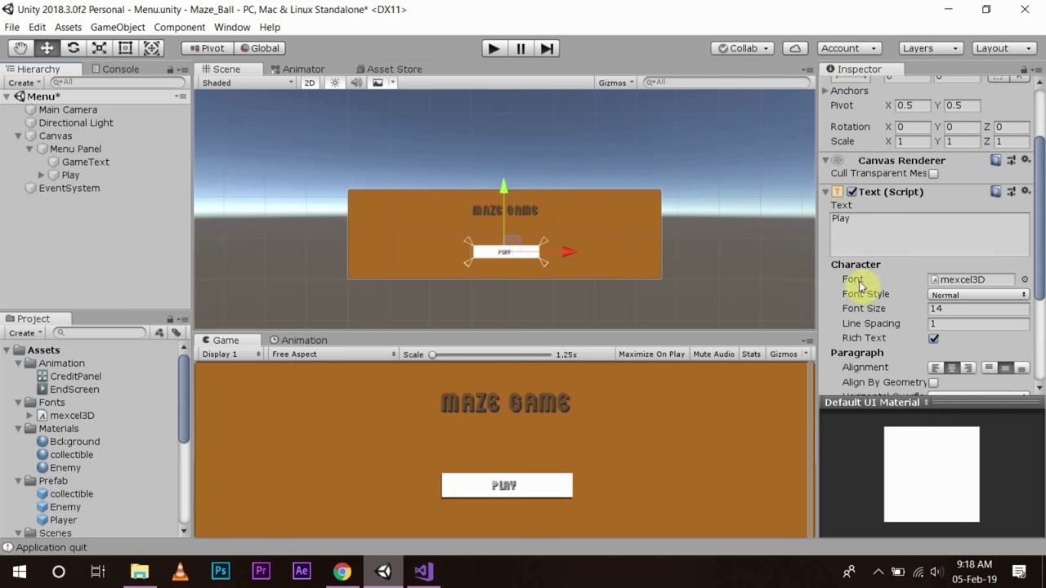
left_click(59, 135)
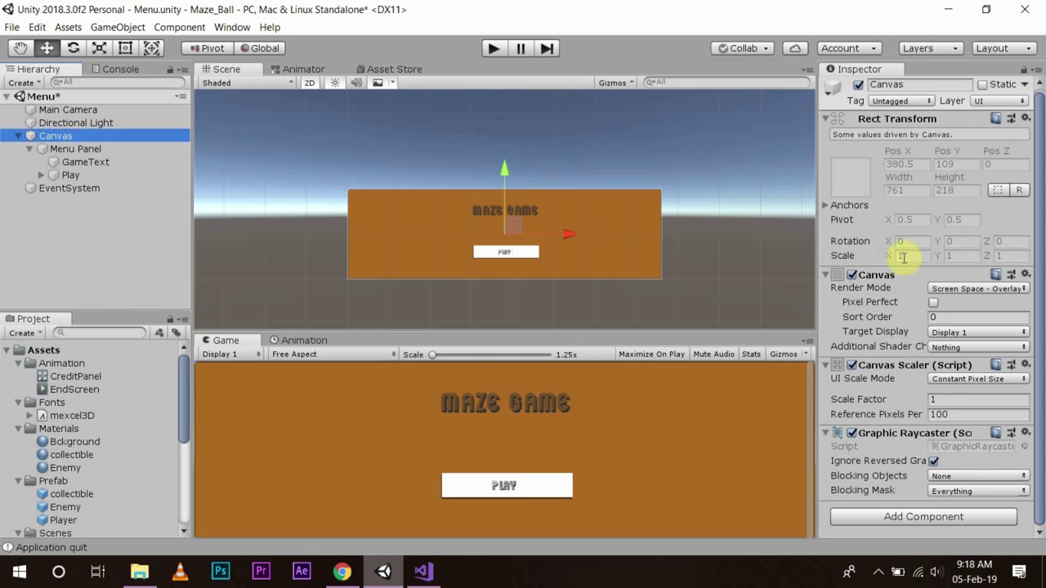
left_click(79, 149)
scroll(946, 320, "down", 5)
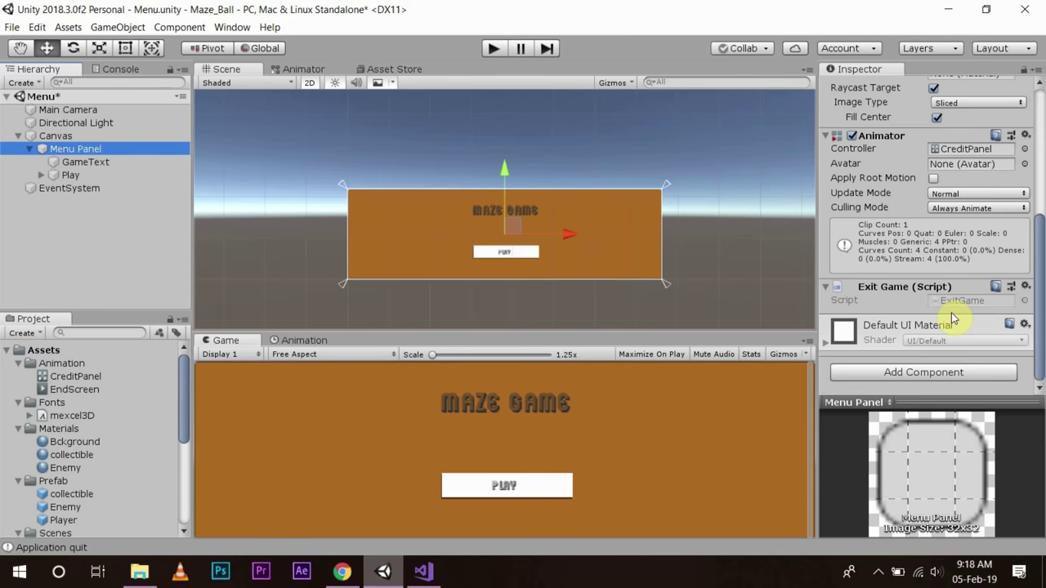
left_click(961, 301)
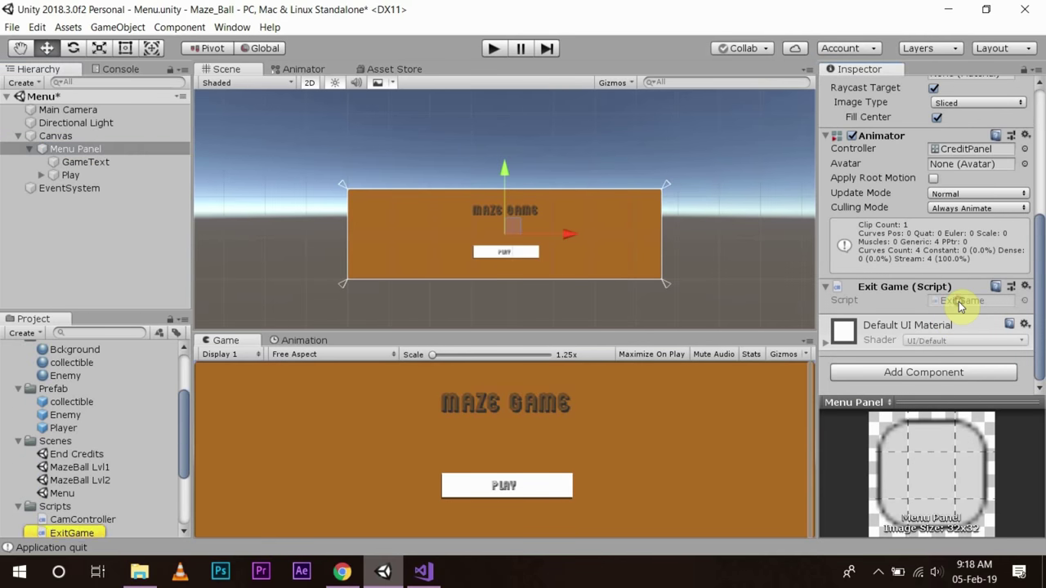
scroll(152, 490, "down", 3)
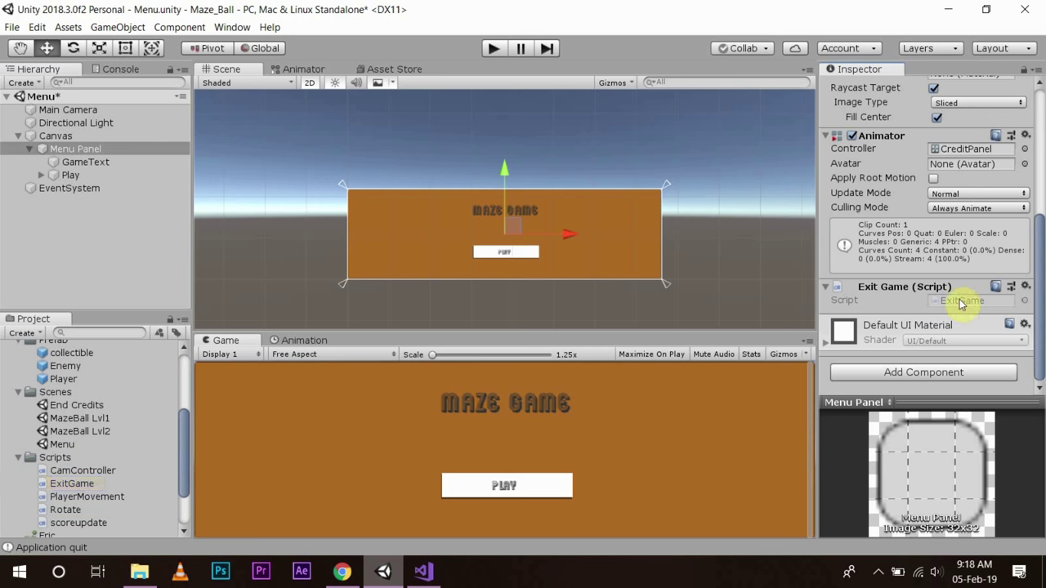
left_click(1026, 286)
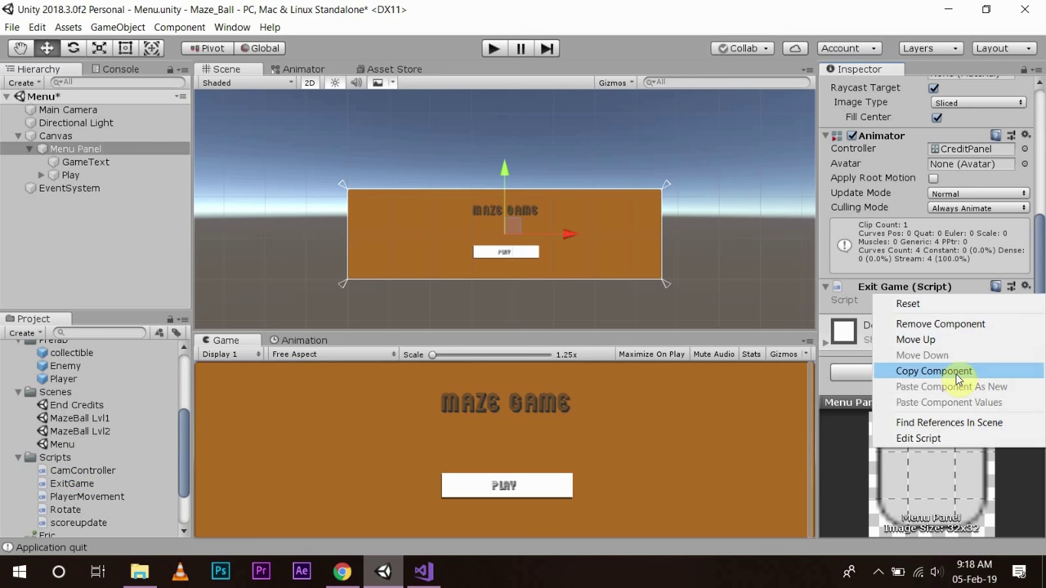
left_click(948, 327)
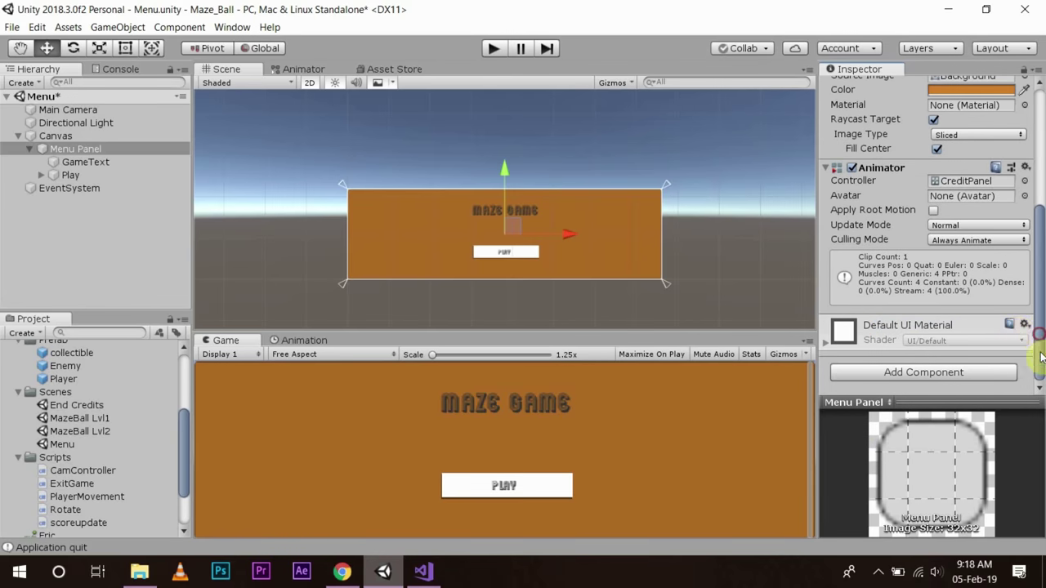
Create a new script named StartGame and add it as a component on Menu Panel.
left_click(923, 373)
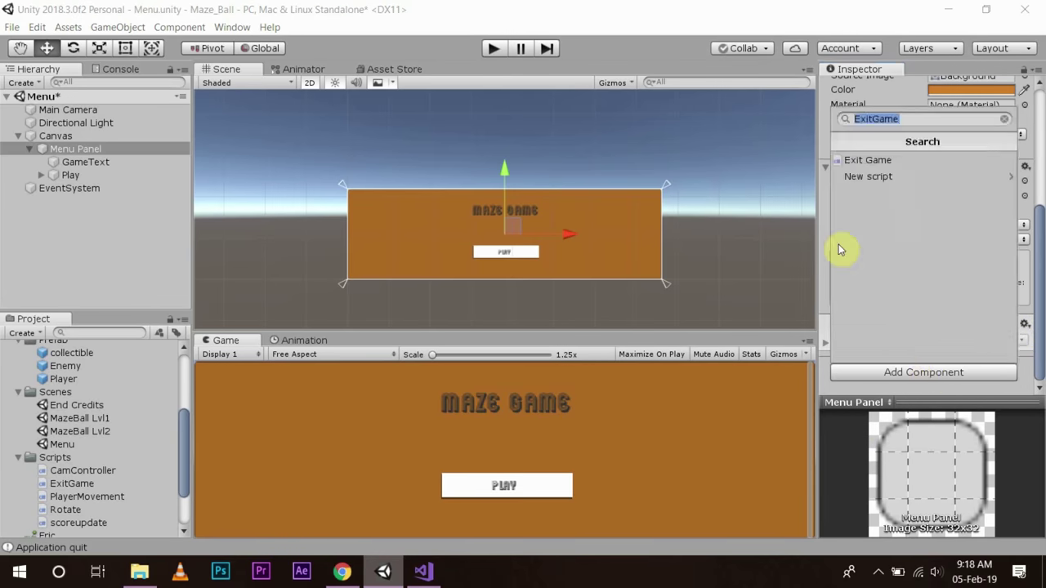
type("StartGame")
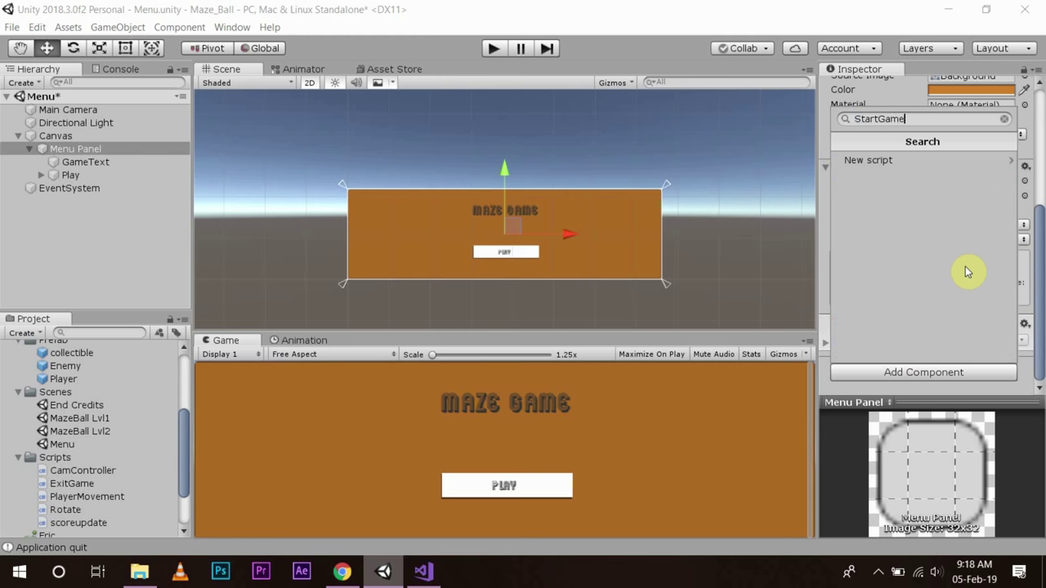
key("ctrl+a")
left_click(871, 161)
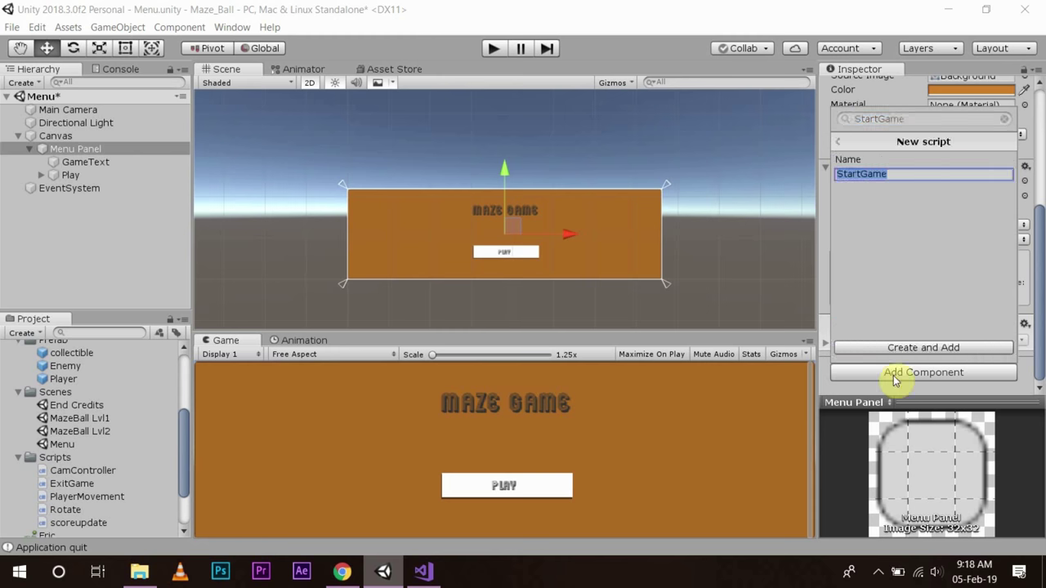
left_click(896, 350)
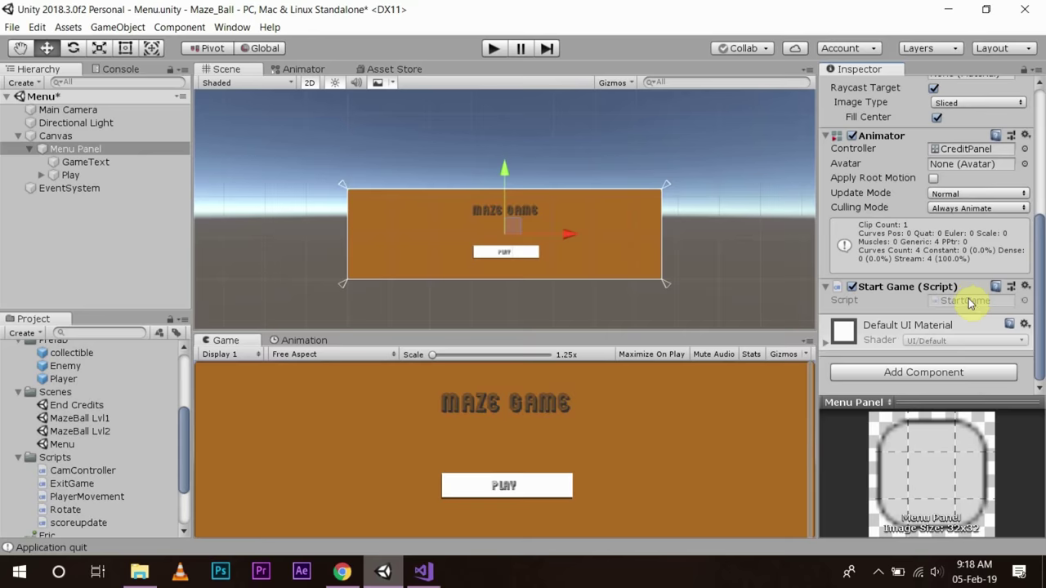
Delete the Start and Update stubs and write an empty public void GameStart() method.
left_click(969, 302)
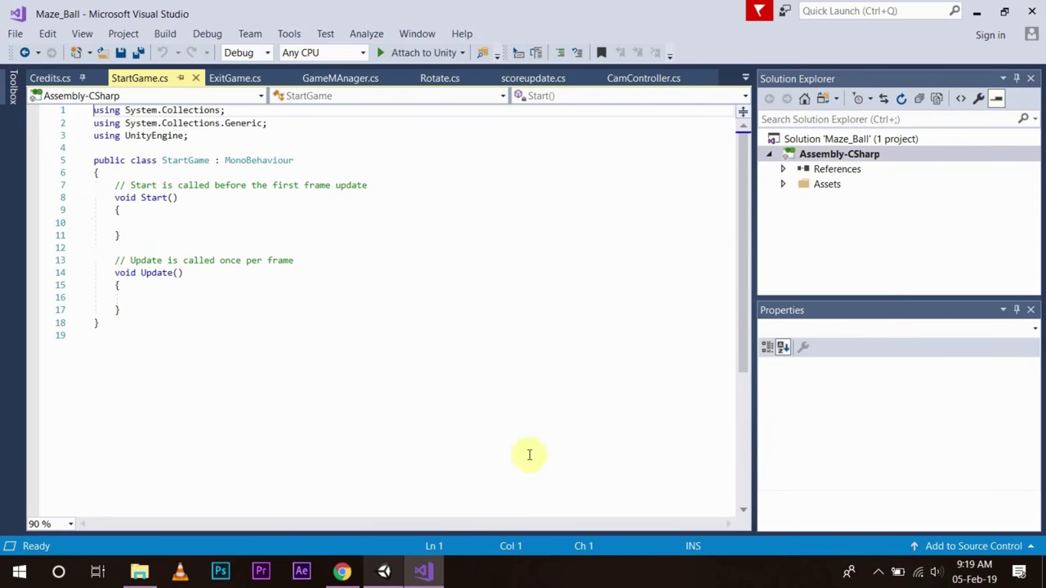
left_click_drag(114, 185, 184, 308)
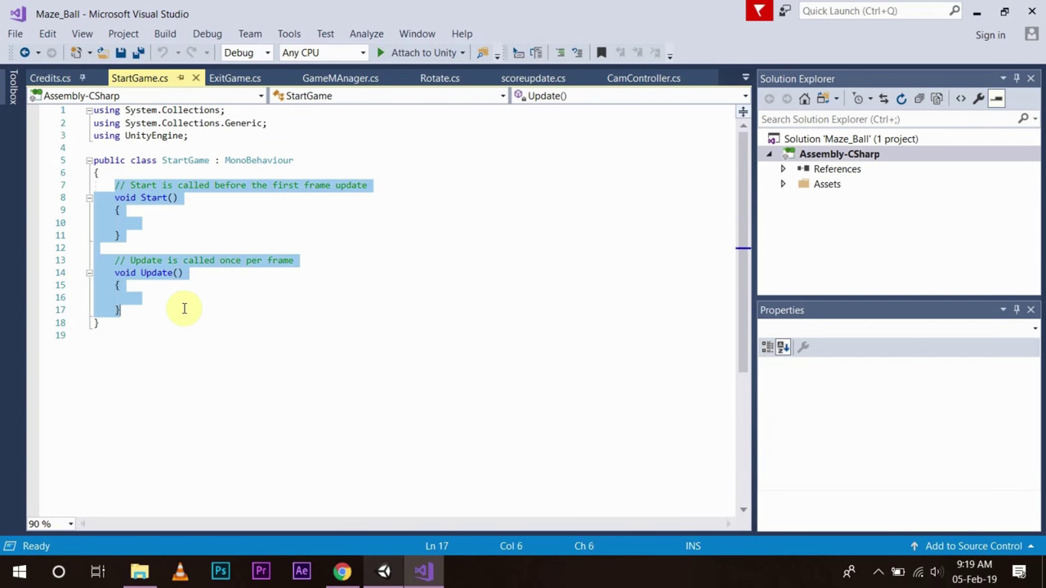
key("Delete")
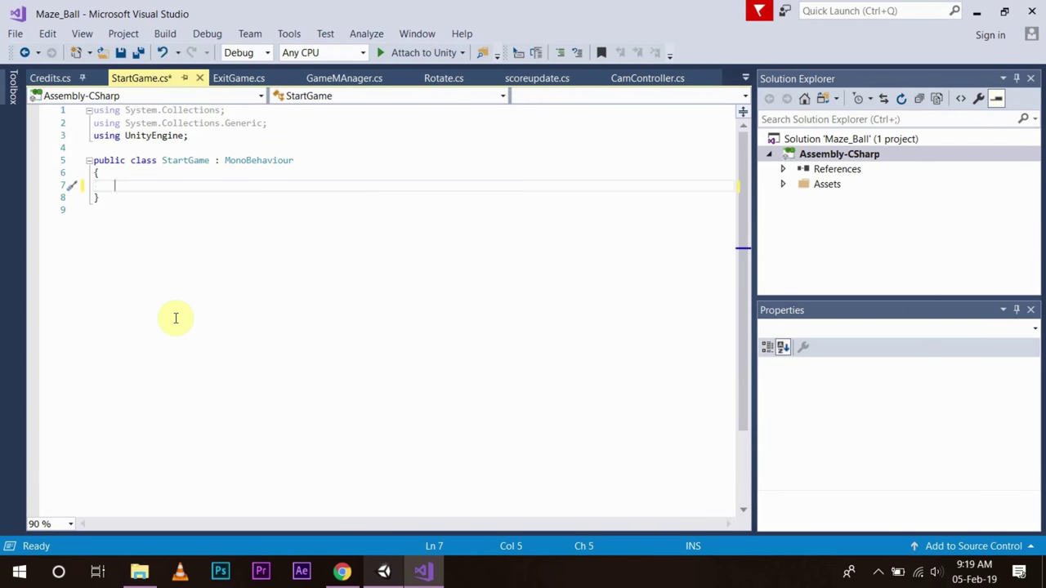
type("public void Star")
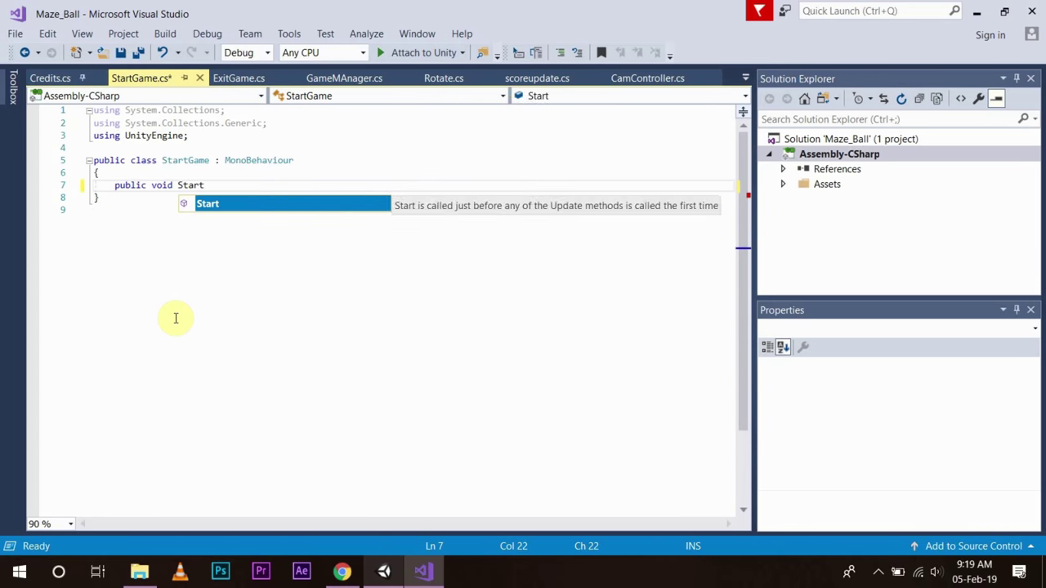
type("t")
key("BackSpace")
key("BackSpace")
key("BackSpace")
key("BackSpace")
key("BackSpace")
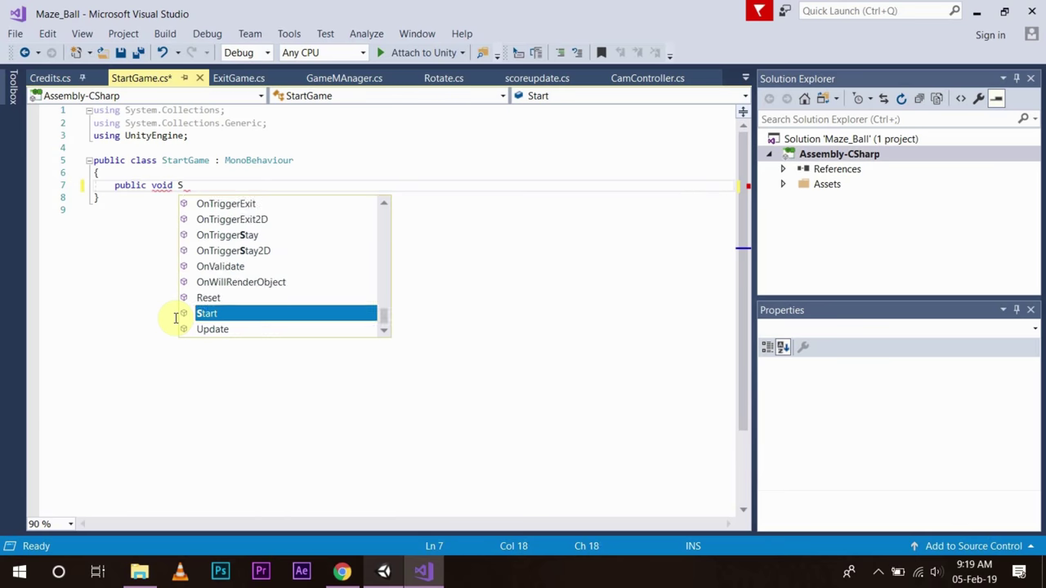
type("Game")
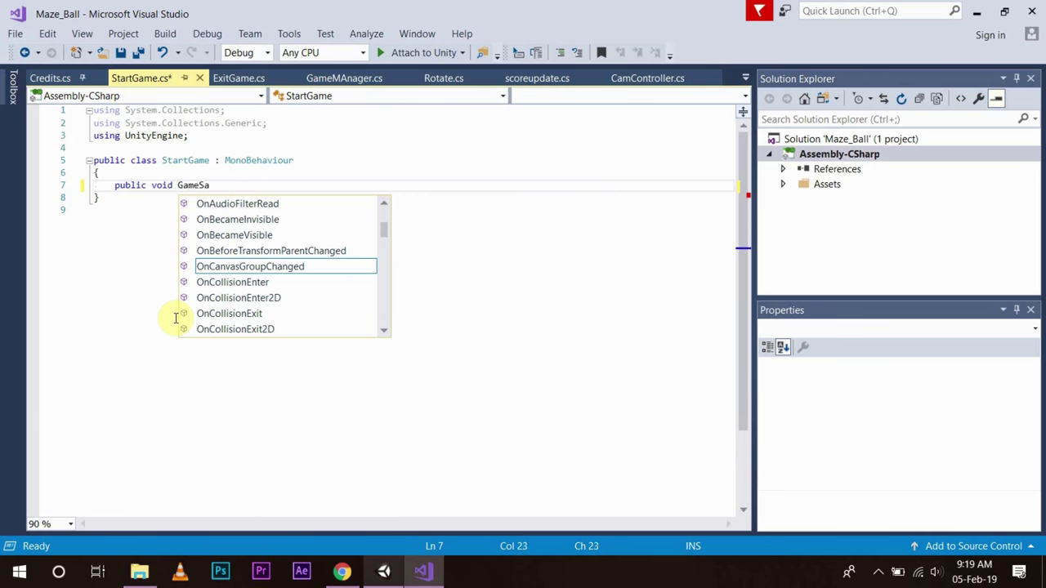
type("Start")
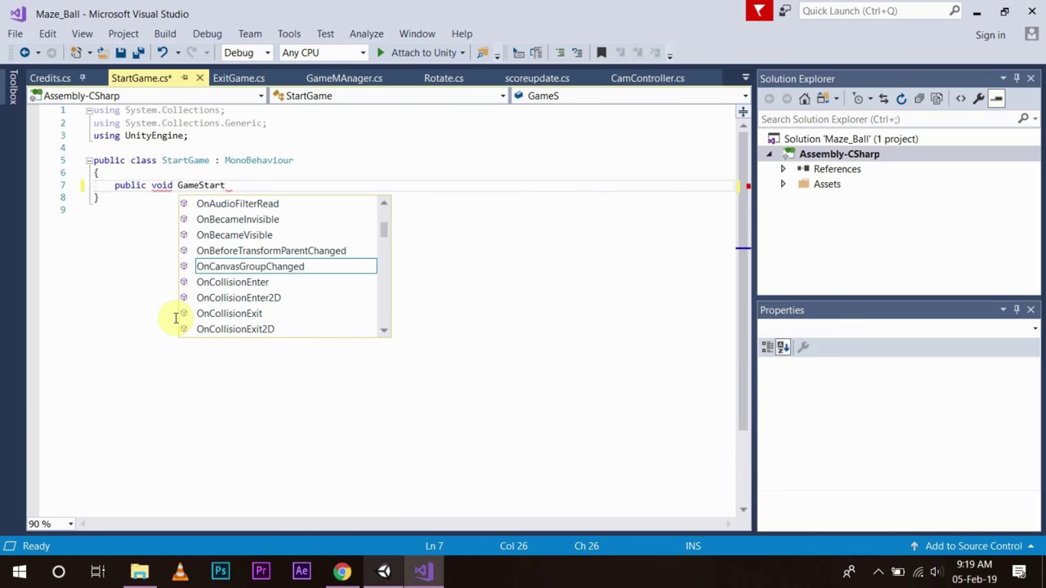
type("()")
key("Return")
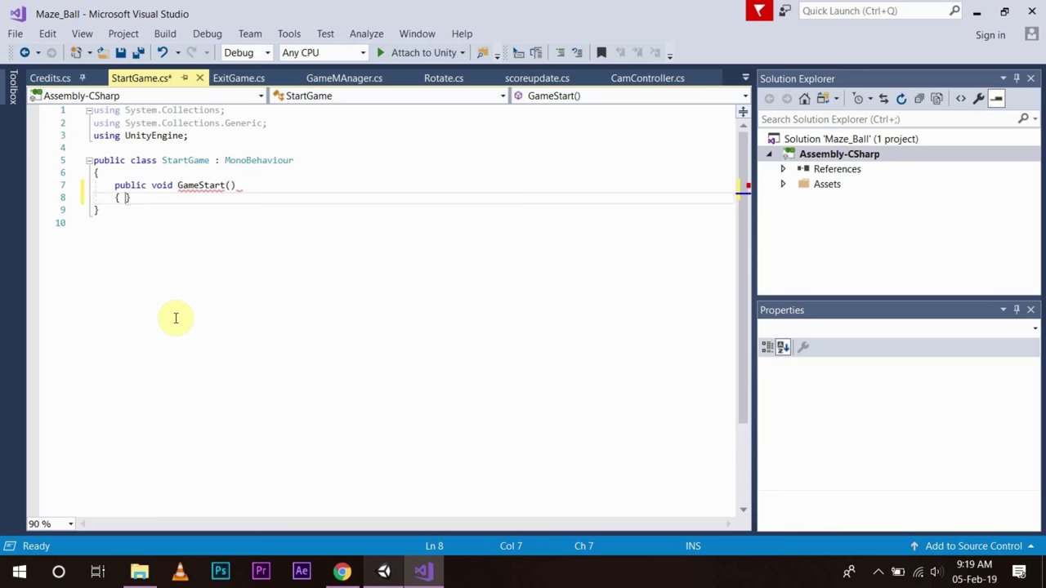
Add a blank line below the using UnityEngine import.
key("Return")
left_click(215, 135)
key("Return")
Add the import using UnityEngine.SceneManagement.
type("u")
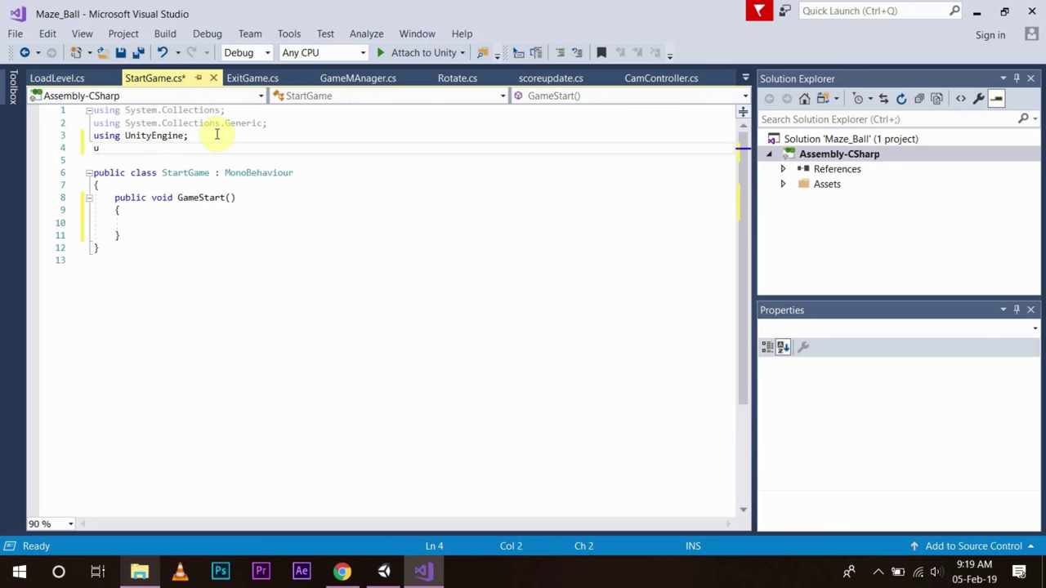
type("sing Un")
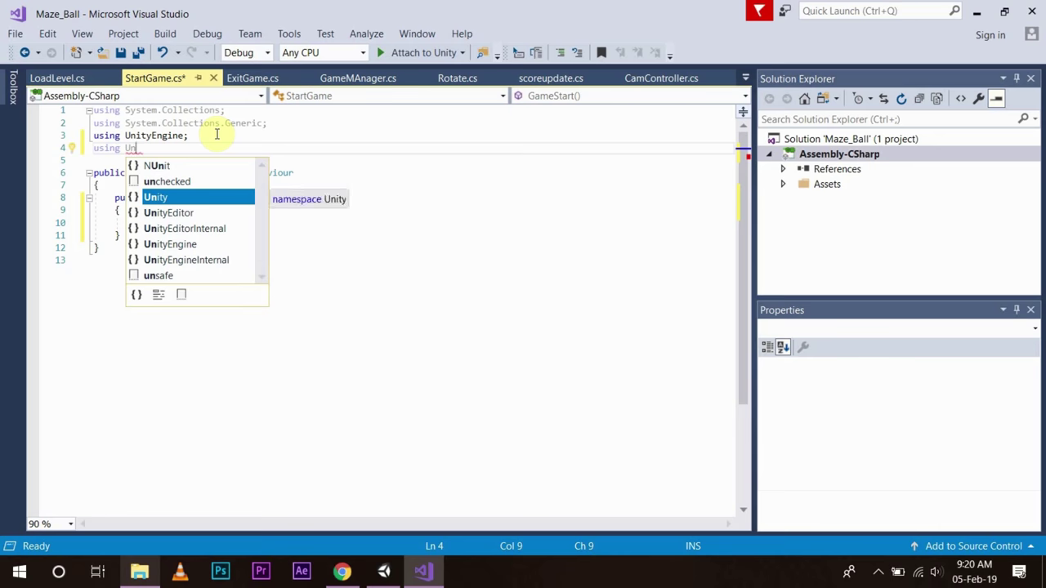
key("Down")
key("Down")
key("Down")
key("Tab")
type(".Sc")
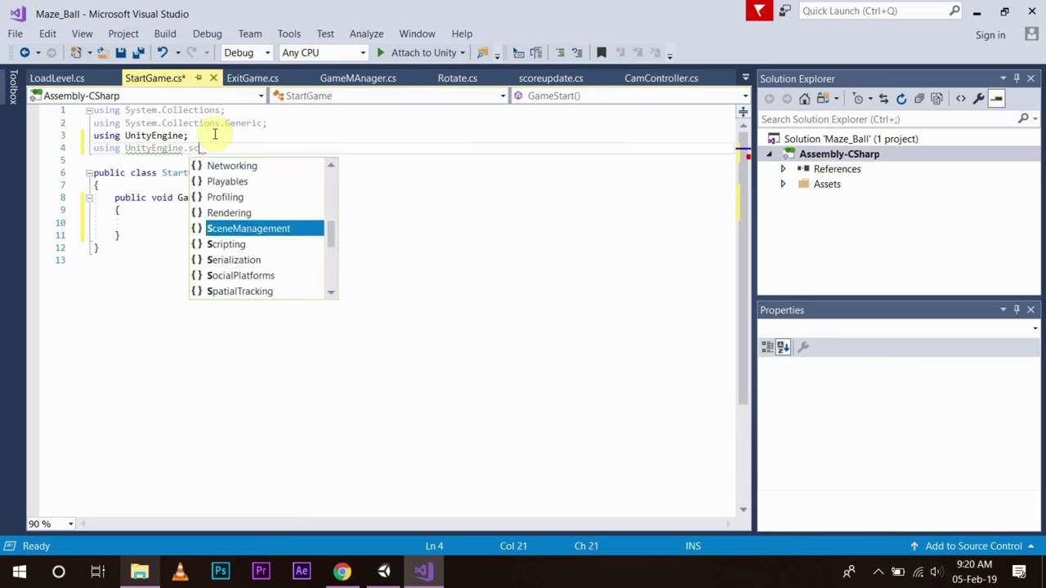
key("Tab")
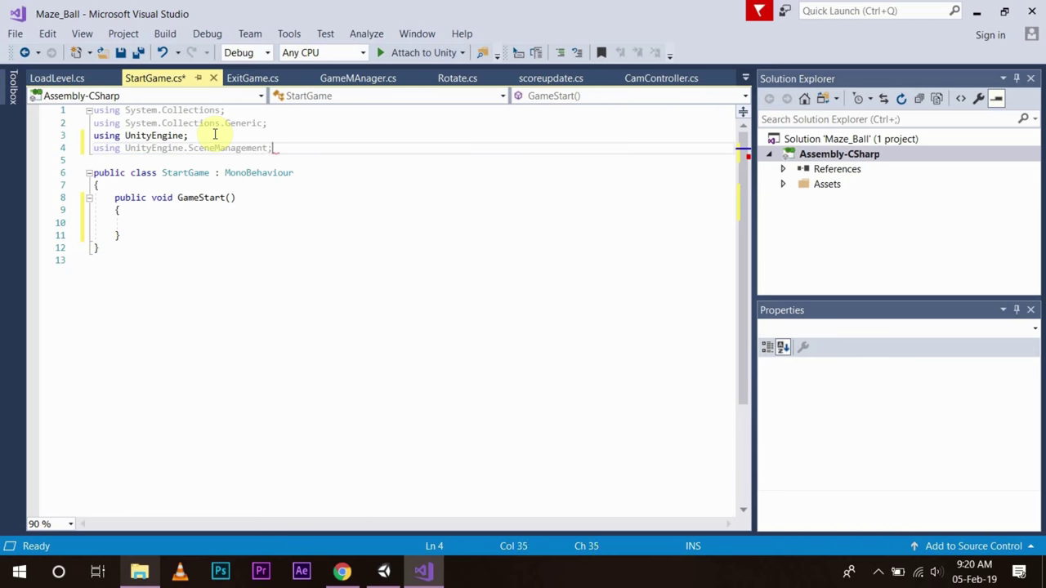
Write SceneManager.LoadScene(SceneManager.GetActiveScene().buildIndex + 1) inside GameStart.
left_click(141, 222)
type("s")
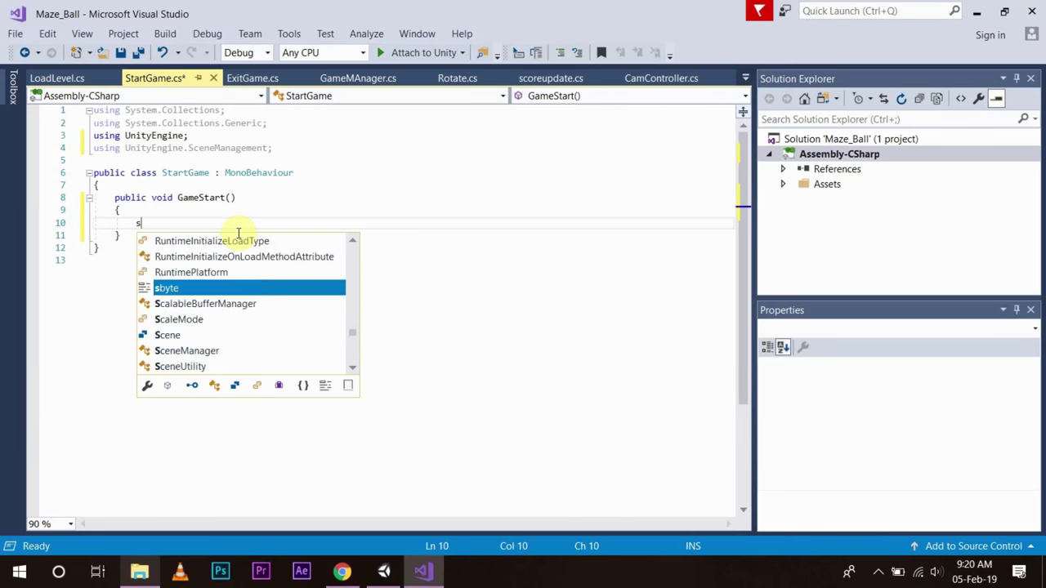
type("cen")
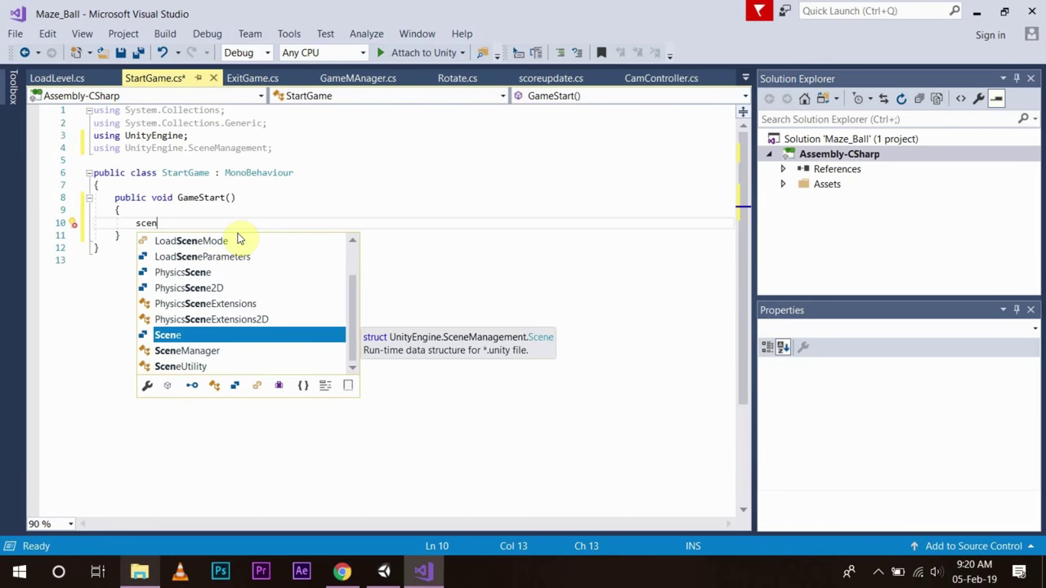
key("Down")
key("Tab")
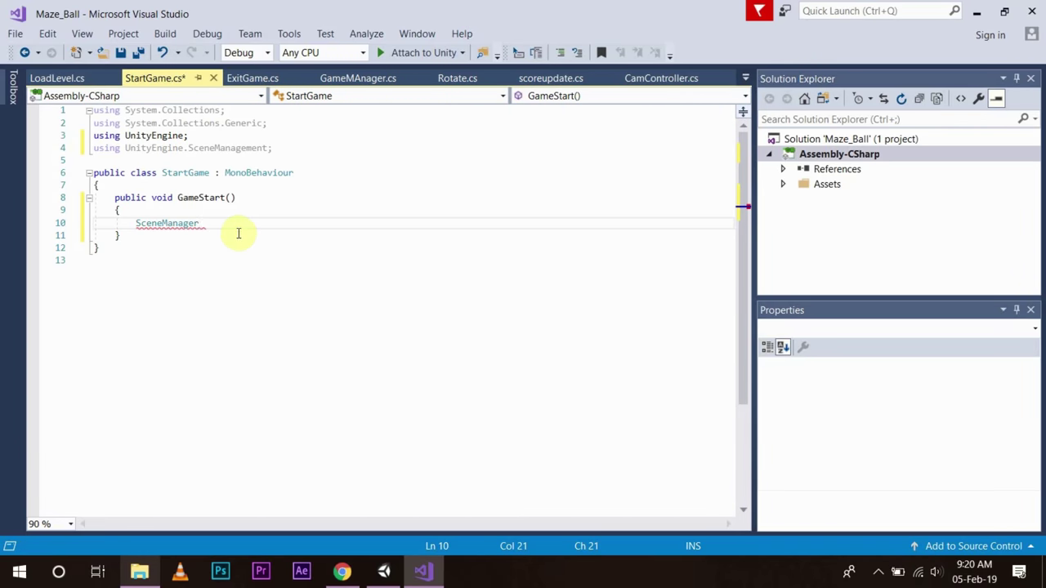
type(".lo")
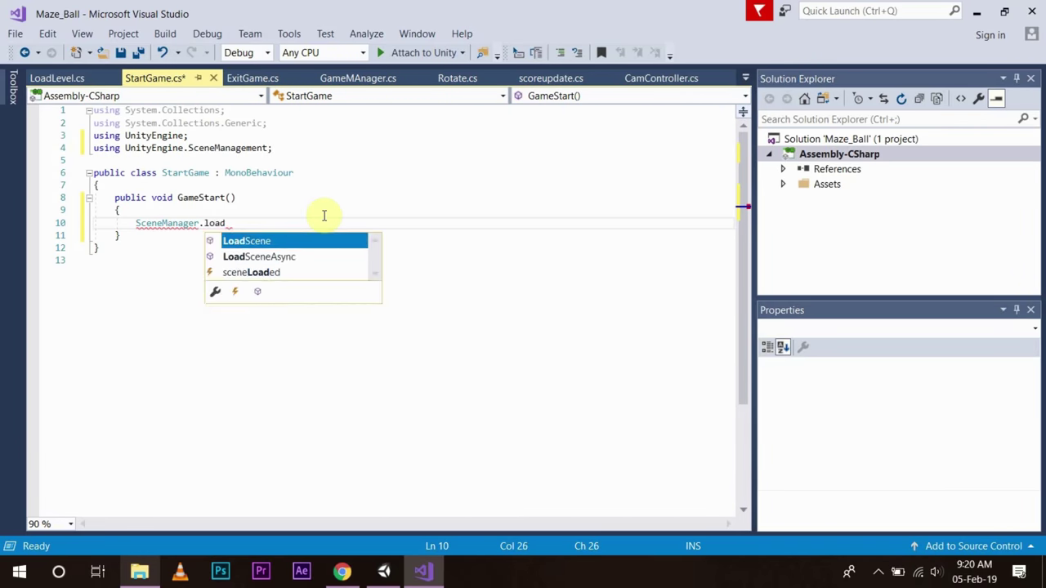
type("ad")
key("Tab")
type("(")
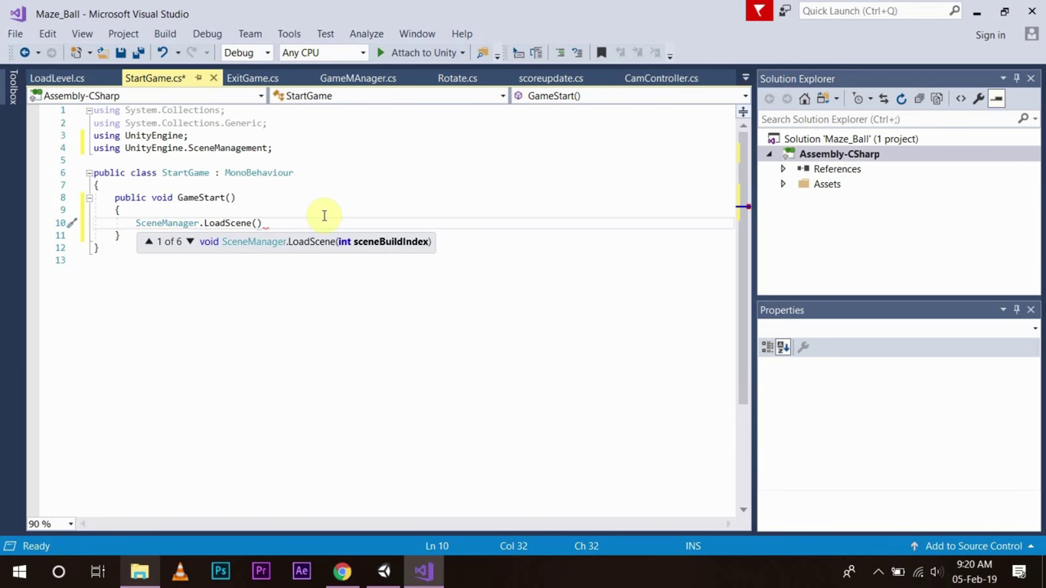
type("scene")
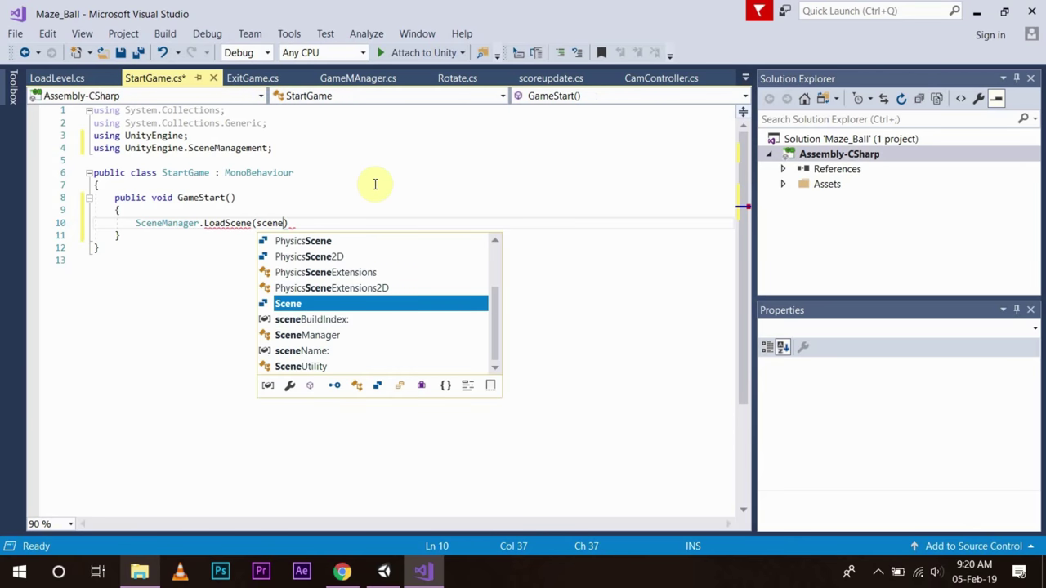
type("M")
key("Tab")
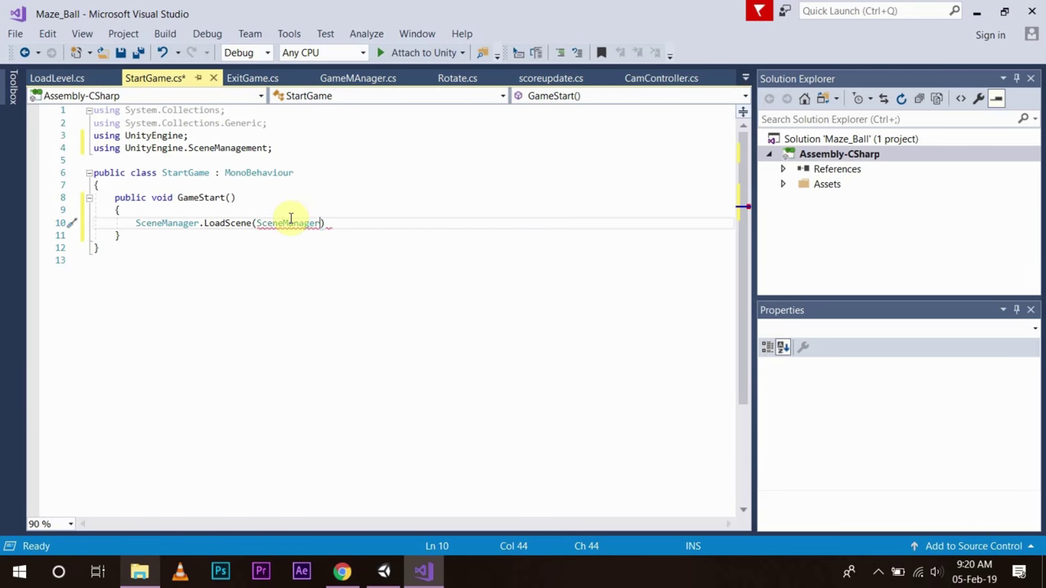
type(".get")
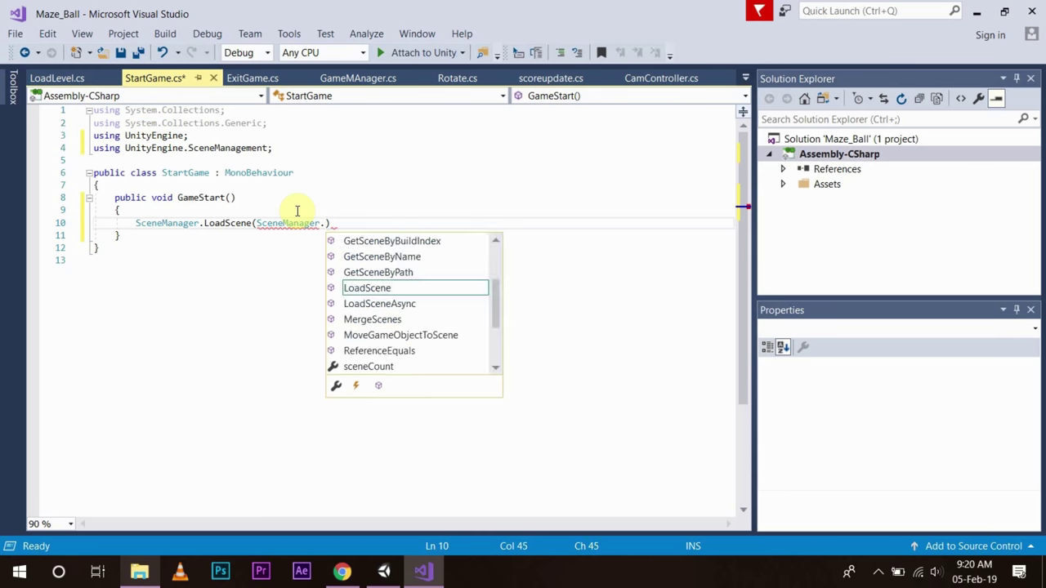
key("Tab")
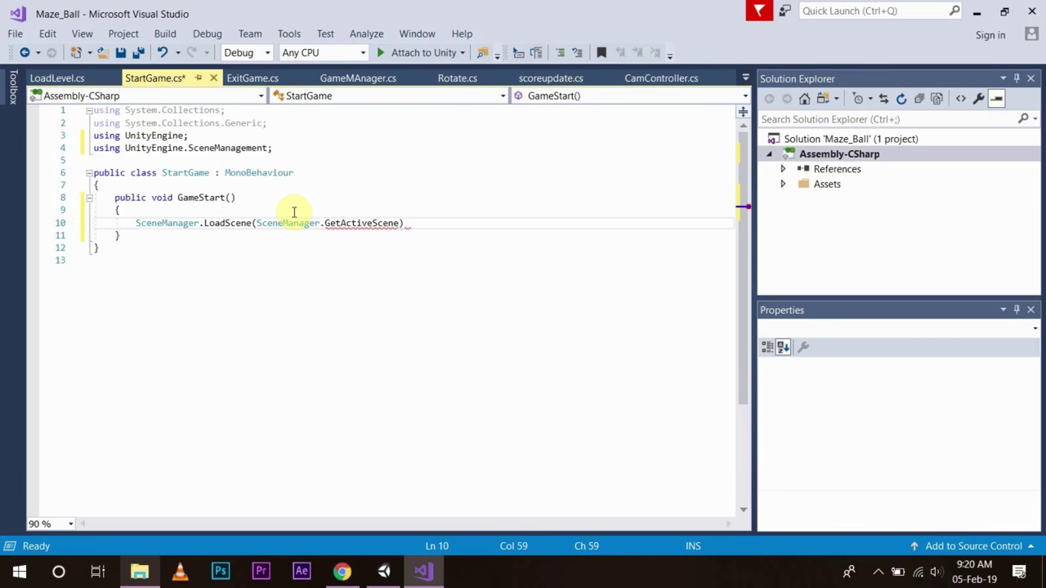
type("().")
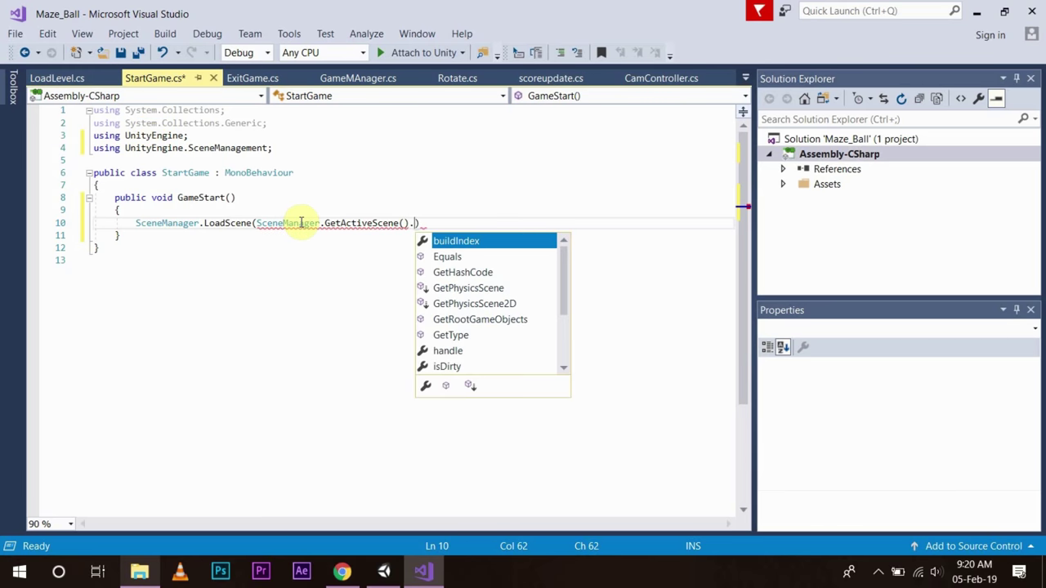
type("bui")
key("Tab")
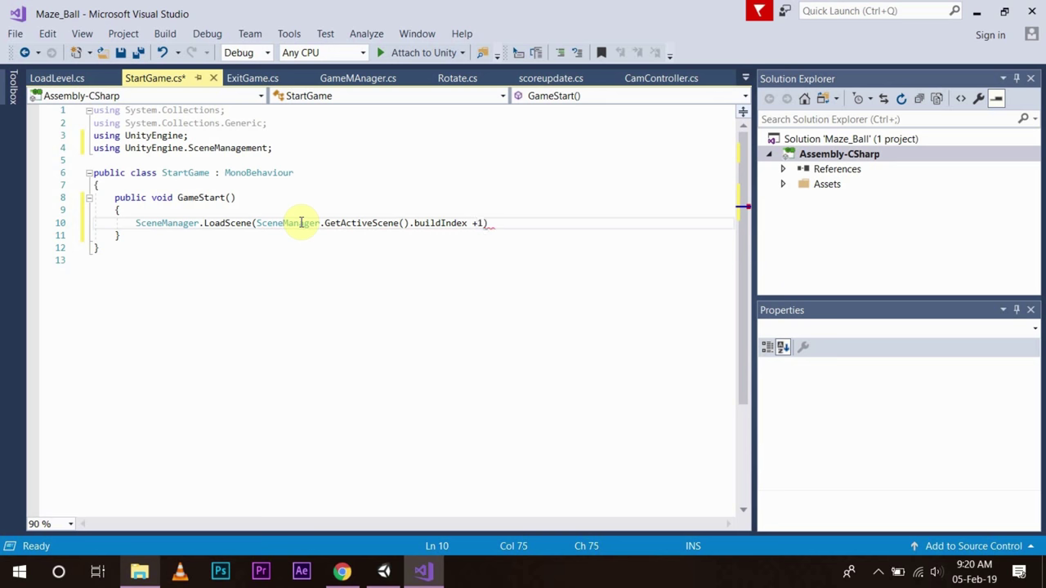
type("+1")
left_click(499, 222)
Save StartGame.cs, then open and close the File menu without choosing anything.
key("ctrl+s")
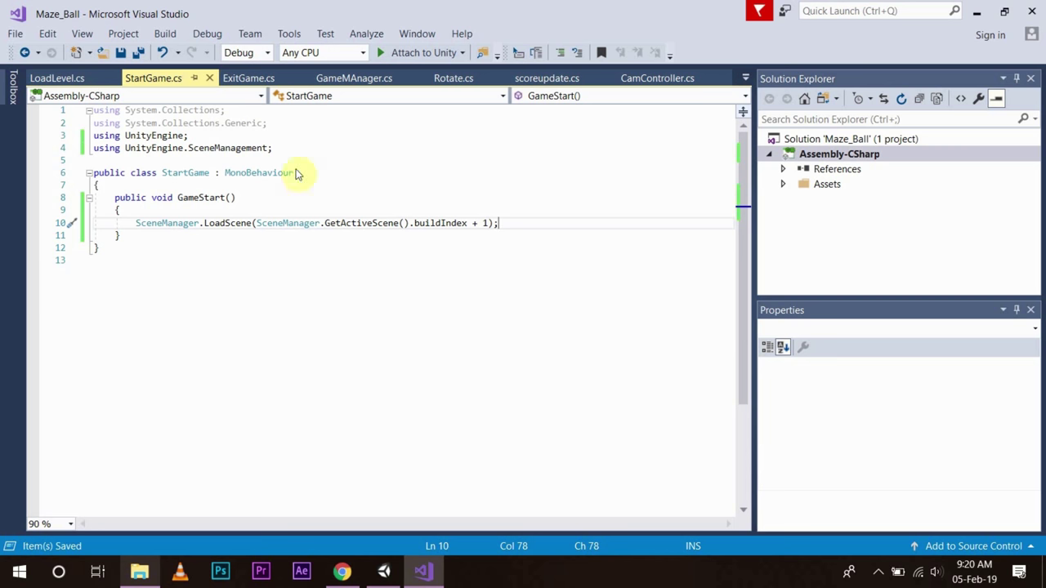
left_click(12, 38)
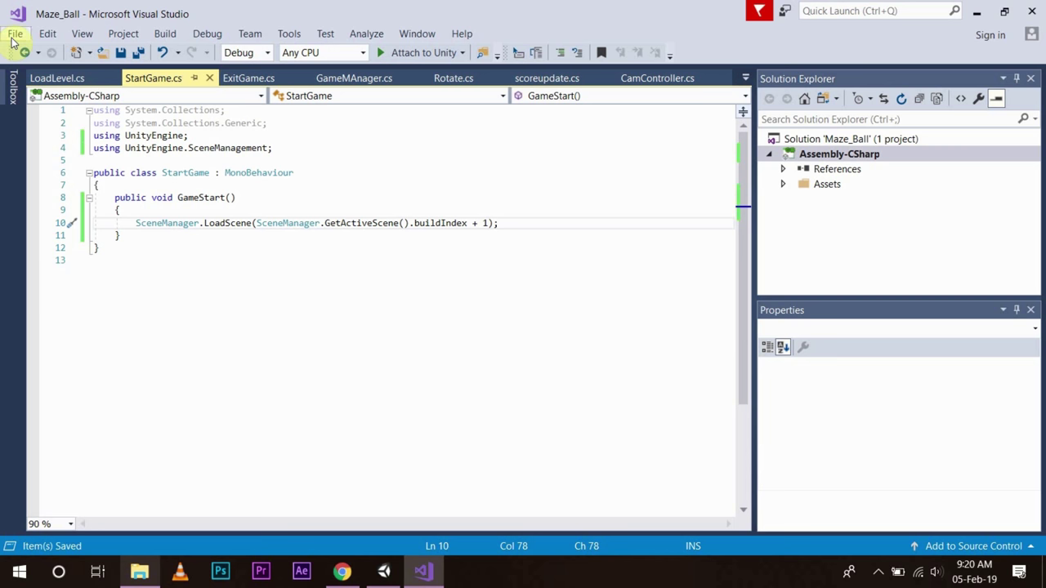
left_click(13, 38)
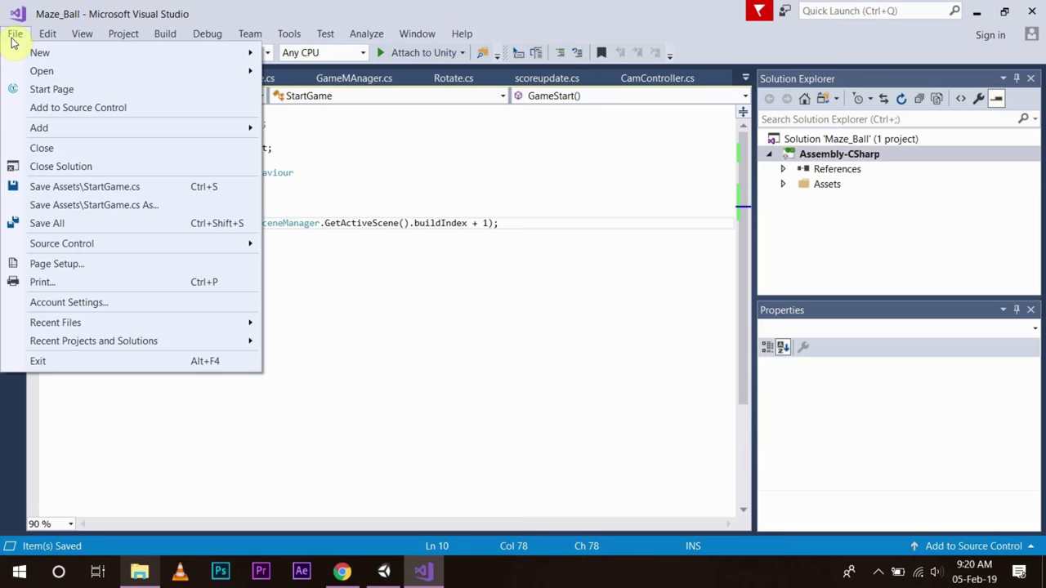
left_click(14, 37)
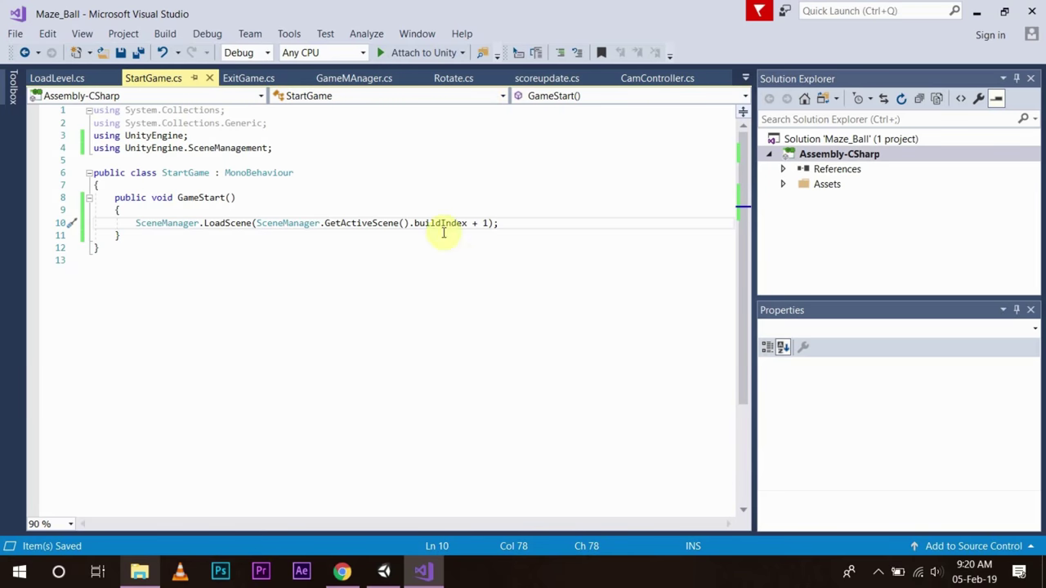
In Unity's Build Settings, add the four scene assets to Scenes In Build.
left_click(383, 571)
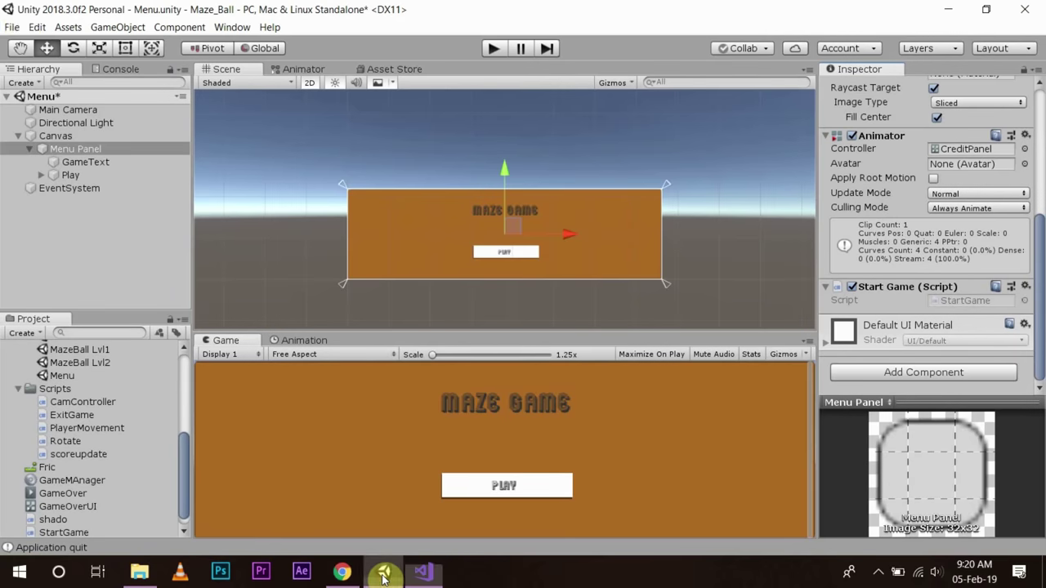
left_click(16, 29)
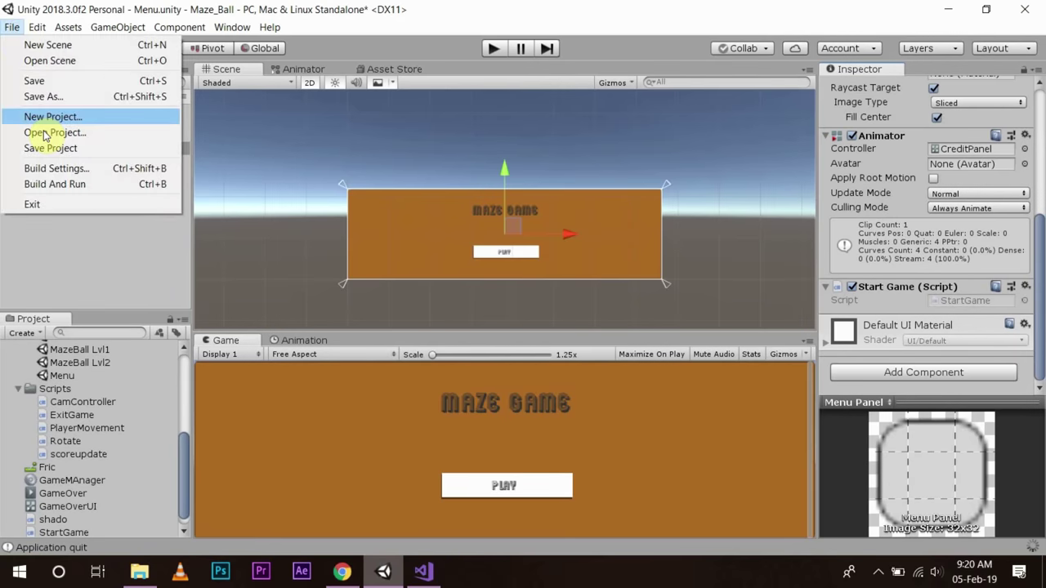
left_click(60, 168)
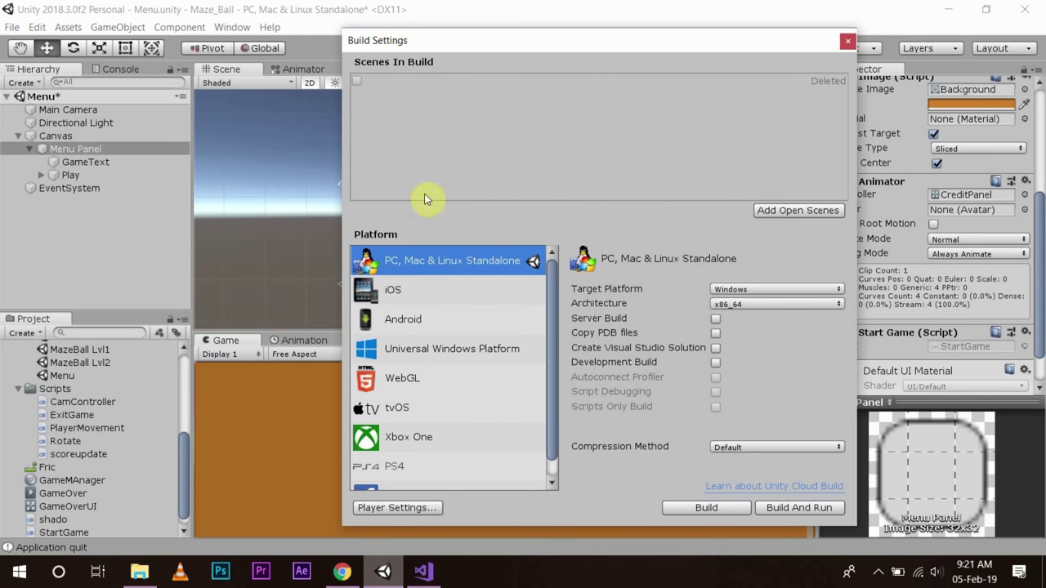
left_click_drag(184, 454, 185, 418)
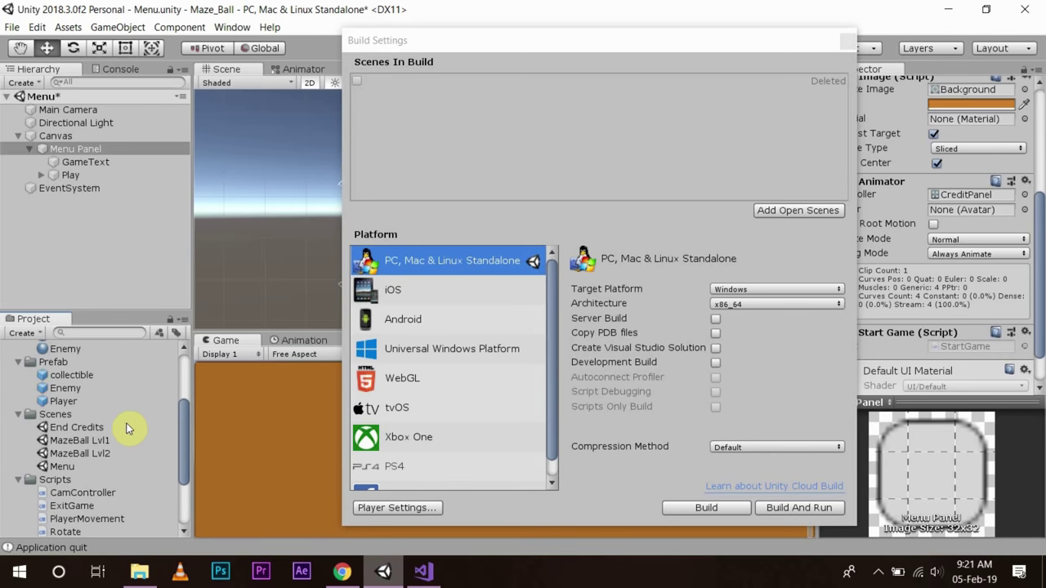
left_click(85, 427)
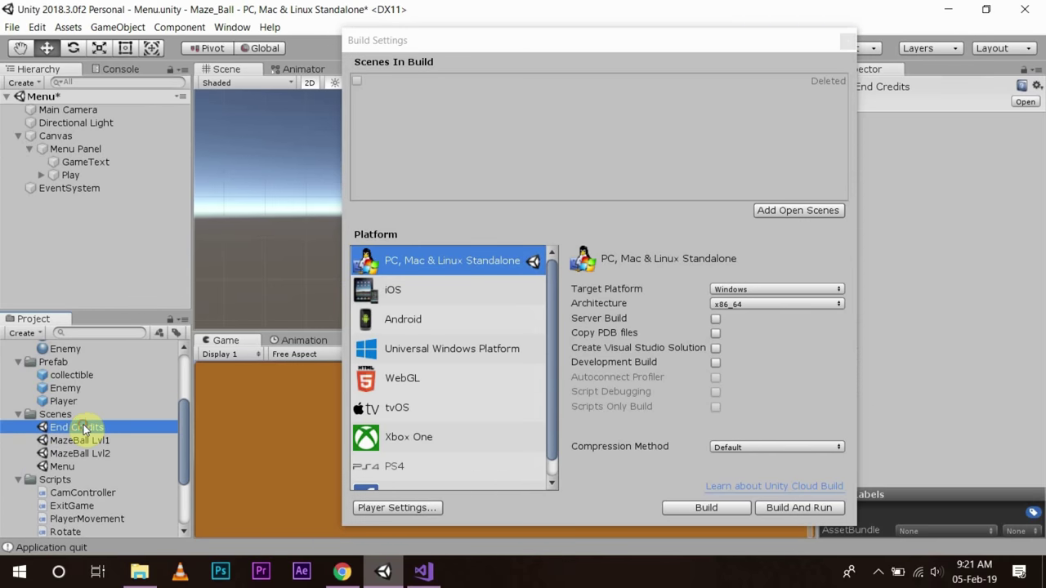
left_click(66, 466, "shift")
left_click_drag(69, 458, 436, 180)
Move Menu to the top of the build order and save the Menu scene.
left_click(539, 184)
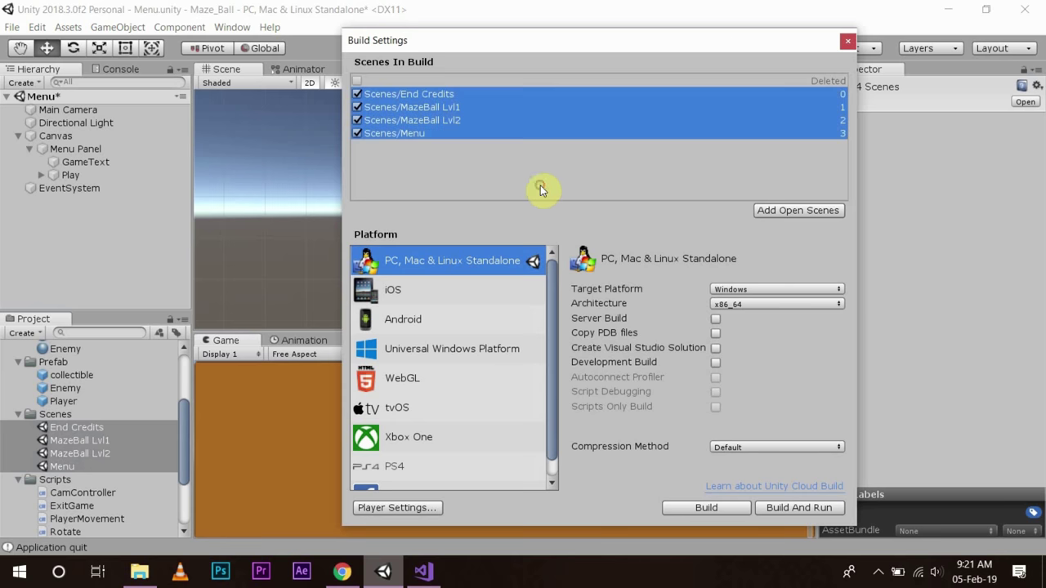
left_click(445, 168)
mouse_move(432, 134)
left_mouse_down()
mouse_move(447, 99)
mouse_move(430, 139)
left_mouse_up()
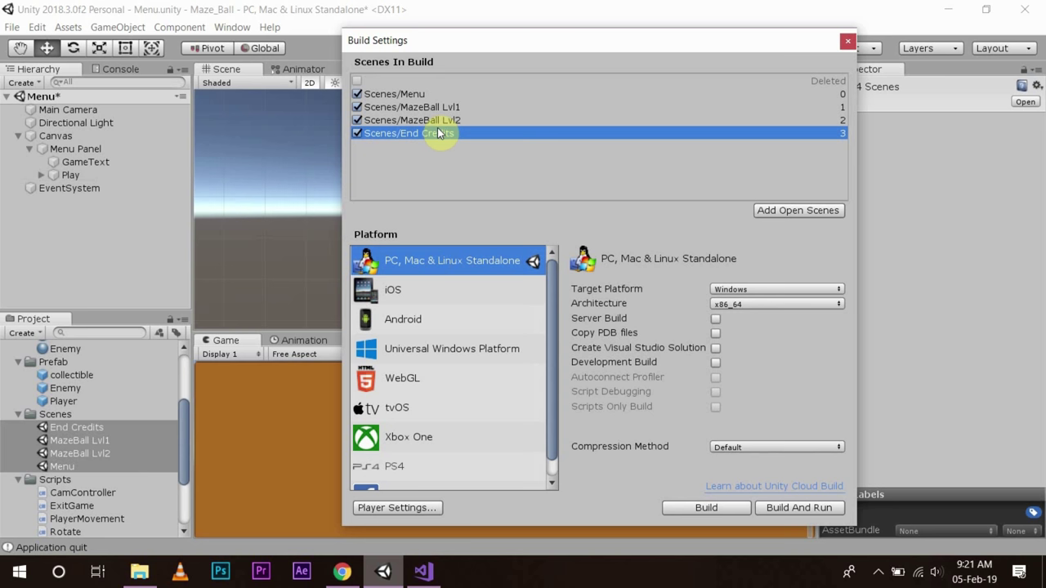
key("ctrl+s")
Set Play's On Click to StartGame.GameStart (), save the Menu scene, and start a test run.
left_click(846, 41)
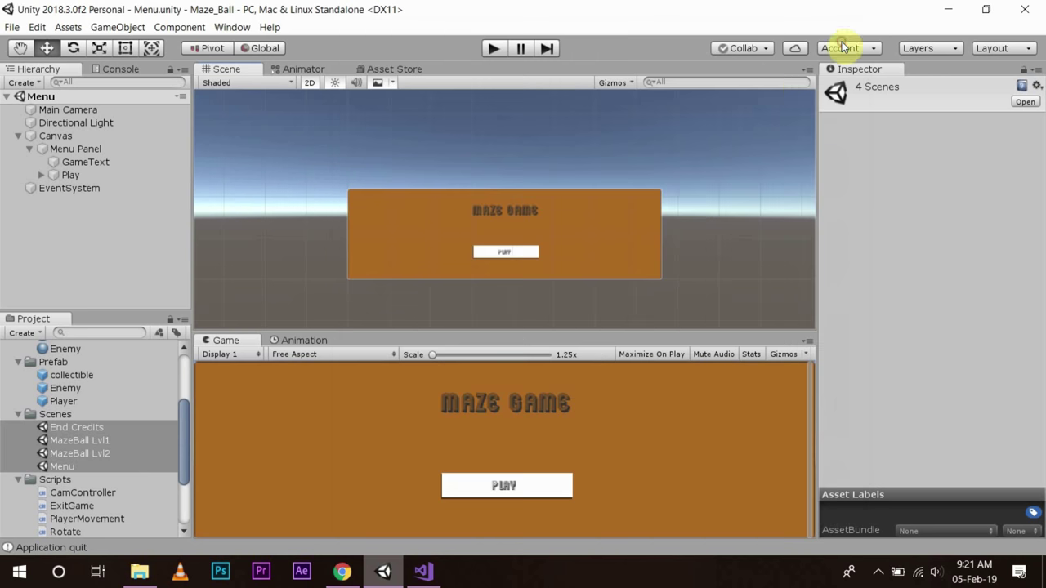
left_click(505, 251)
scroll(934, 290, "down", 6)
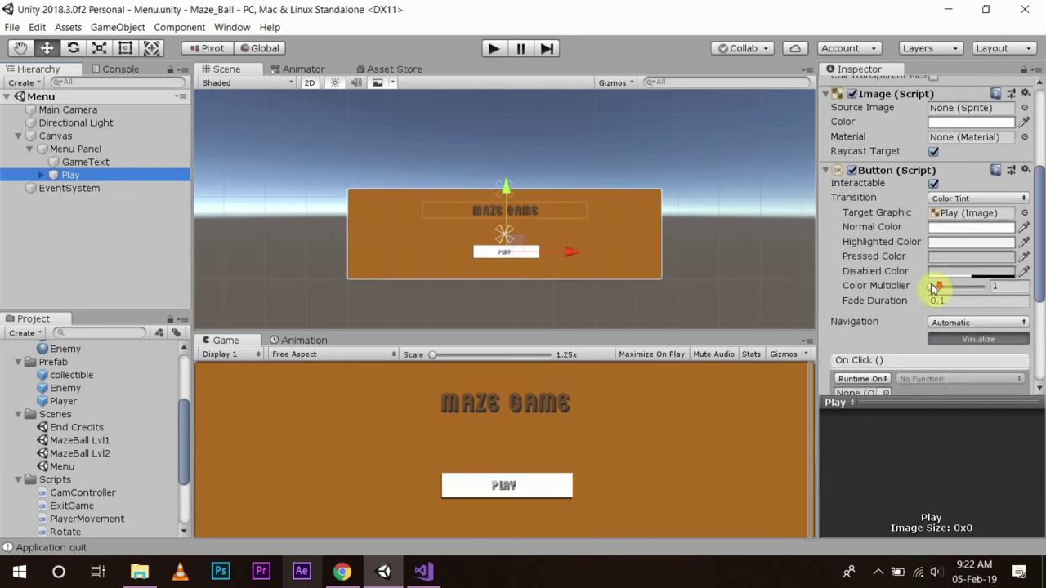
left_click_drag(88, 175, 855, 298)
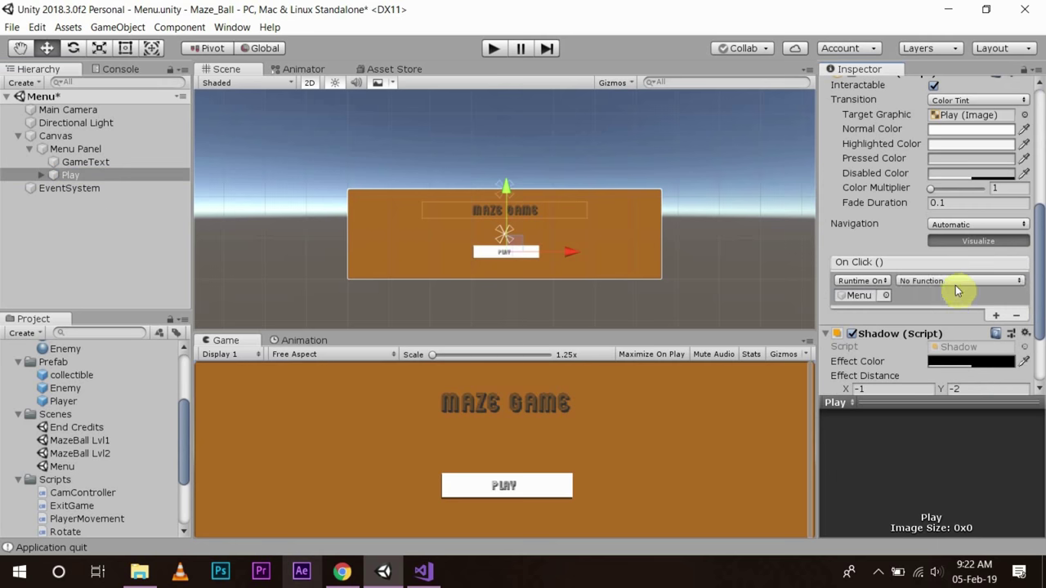
left_click(954, 282)
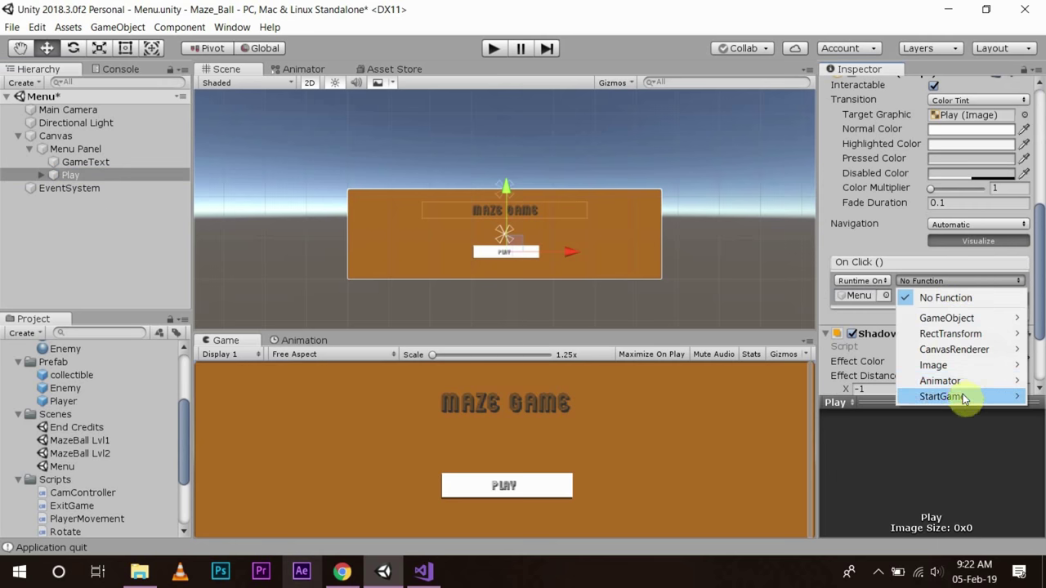
mouse_move(957, 397)
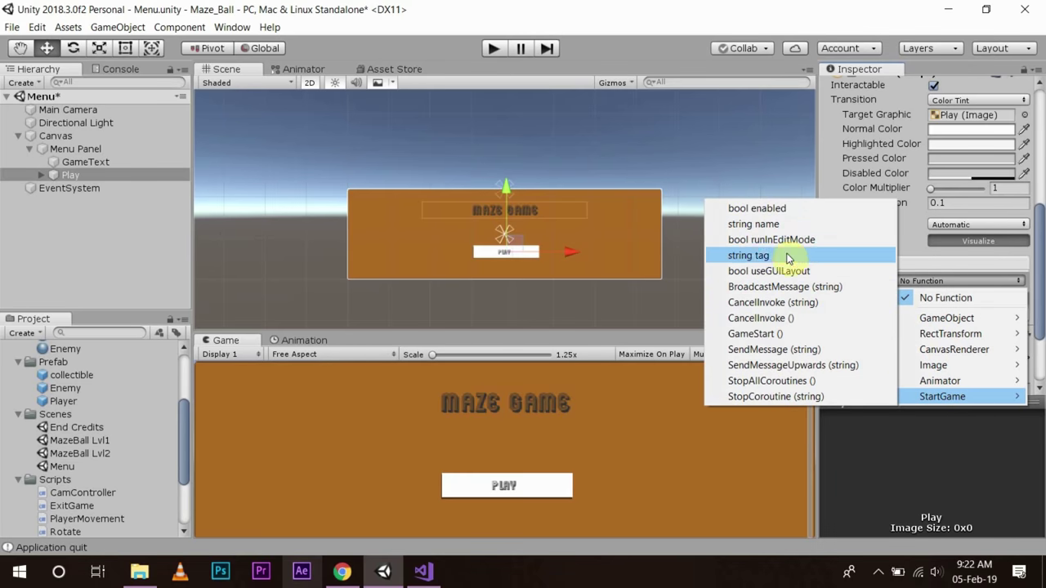
left_click(785, 334)
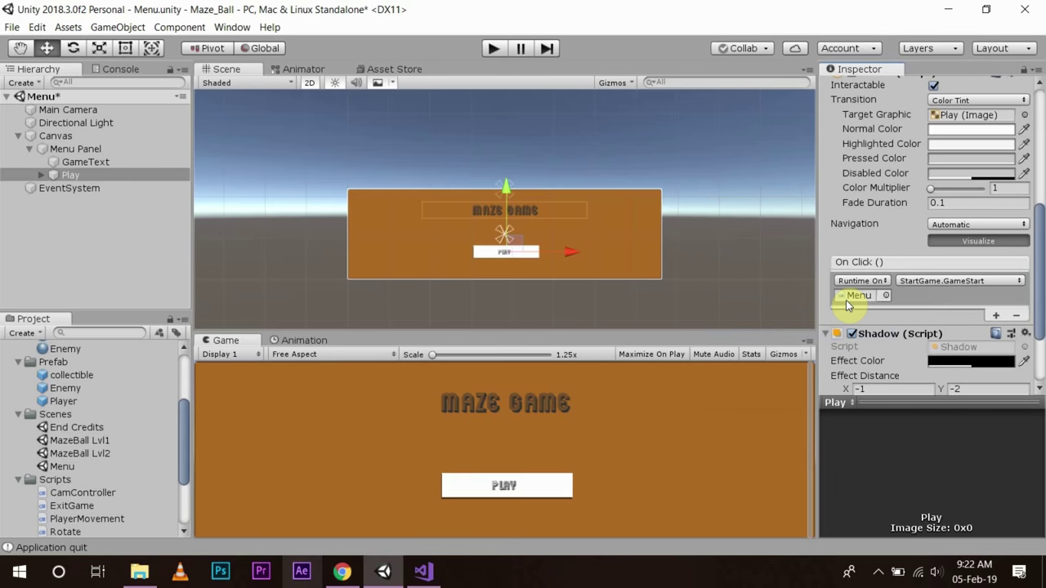
key("ctrl+s")
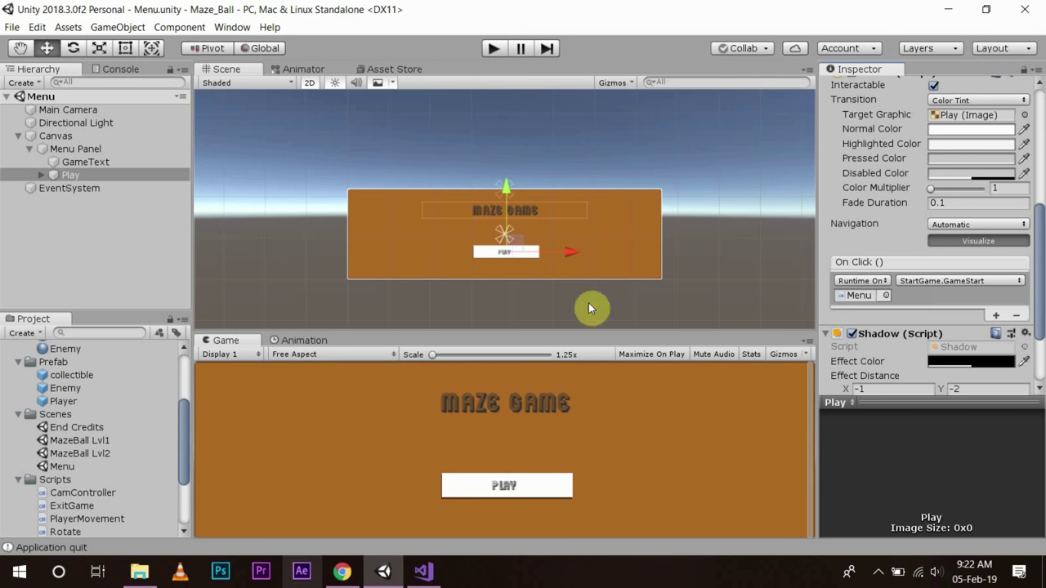
left_click(493, 51)
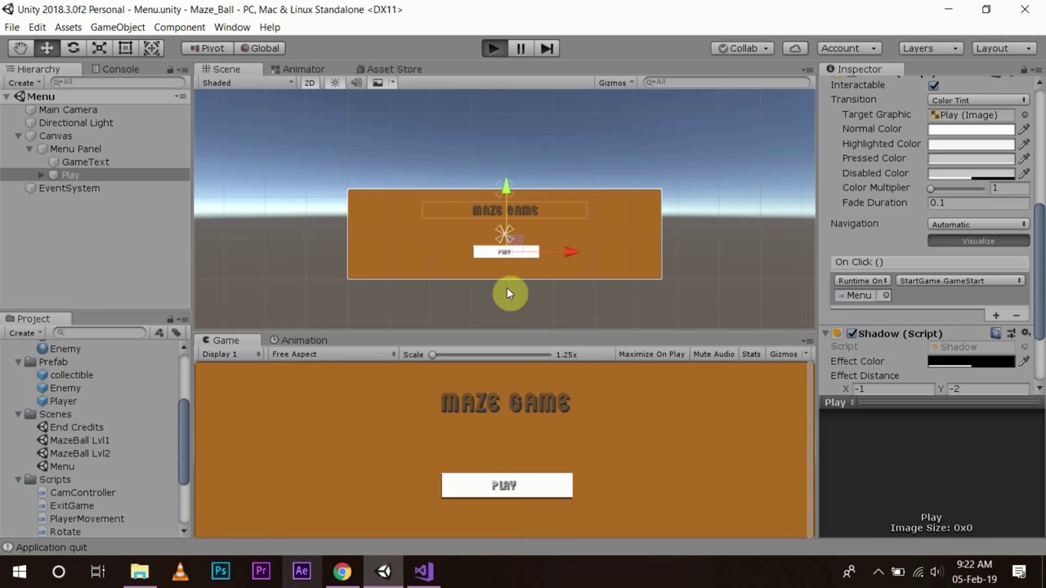
Check that PLAY loads MazeBall Lvl1, stop the run, and switch to scoreupdate.cs in Visual Studio.
left_click(505, 483)
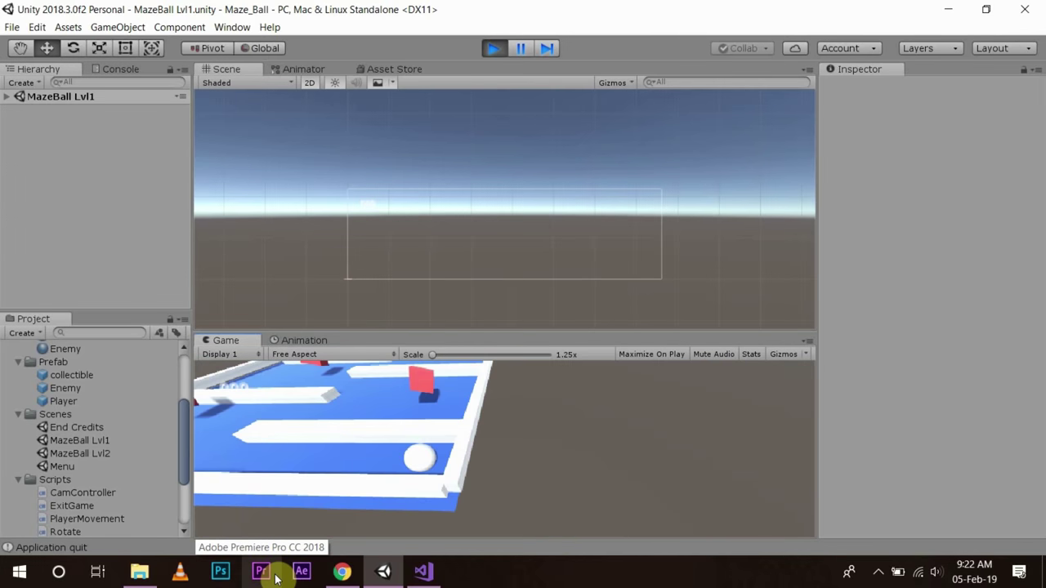
left_click(494, 49)
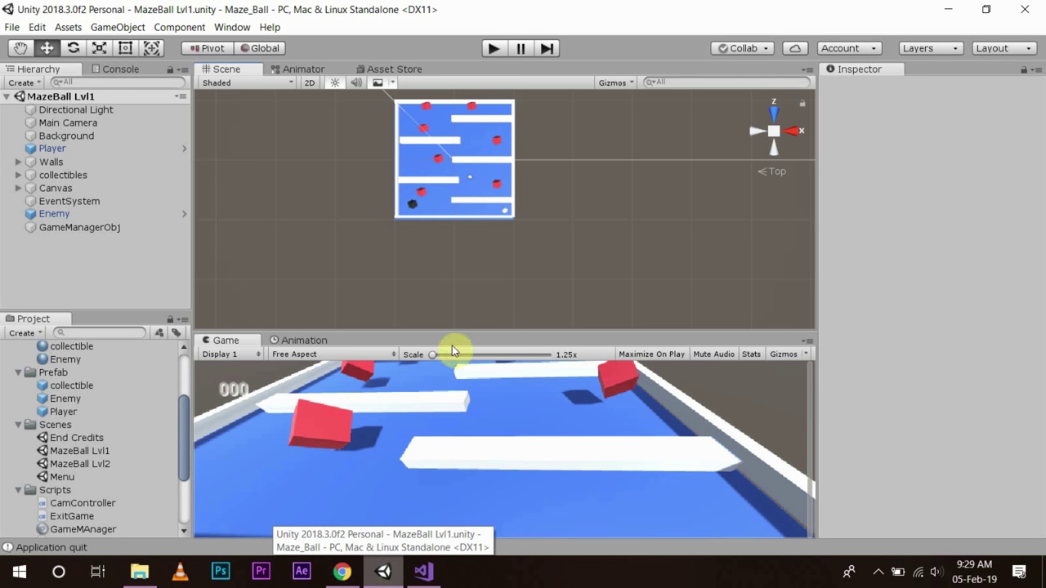
left_click(422, 572)
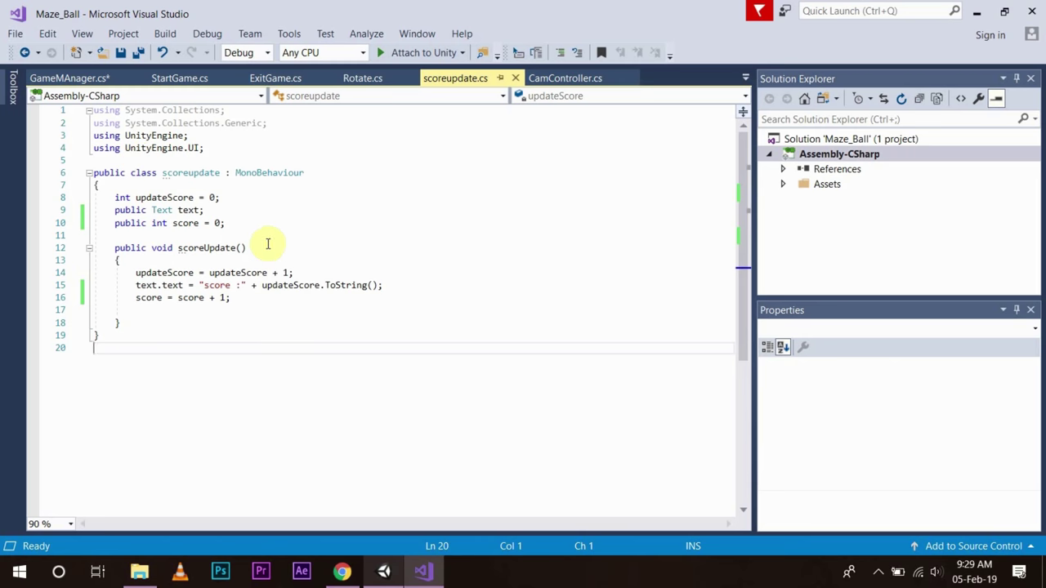
Delete the public score field declaration and the score increment line from scoreupdate.cs.
left_click_drag(239, 222, 117, 226)
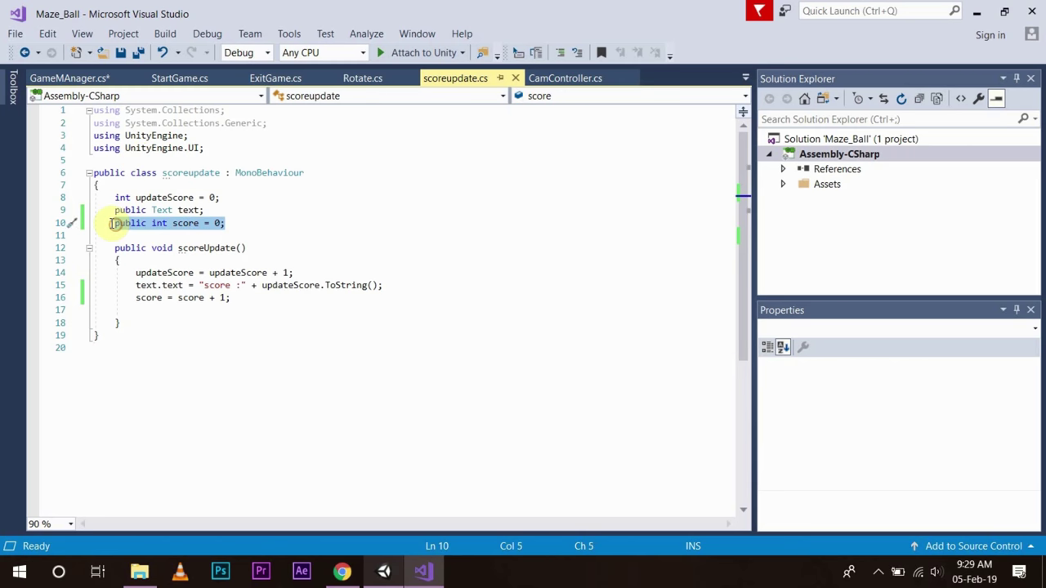
key("Delete")
left_click(240, 299)
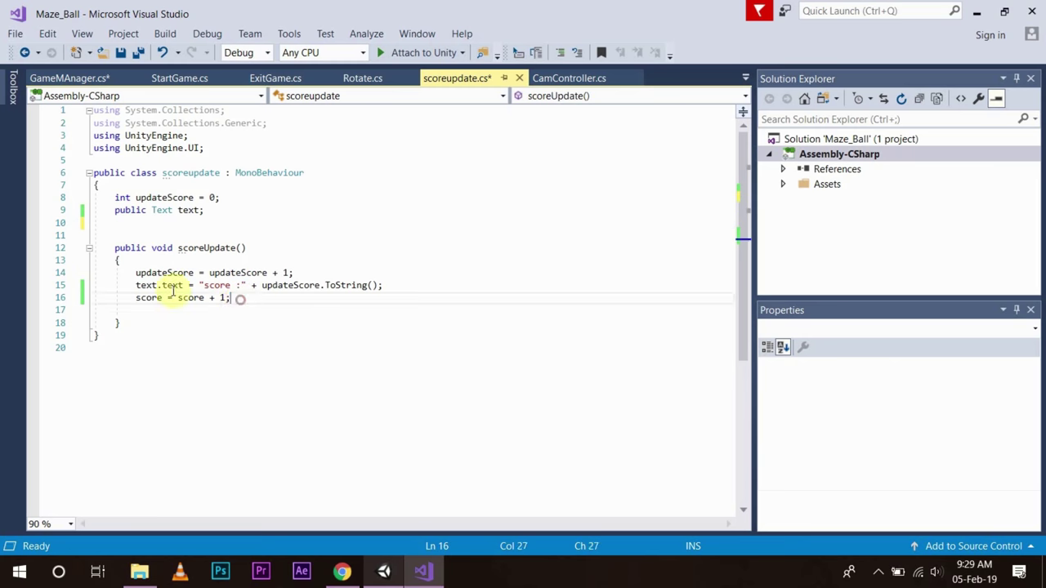
left_click_drag(240, 299, 137, 297)
key("Delete")
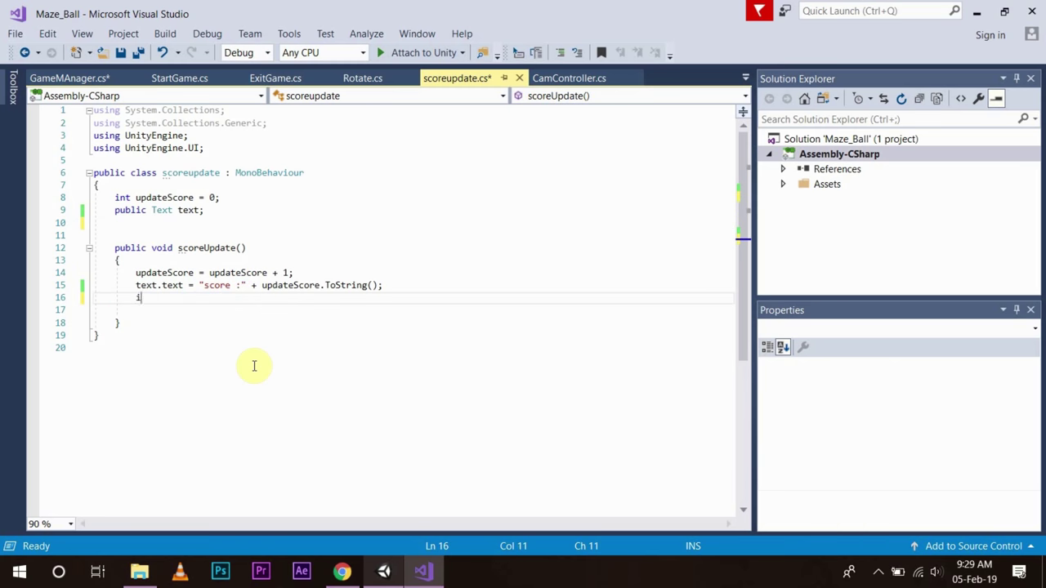
Add an if (updateScore>=7) condition with an opening brace in scoreUpdate().
type("f")
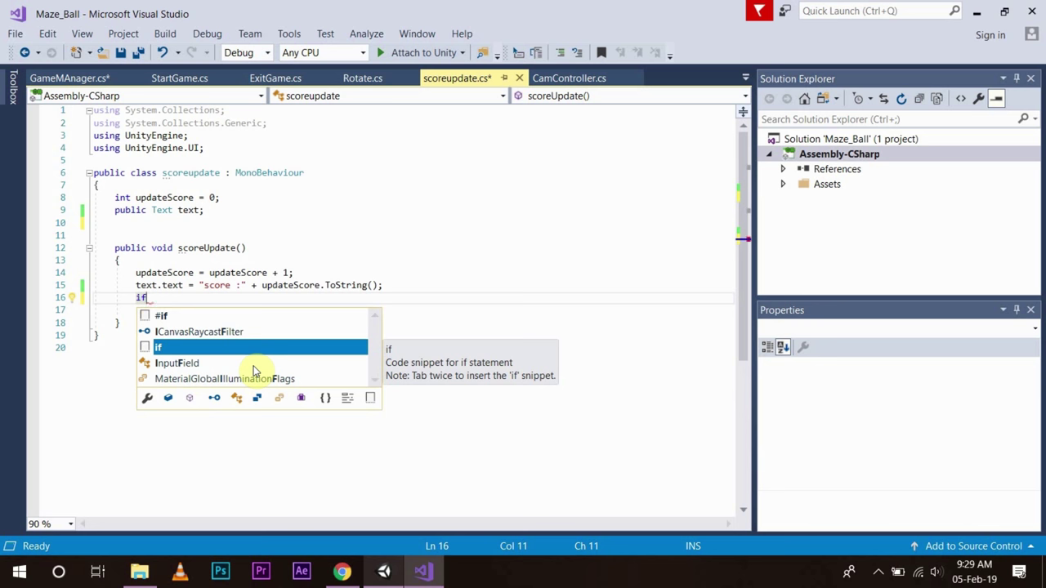
type("(update")
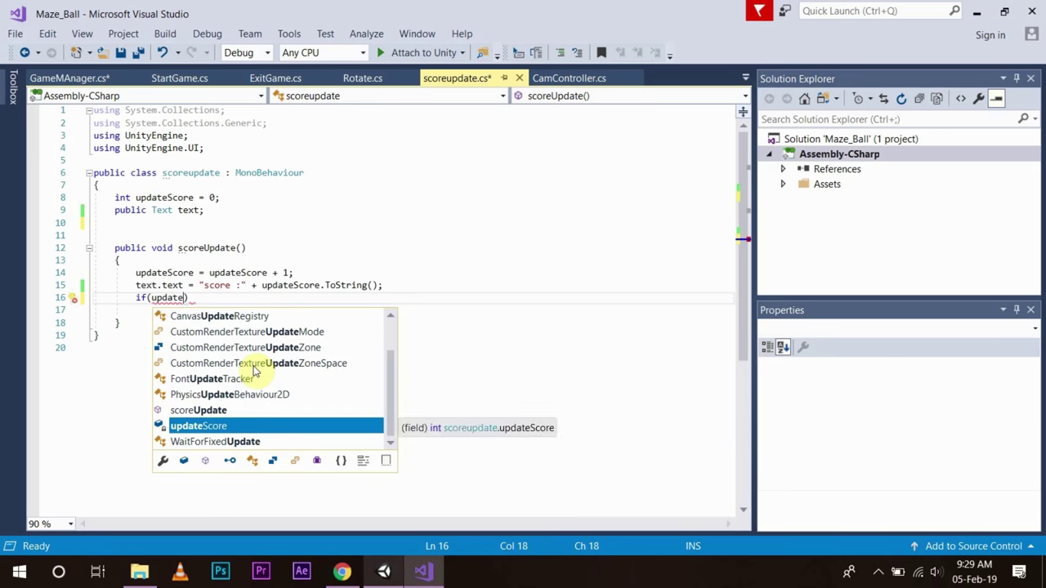
key("Tab")
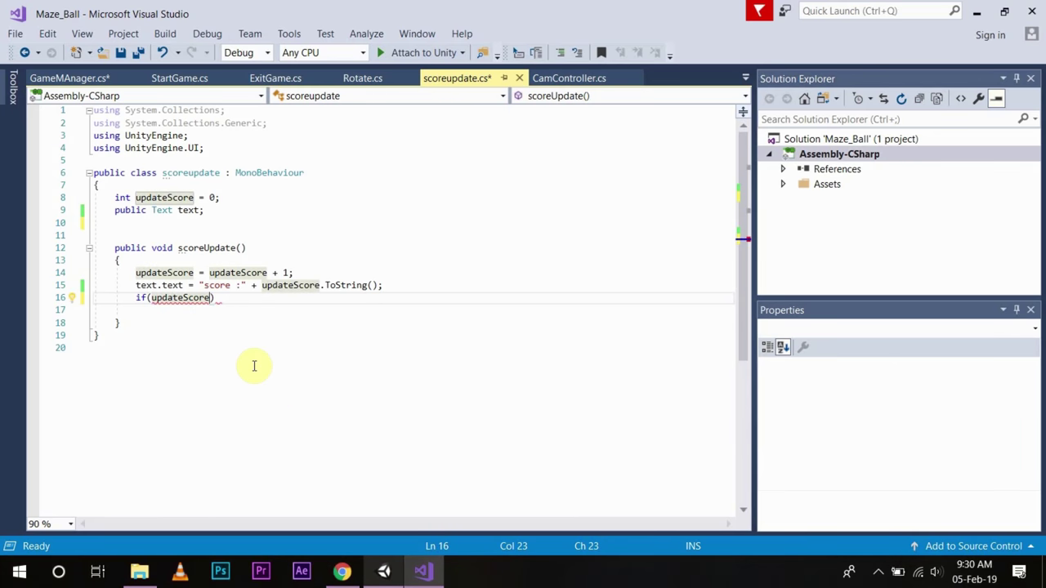
type(">")
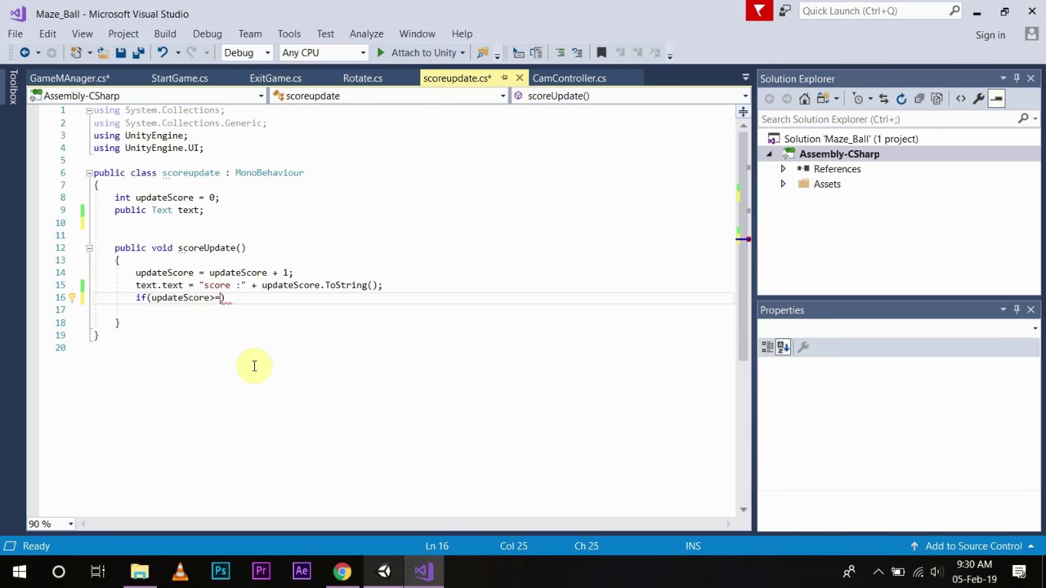
type("=7)")
key("Return")
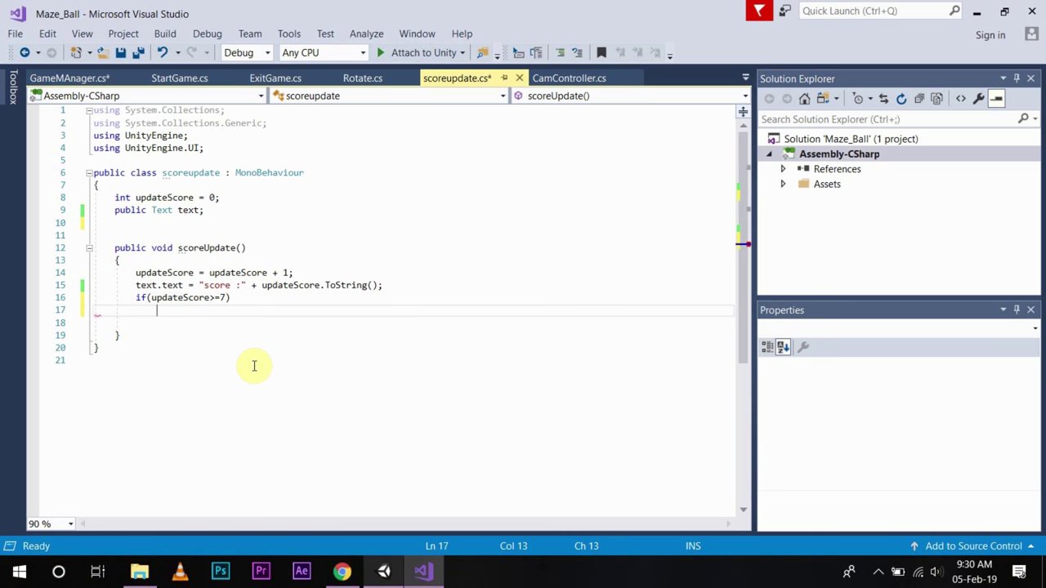
type("{")
key("Return")
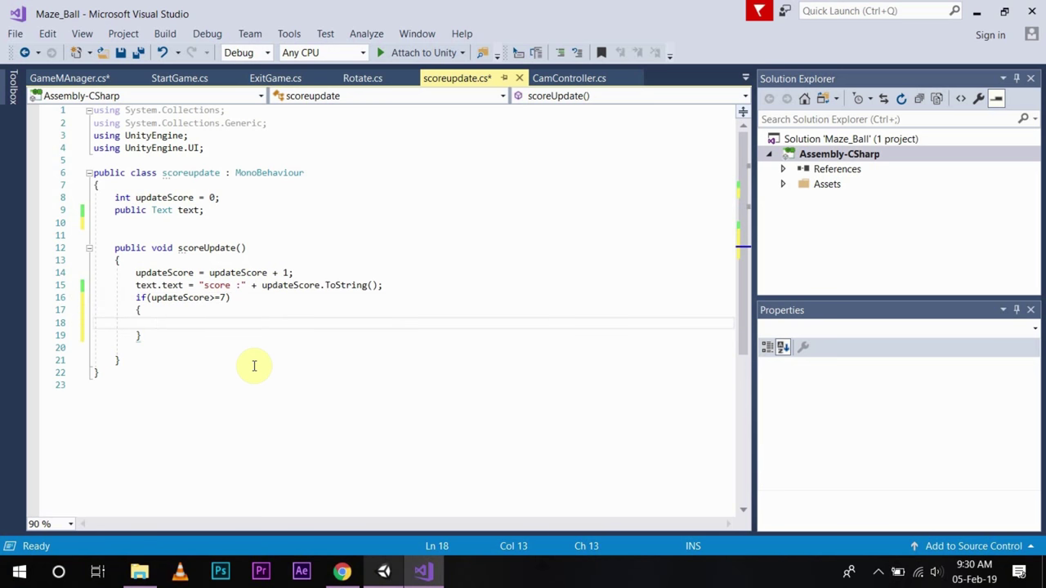
Inside the if block, start the call FindObjectOfType<GameMAnager>(). and browse its member suggestions.
type("find")
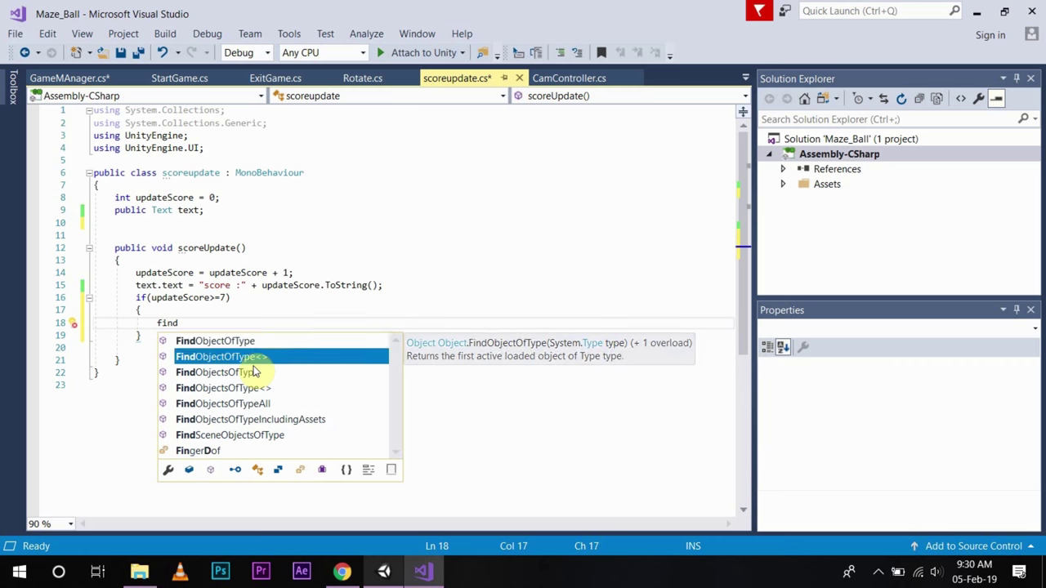
key("Tab")
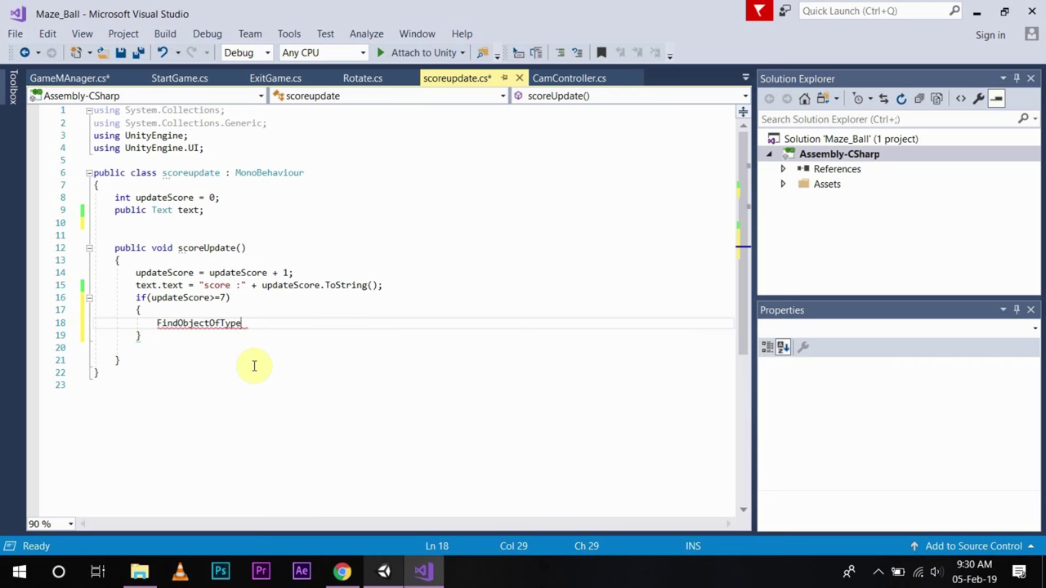
type("<")
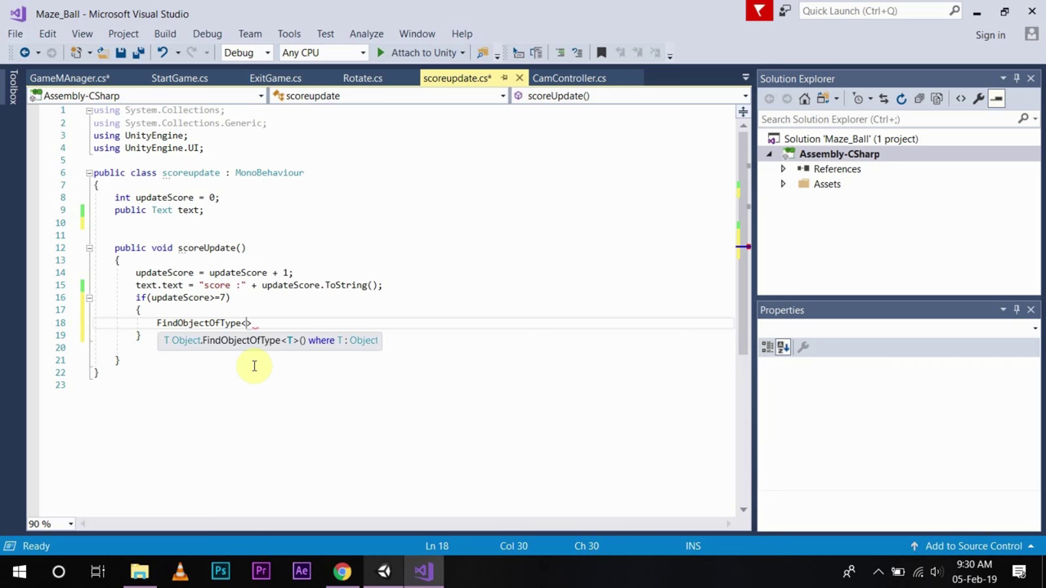
type("game")
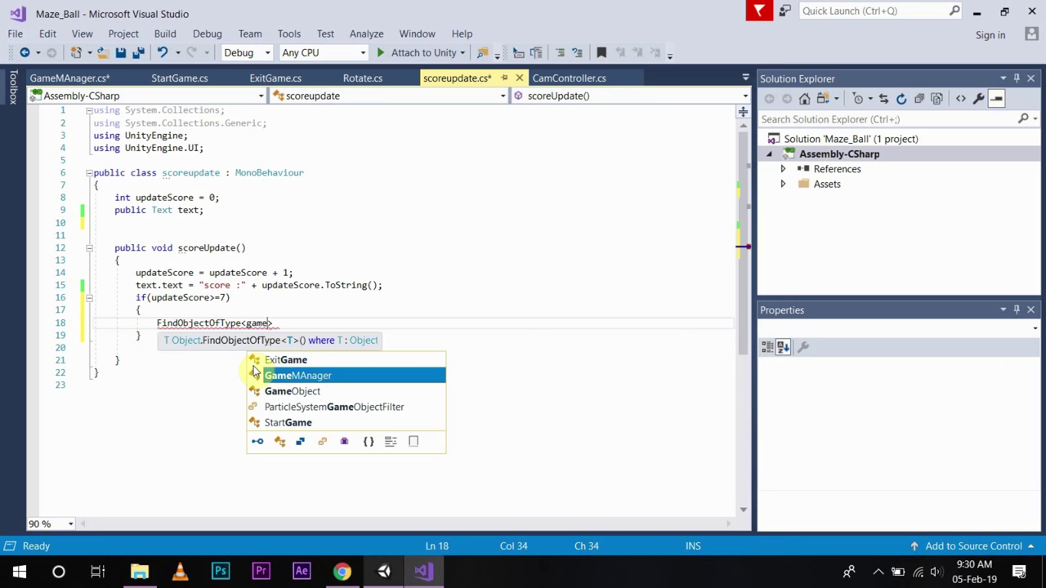
key("Tab")
type(">()")
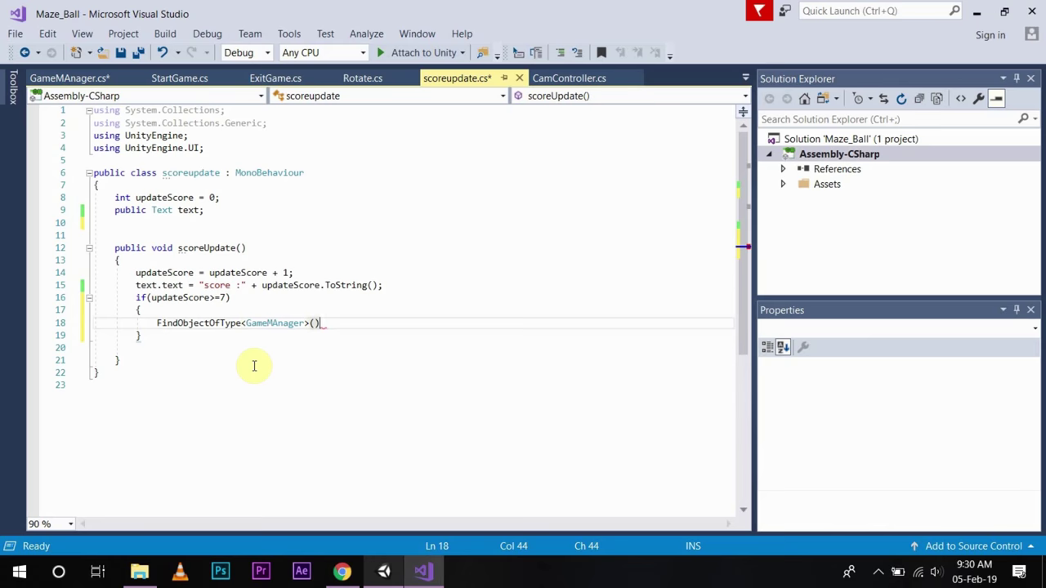
type(".")
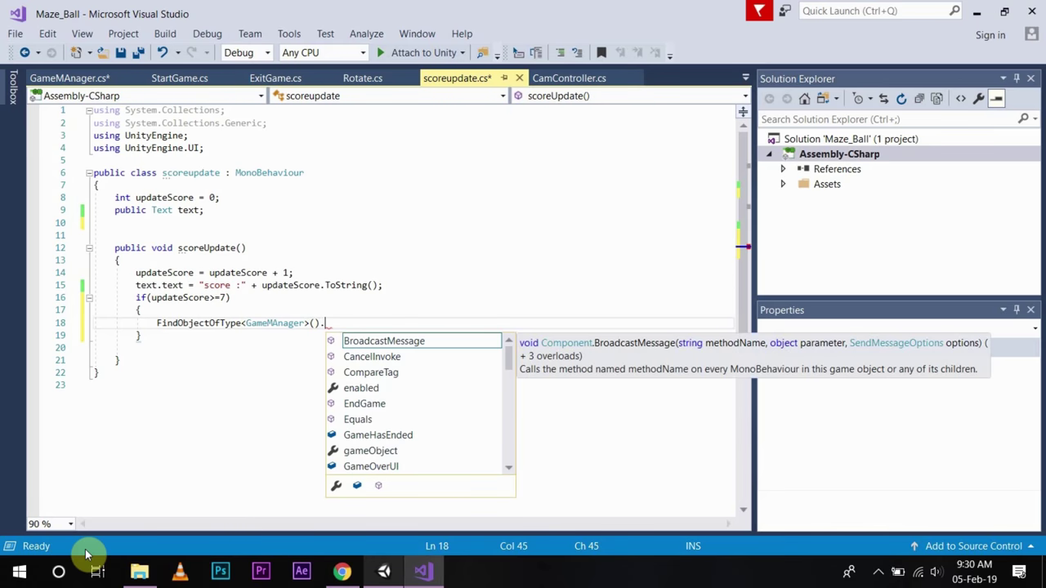
key("Down")
key("Down")
key("Down")
key("Down")
key("Down")
key("Down")
key("Down")
key("Down")
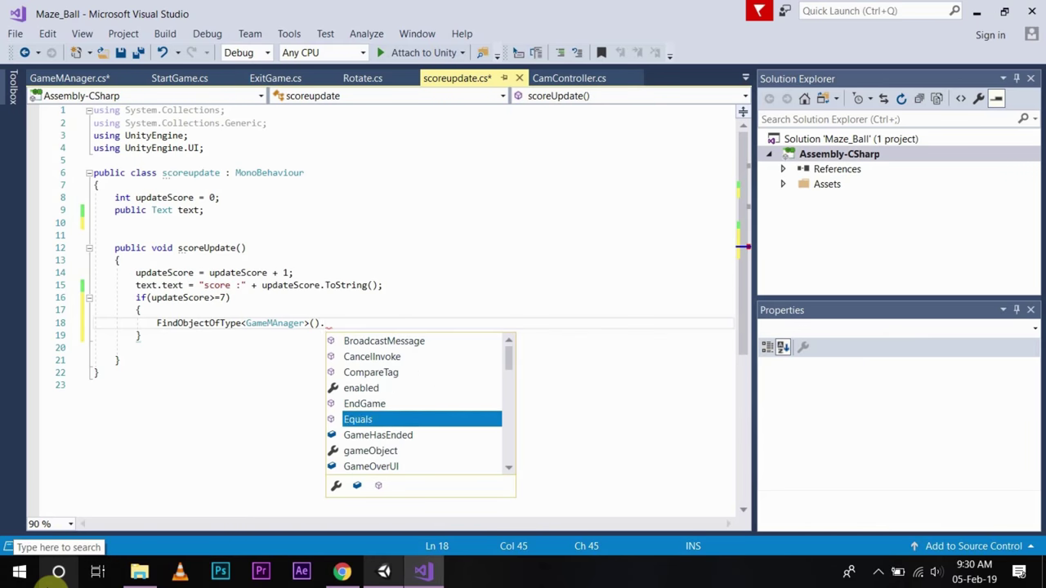
key("Down")
key("Down")
key("Down")
key("Down")
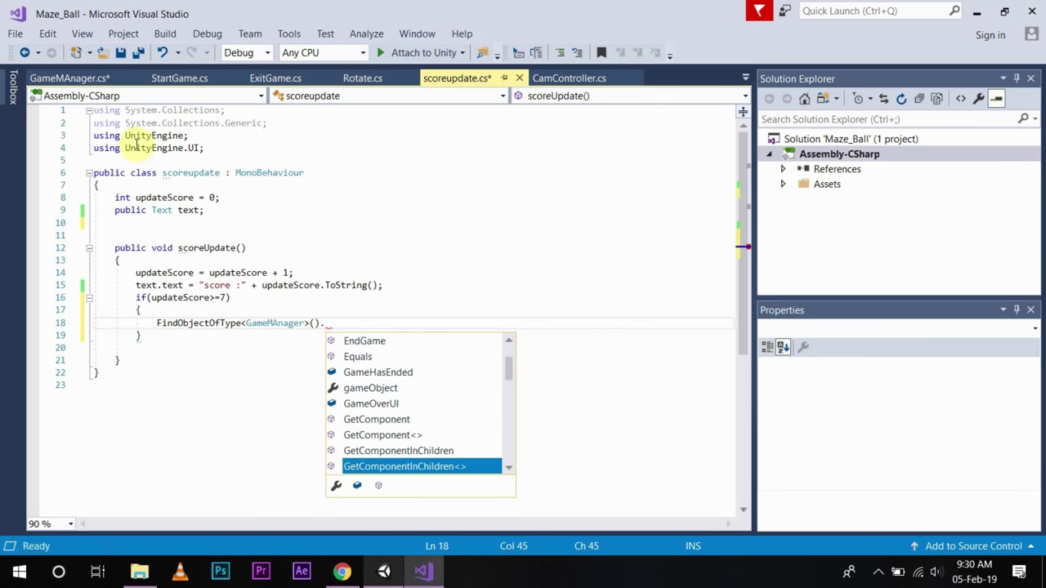
Delete the FindObjectsOfType statement inside levelComplete in GameMAnager.cs and save the script.
left_click(70, 79)
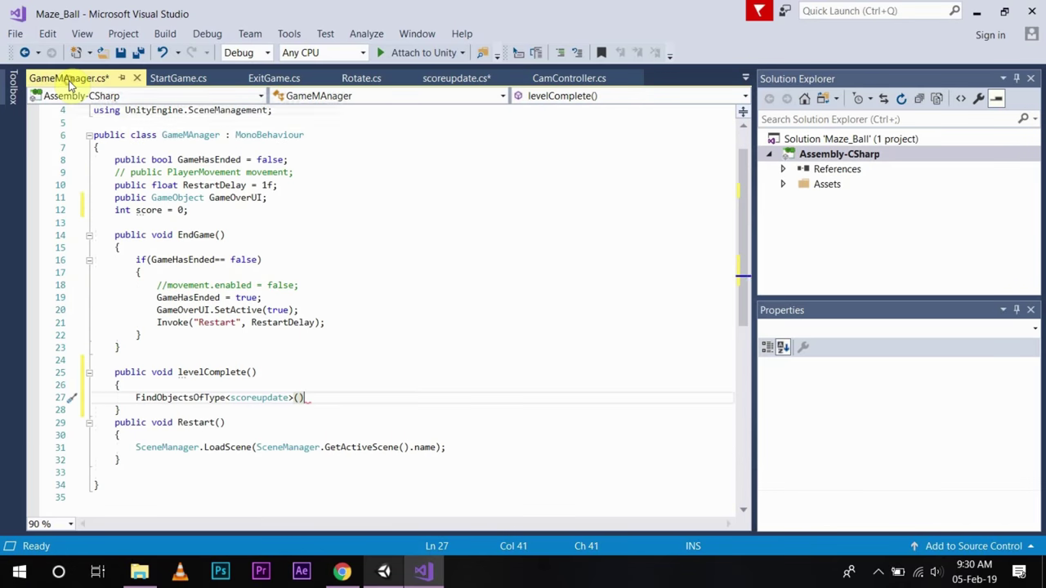
scroll(313, 343, "up", 2)
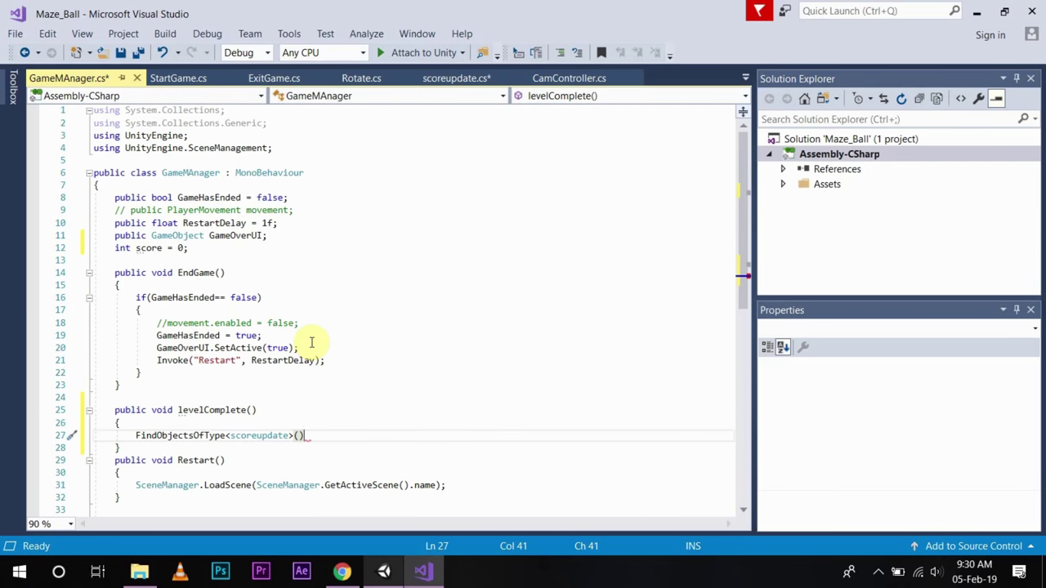
scroll(312, 342, "down", 2)
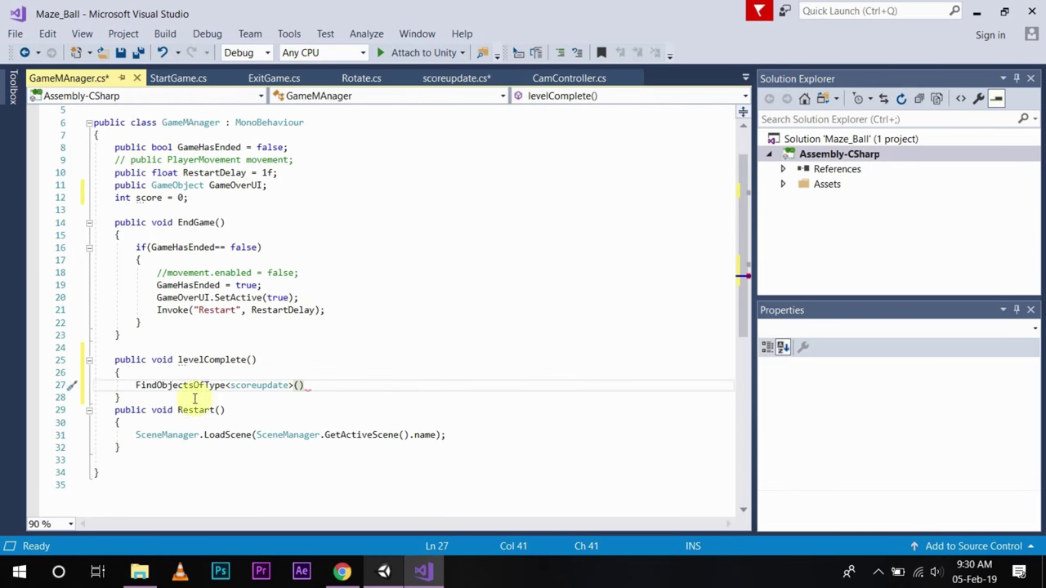
left_click(299, 385)
left_click_drag(299, 385, 136, 385)
key("BackSpace")
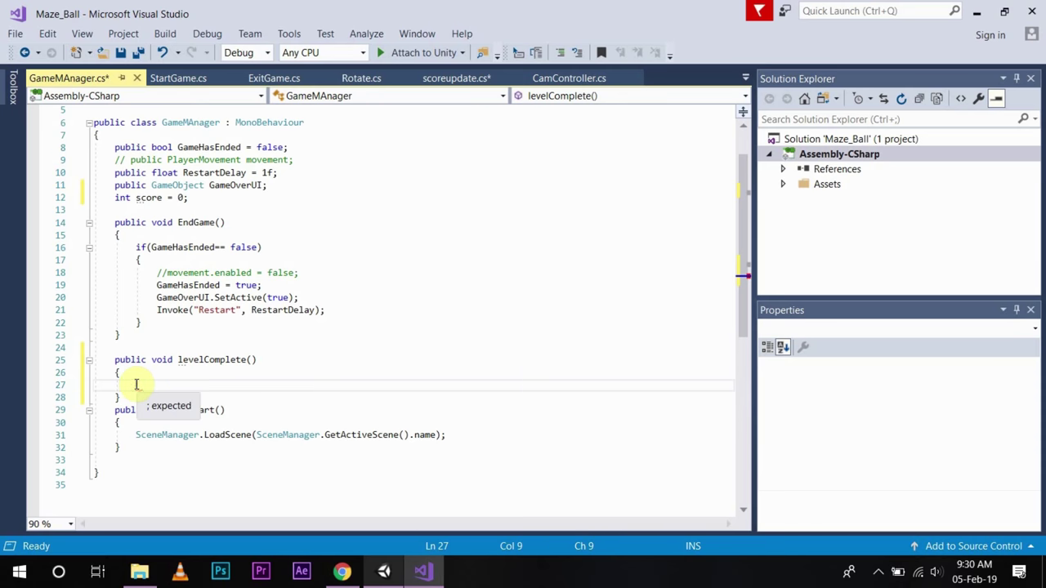
key("ctrl+s")
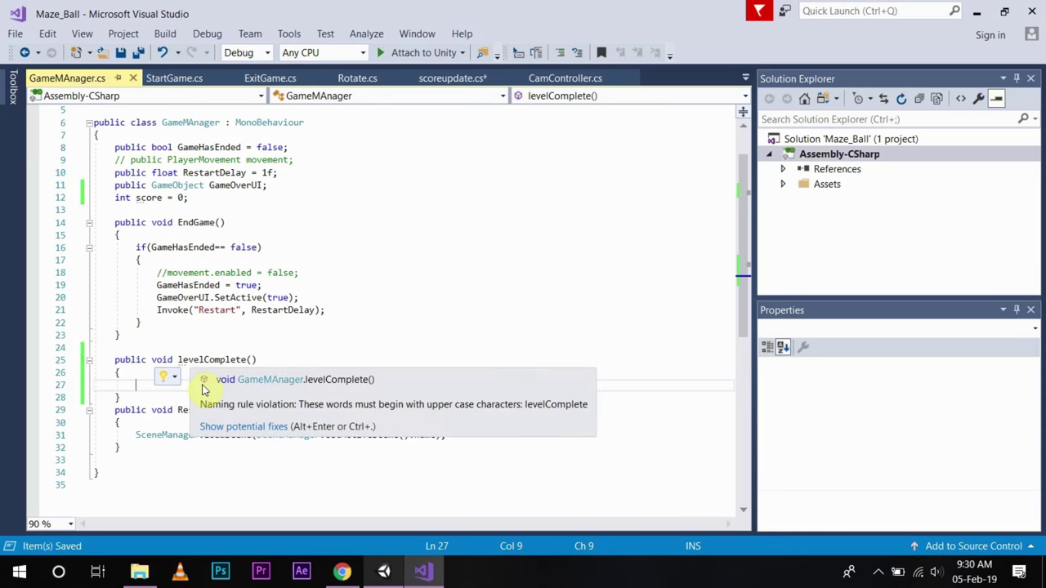
Complete the scoreupdate.cs call to .levelComplete() and save the script.
left_click(445, 79)
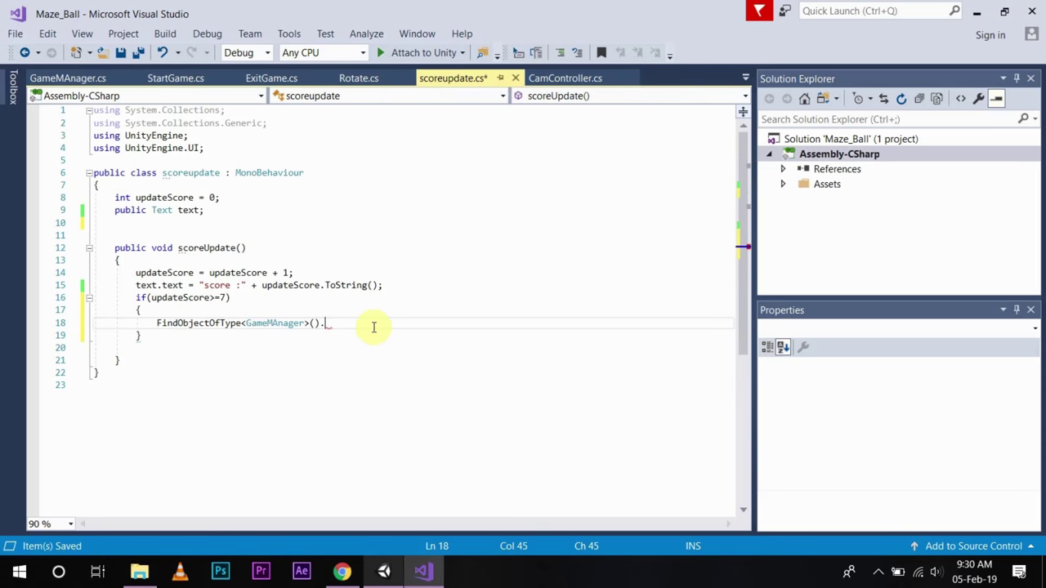
type("l")
key("Tab")
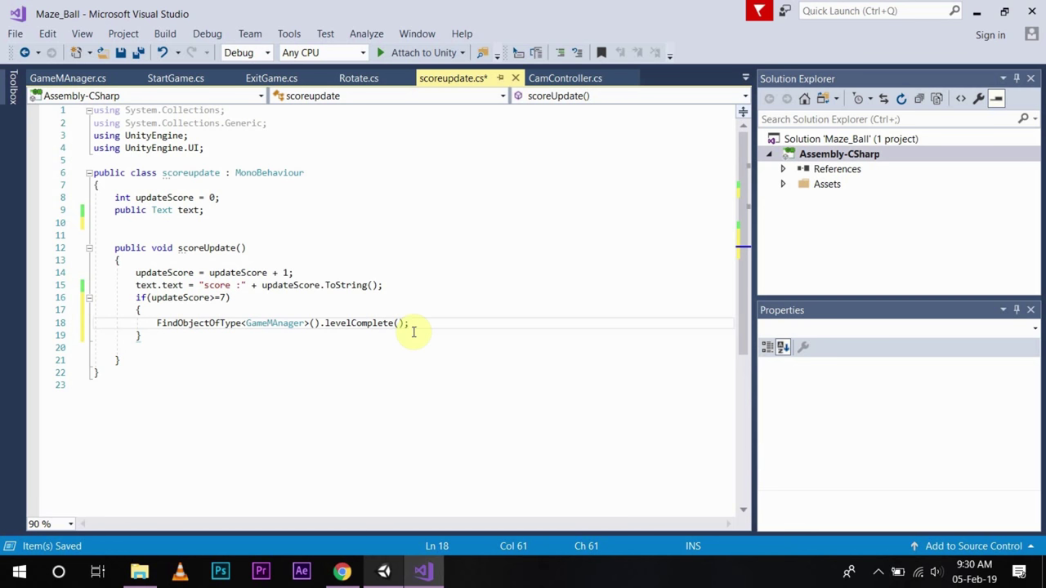
key("ctrl+s")
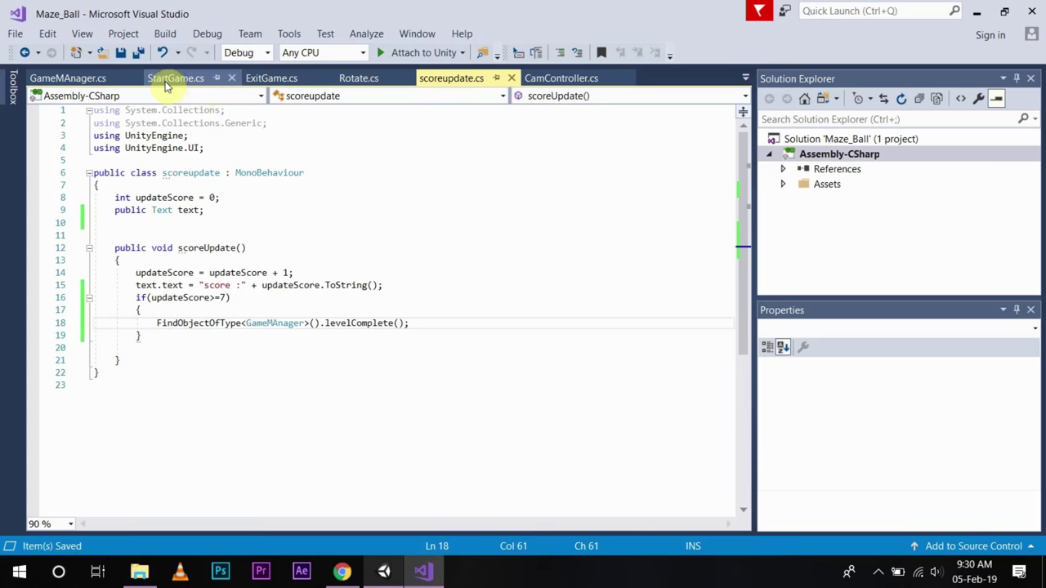
On line 27 of GameMAnager.cs, write SceneManager.LoadScene(SceneManager.GetActiveScene().buildIndex()).
left_click(85, 82)
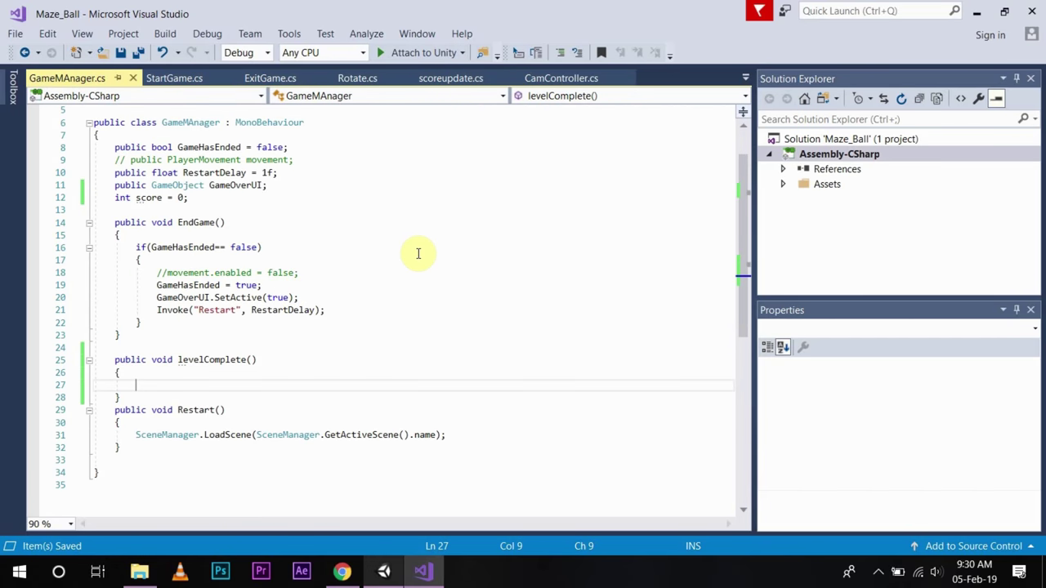
type("sc")
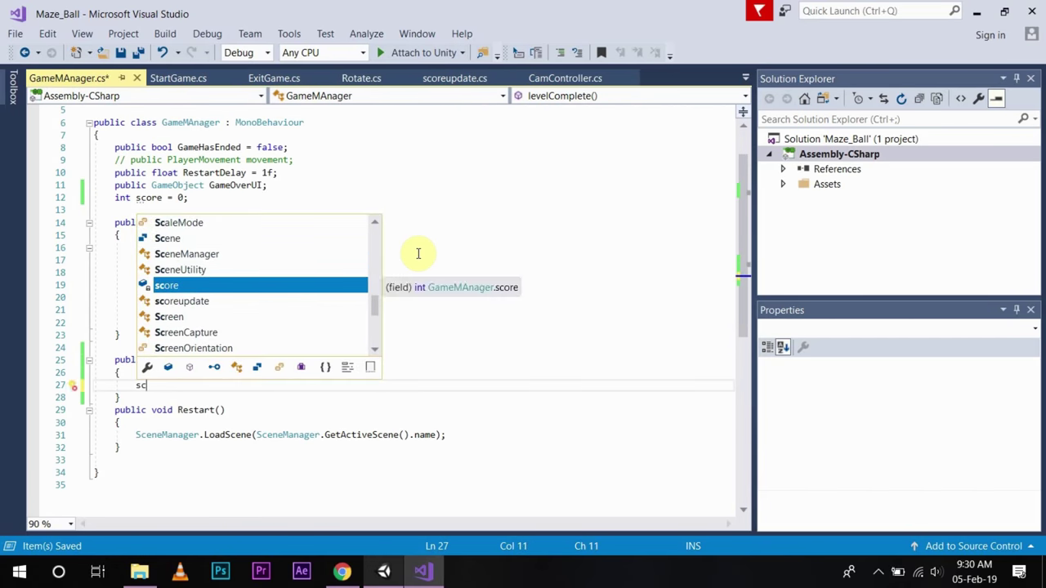
type("e")
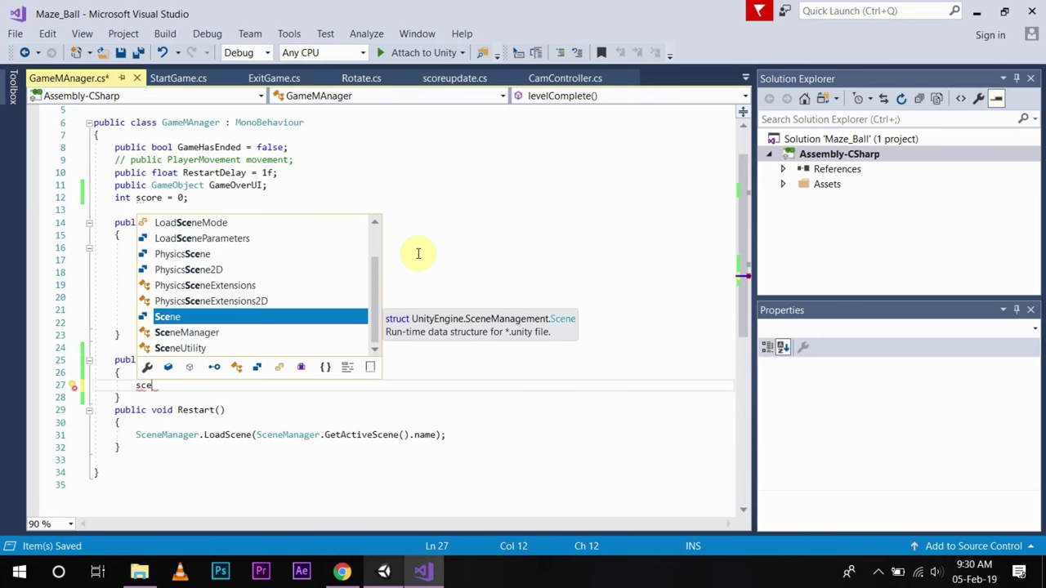
key("Down")
key("Tab")
type(".loa")
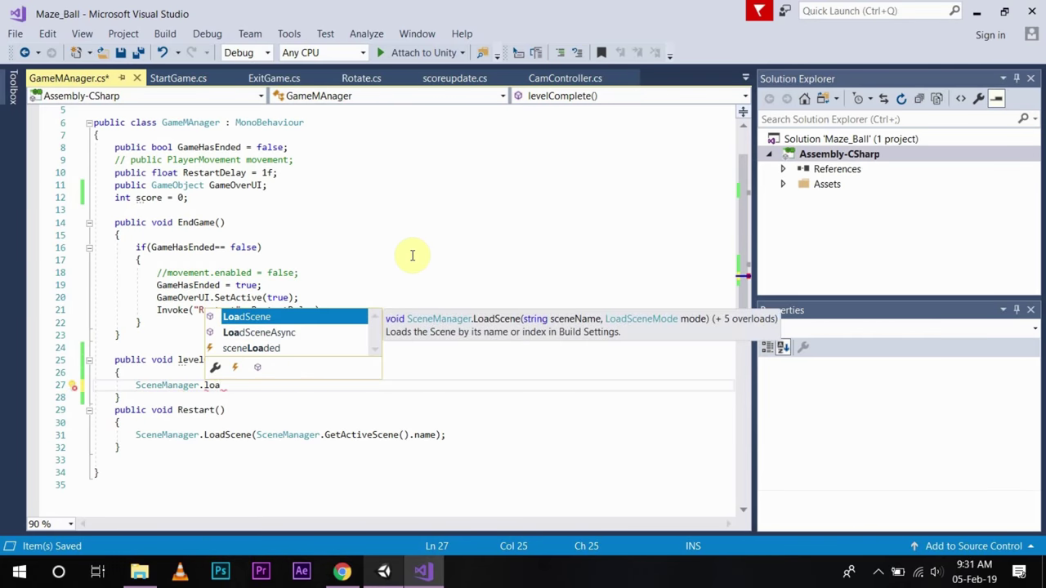
key("Tab")
type("(s")
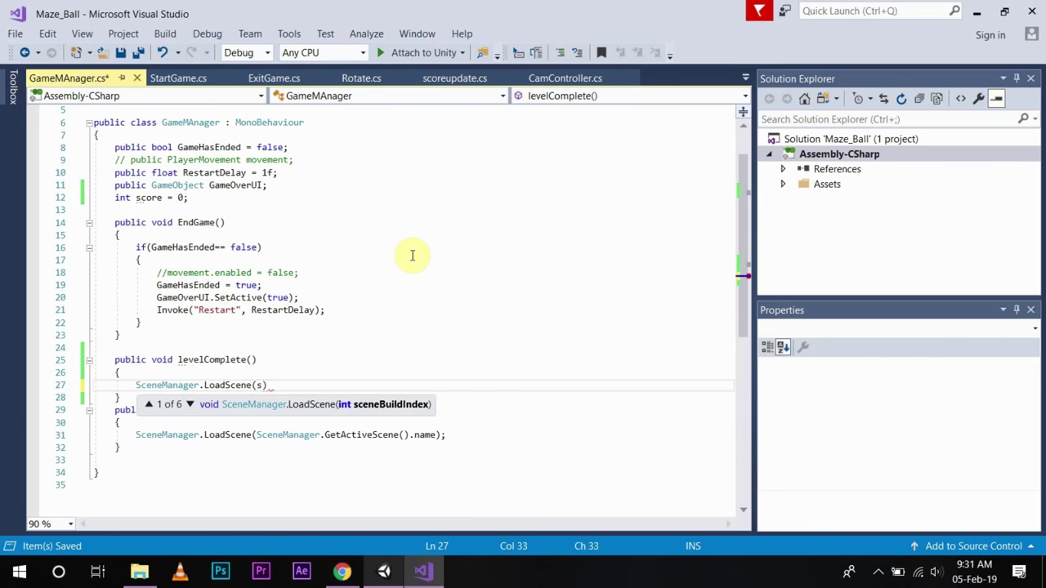
type("ce")
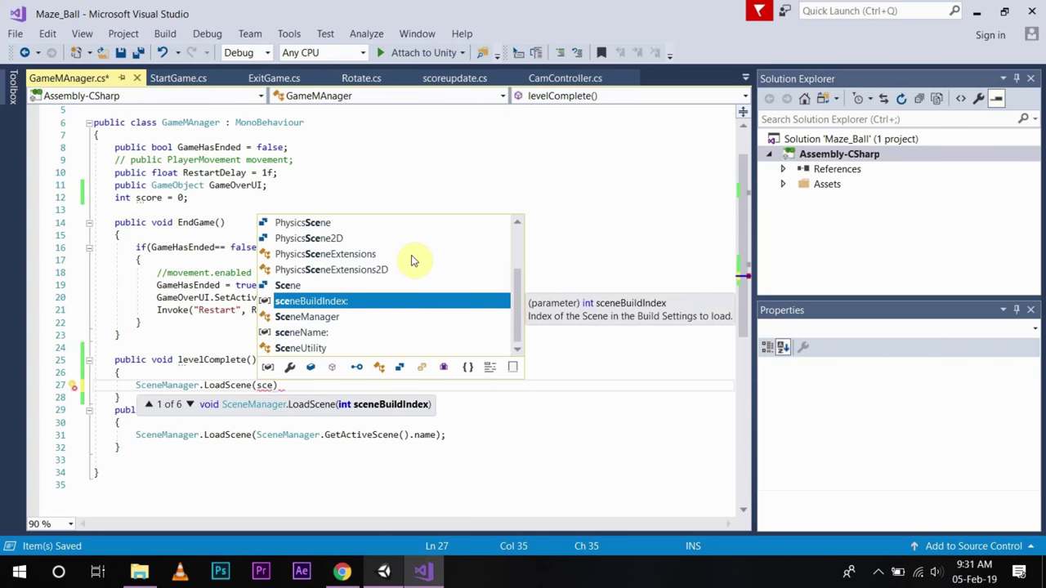
key("Down")
key("Tab")
type(".GetActiveScene")
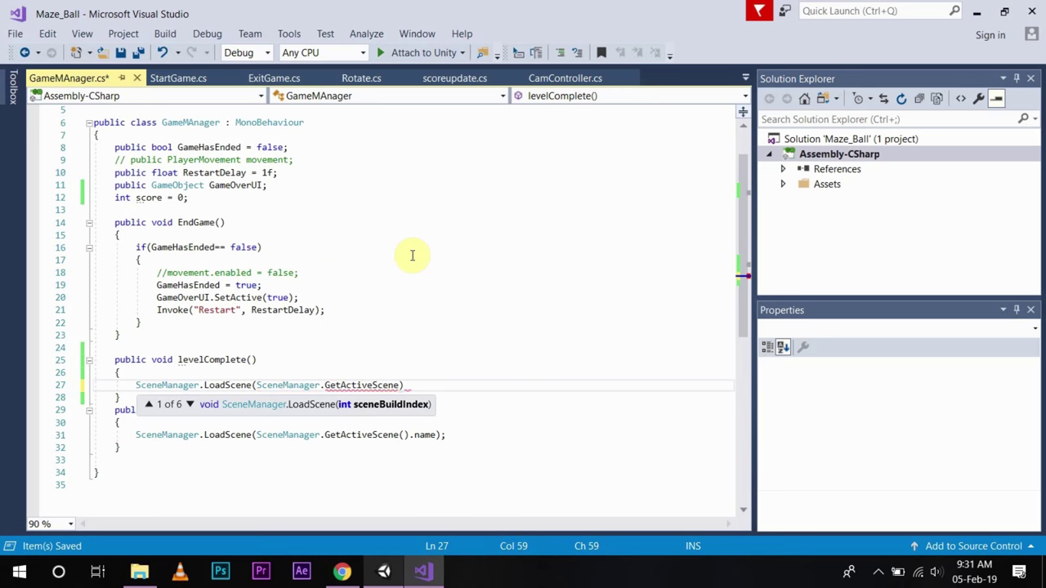
type("()")
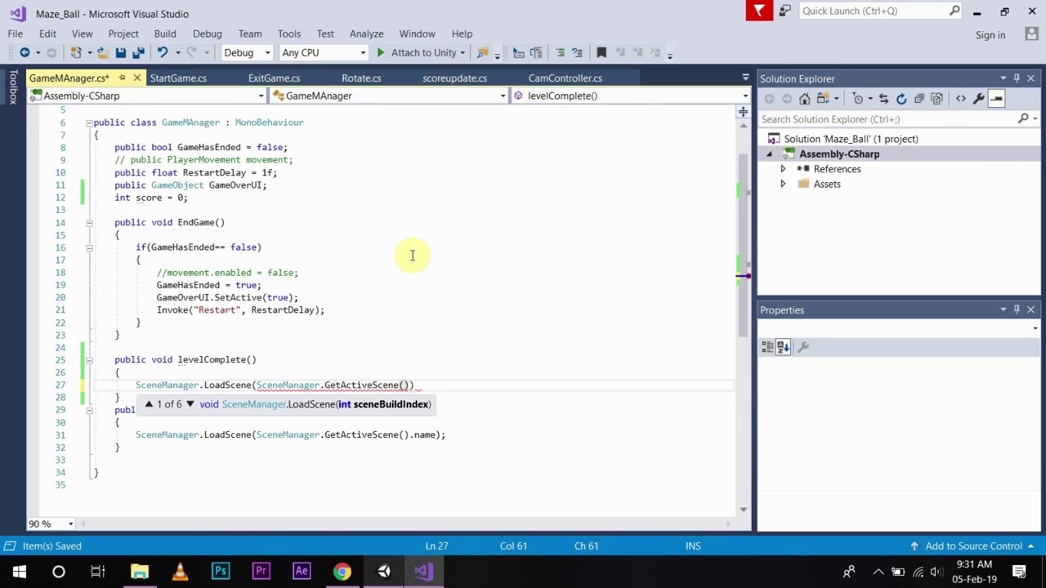
type(".bui")
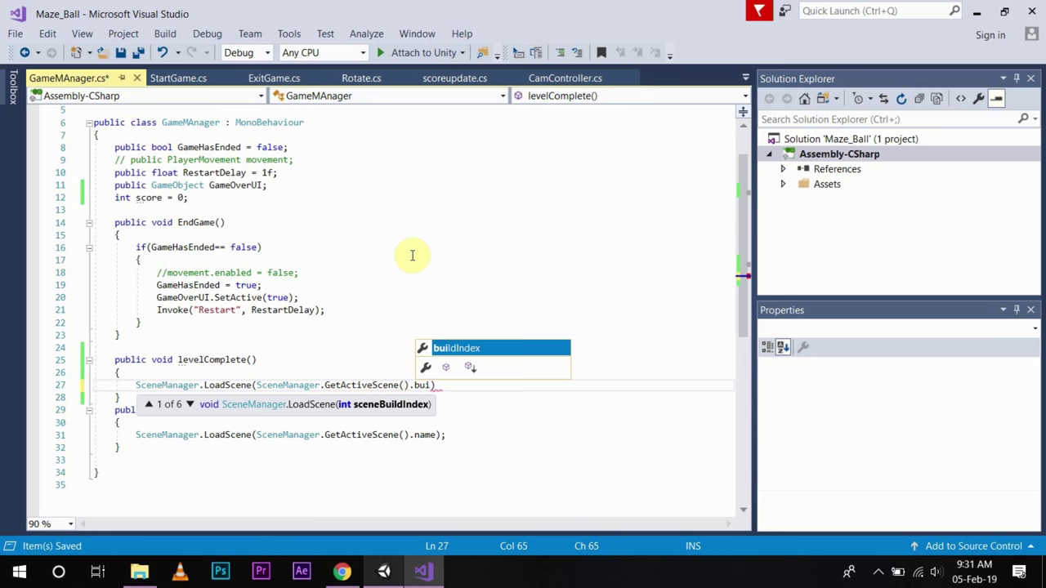
key("Tab")
type("()")
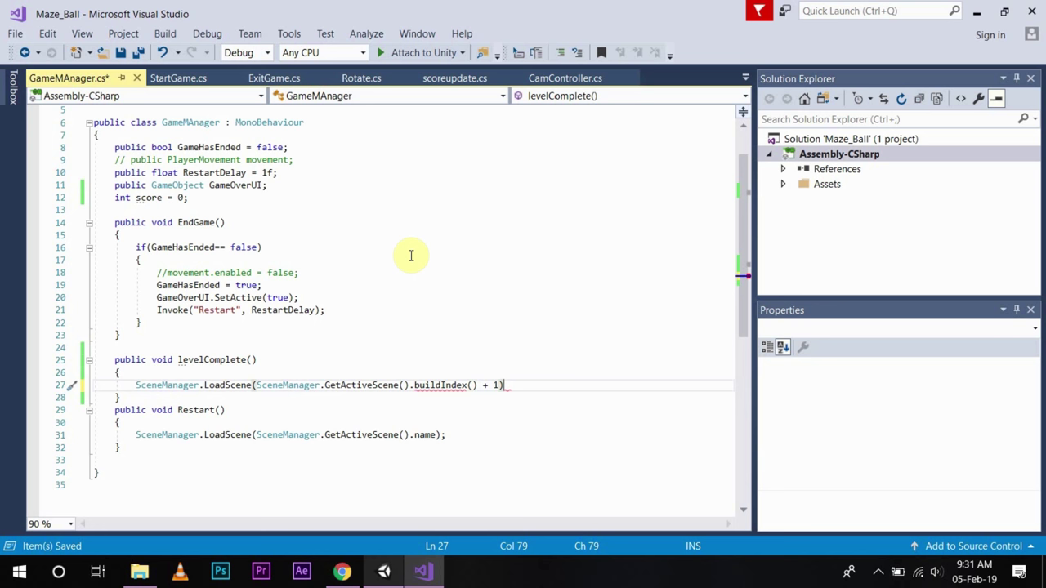
Remove the parentheses after buildIndex and save GameMAnager.cs.
left_click(473, 387)
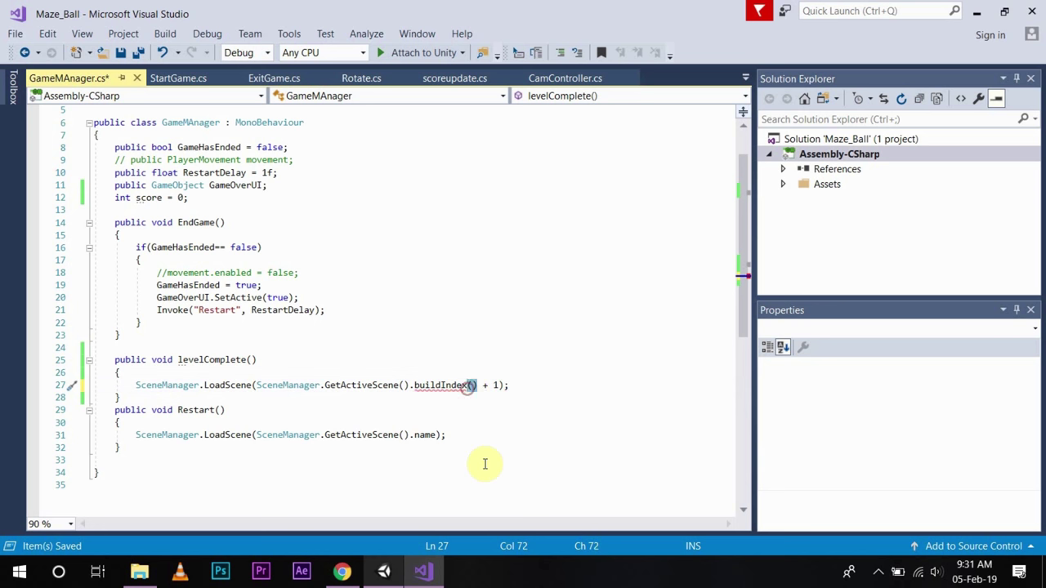
key("Delete")
key("Delete")
left_click(473, 435)
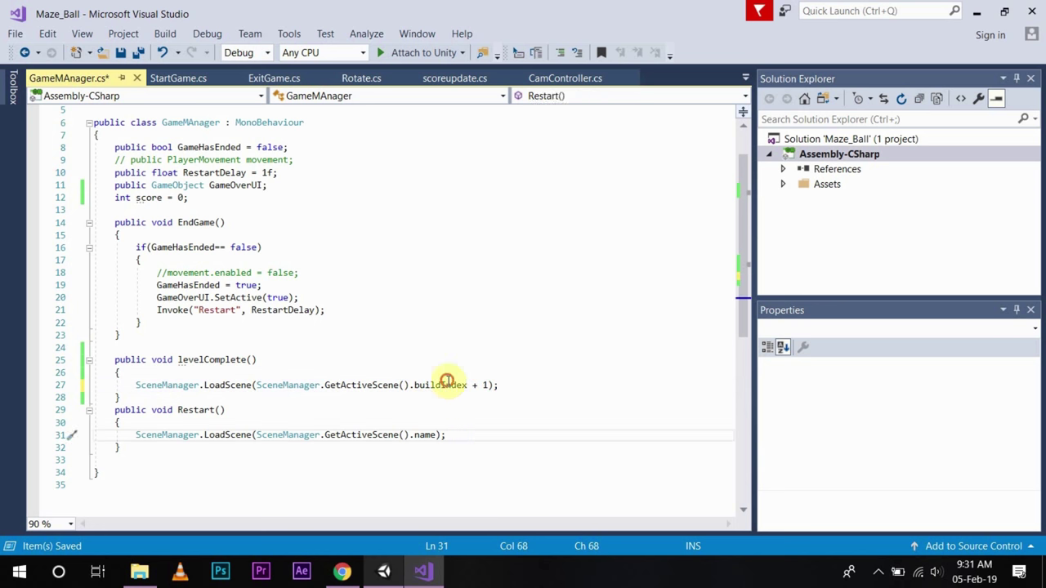
left_click(447, 385)
key("ctrl+s")
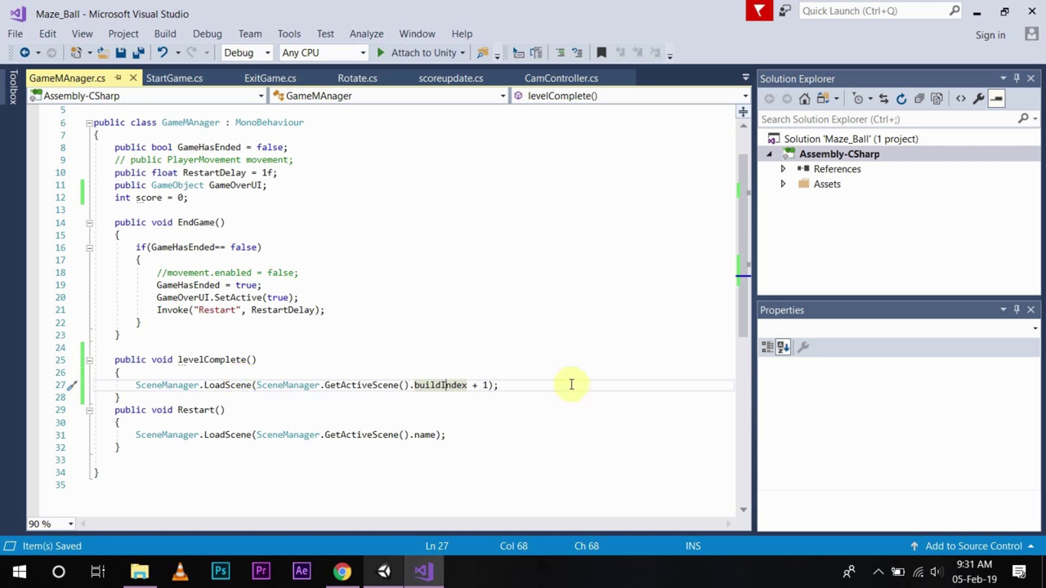
left_click(384, 575)
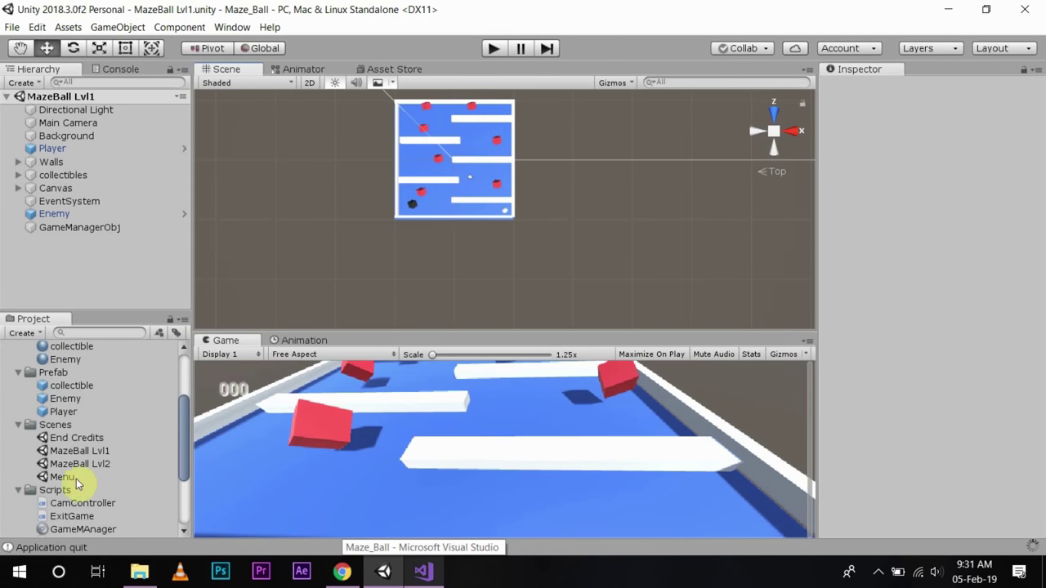
Open the Menu scene, enter play mode, and press PLAY to load MazeBall Lvl1.
scroll(80, 486, "down", 3)
double_click(77, 428)
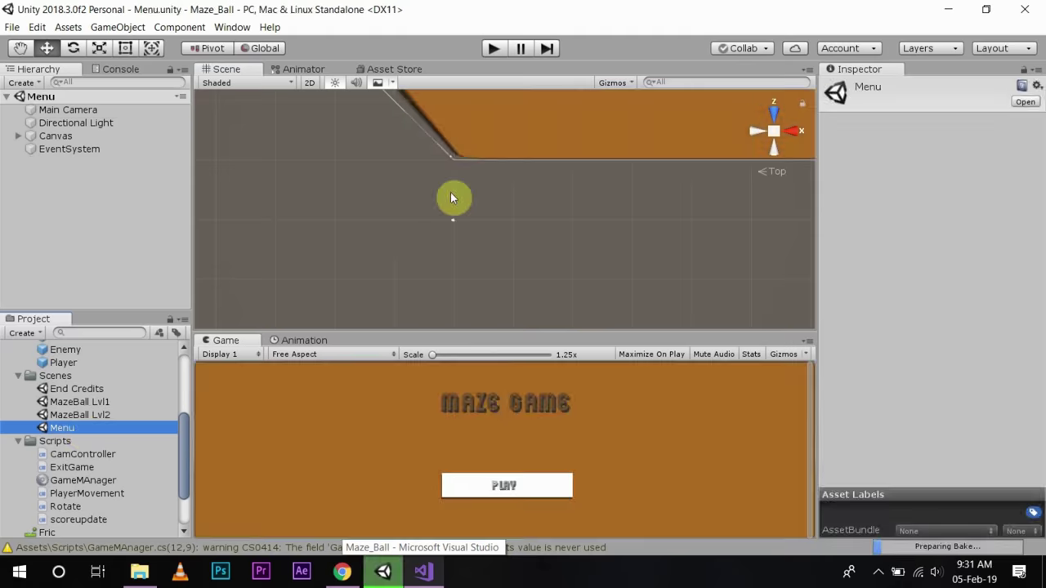
left_click(493, 51)
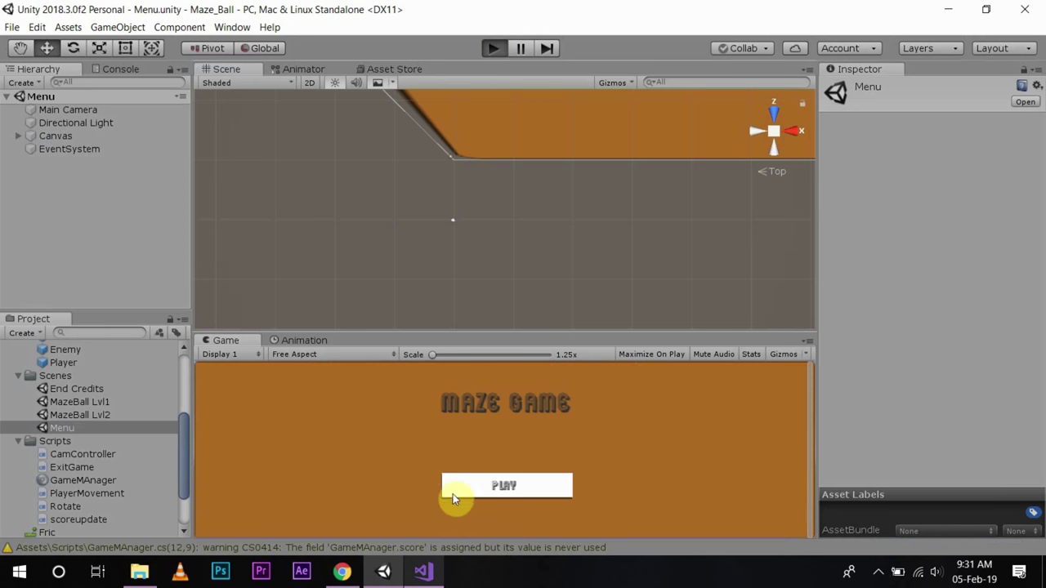
left_click(504, 487)
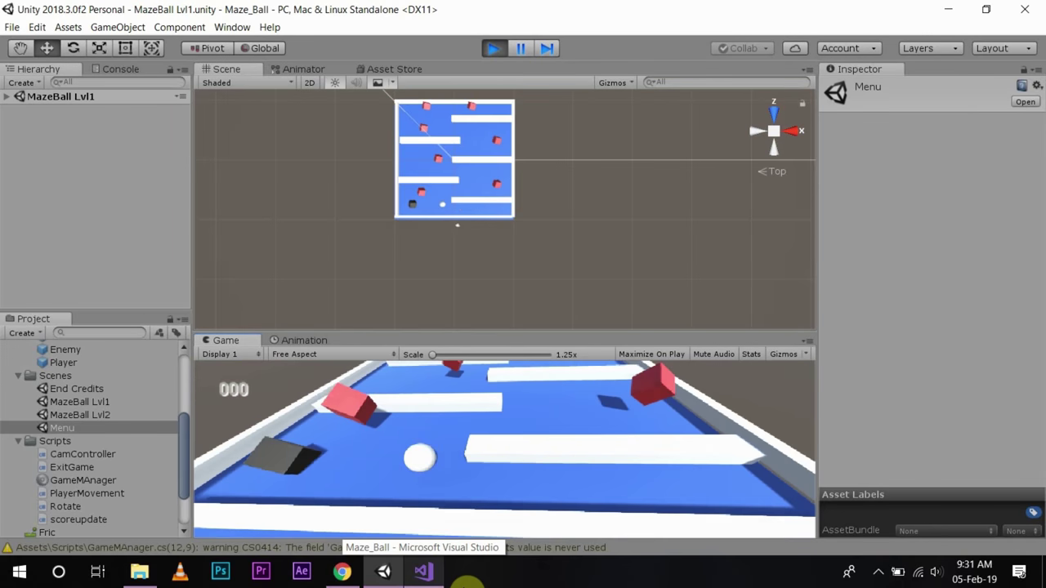
Roll the ball through Level 1 with the arrow keys, collecting every red cube.
key("Up")
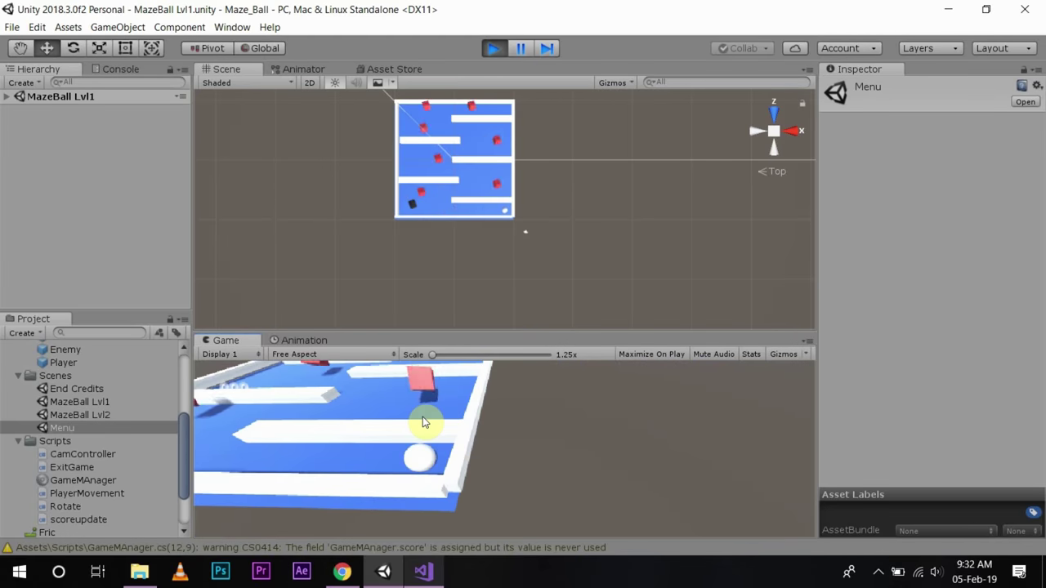
key("Left")
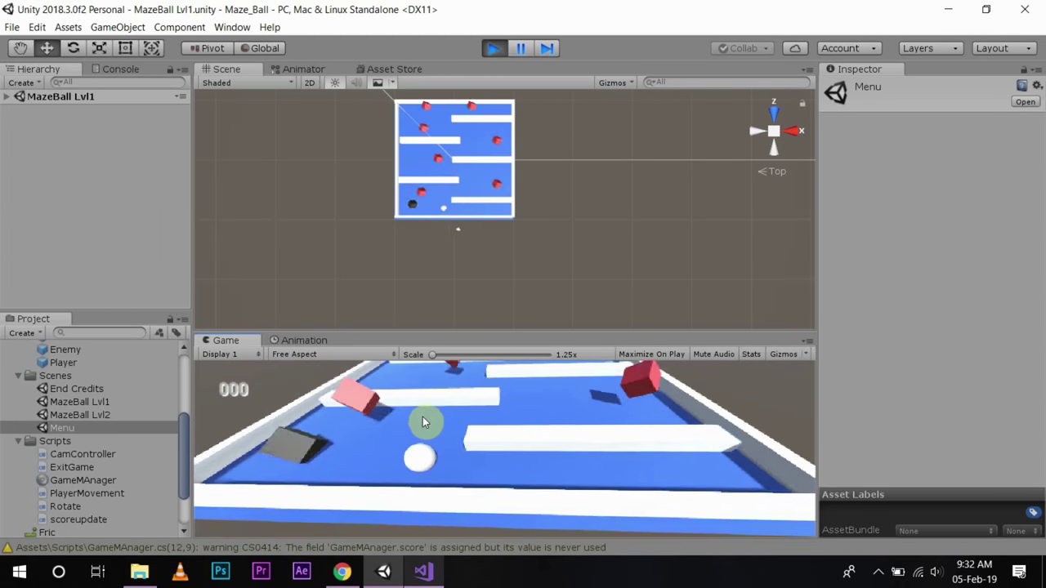
key("Up")
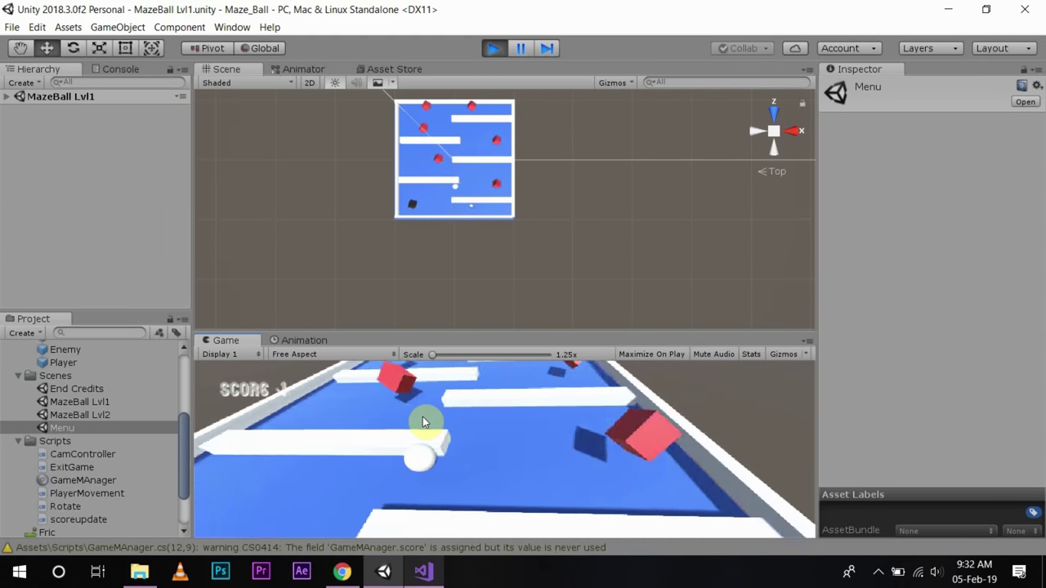
key("Up")
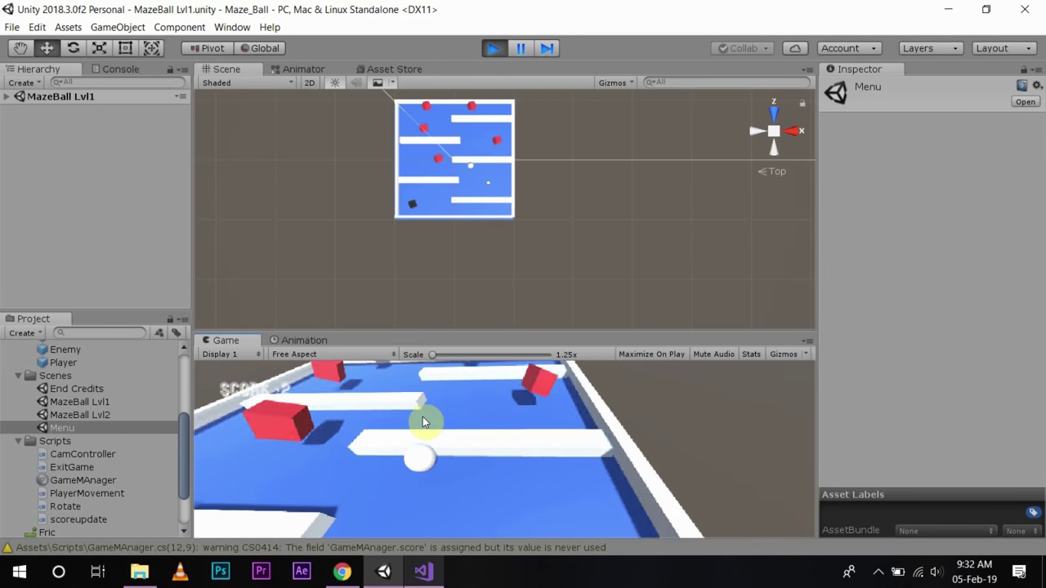
key("Left")
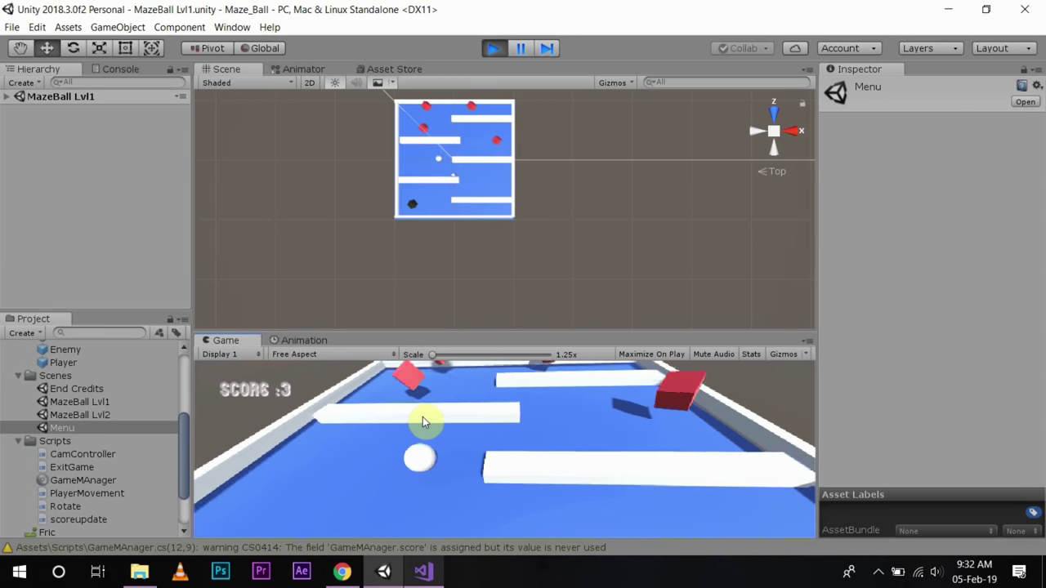
key("Right")
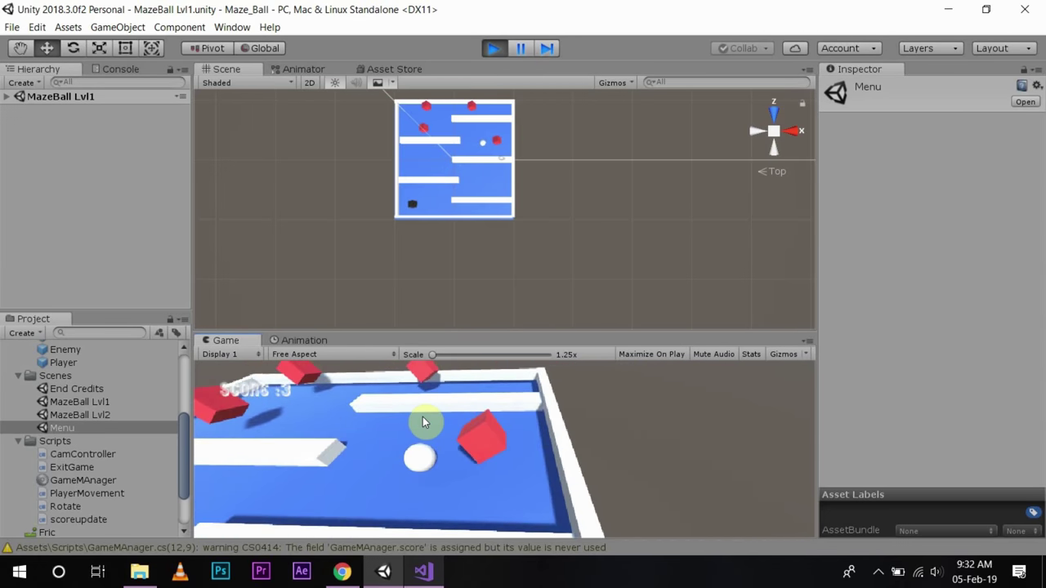
key("Up")
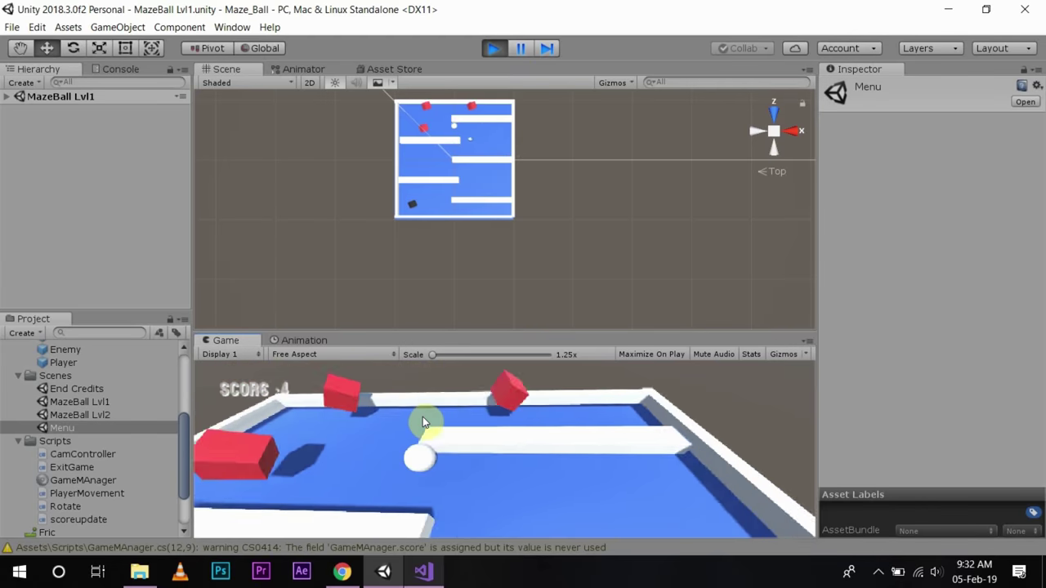
key("Up")
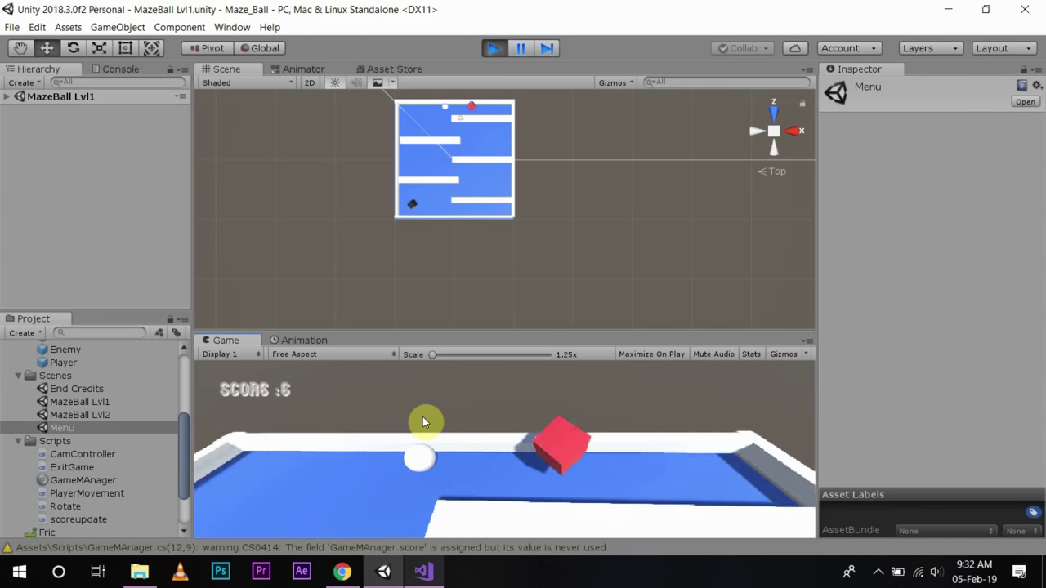
key("Right")
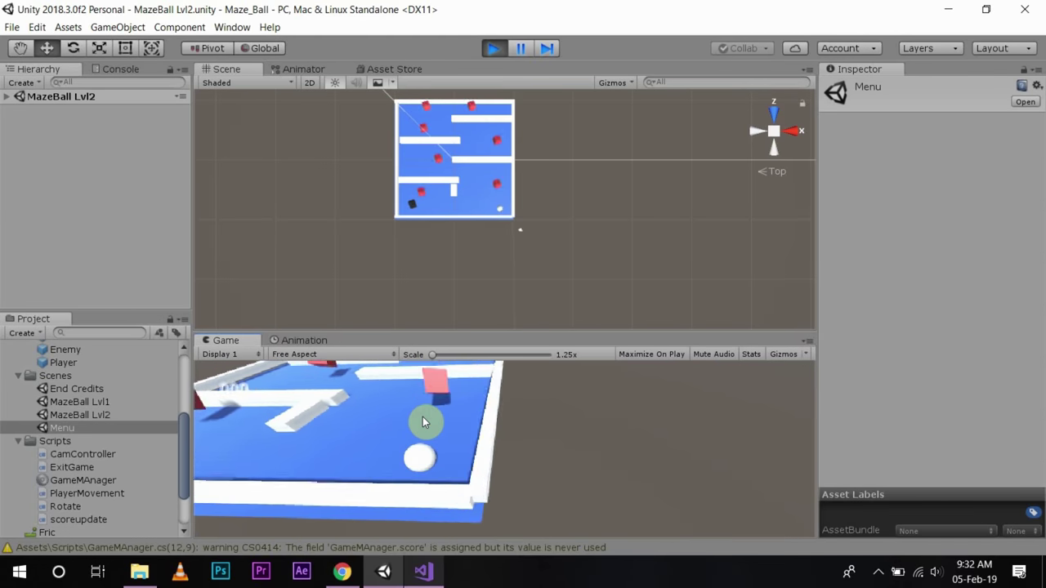
Roll the ball through Level 2 with the arrow keys, collecting every red cube.
key("Left")
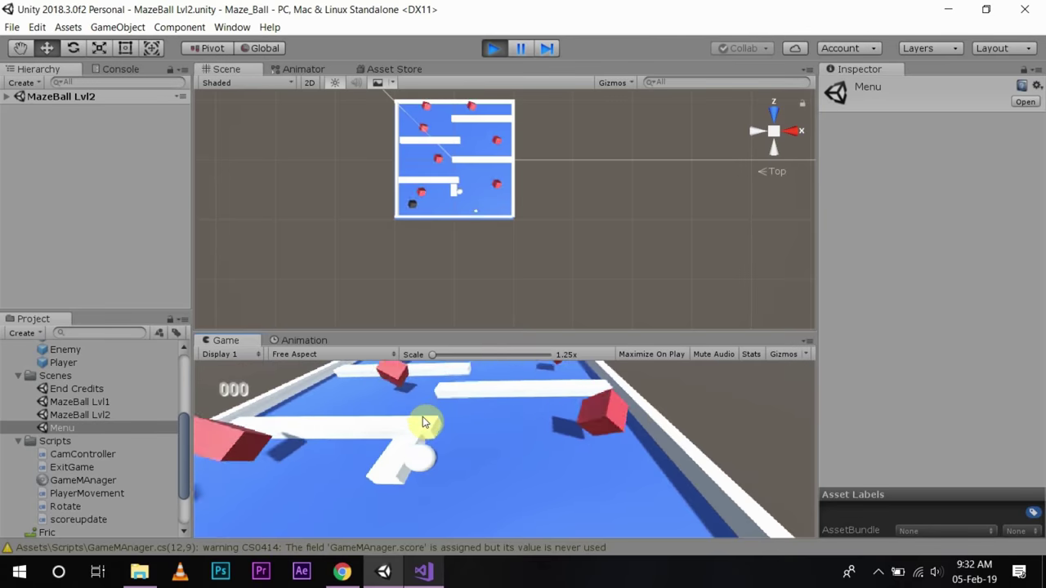
key("Right")
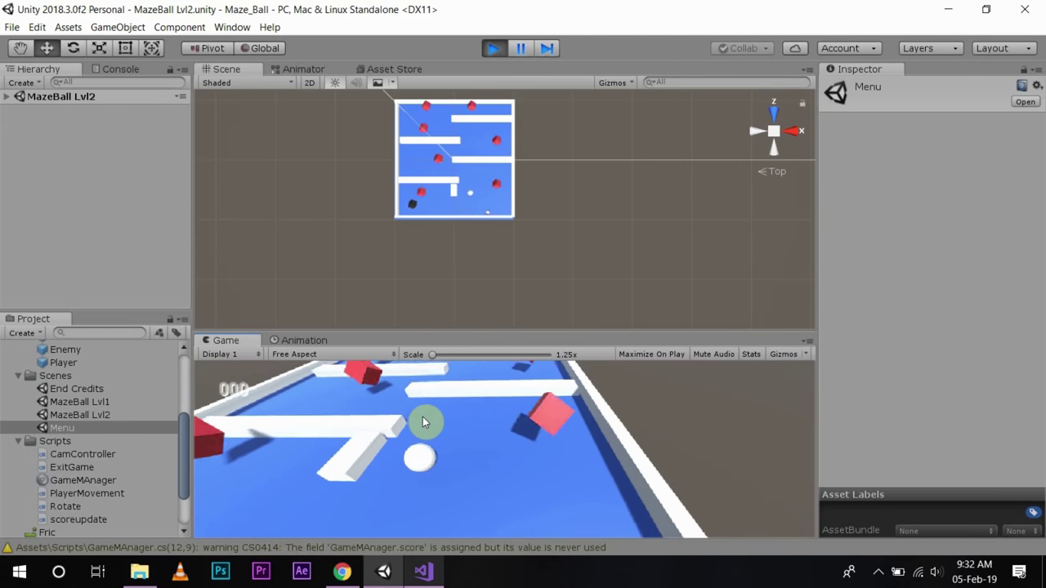
key("Left")
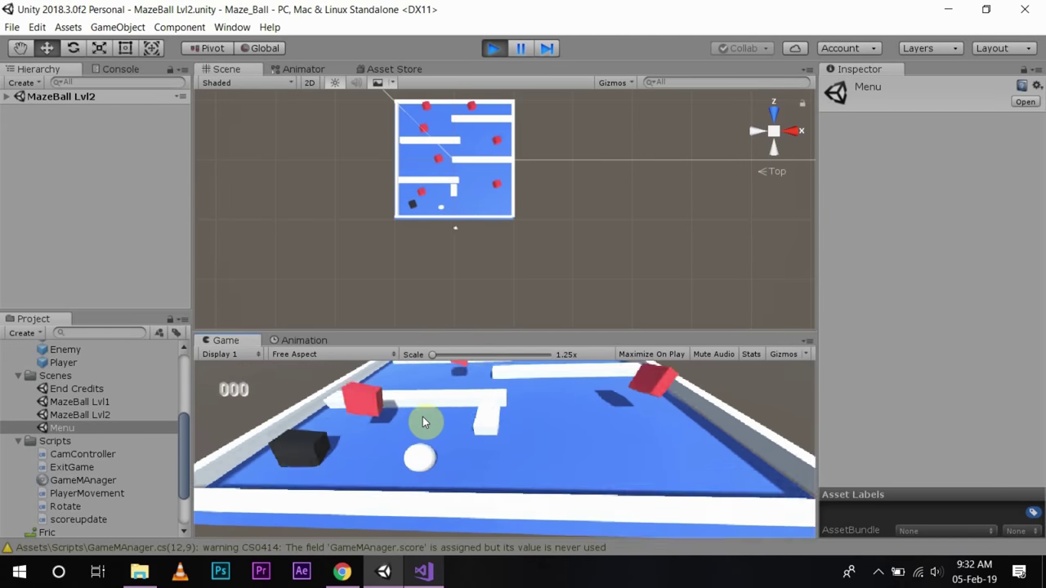
key("Up")
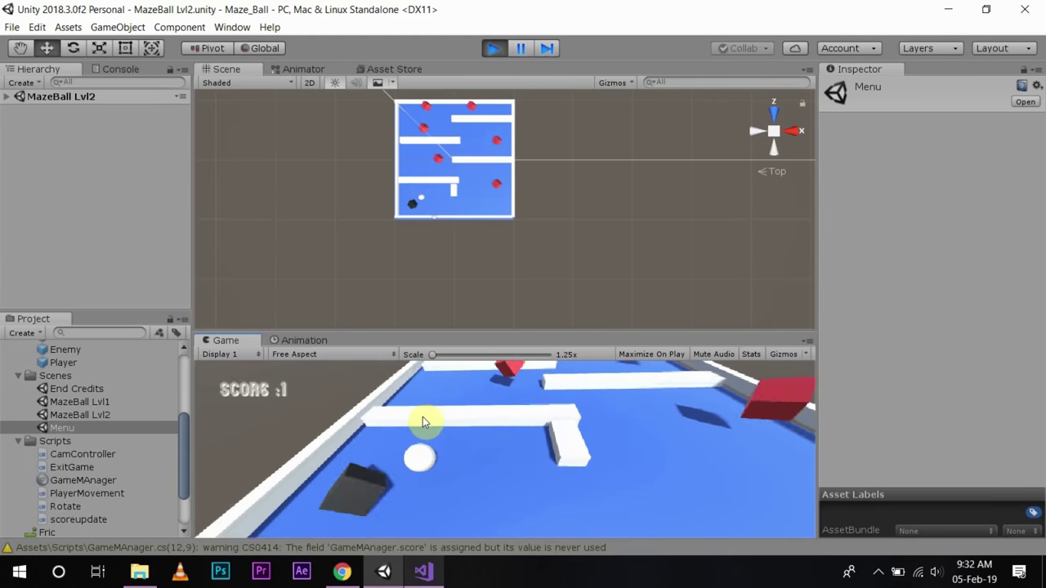
key("Right")
key("Up")
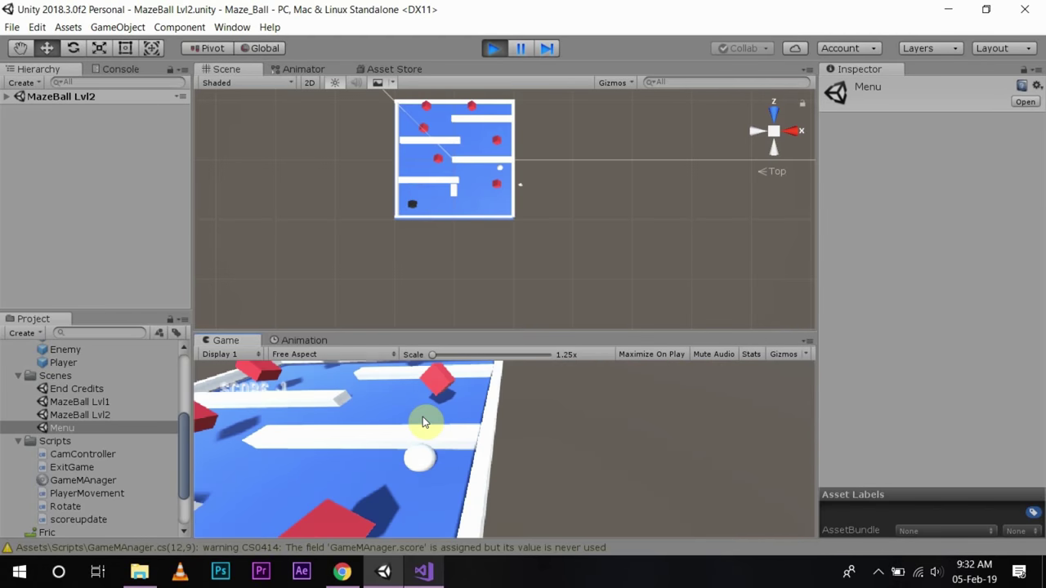
key("Down")
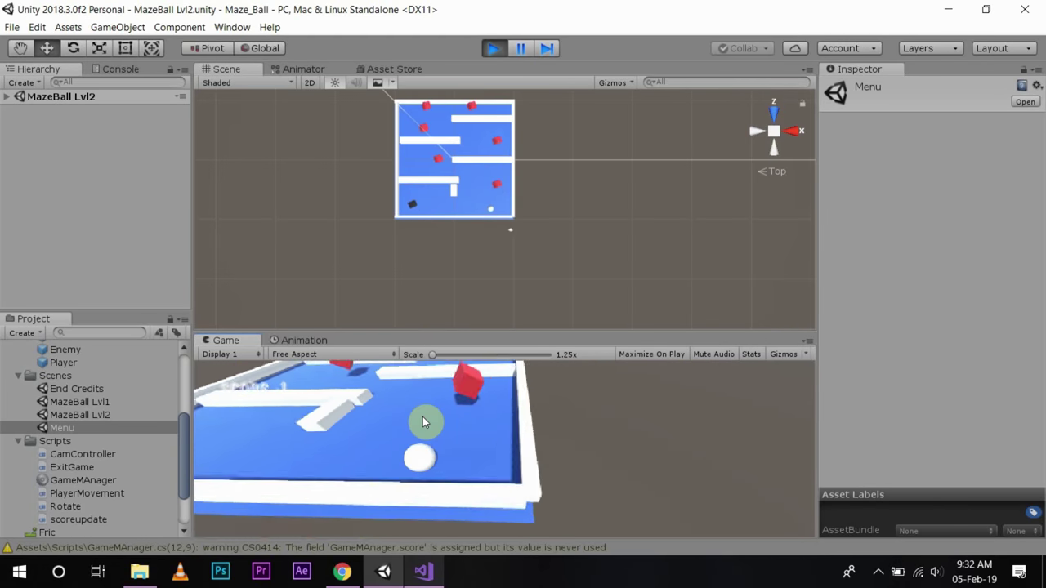
key("Up")
key("Left")
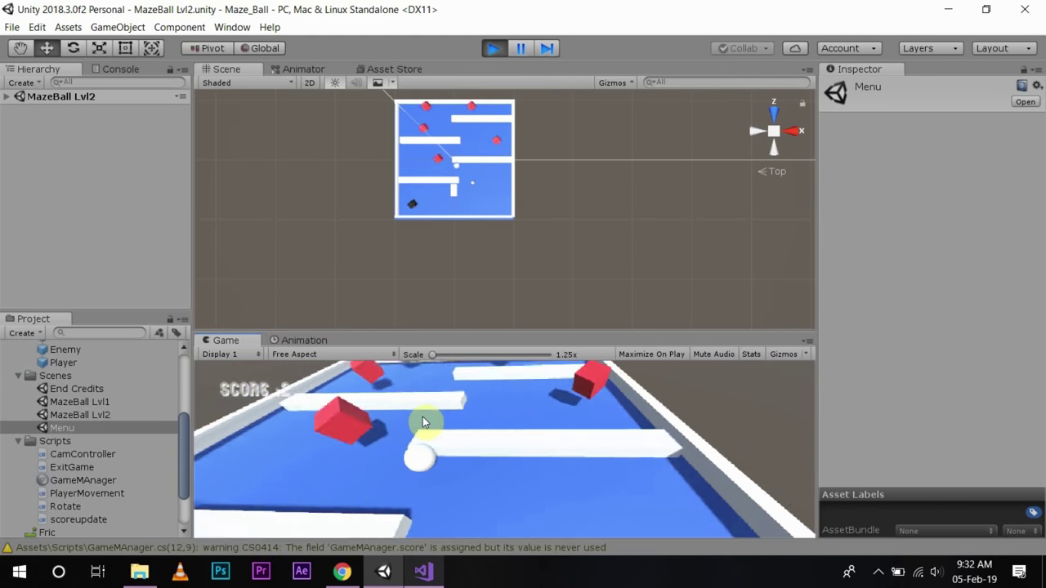
key("Left")
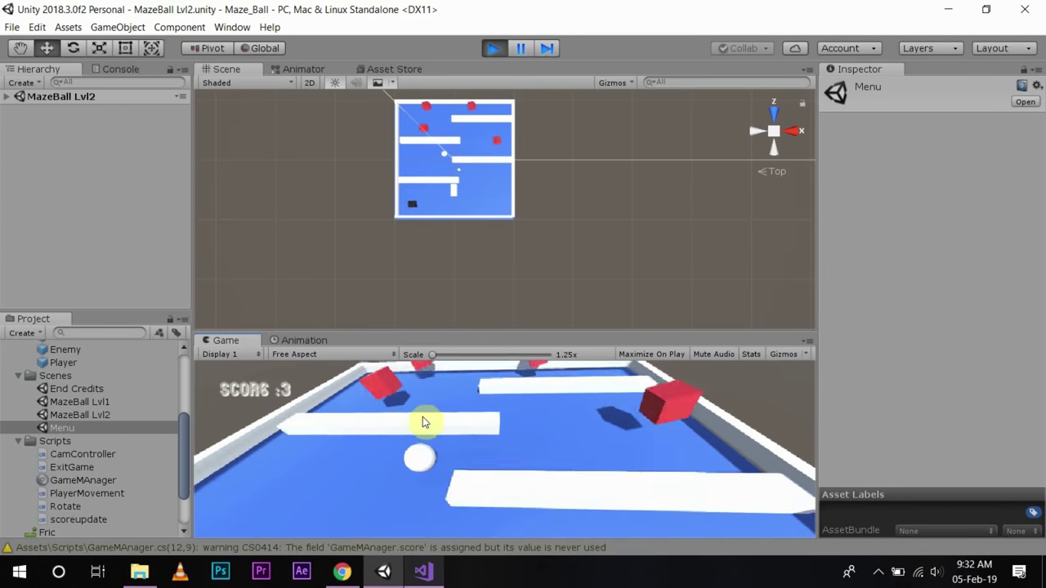
key("Right")
key("Up")
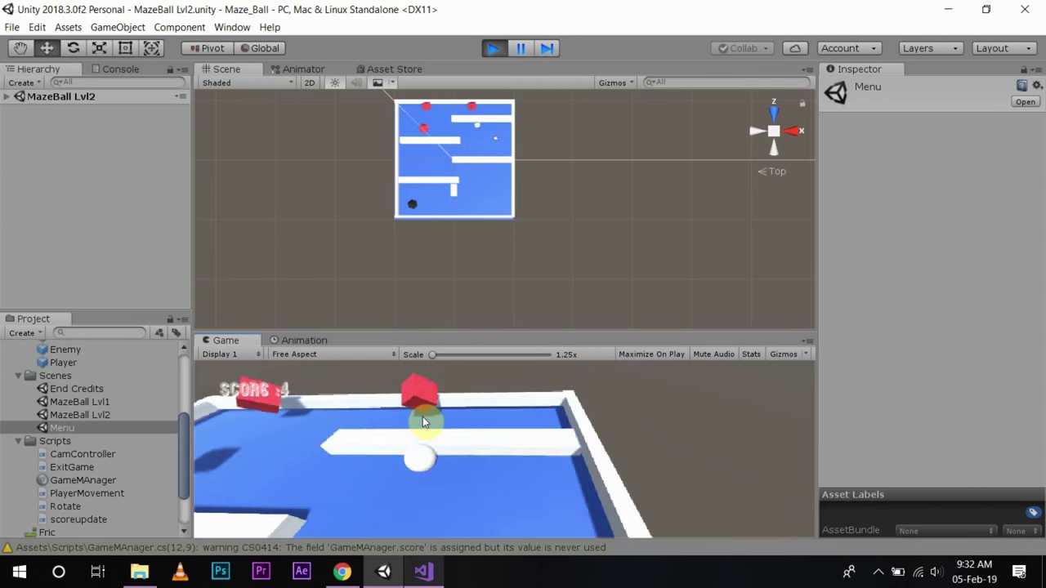
key("Left")
key("Up")
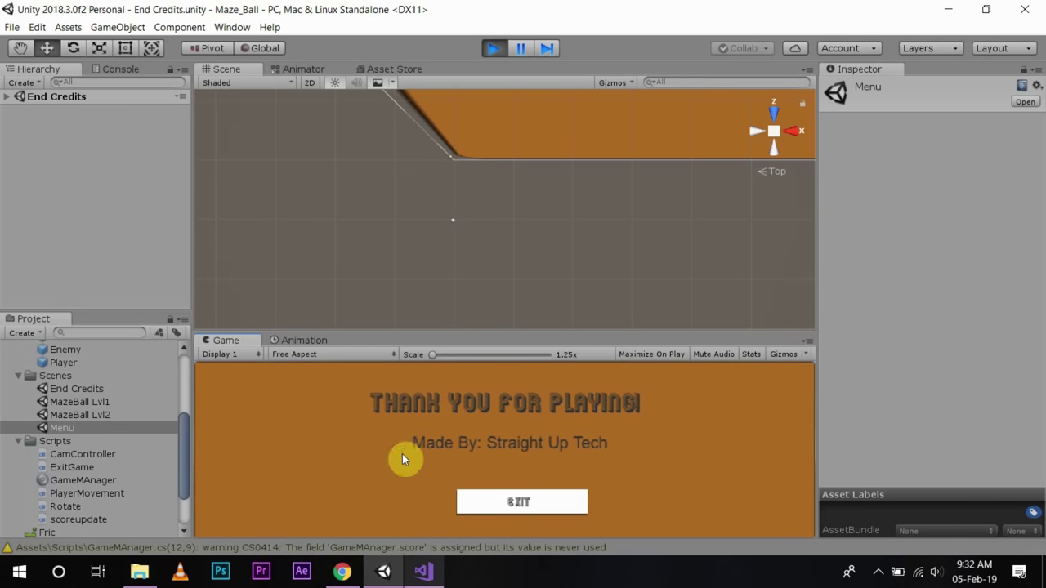
Press EXIT on the credits screen, verify Application quit in the Console, and stop play mode.
left_click(531, 500)
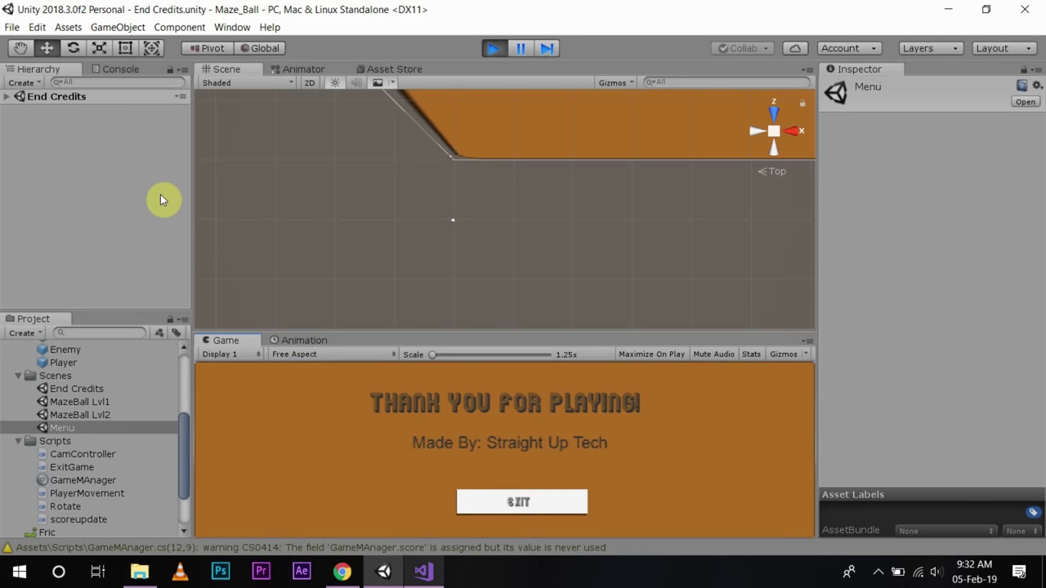
left_click(115, 69)
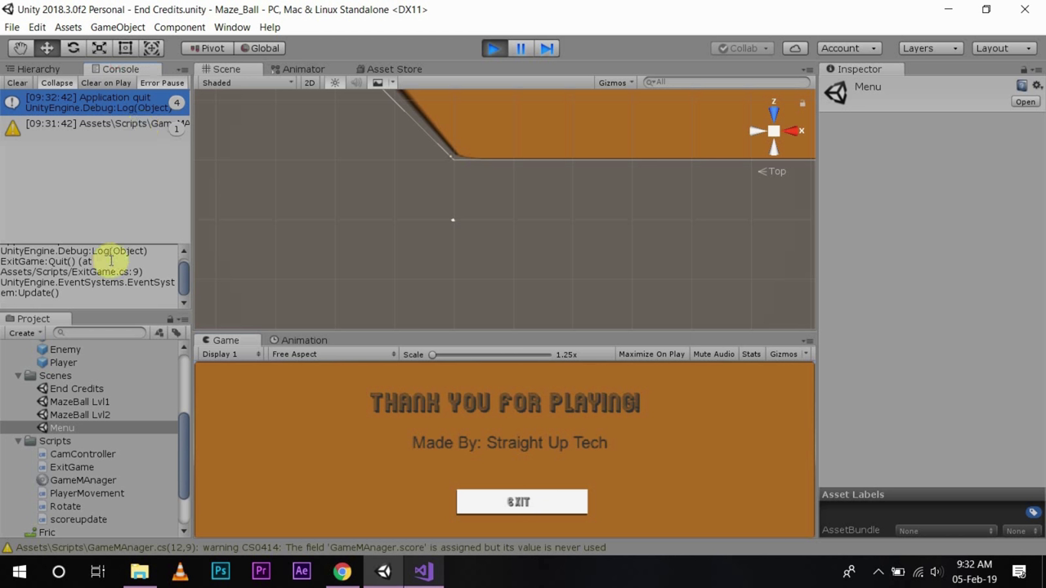
left_click(492, 49)
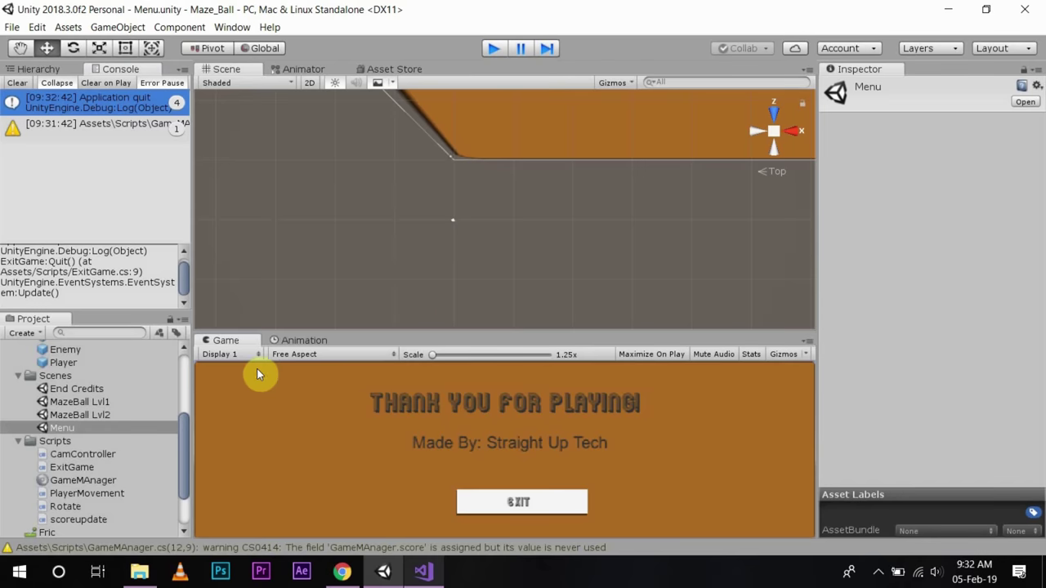